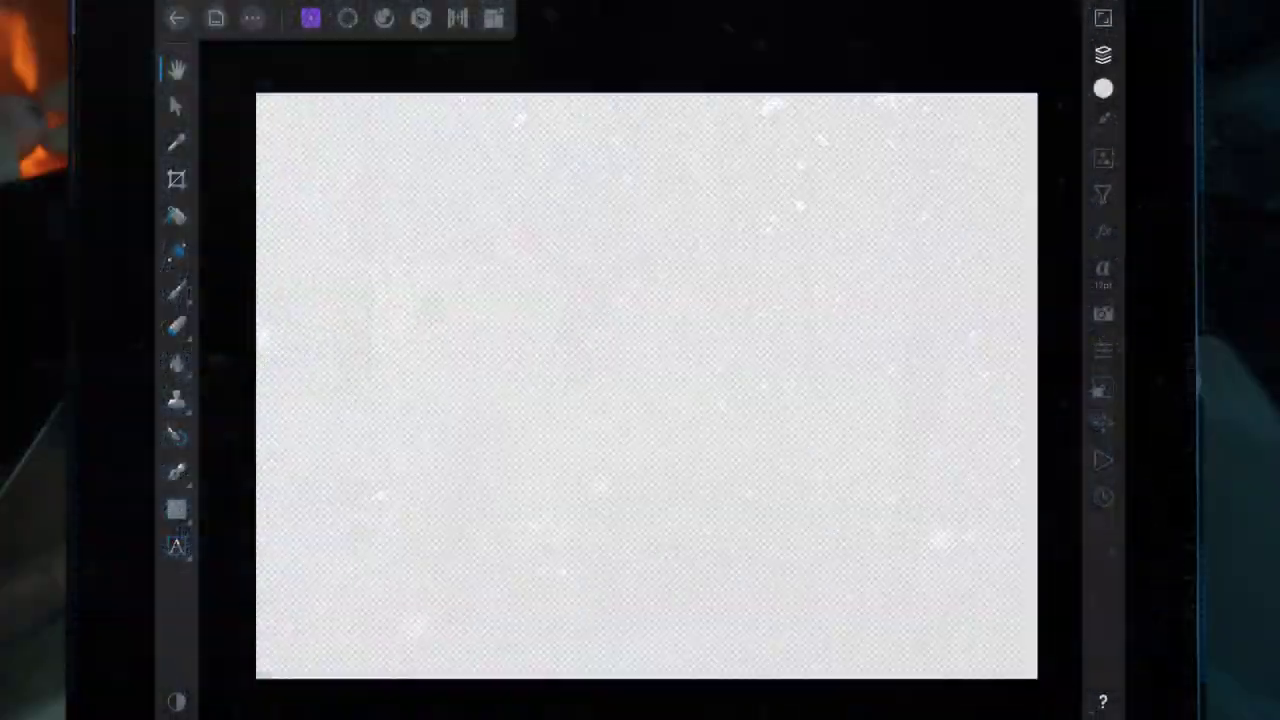
Step: Open the Document (···) menu on the blank transparent canvas to reach Place
{"action": "left_click", "coordinate": [252, 18]}
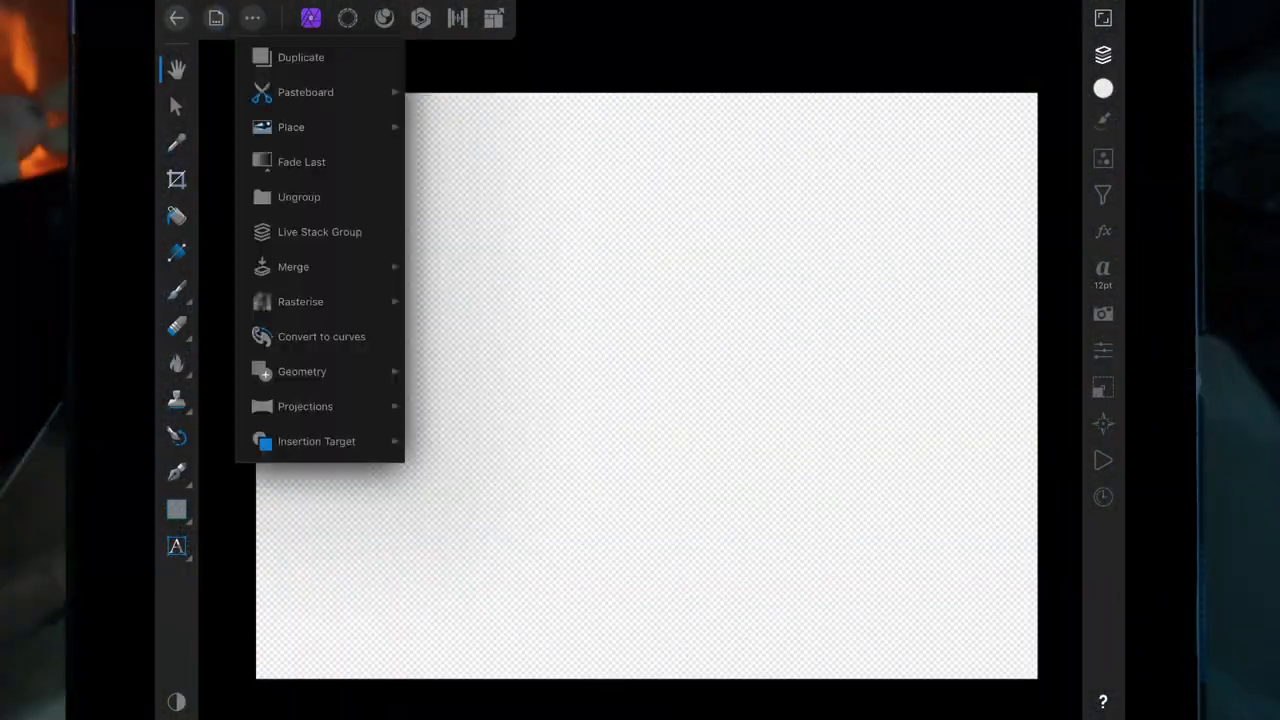
Step: Place the snowy forest photo, scale it to fill the canvas, and add a Curves adjustment
{"action": "left_click", "coordinate": [272, 123]}
{"action": "left_click_drag", "start_coordinate": [820, 360], "coordinate": [851, 337]}
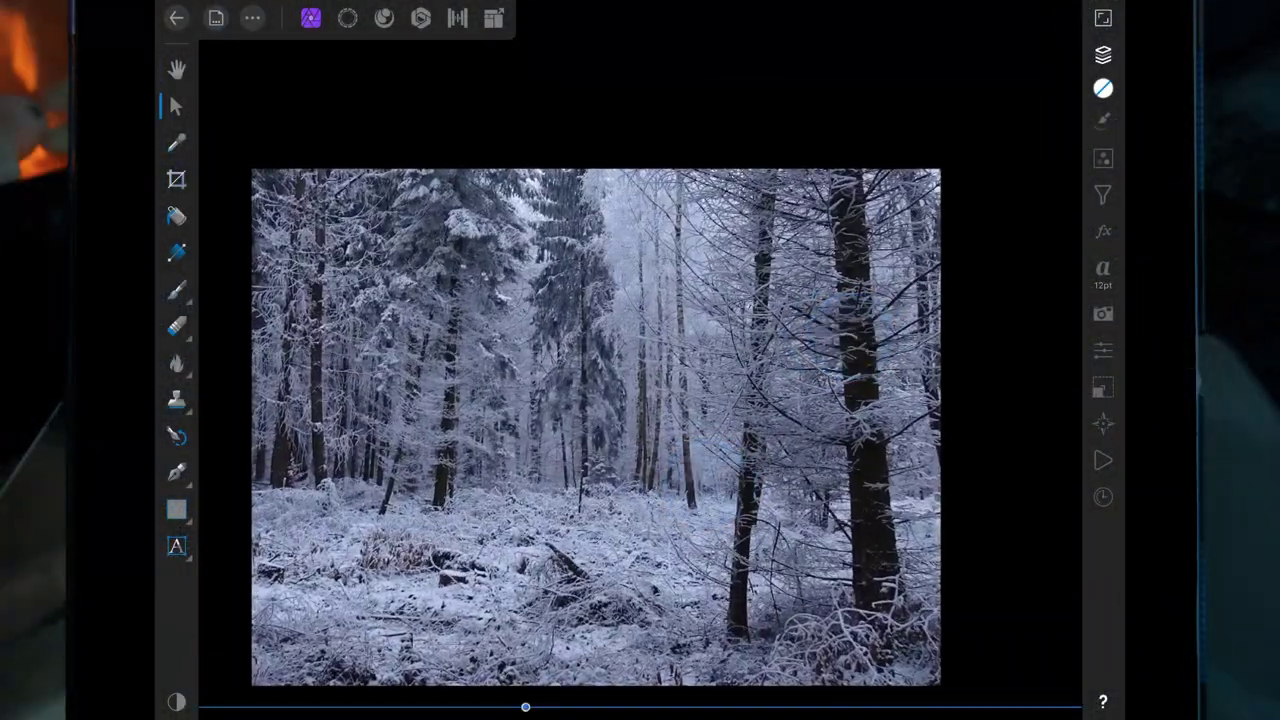
{"action": "left_click", "coordinate": [1103, 54]}
{"action": "left_click", "coordinate": [1103, 158]}
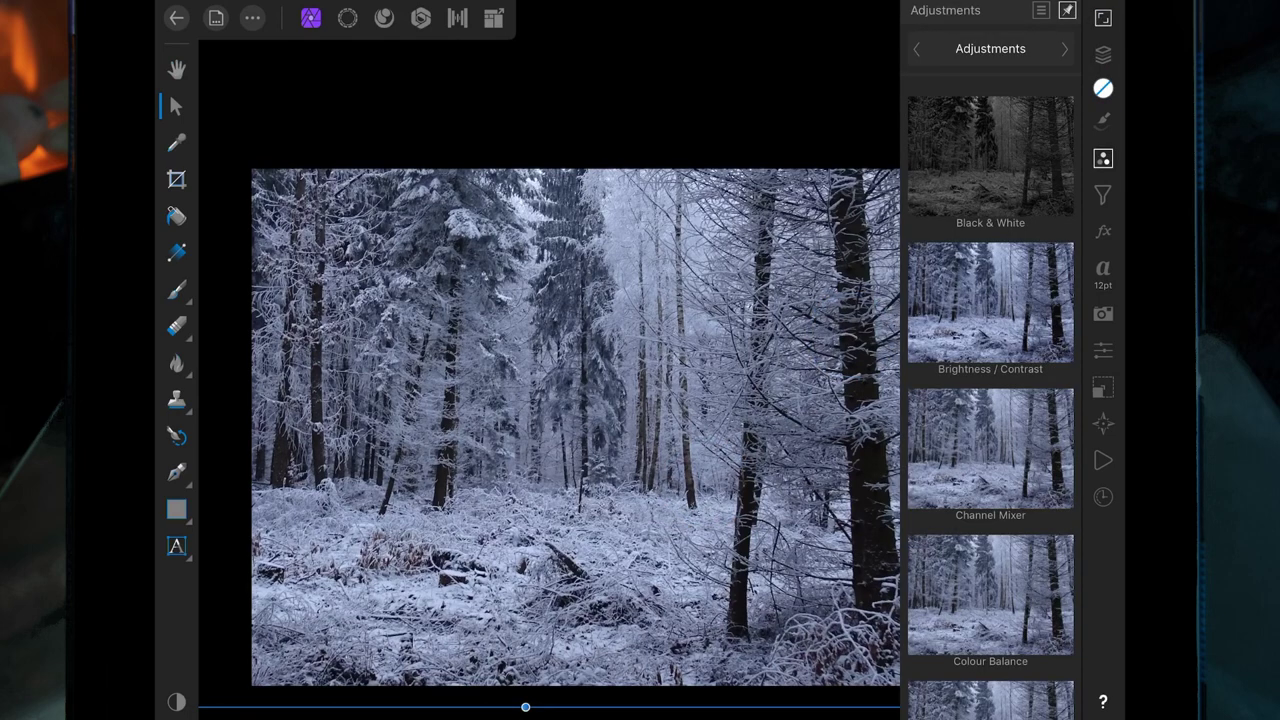
{"action": "left_click_drag", "start_coordinate": [1018, 518], "coordinate": [1018, 222]}
{"action": "left_click", "coordinate": [990, 445]}
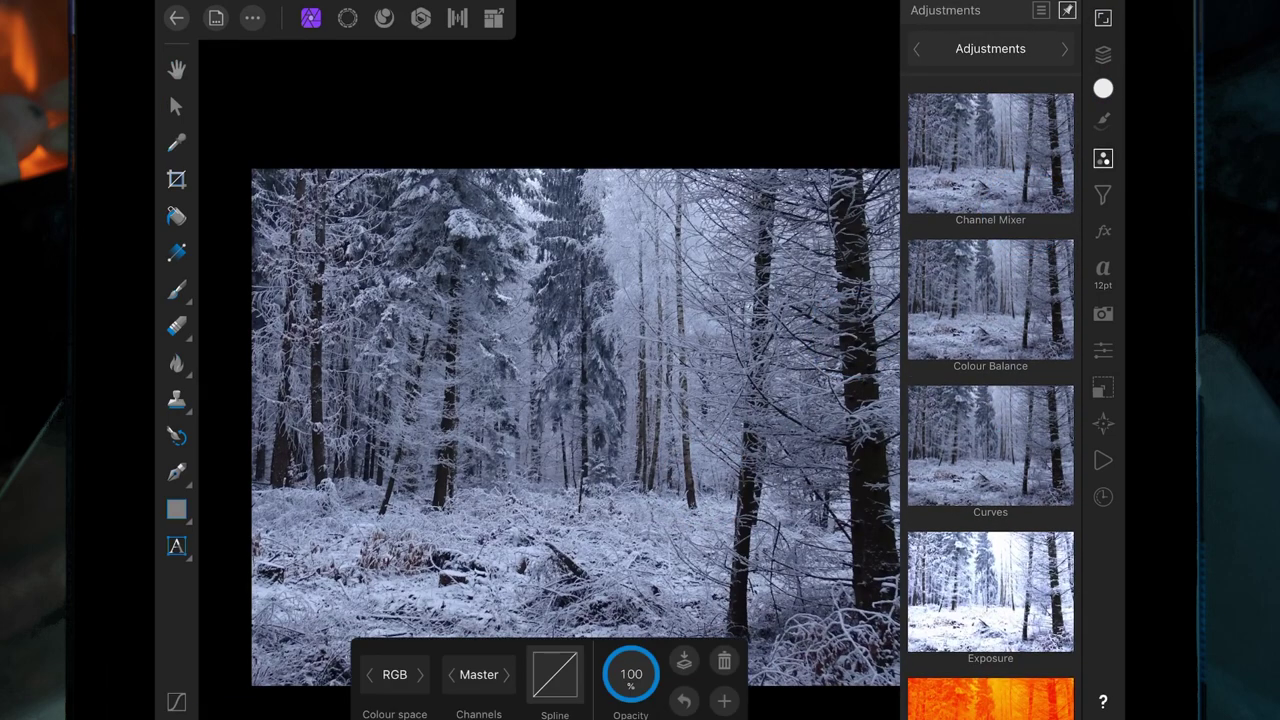
Step: Nest the Curves adjustment inside the forest photo and lower its top point to darken it
{"action": "left_click", "coordinate": [1103, 54]}
{"action": "left_click", "coordinate": [997, 95]}
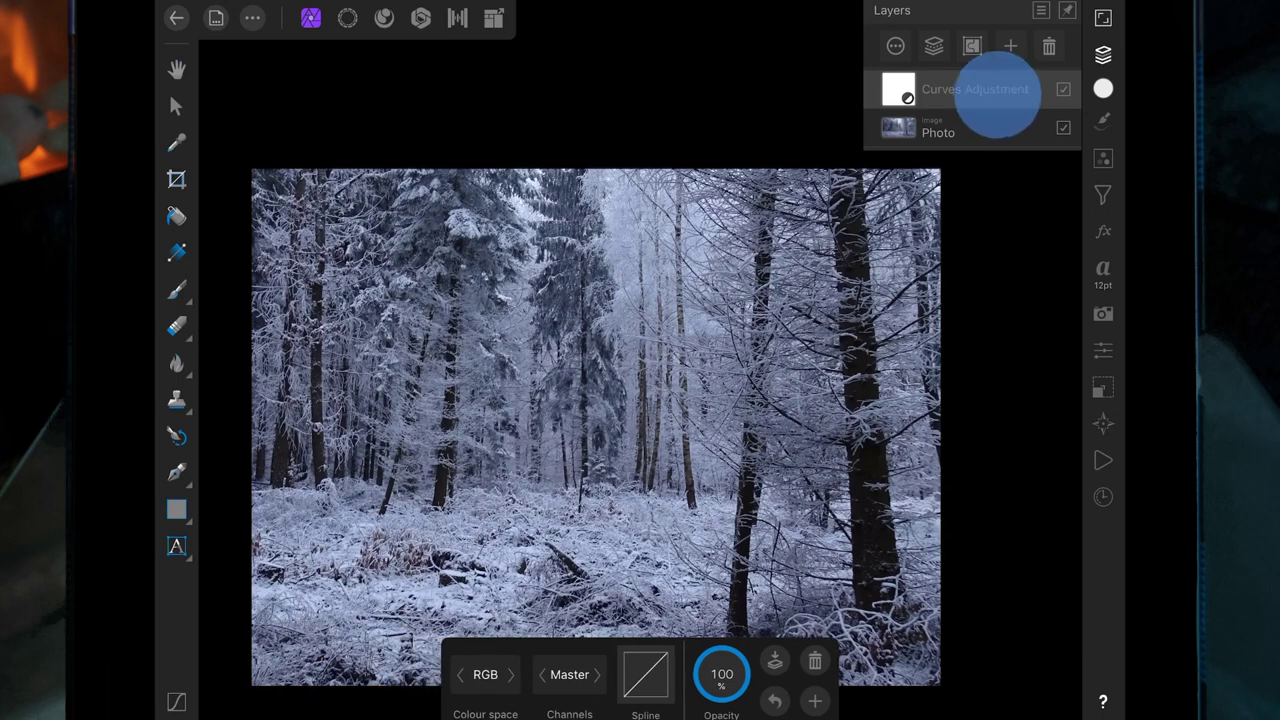
{"action": "left_click_drag", "start_coordinate": [997, 95], "coordinate": [991, 129]}
{"action": "left_click", "coordinate": [645, 673]}
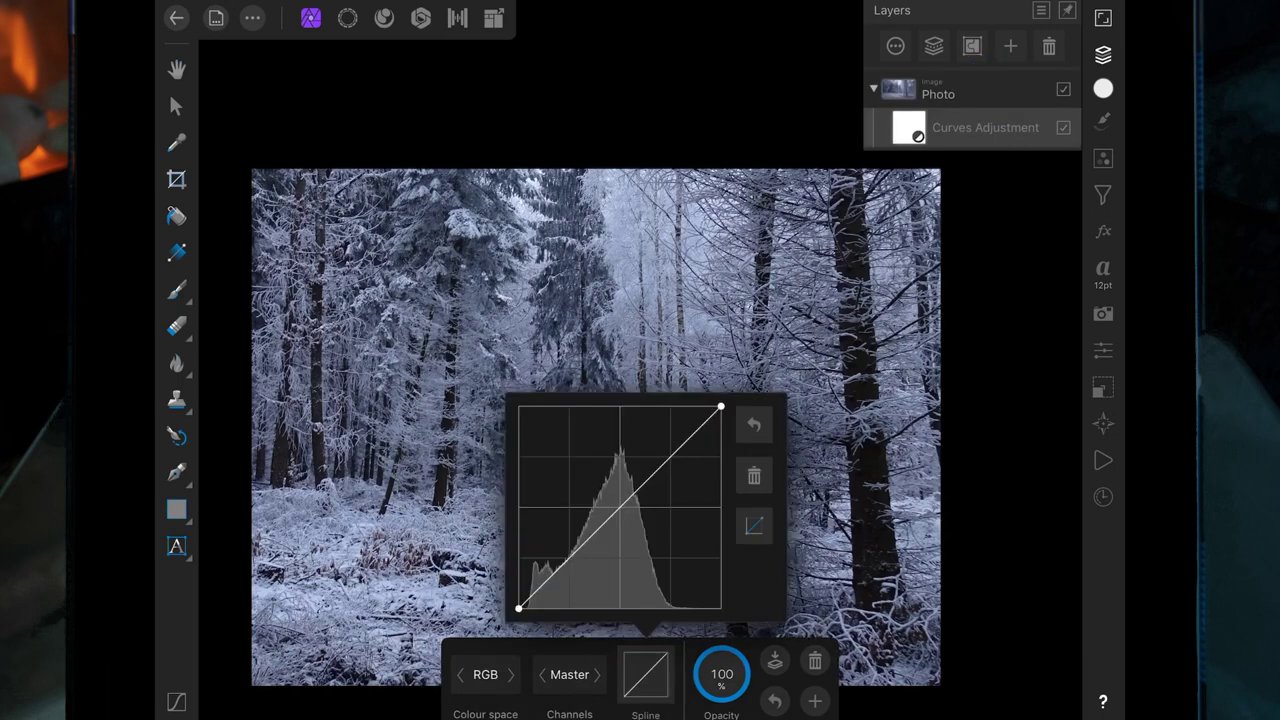
{"action": "left_click_drag", "start_coordinate": [717, 427], "coordinate": [720, 486]}
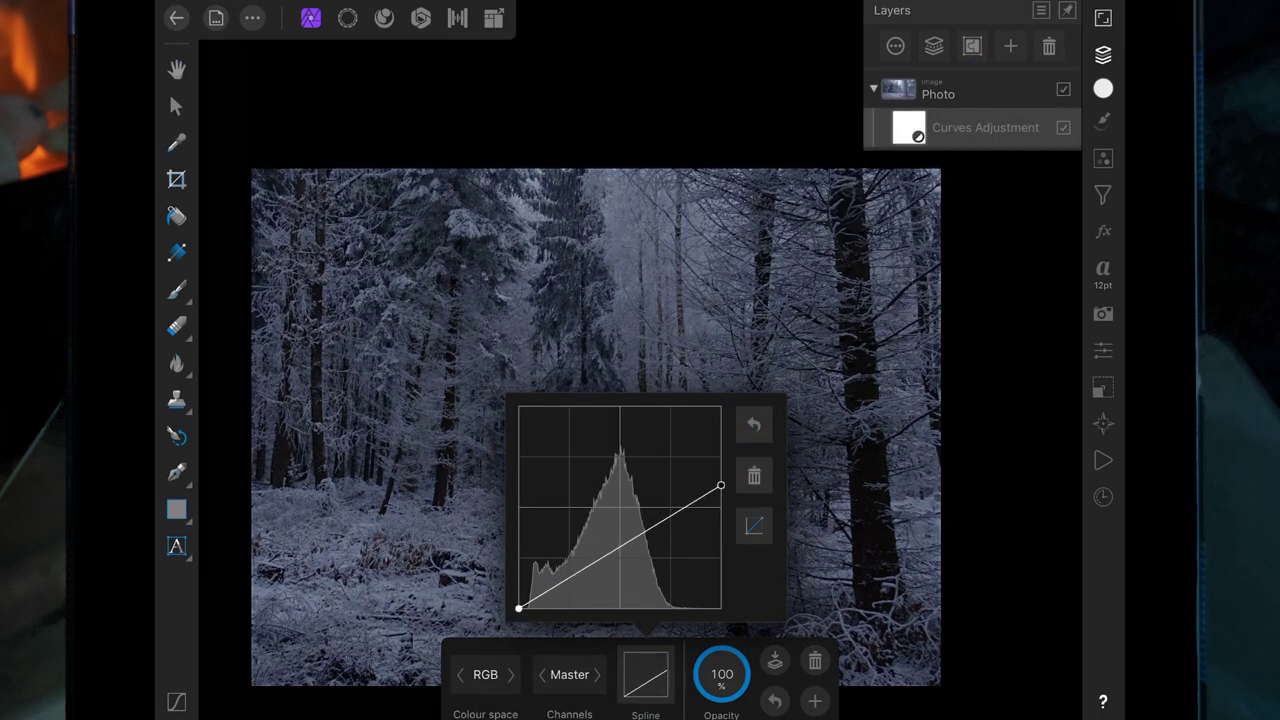
{"action": "left_click", "coordinate": [645, 673]}
{"action": "left_click", "coordinate": [1103, 158]}
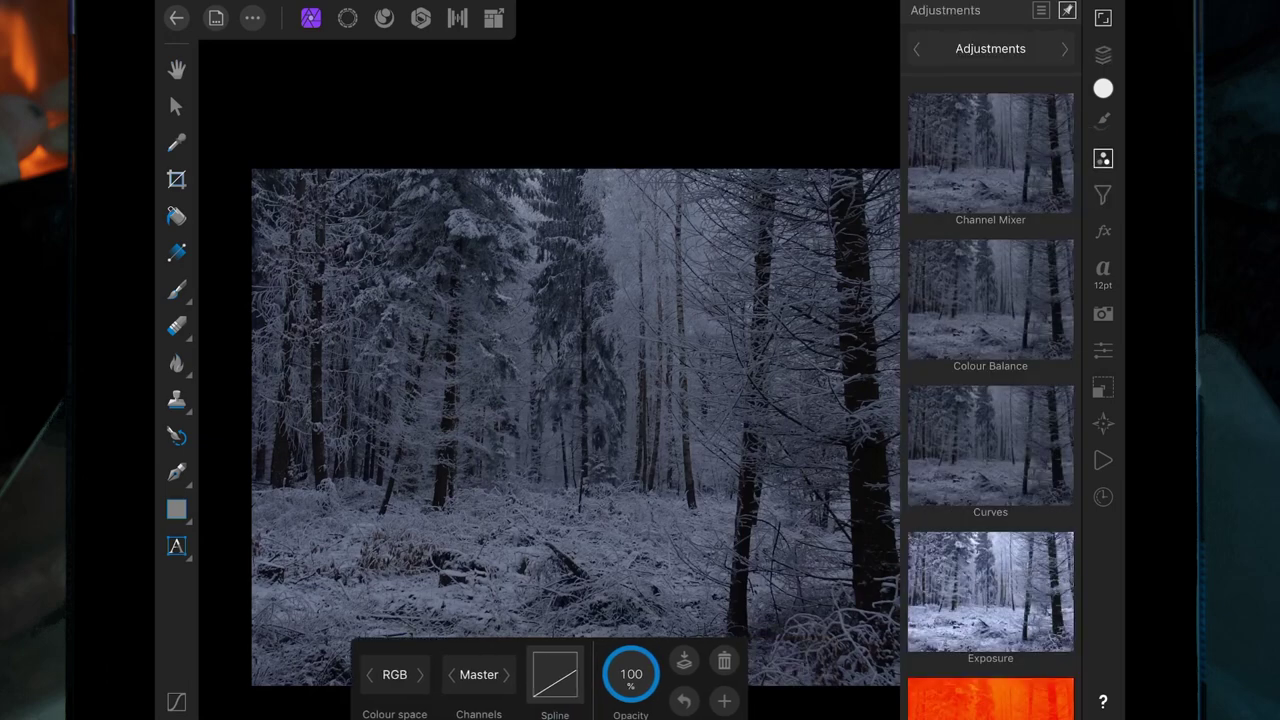
{"action": "scroll", "coordinate": [1006, 206], "scroll_direction": "up", "scroll_amount": 3}
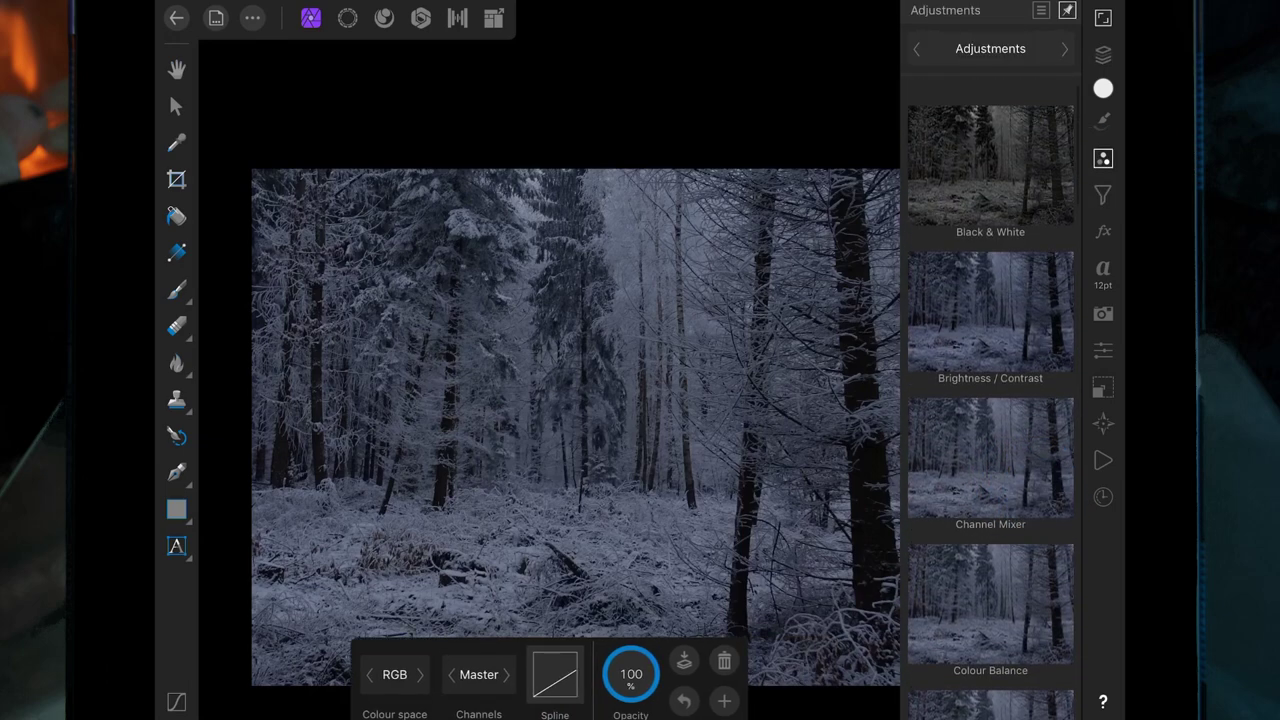
Step: Add a Brightness / Contrast adjustment with Brightness 5% and Contrast about 21%
{"action": "left_click", "coordinate": [1020, 320]}
{"action": "left_click_drag", "start_coordinate": [471, 663], "coordinate": [545, 663]}
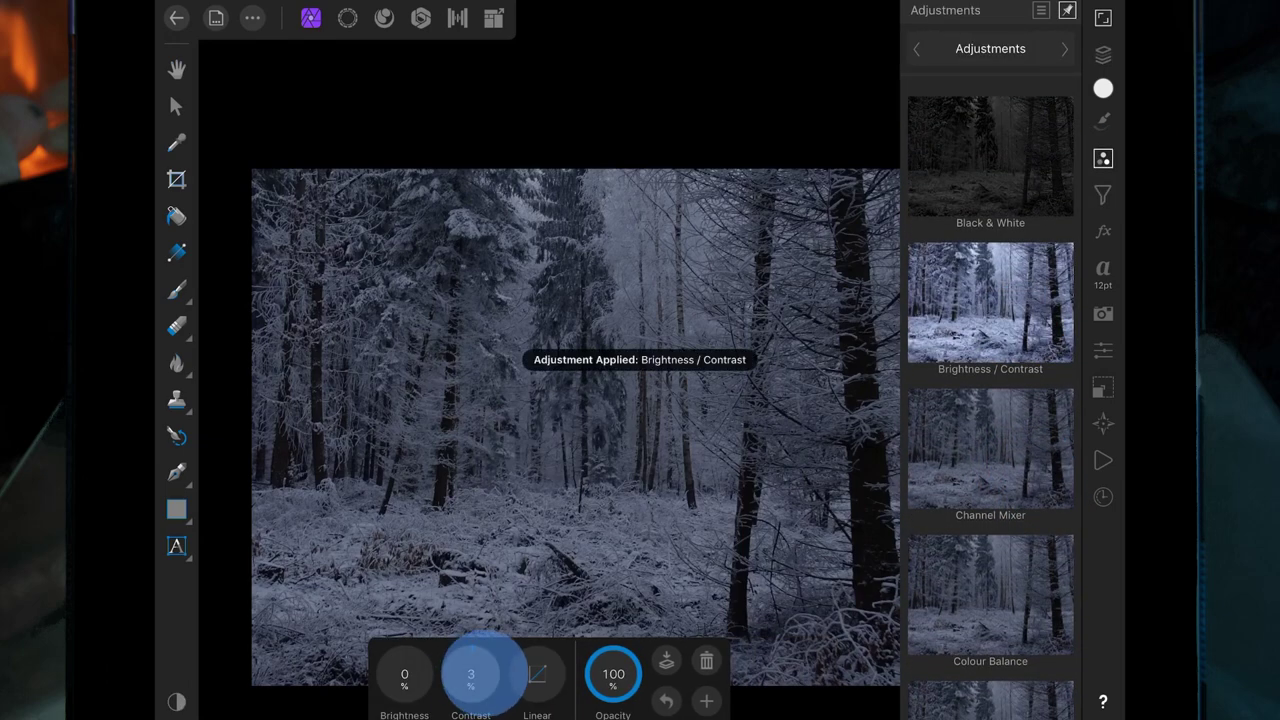
{"action": "left_click_drag", "start_coordinate": [404, 673], "coordinate": [484, 672]}
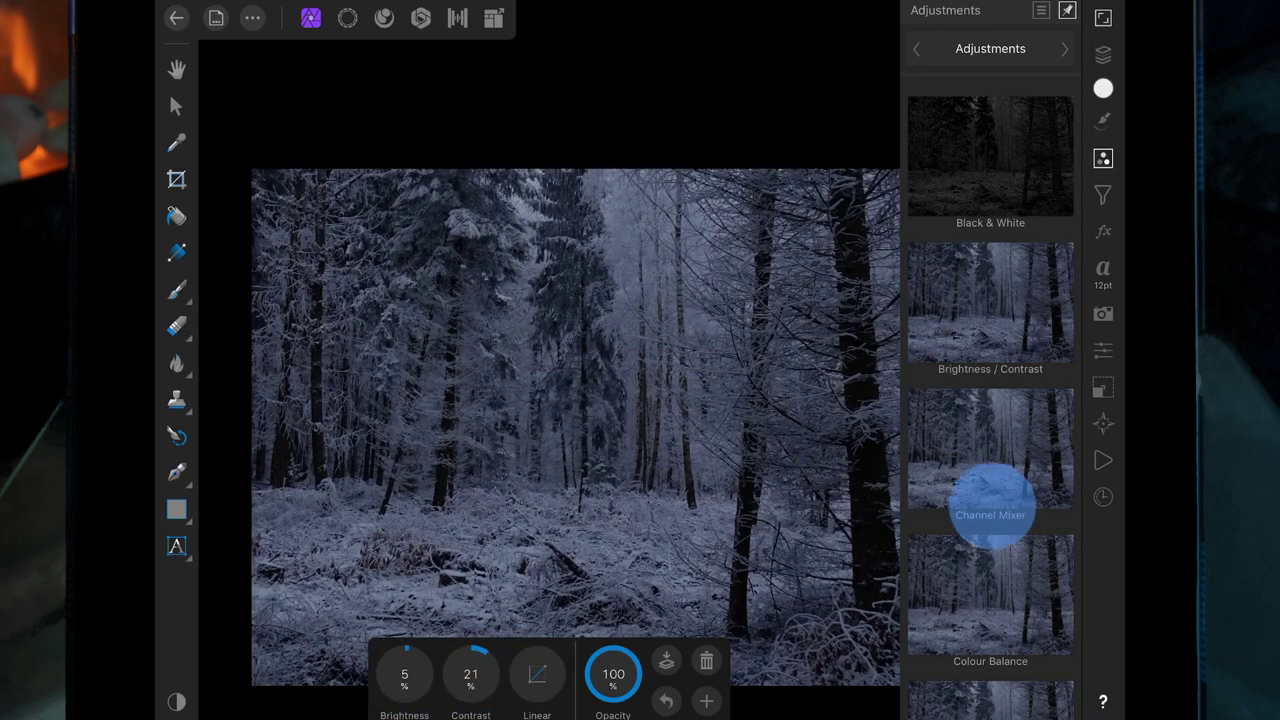
Step: Add an Exposure adjustment set to -0.66 to darken the forest further
{"action": "scroll", "coordinate": [990, 500], "scroll_direction": "down", "scroll_amount": 5}
{"action": "left_click", "coordinate": [990, 347]}
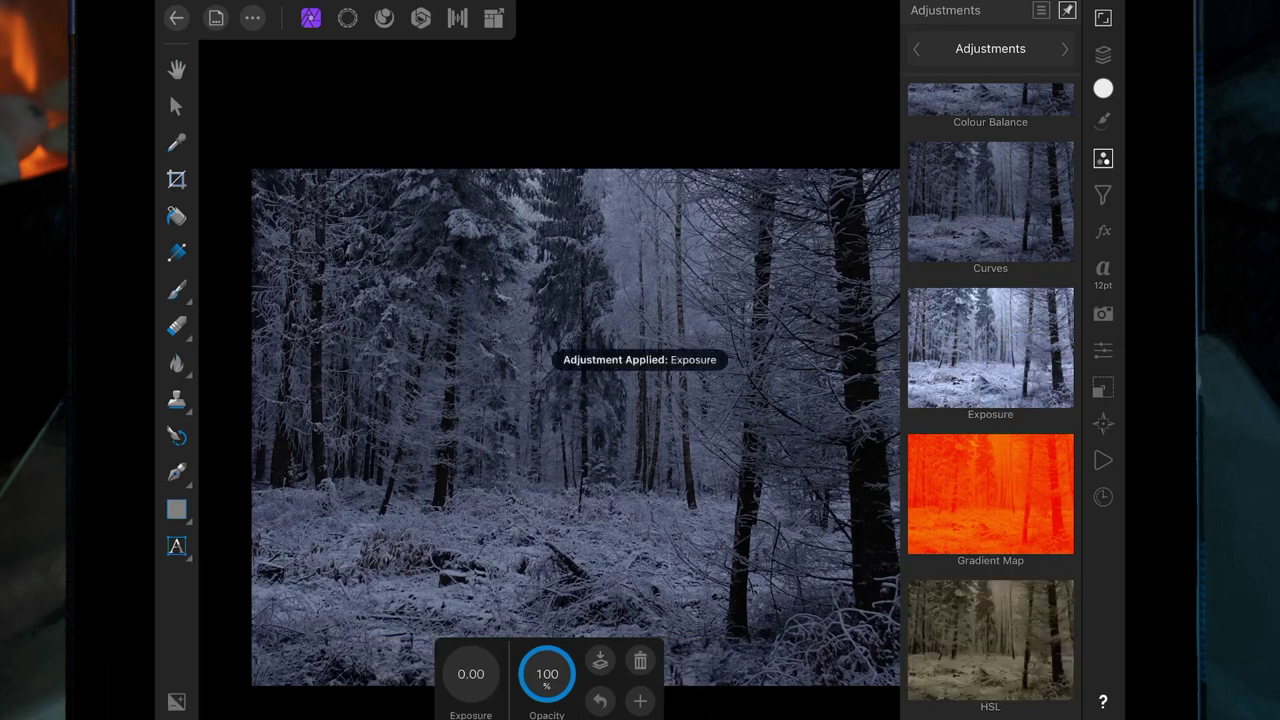
{"action": "mouse_move", "coordinate": [471, 675]}
{"action": "left_mouse_down"}
{"action": "mouse_move", "coordinate": [390, 690]}
{"action": "mouse_move", "coordinate": [455, 688]}
{"action": "left_mouse_up"}
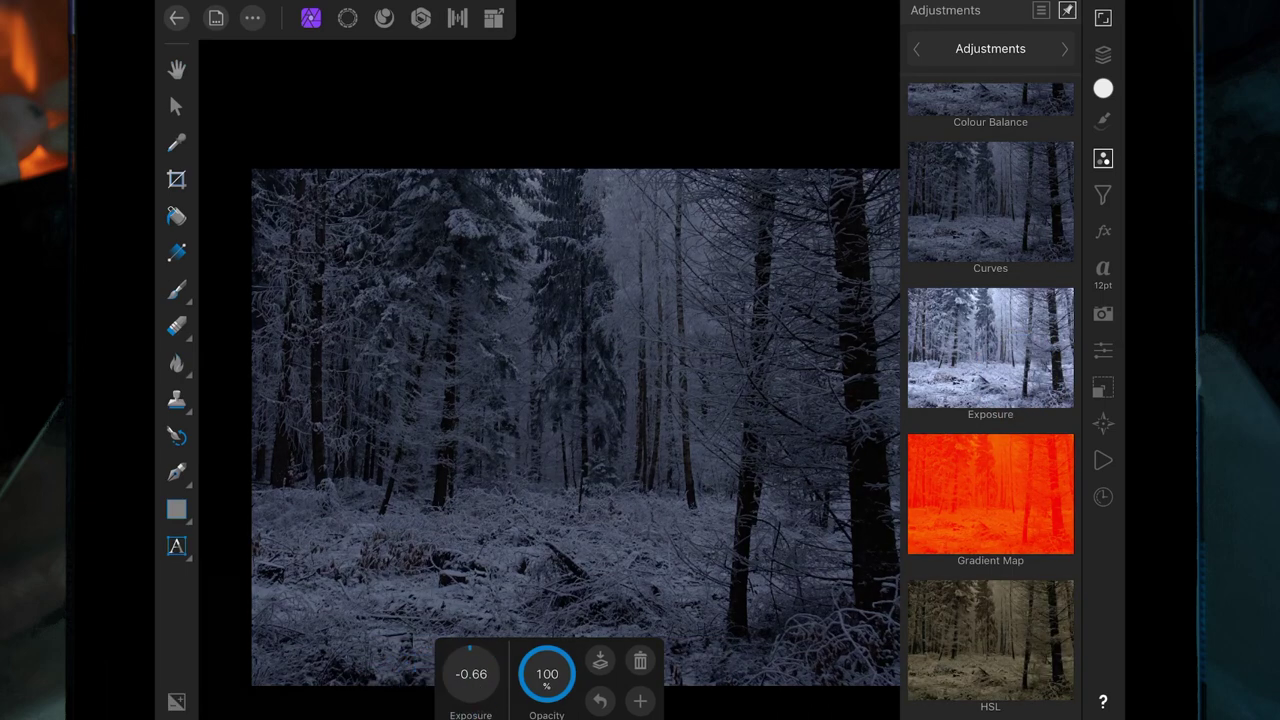
{"action": "left_click", "coordinate": [1103, 55]}
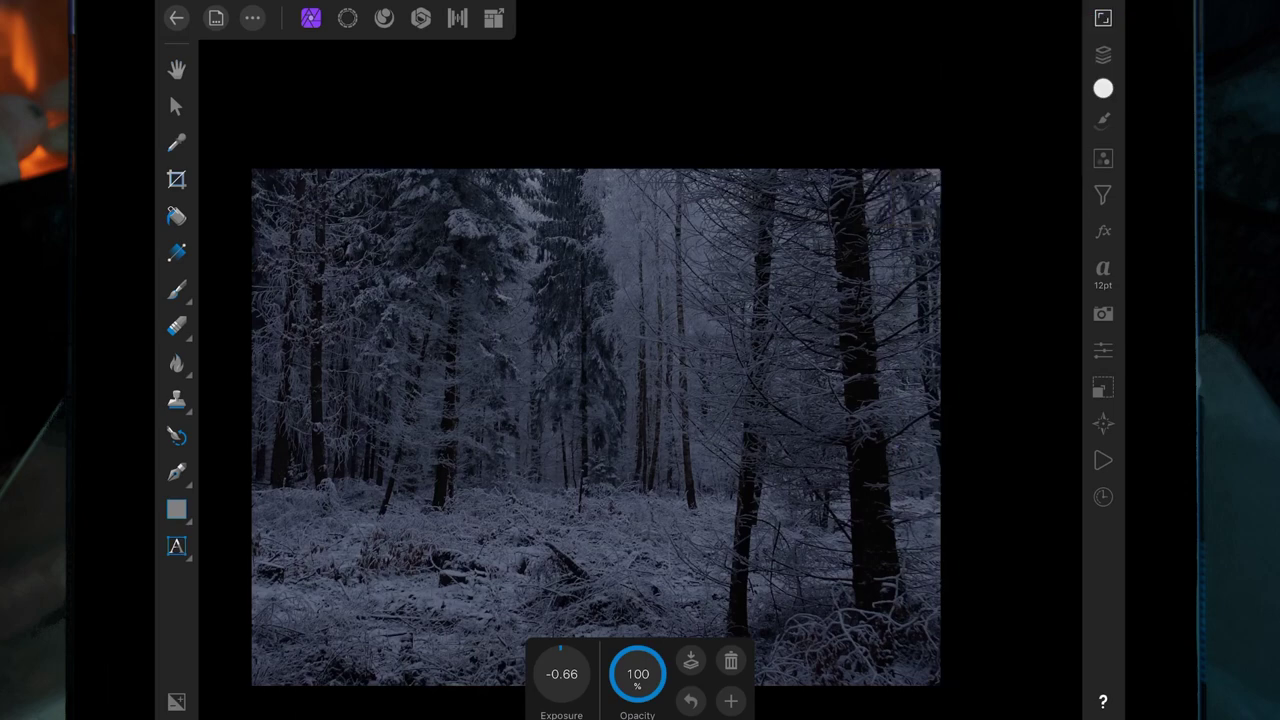
Step: Place the polar bear image and move its layer to the top of the stack
{"action": "left_click", "coordinate": [252, 17]}
{"action": "left_click", "coordinate": [286, 126]}
{"action": "left_click", "coordinate": [500, 109]}
{"action": "left_click", "coordinate": [1103, 55]}
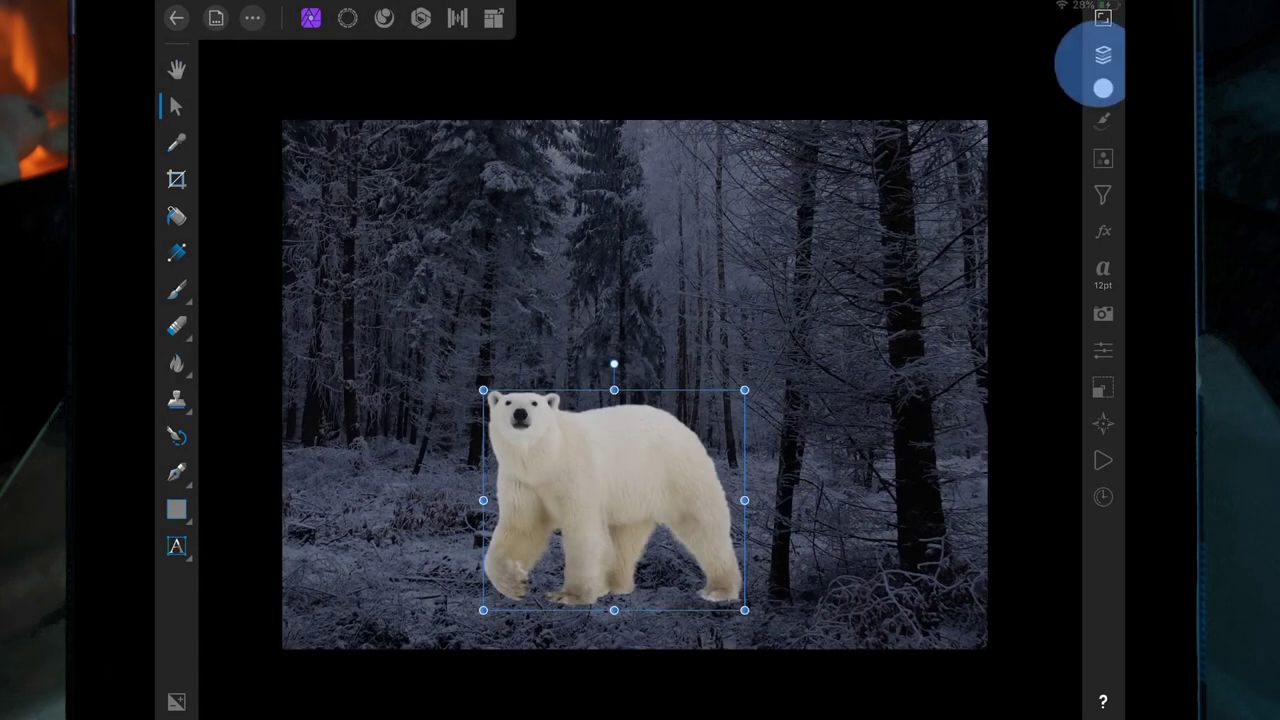
{"action": "left_click_drag", "start_coordinate": [966, 127], "coordinate": [966, 92]}
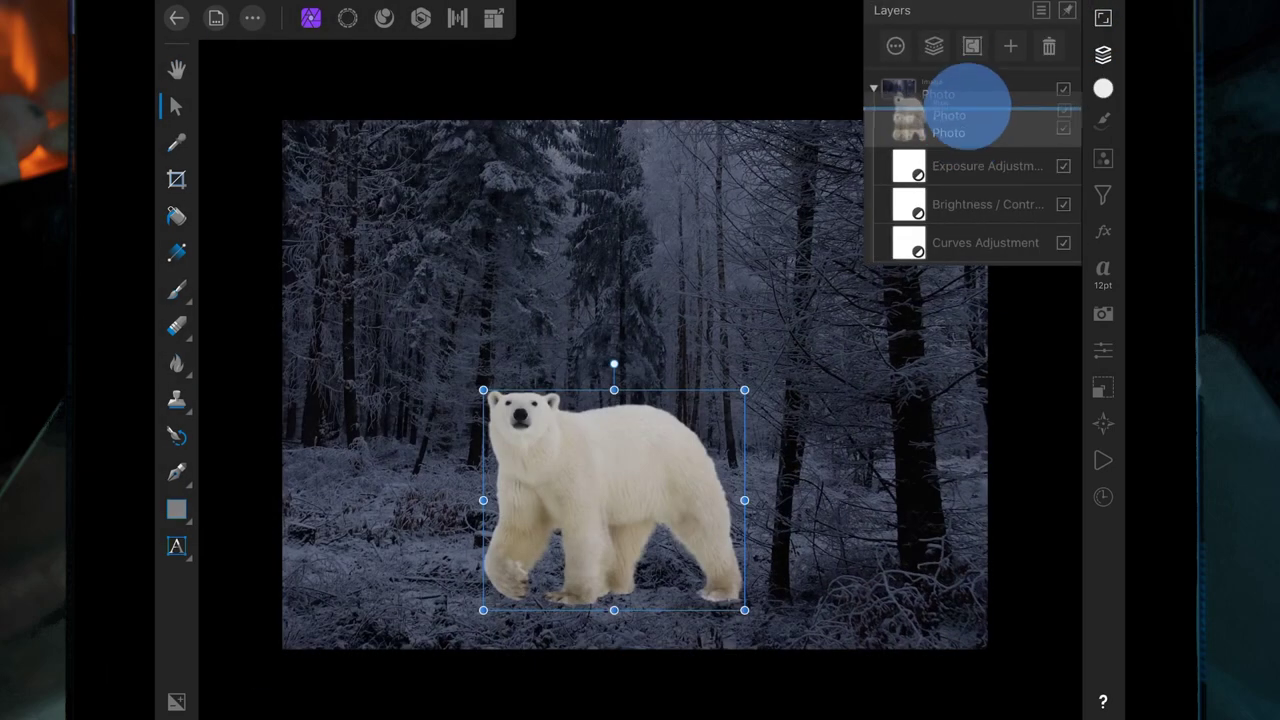
Step: Collapse the forest group, add a Mask Layer for the bear, and choose the Paint Brush
{"action": "left_click", "coordinate": [873, 127]}
{"action": "left_click", "coordinate": [1010, 46]}
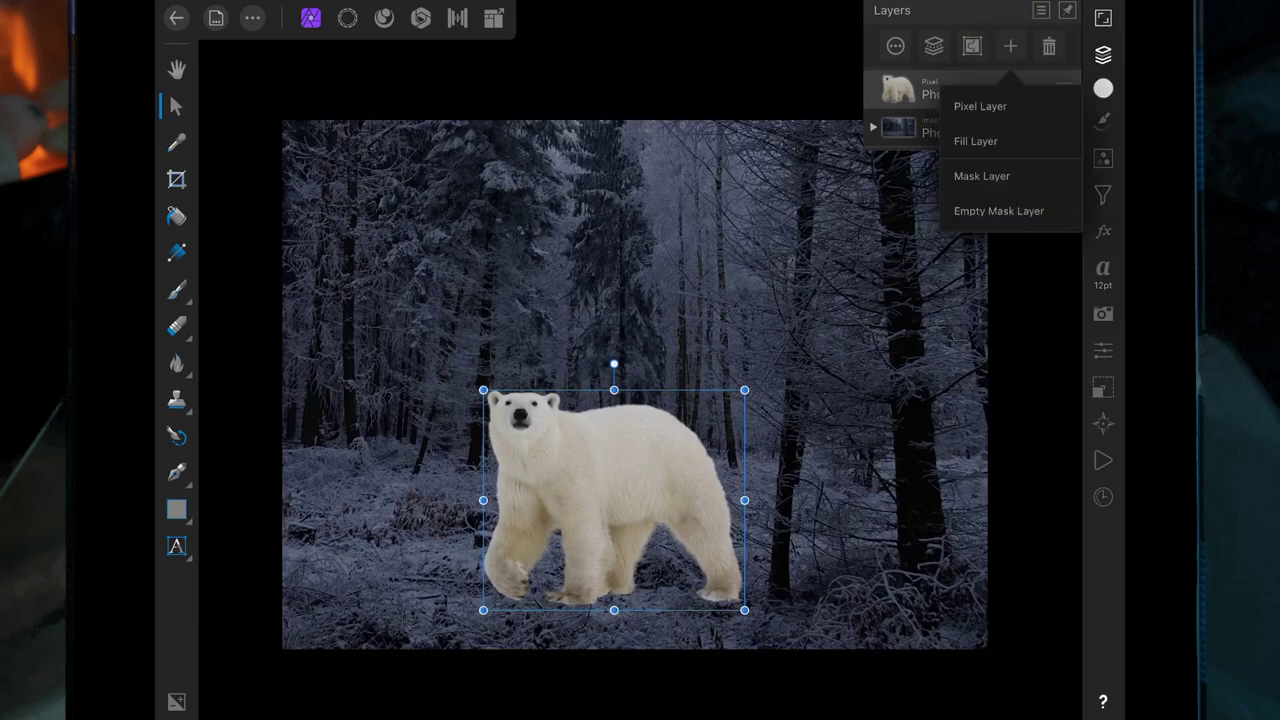
{"action": "left_click", "coordinate": [982, 176]}
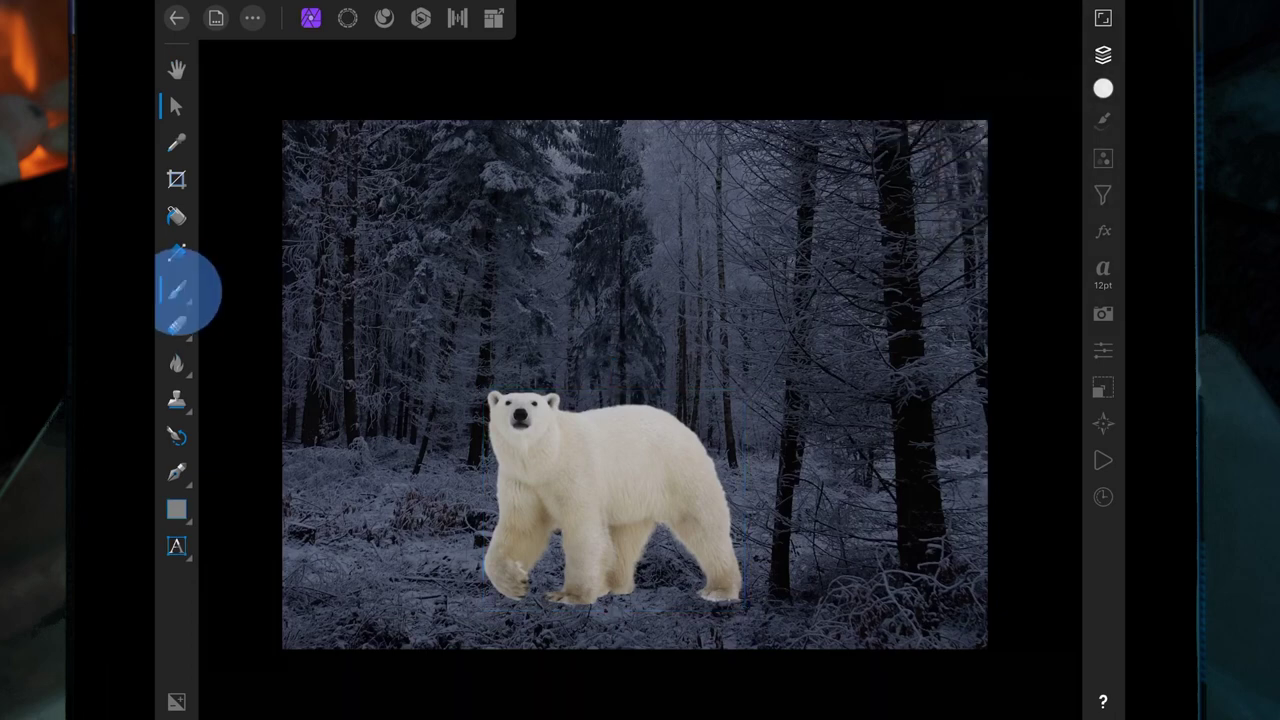
{"action": "left_click", "coordinate": [187, 291]}
Step: Set the brush colour to black and pick a grass brush from Grass Photoshop Brushes 3-1
{"action": "left_click", "coordinate": [828, 673]}
{"action": "left_click", "coordinate": [771, 414]}
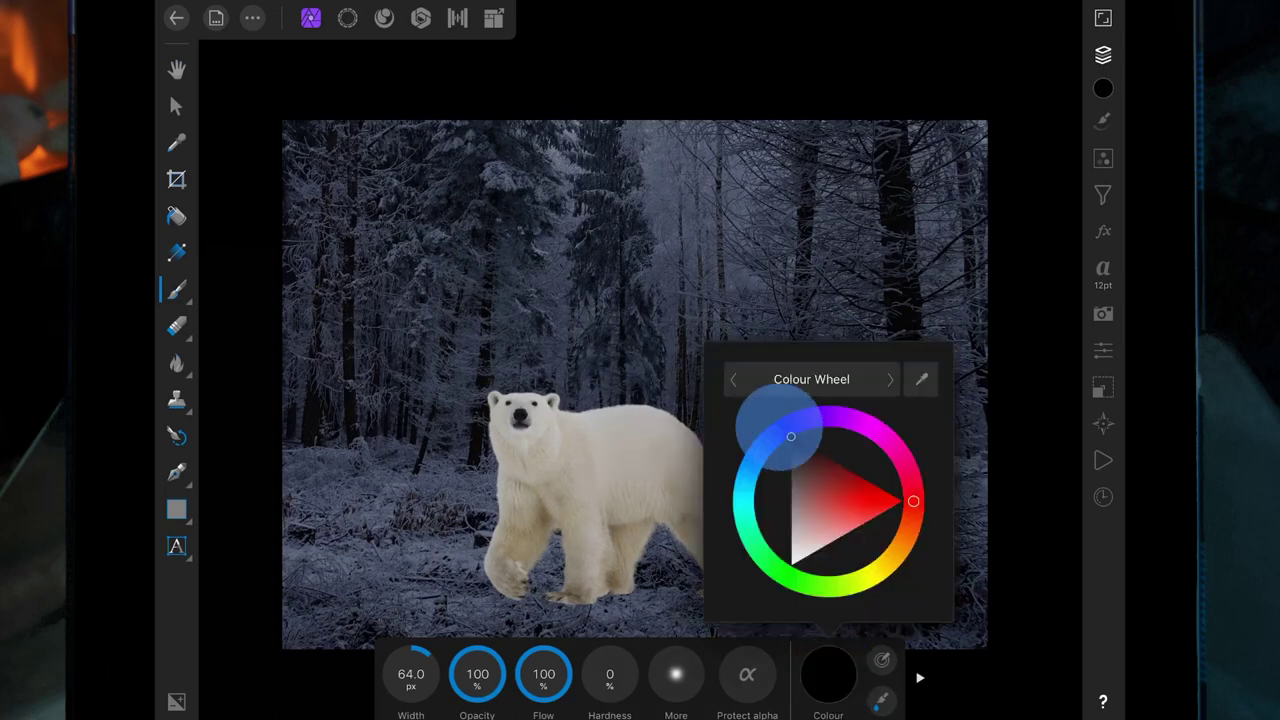
{"action": "left_click", "coordinate": [828, 673]}
{"action": "left_click", "coordinate": [1103, 120]}
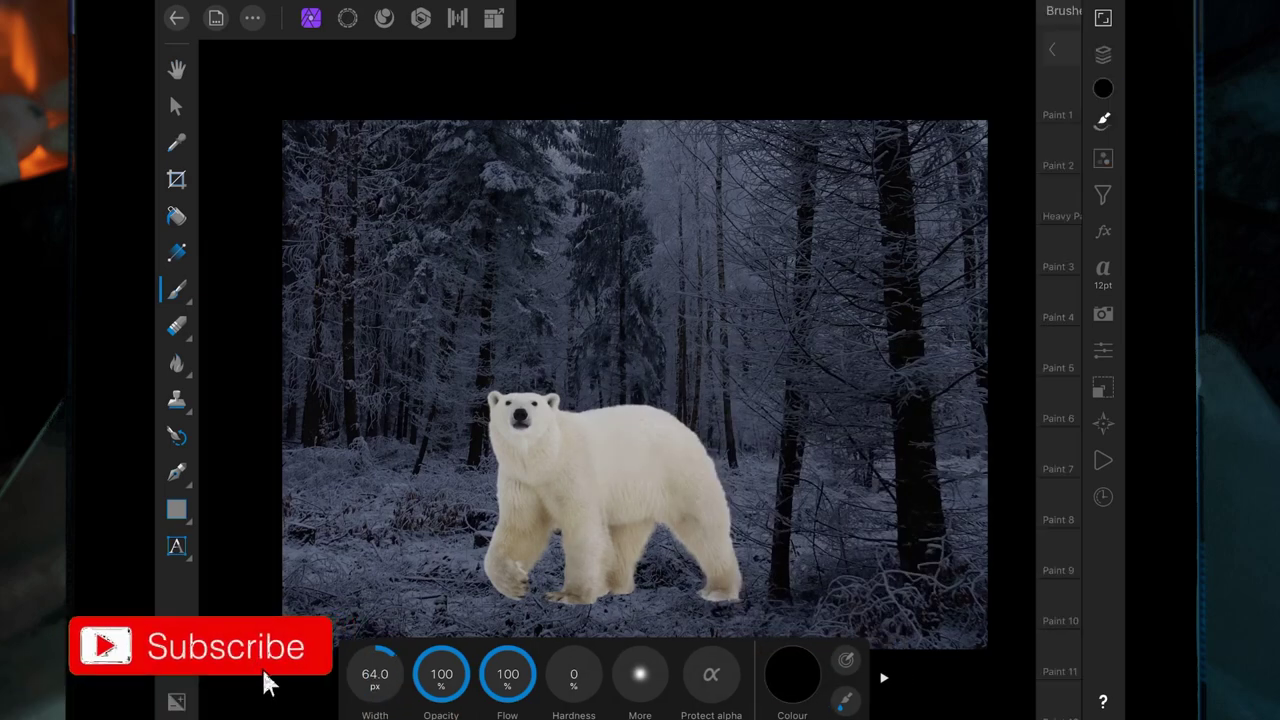
{"action": "left_click", "coordinate": [990, 48]}
{"action": "mouse_move", "coordinate": [770, 197]}
{"action": "left_mouse_down"}
{"action": "mouse_move", "coordinate": [737, 443]}
{"action": "mouse_move", "coordinate": [709, 529]}
{"action": "left_mouse_up"}
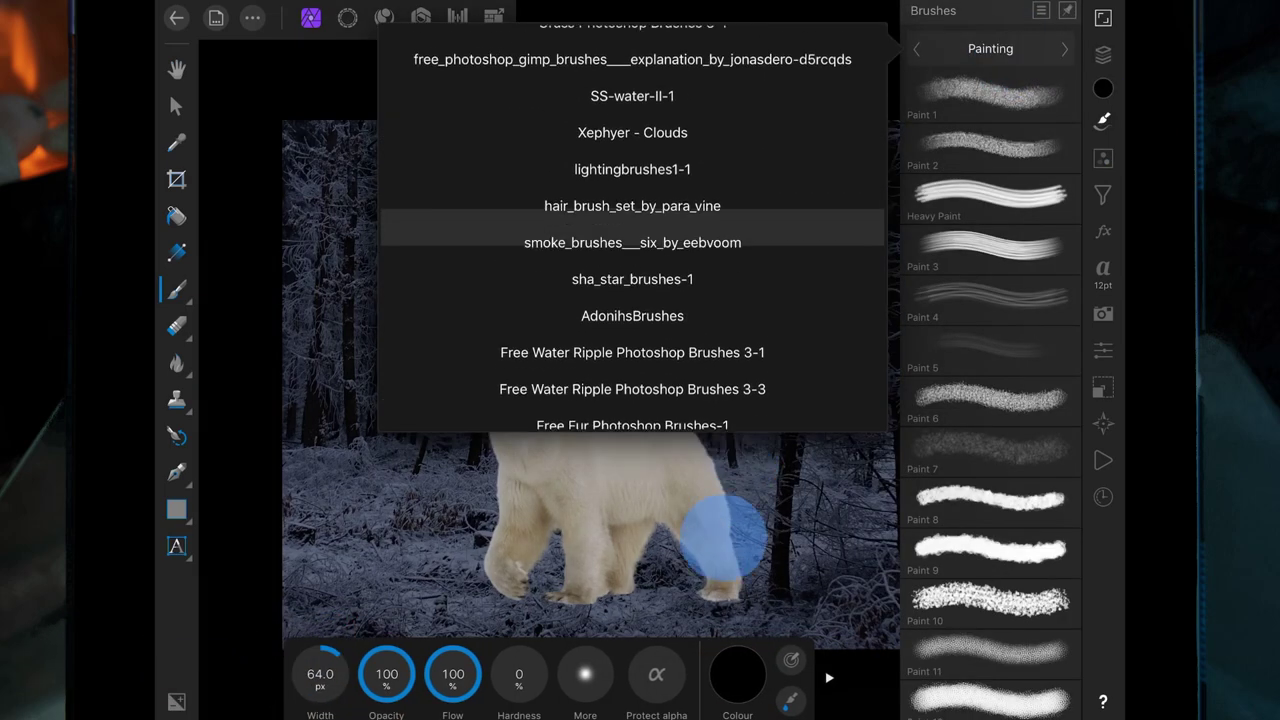
{"action": "left_click", "coordinate": [632, 80]}
{"action": "left_click", "coordinate": [990, 150]}
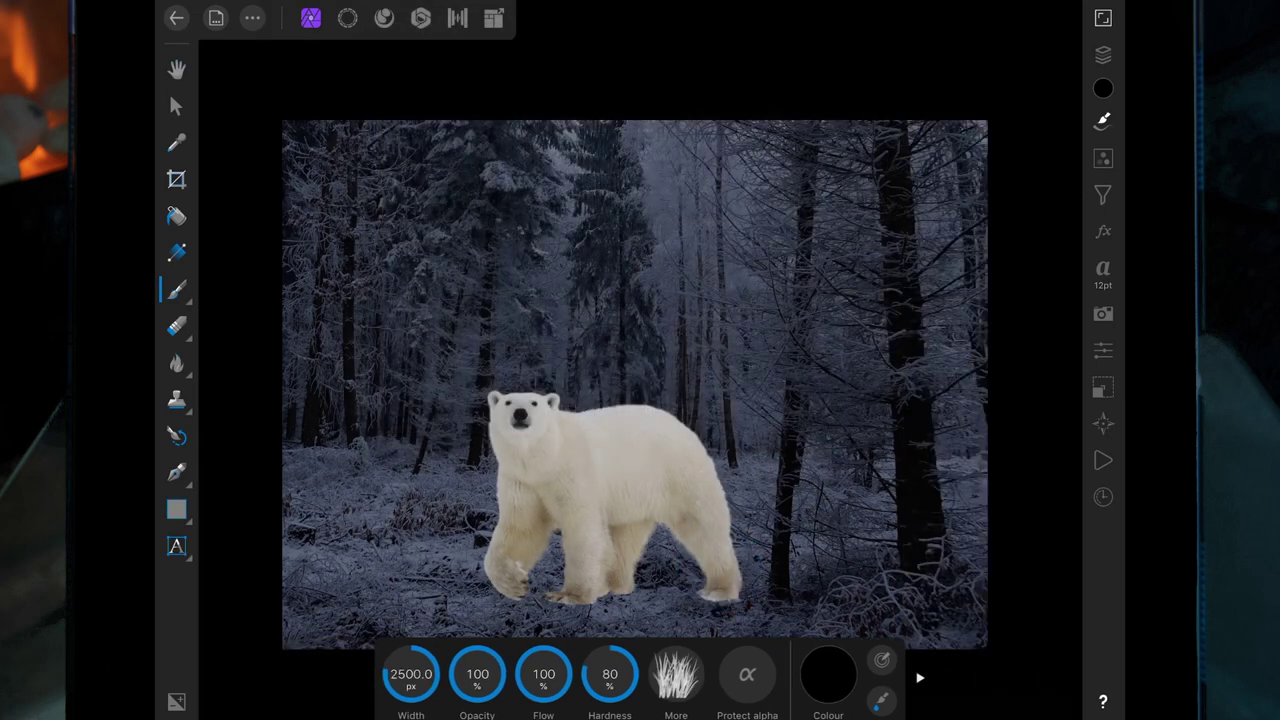
Step: Reduce the brush width to about 175 px and rotate its tip by 11°
{"action": "mouse_move", "coordinate": [411, 673]}
{"action": "left_mouse_down"}
{"action": "mouse_move", "coordinate": [334, 677]}
{"action": "mouse_move", "coordinate": [370, 655]}
{"action": "left_mouse_up"}
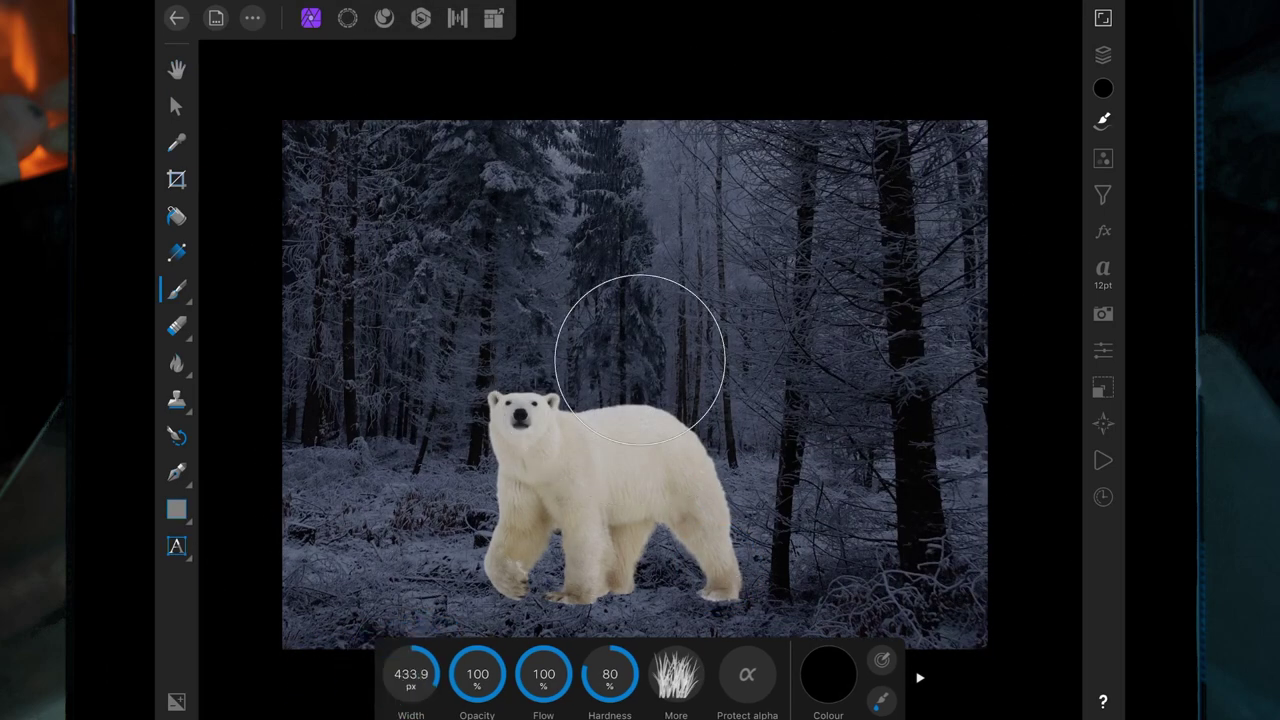
{"action": "scroll", "coordinate": [730, 500], "scroll_direction": "up", "scroll_amount": 5}
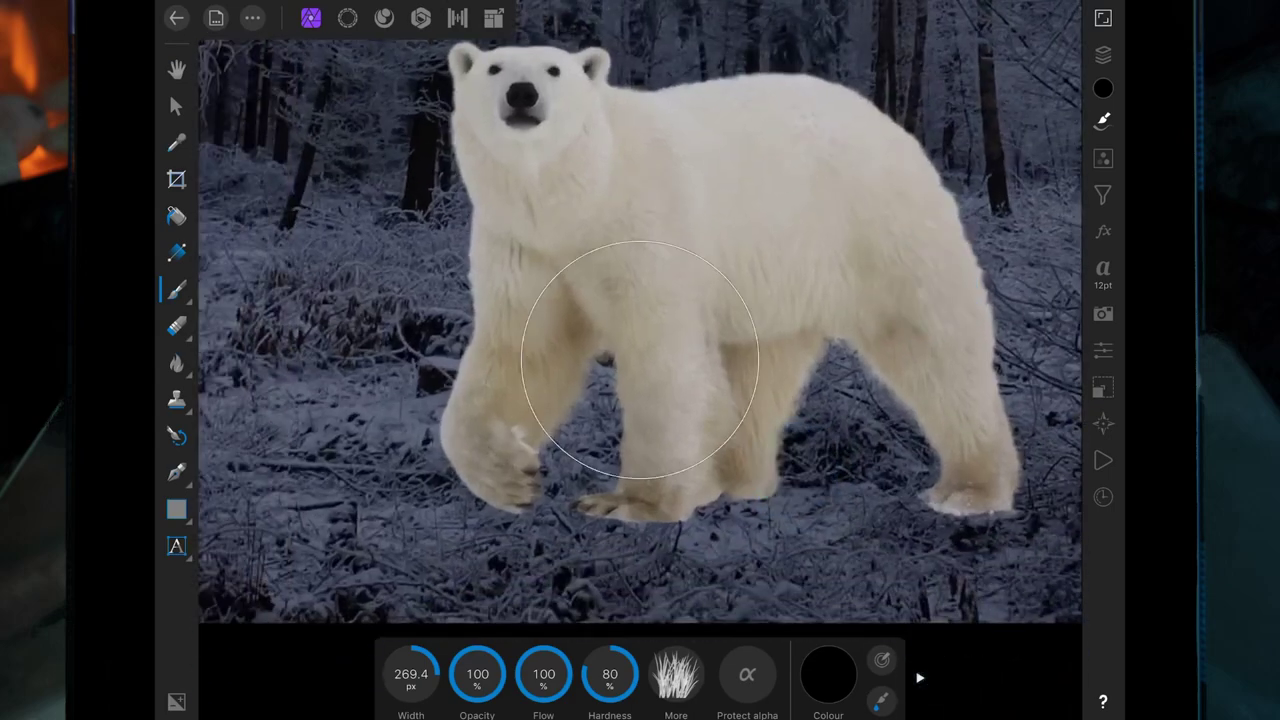
{"action": "left_click_drag", "start_coordinate": [411, 673], "coordinate": [385, 673]}
{"action": "left_click", "coordinate": [676, 673]}
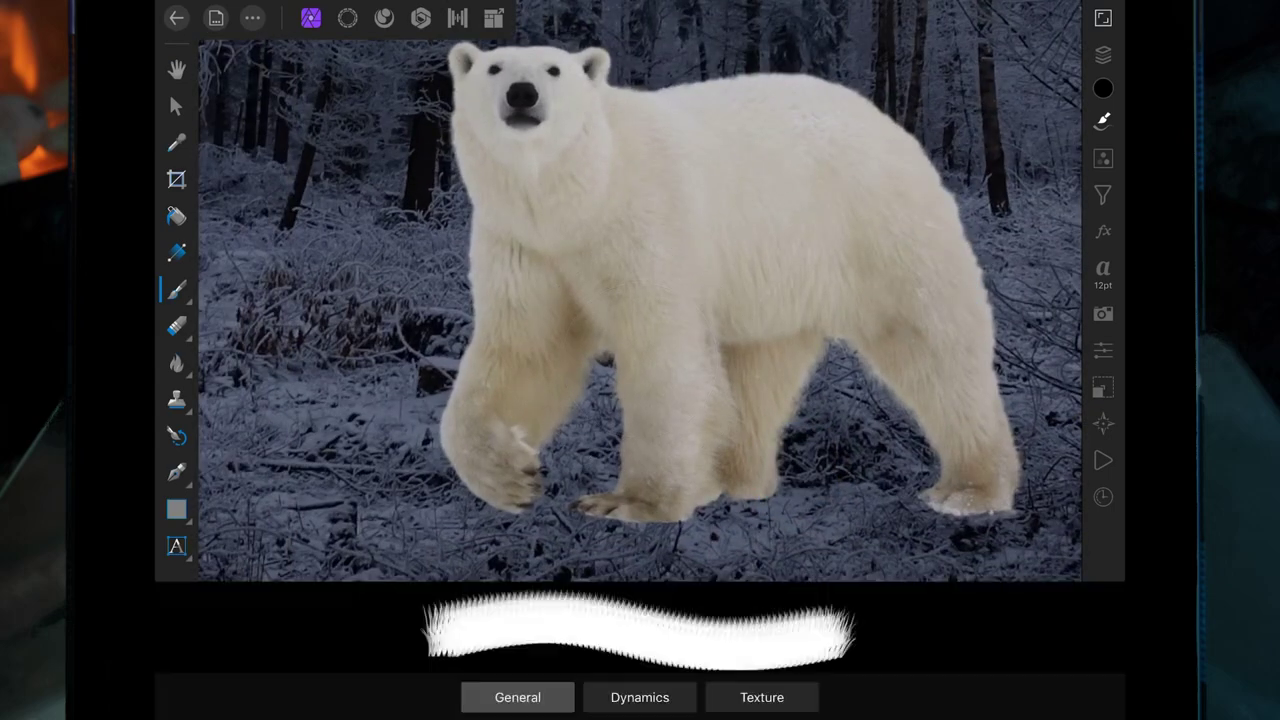
{"action": "left_click_drag", "start_coordinate": [843, 220], "coordinate": [874, 214]}
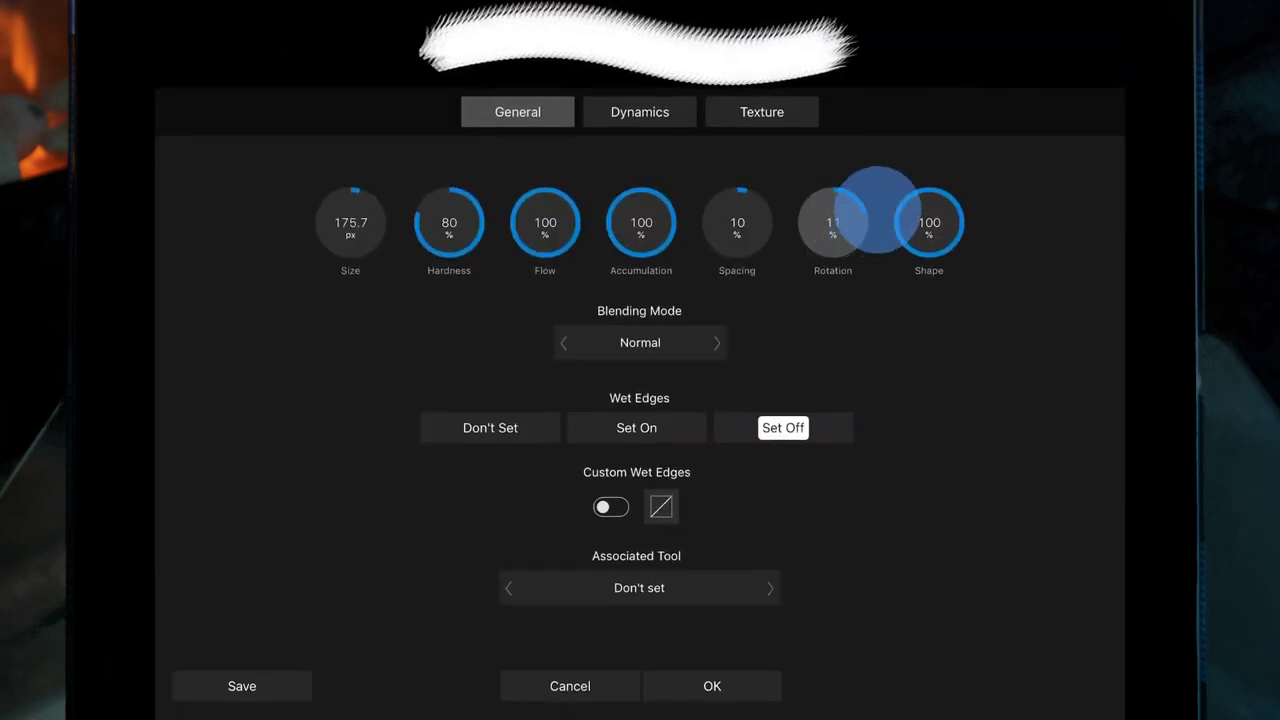
{"action": "left_click", "coordinate": [712, 686]}
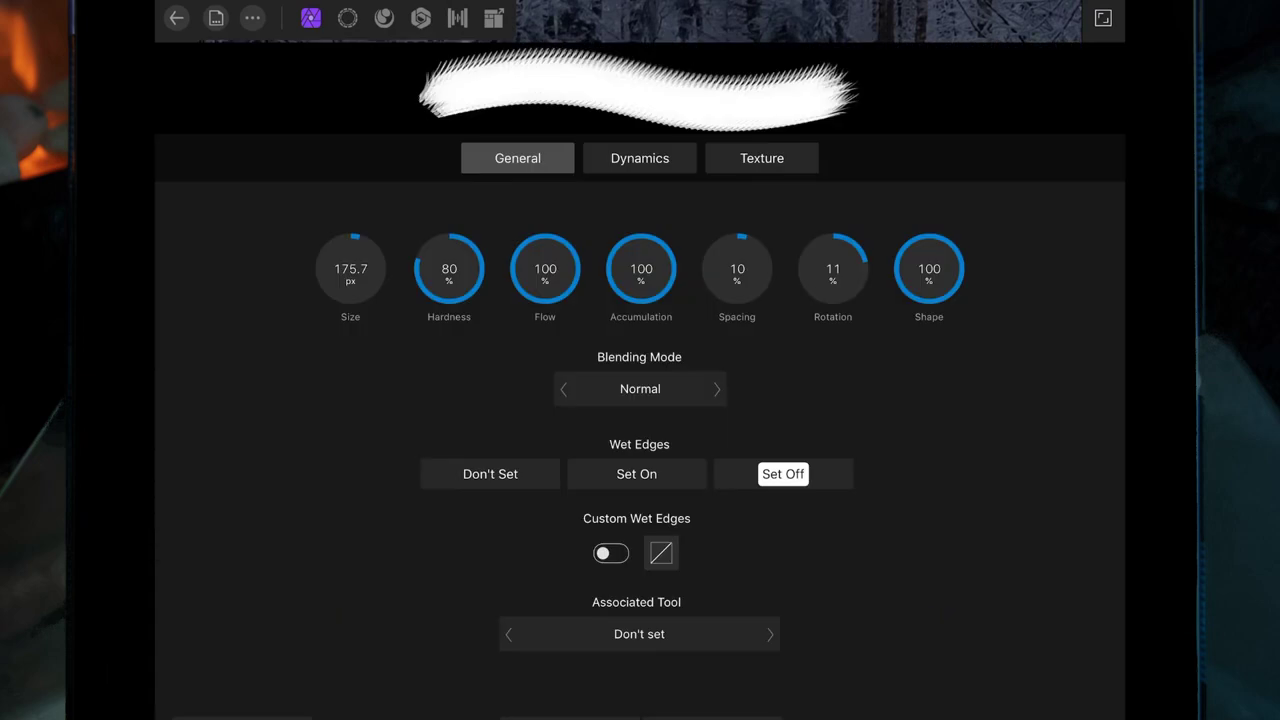
Step: Paint grass strokes on the mask along the bottoms of the bear's front and hind legs
{"action": "left_click_drag", "start_coordinate": [640, 545], "coordinate": [760, 545]}
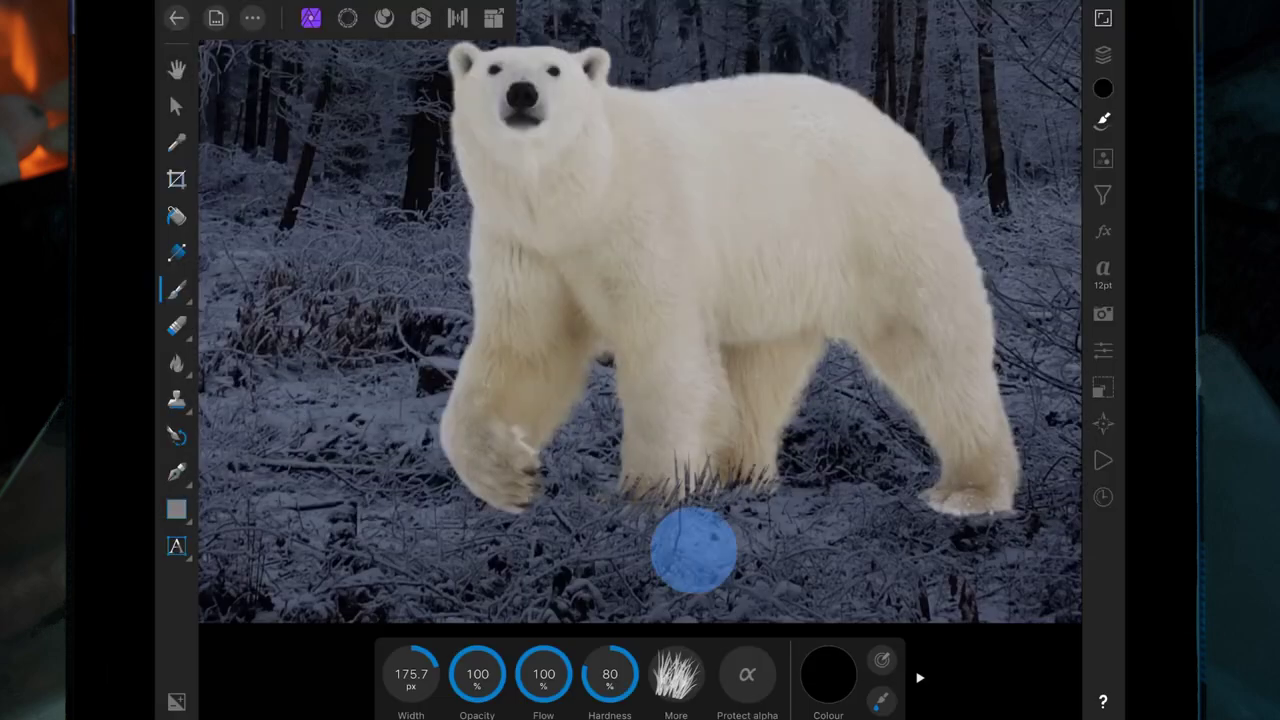
{"action": "left_click_drag", "start_coordinate": [929, 538], "coordinate": [1010, 530]}
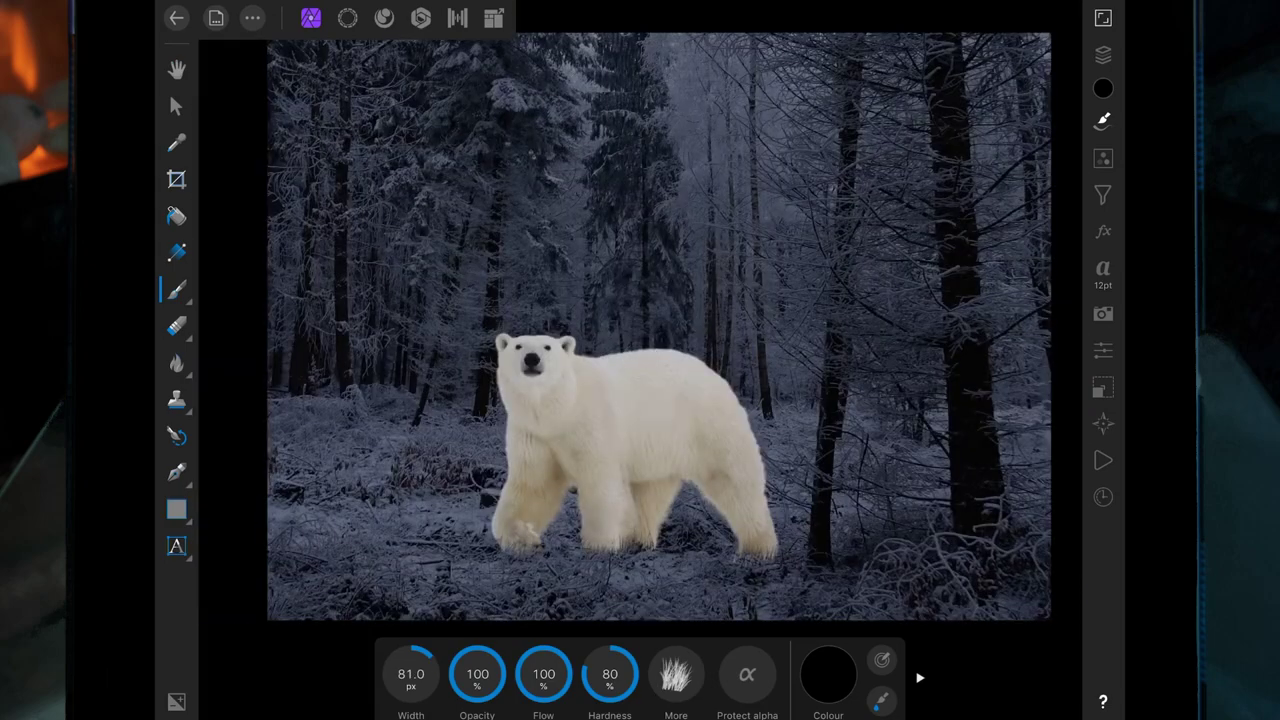
{"action": "scroll", "coordinate": [807, 457], "scroll_direction": "down", "scroll_amount": 5}
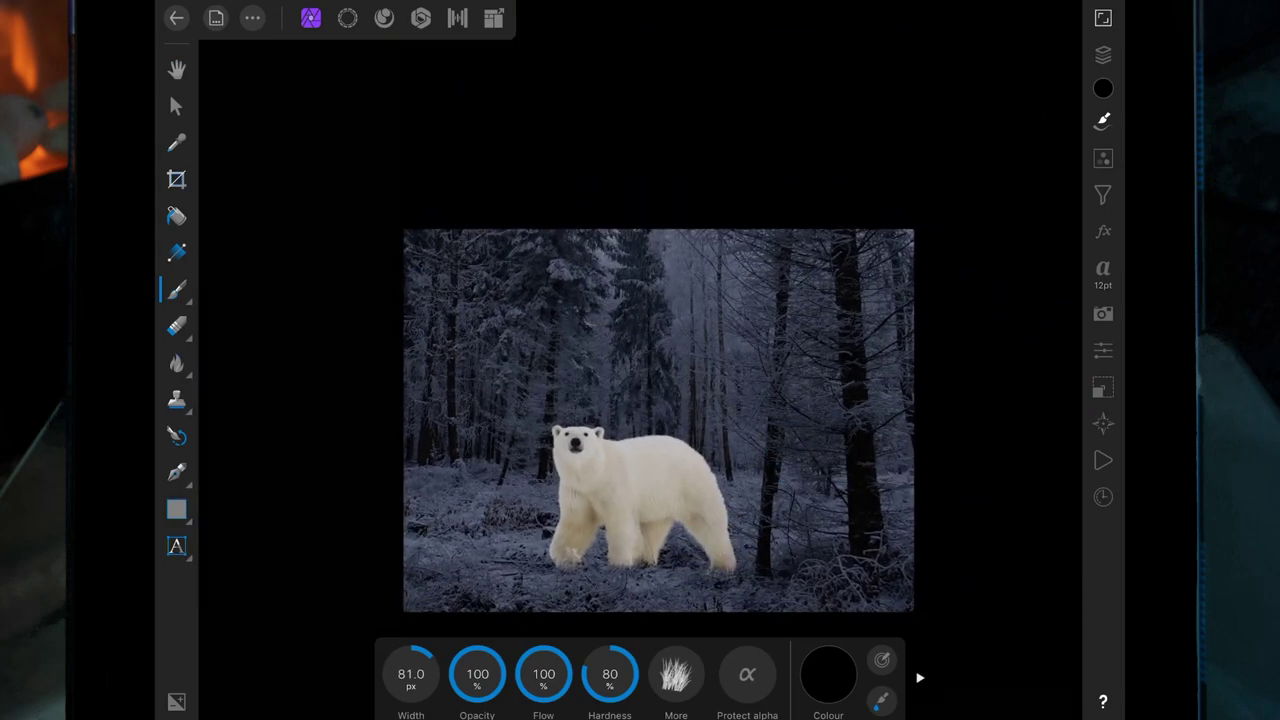
Step: Add a new empty Pixel layer and move it below the bear layer
{"action": "left_click", "coordinate": [1103, 54]}
{"action": "left_click", "coordinate": [894, 86]}
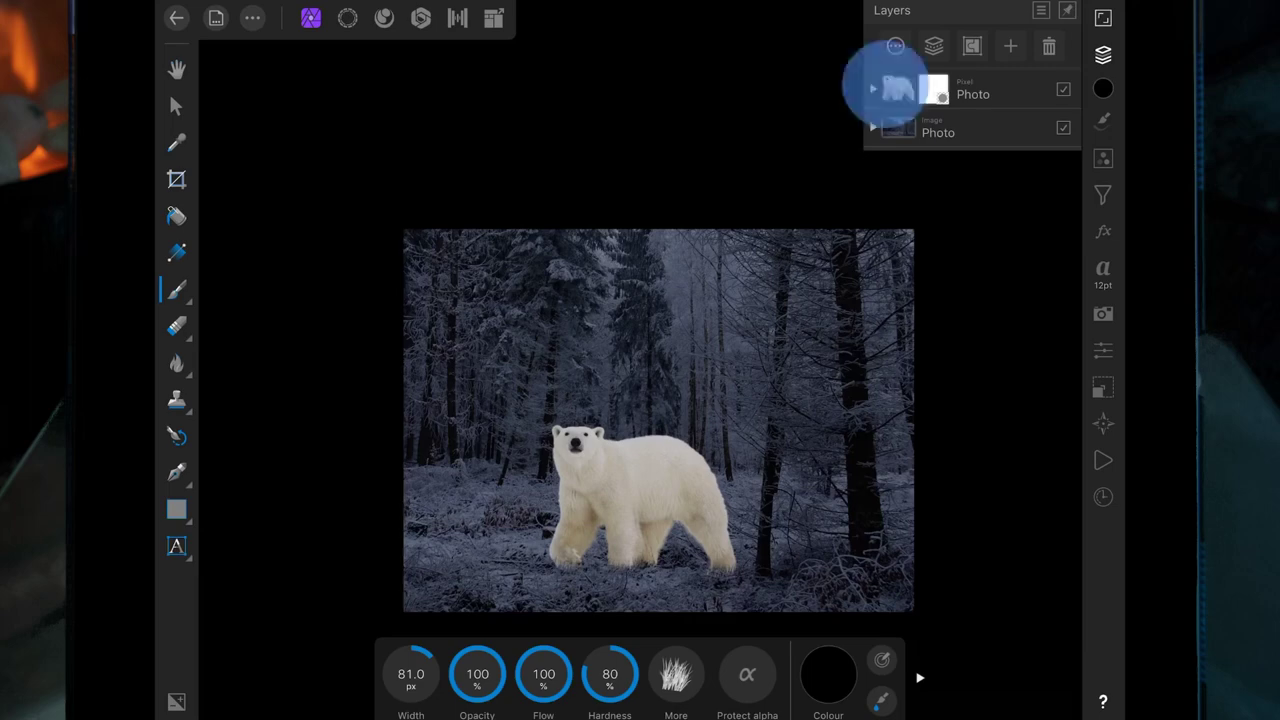
{"action": "left_click", "coordinate": [1010, 46]}
{"action": "left_click", "coordinate": [980, 106]}
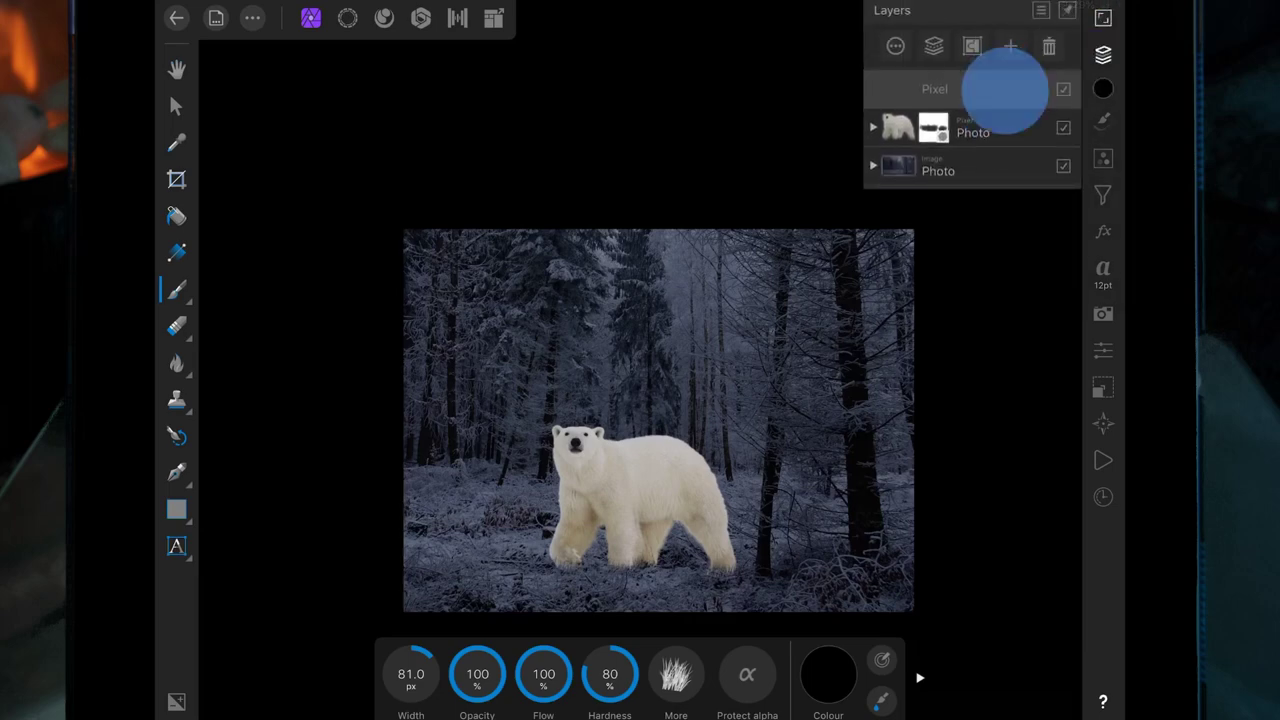
{"action": "left_click_drag", "start_coordinate": [1005, 86], "coordinate": [1003, 132]}
Step: Add a Curves adjustment and pull its top point down to darken
{"action": "left_click", "coordinate": [1103, 158]}
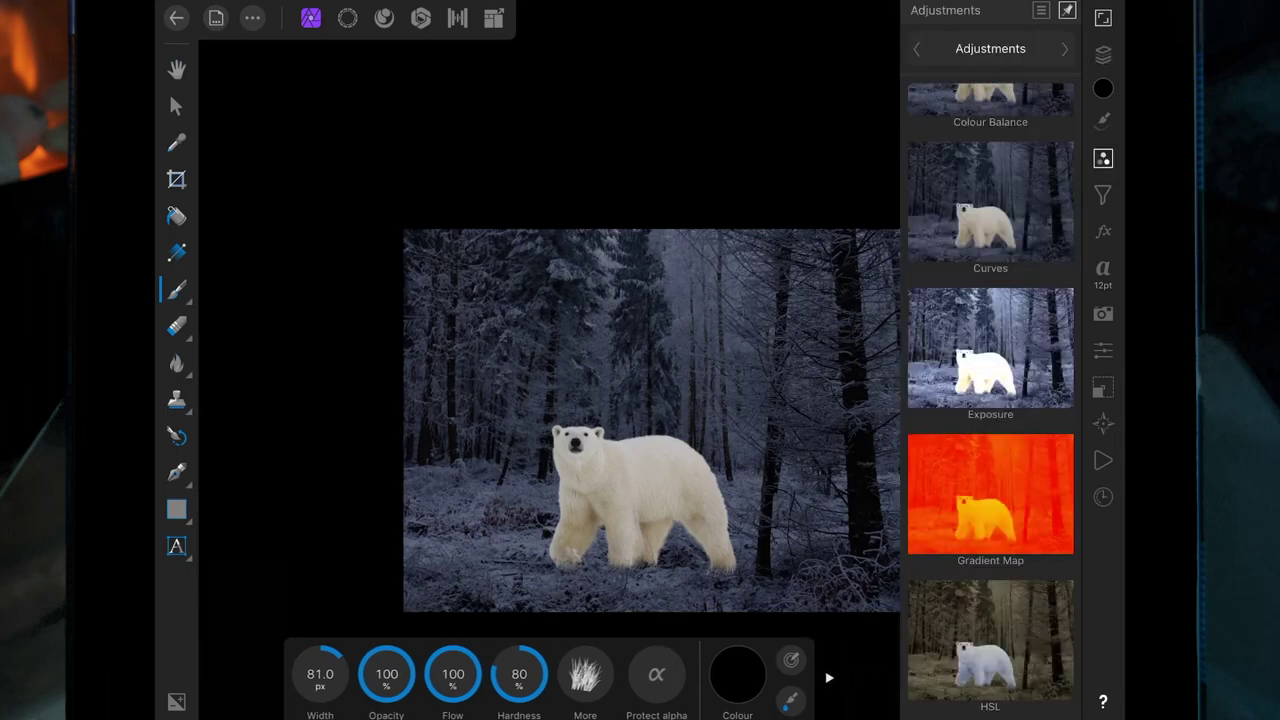
{"action": "scroll", "coordinate": [990, 400], "scroll_direction": "down", "scroll_amount": 3}
{"action": "scroll", "coordinate": [990, 400], "scroll_direction": "up", "scroll_amount": 4}
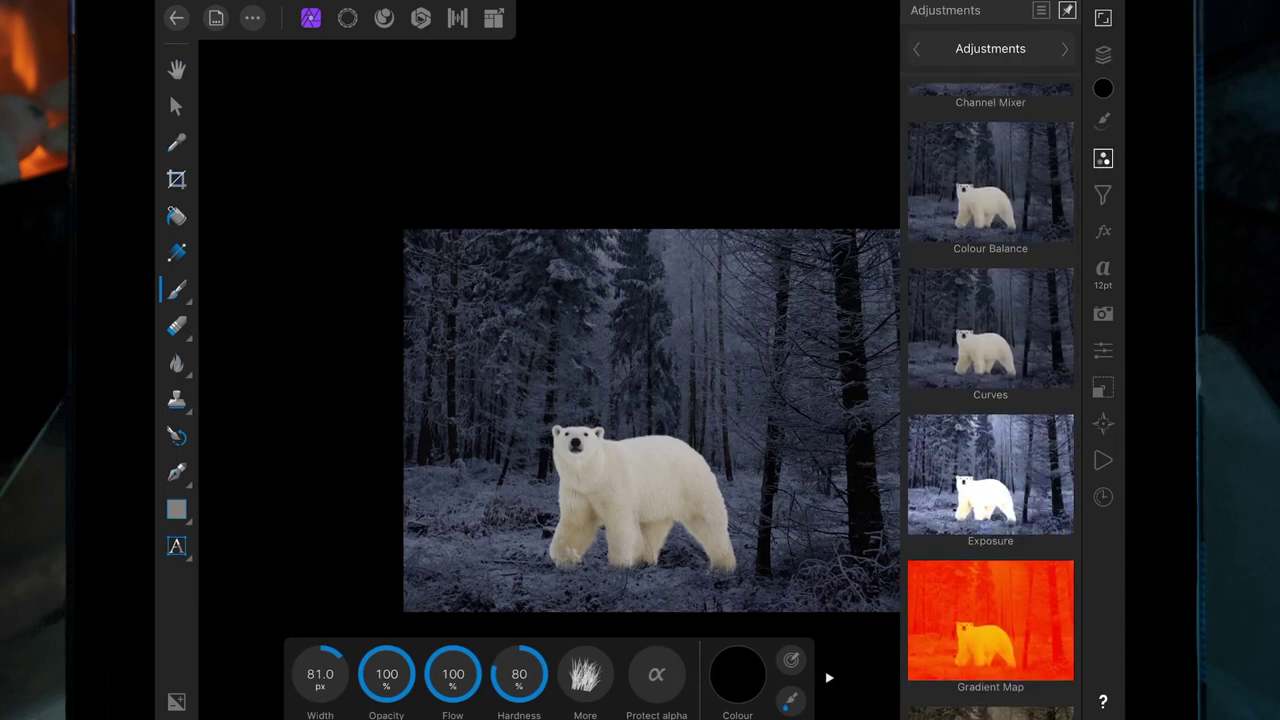
{"action": "left_click", "coordinate": [990, 328]}
{"action": "scroll", "coordinate": [633, 410], "scroll_direction": "up", "scroll_amount": 5}
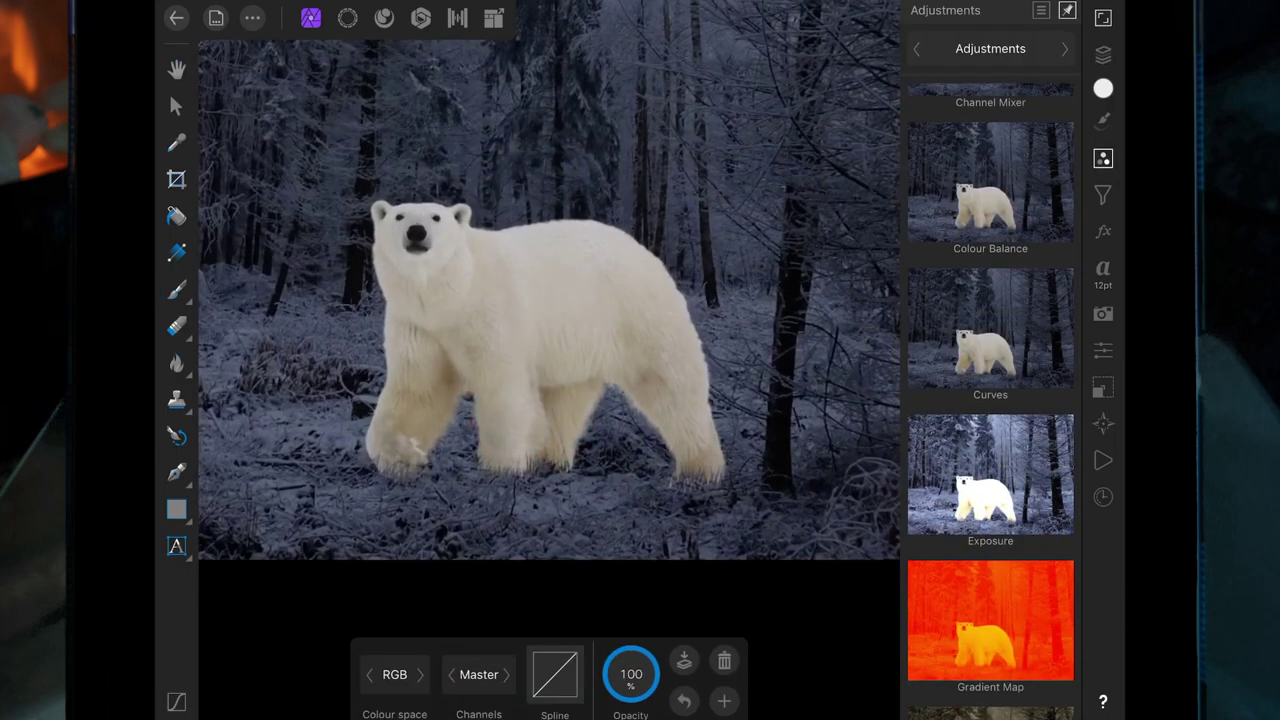
{"action": "left_click", "coordinate": [555, 674]}
{"action": "left_click_drag", "start_coordinate": [630, 407], "coordinate": [630, 431]}
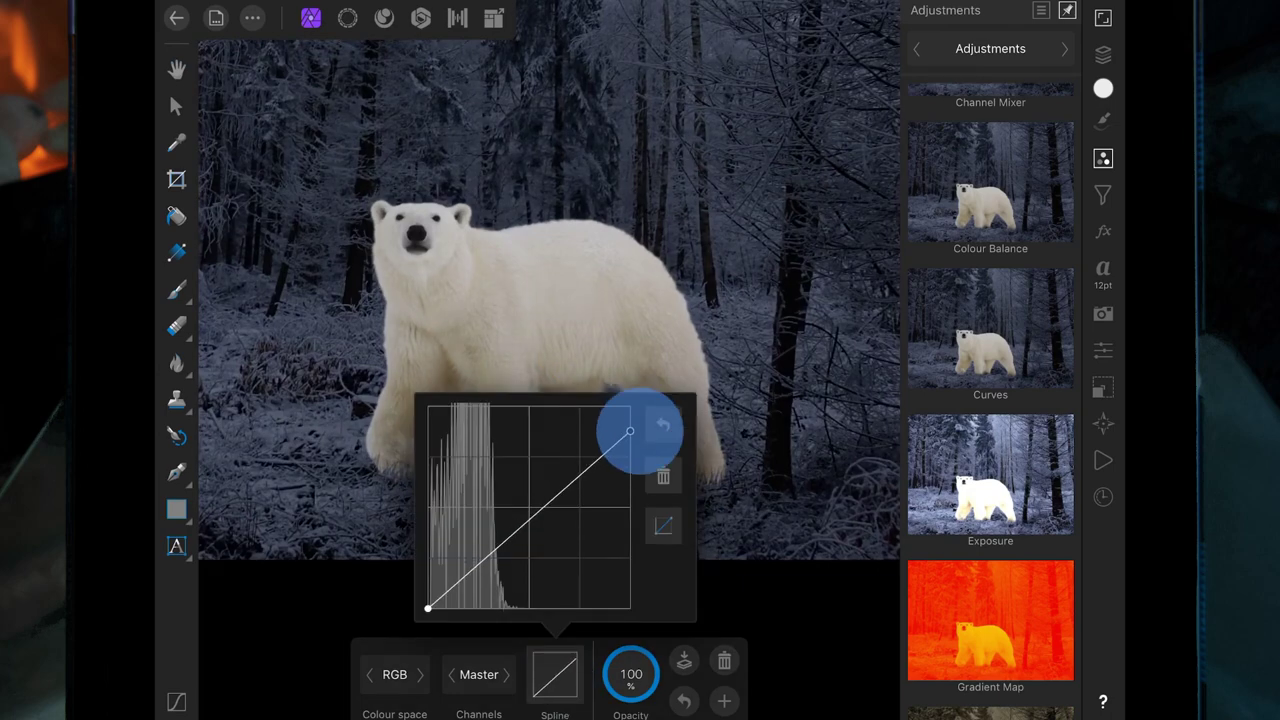
{"action": "left_click", "coordinate": [1103, 54]}
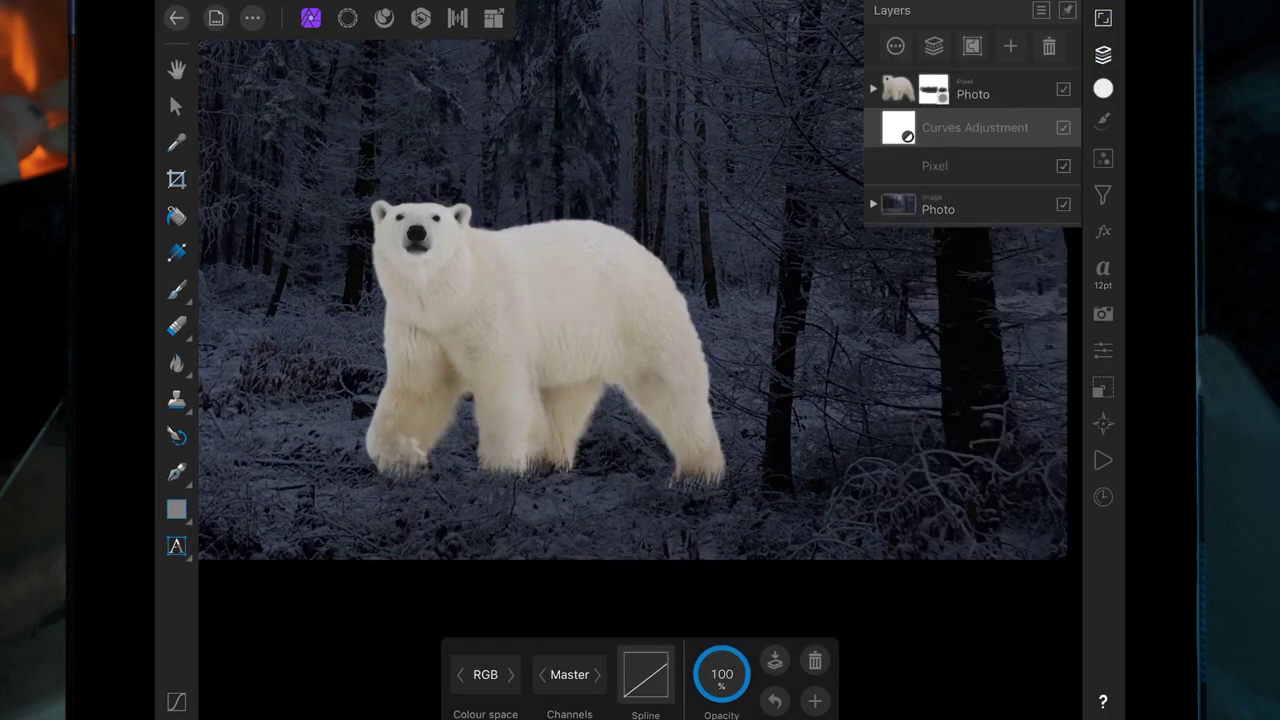
Step: Nest the Curves adjustment into the bear layer and lower the curve further to dim the bear
{"action": "left_click", "coordinate": [988, 127]}
{"action": "left_click_drag", "start_coordinate": [988, 127], "coordinate": [986, 105]}
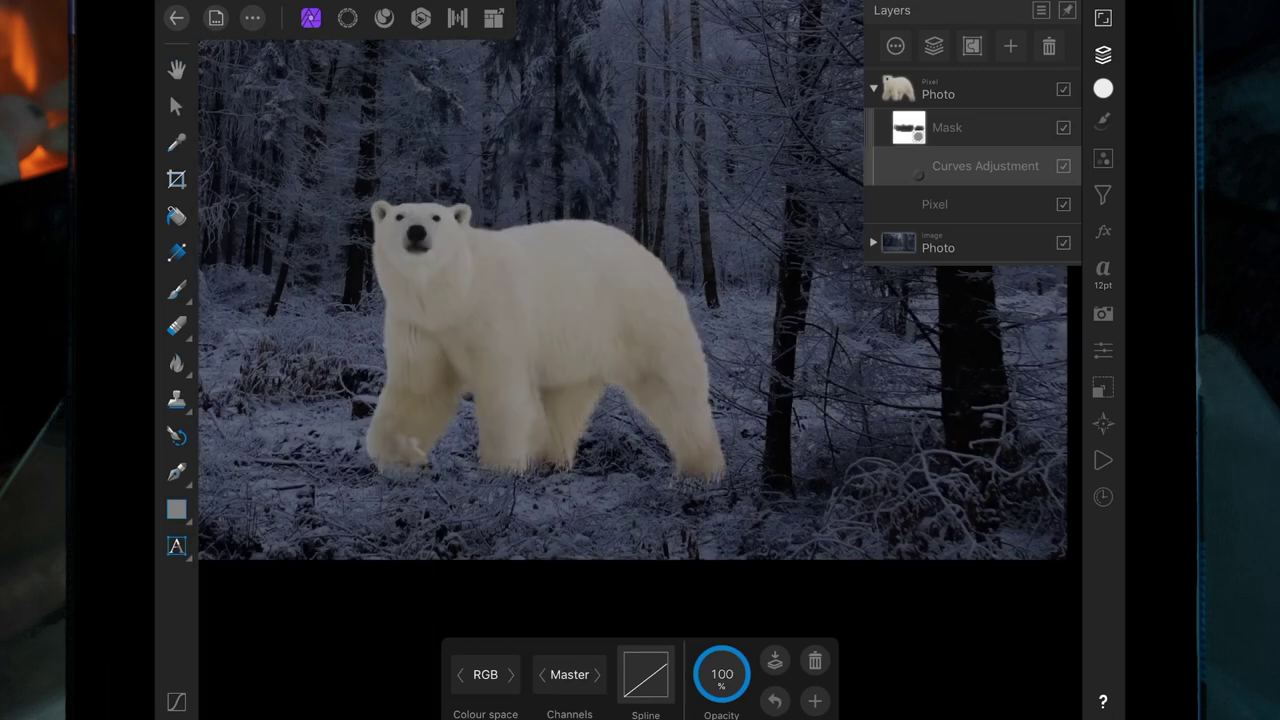
{"action": "left_click_drag", "start_coordinate": [720, 456], "coordinate": [722, 520]}
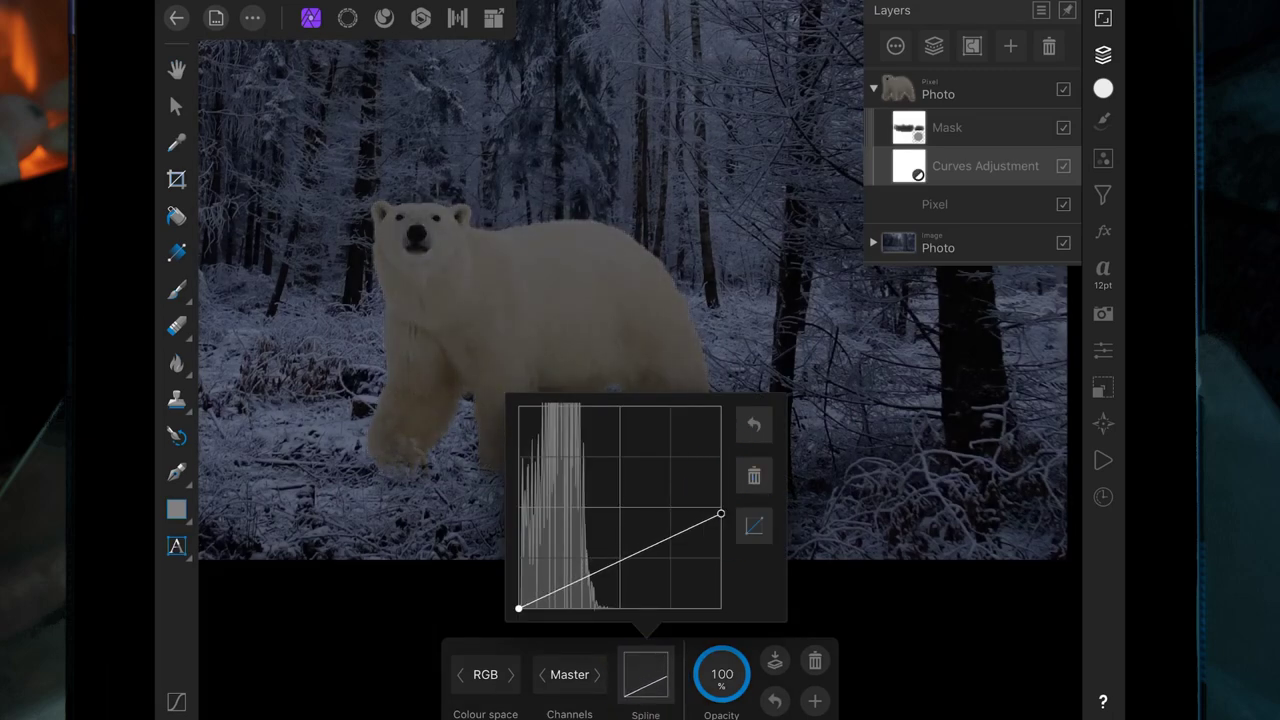
{"action": "left_click", "coordinate": [645, 675]}
{"action": "left_click", "coordinate": [1103, 158]}
{"action": "scroll", "coordinate": [986, 450], "scroll_direction": "up", "scroll_amount": 5}
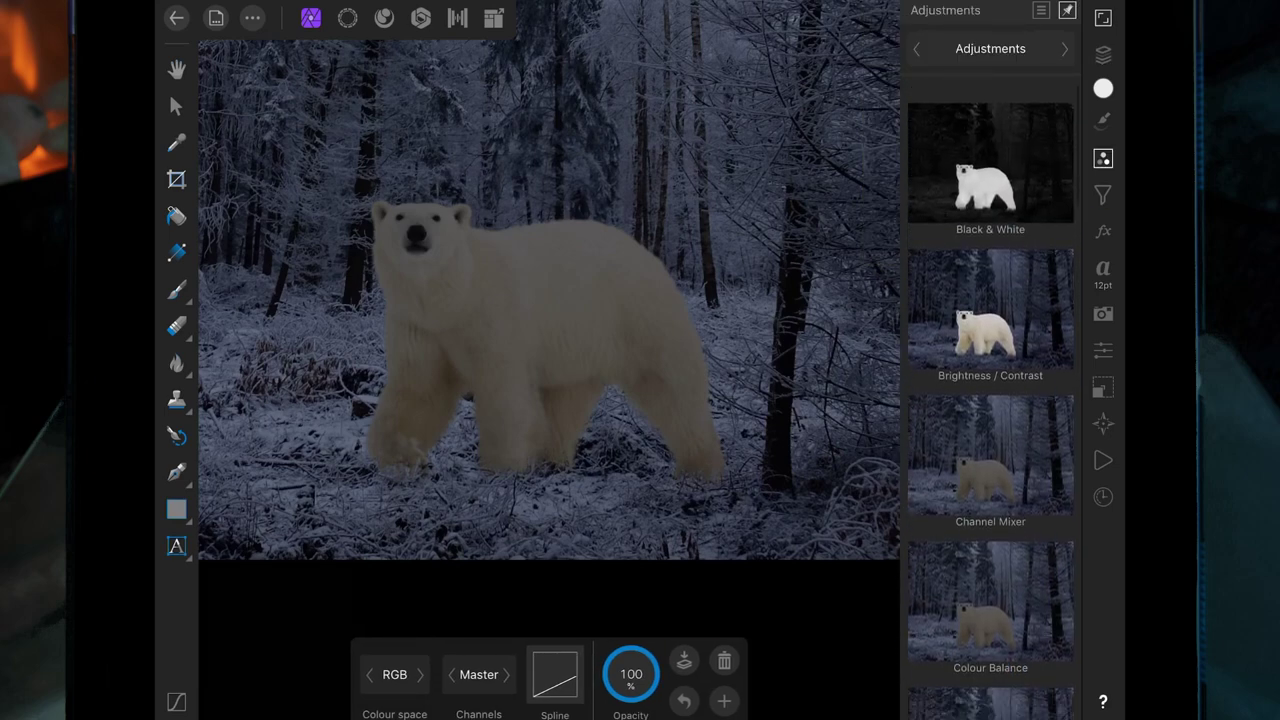
Step: Add Brightness / Contrast at Brightness 5% and Contrast 23%, then add an HSL adjustment
{"action": "left_click", "coordinate": [990, 302]}
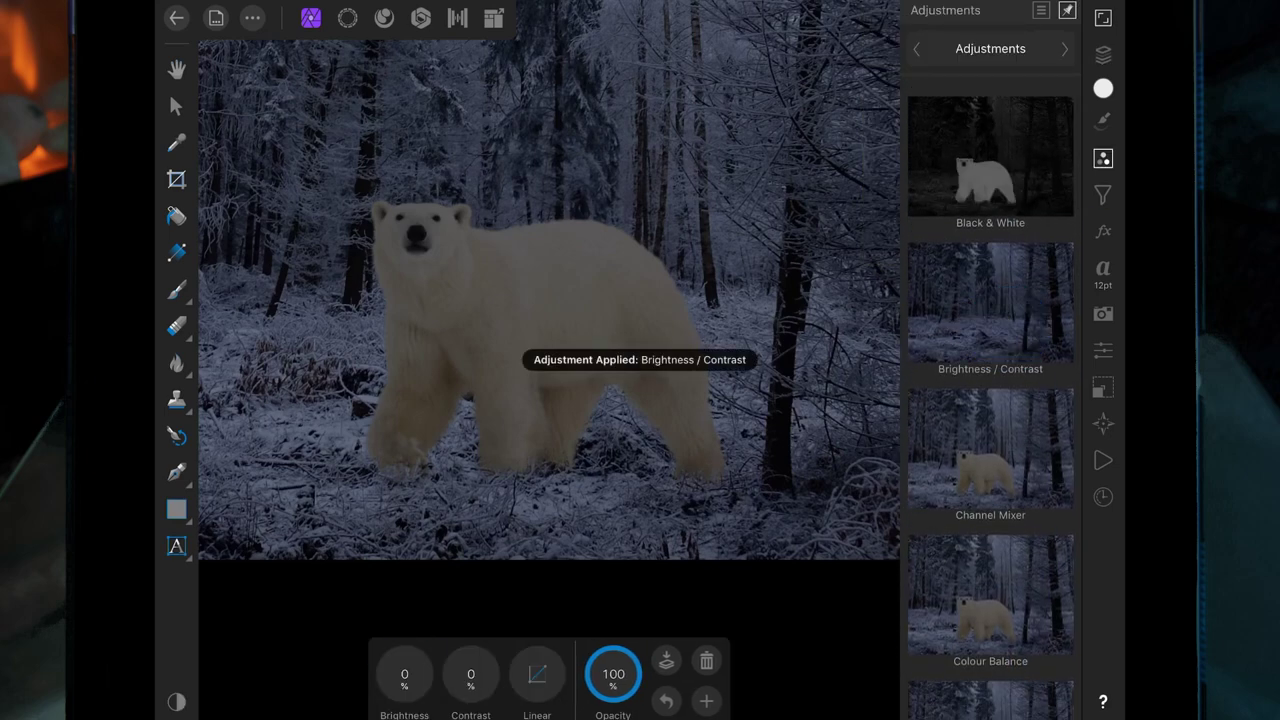
{"action": "mouse_move", "coordinate": [404, 675]}
{"action": "left_mouse_down"}
{"action": "mouse_move", "coordinate": [500, 675]}
{"action": "mouse_move", "coordinate": [477, 675]}
{"action": "left_mouse_up"}
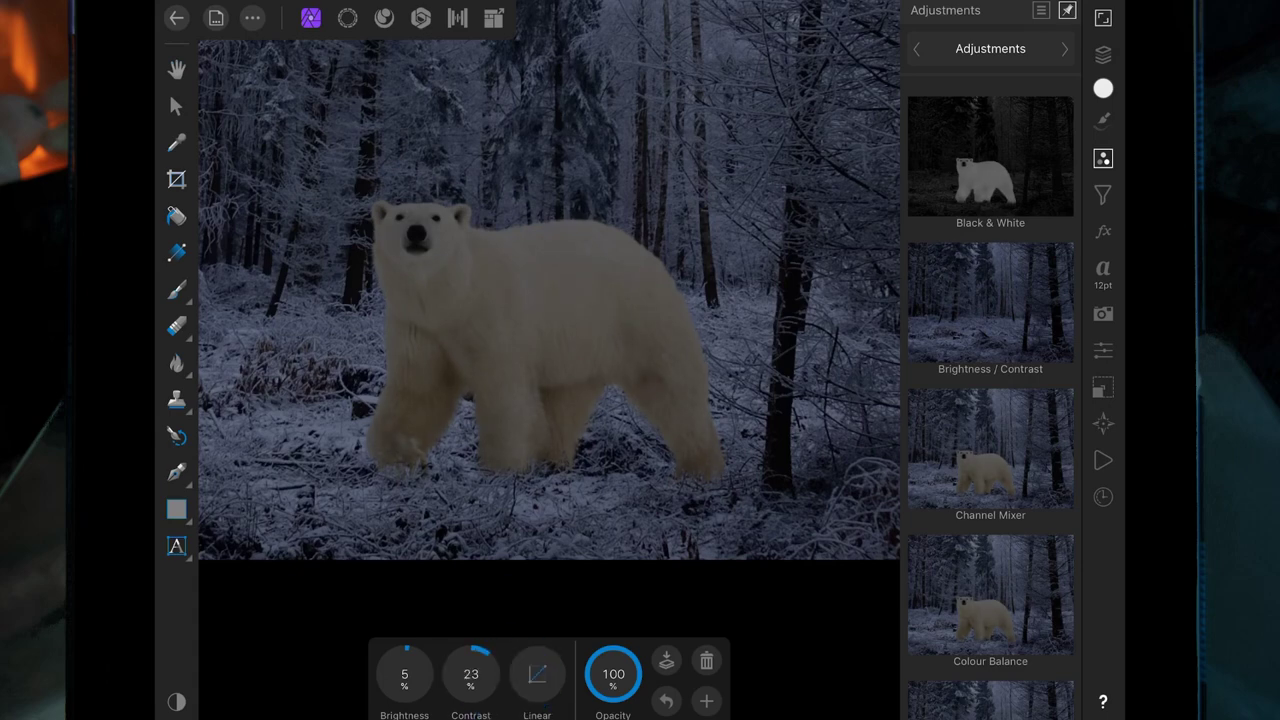
{"action": "scroll", "coordinate": [990, 400], "scroll_direction": "down", "scroll_amount": 7}
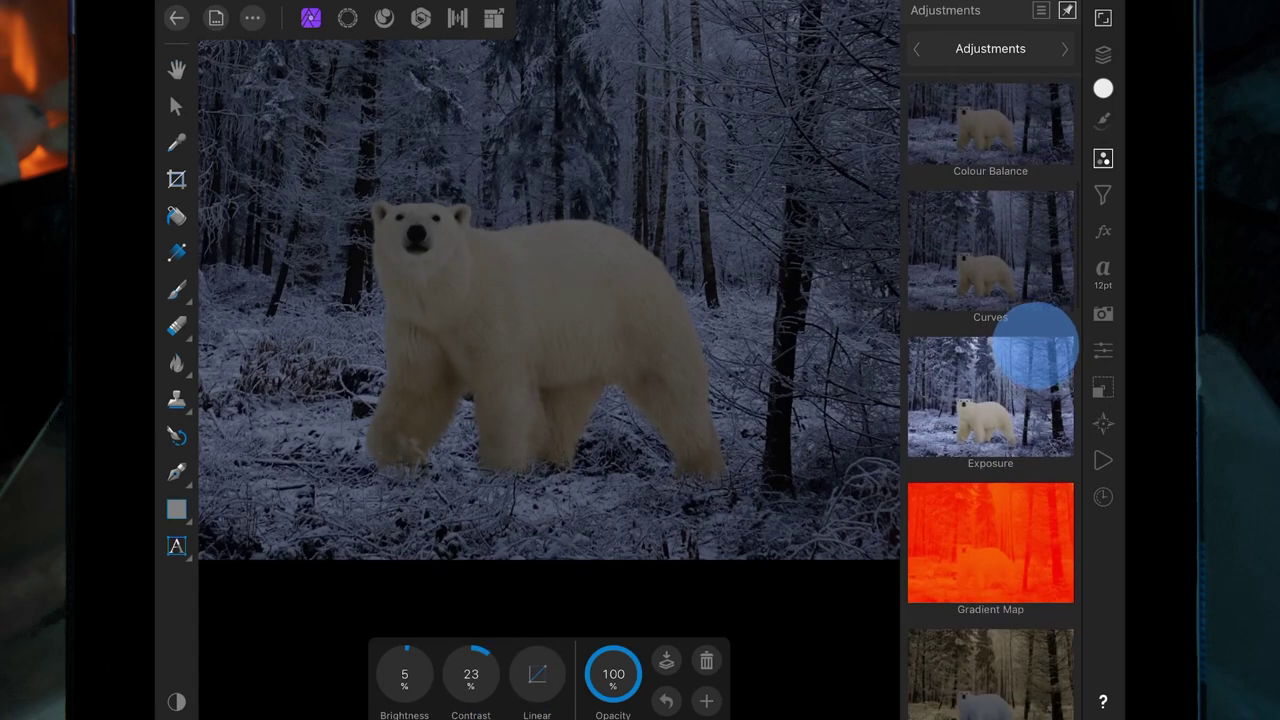
{"action": "left_click", "coordinate": [1008, 483]}
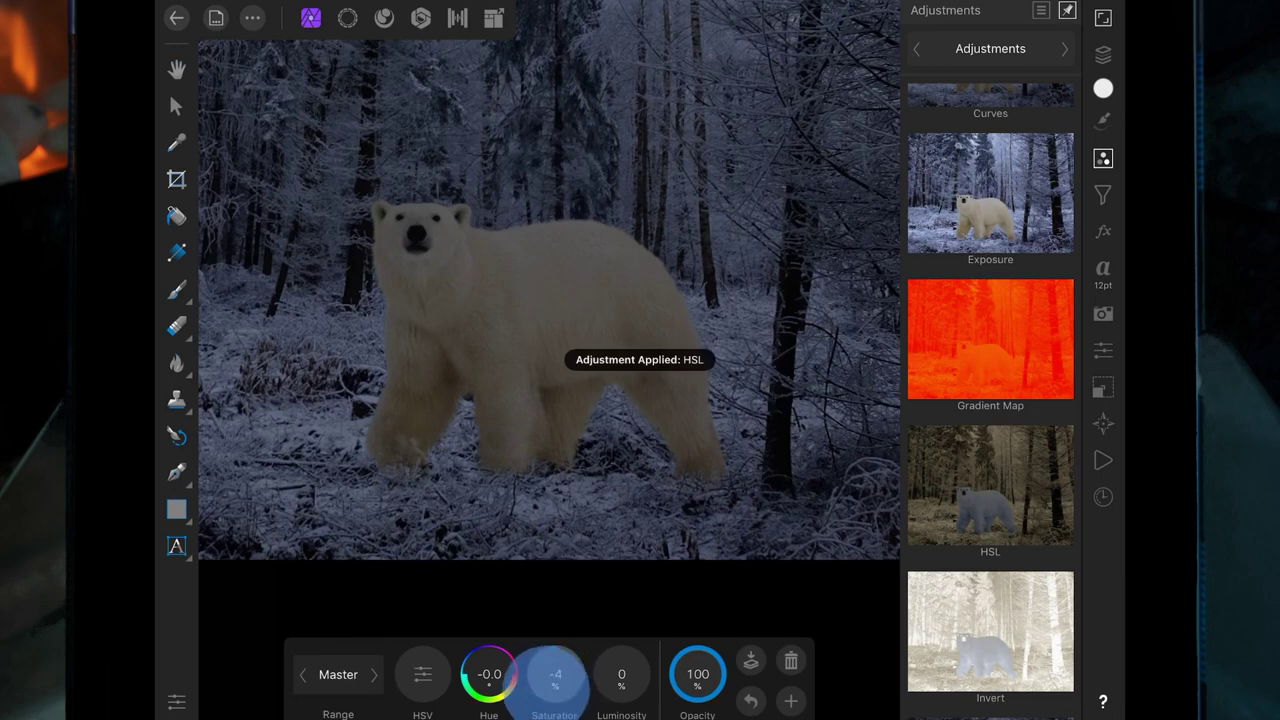
Step: Drop the HSL saturation to -51 and collapse the bear Photo layer group
{"action": "mouse_move", "coordinate": [555, 675]}
{"action": "left_mouse_down"}
{"action": "mouse_move", "coordinate": [470, 675]}
{"action": "mouse_move", "coordinate": [486, 677]}
{"action": "left_mouse_up"}
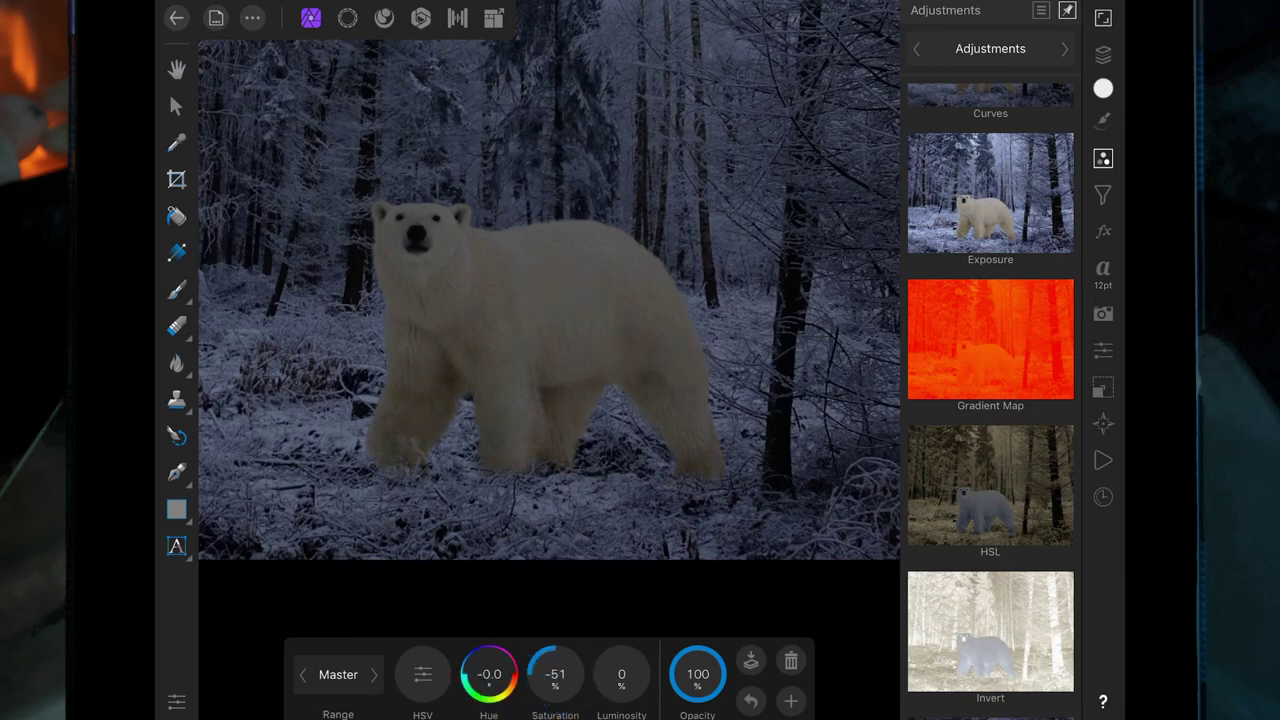
{"action": "scroll", "coordinate": [668, 445], "scroll_direction": "down", "scroll_amount": 5}
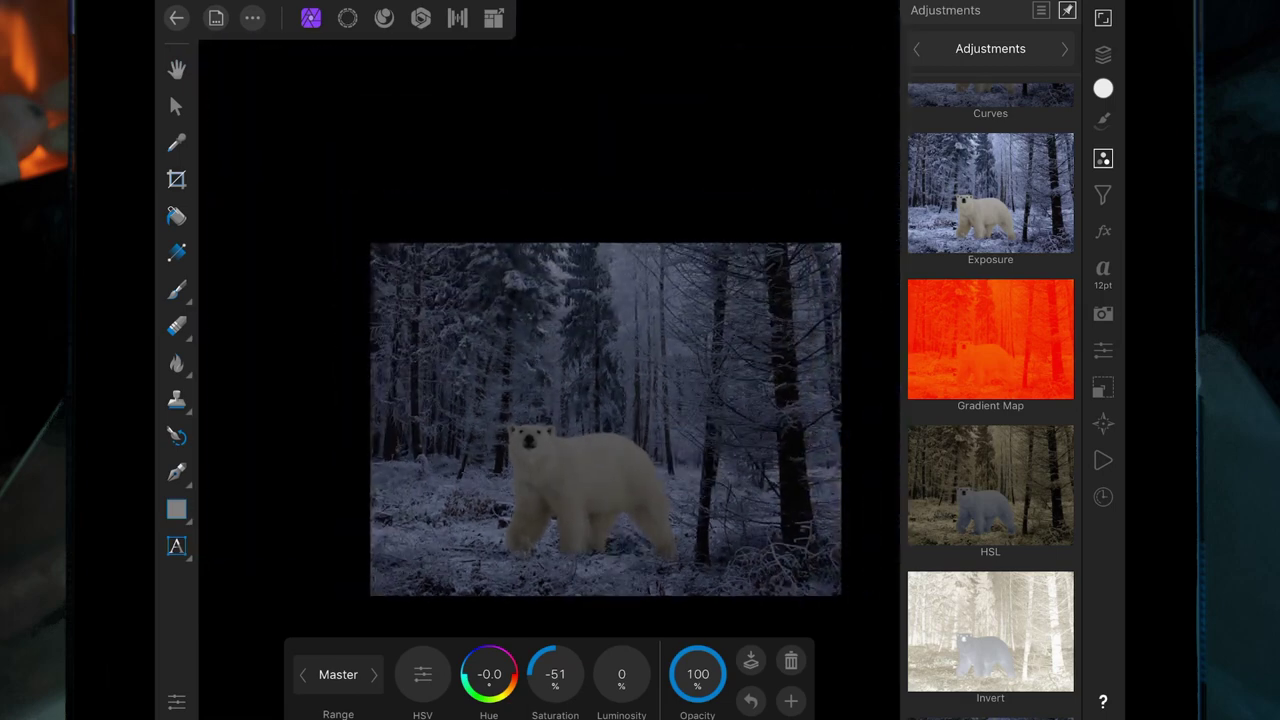
{"action": "left_click", "coordinate": [1103, 54]}
{"action": "left_click", "coordinate": [873, 88]}
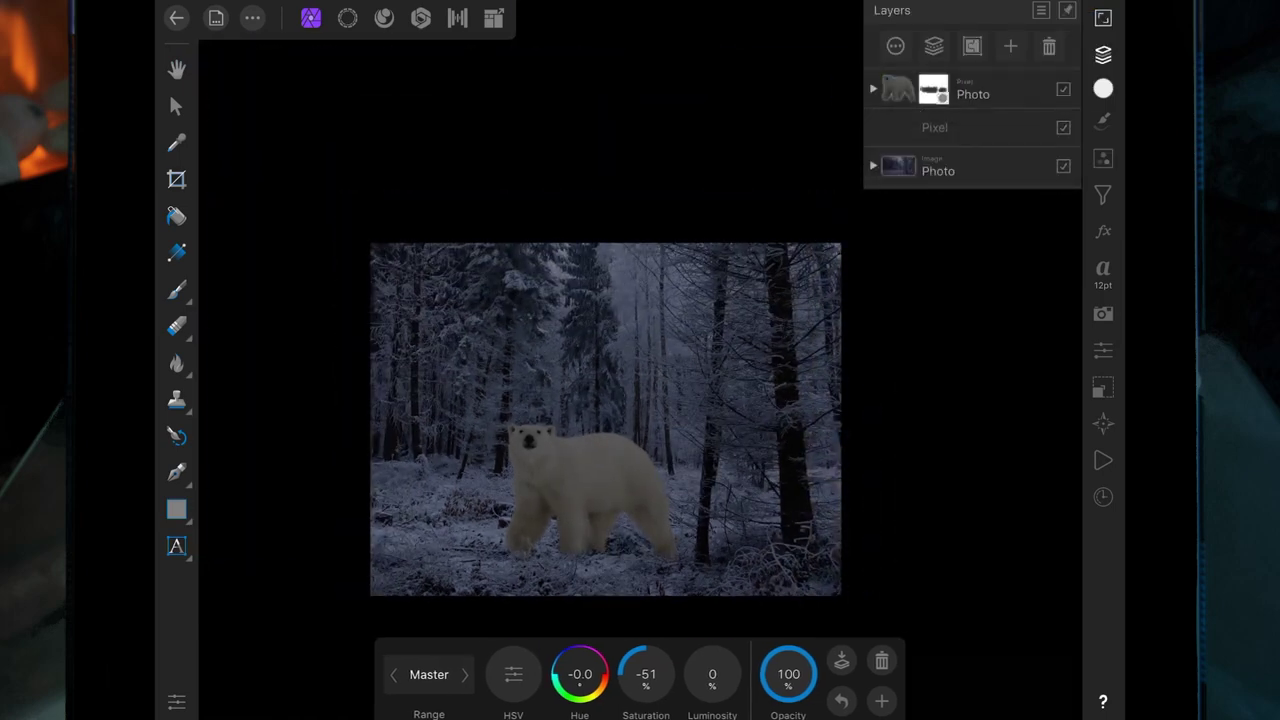
{"action": "scroll", "coordinate": [734, 483], "scroll_direction": "up", "scroll_amount": 5}
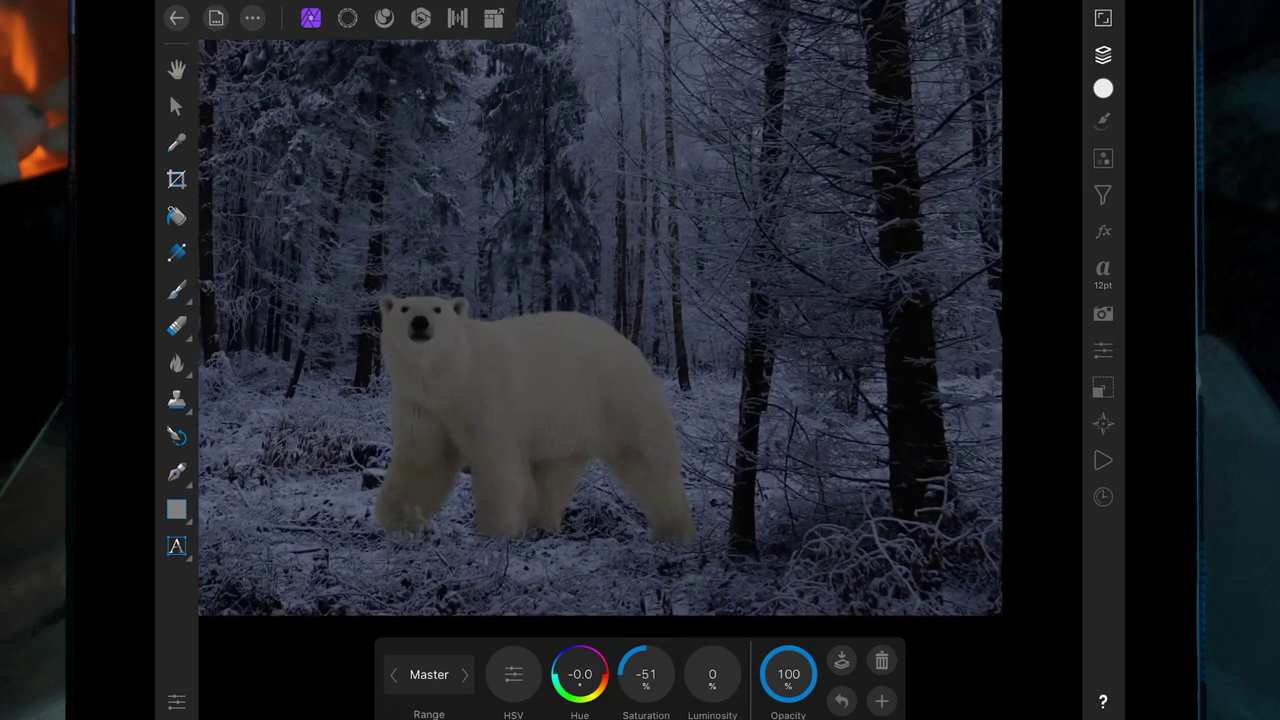
{"action": "left_click", "coordinate": [1103, 54]}
Step: Select the layer for the shadow and switch to the Paint Brush Tool
{"action": "left_click", "coordinate": [176, 68]}
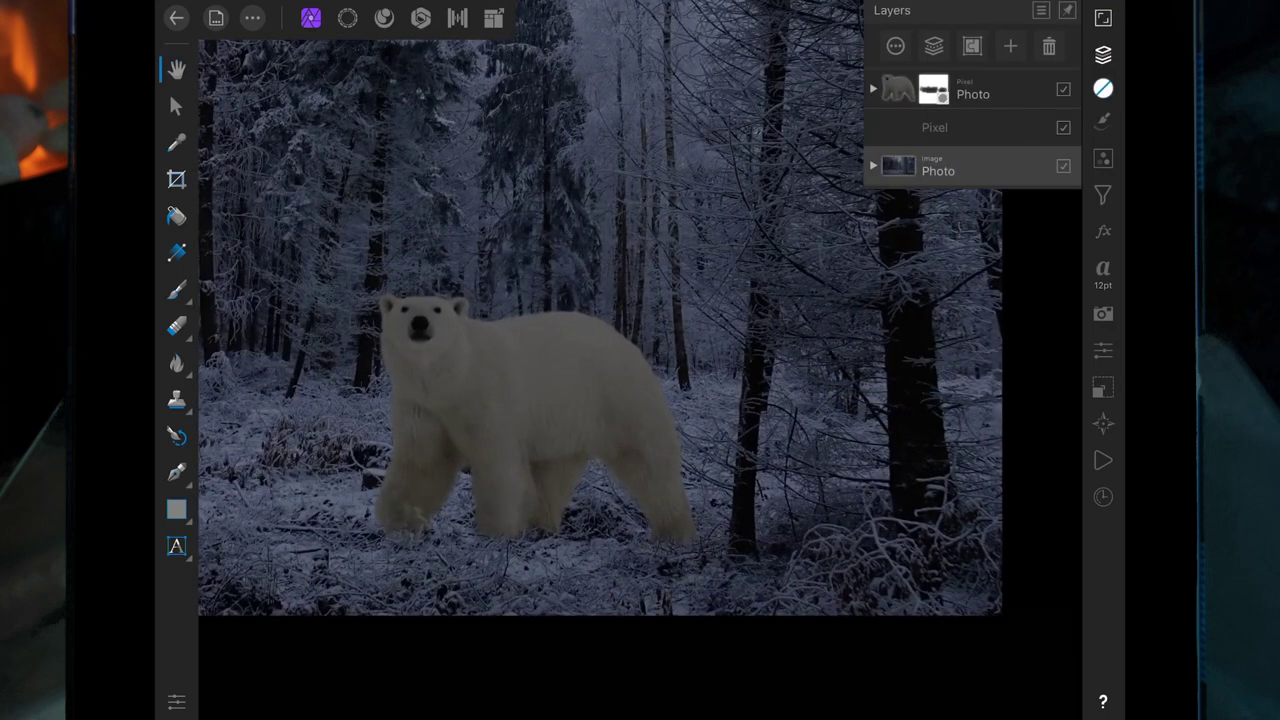
{"action": "left_click", "coordinate": [1010, 46]}
{"action": "left_click", "coordinate": [1103, 54]}
{"action": "left_click", "coordinate": [176, 290]}
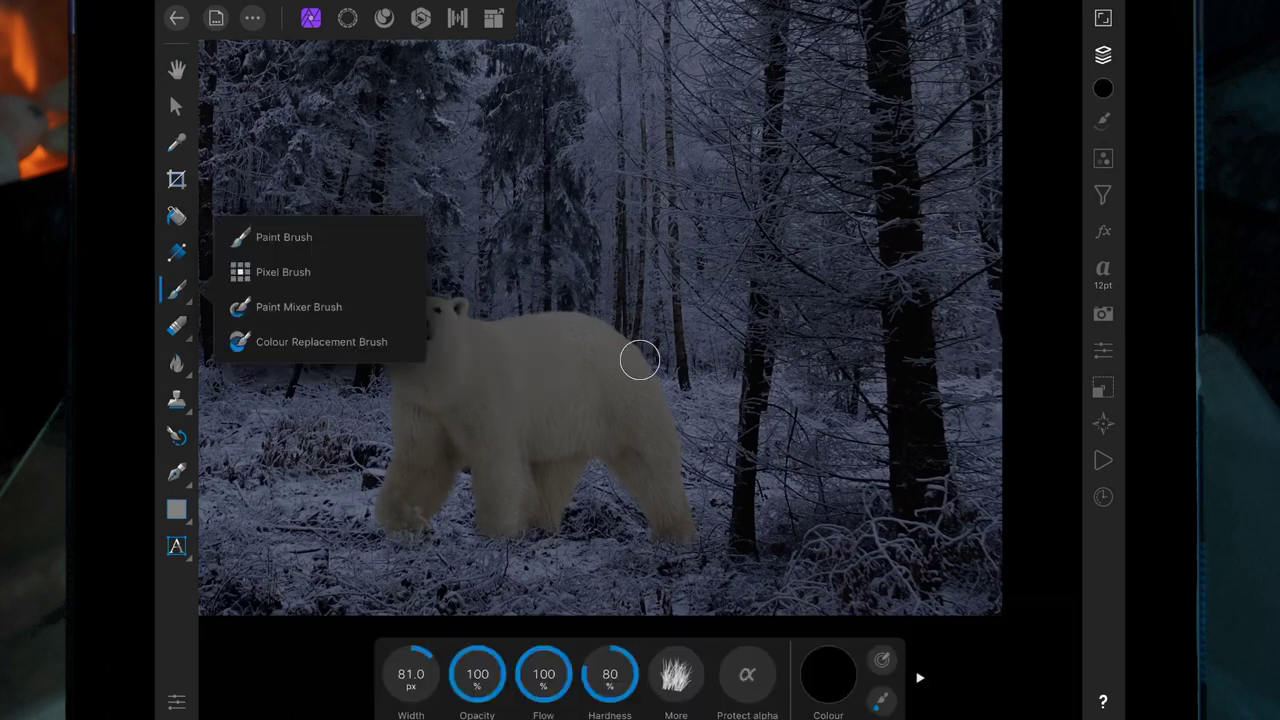
Step: Choose a Basic round brush with 0% hardness and about 90 px width
{"action": "left_click", "coordinate": [1103, 120]}
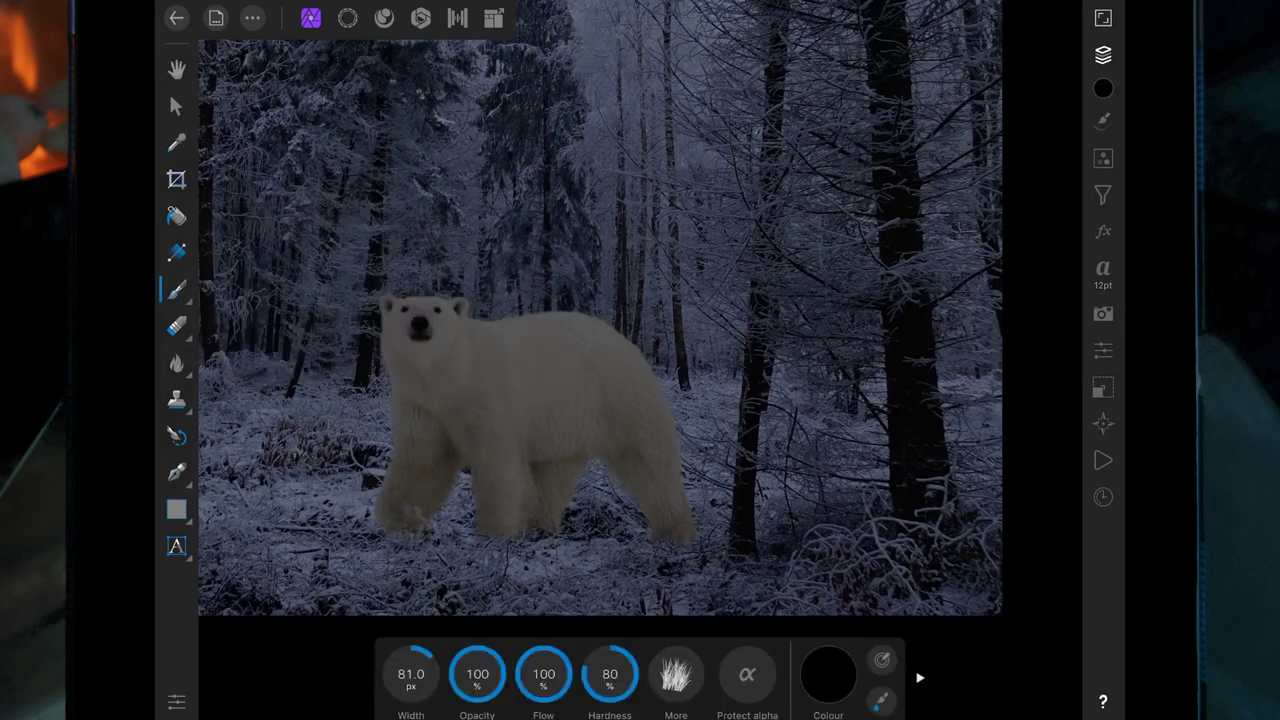
{"action": "left_click", "coordinate": [988, 48]}
{"action": "scroll", "coordinate": [712, 341], "scroll_direction": "down", "scroll_amount": 5}
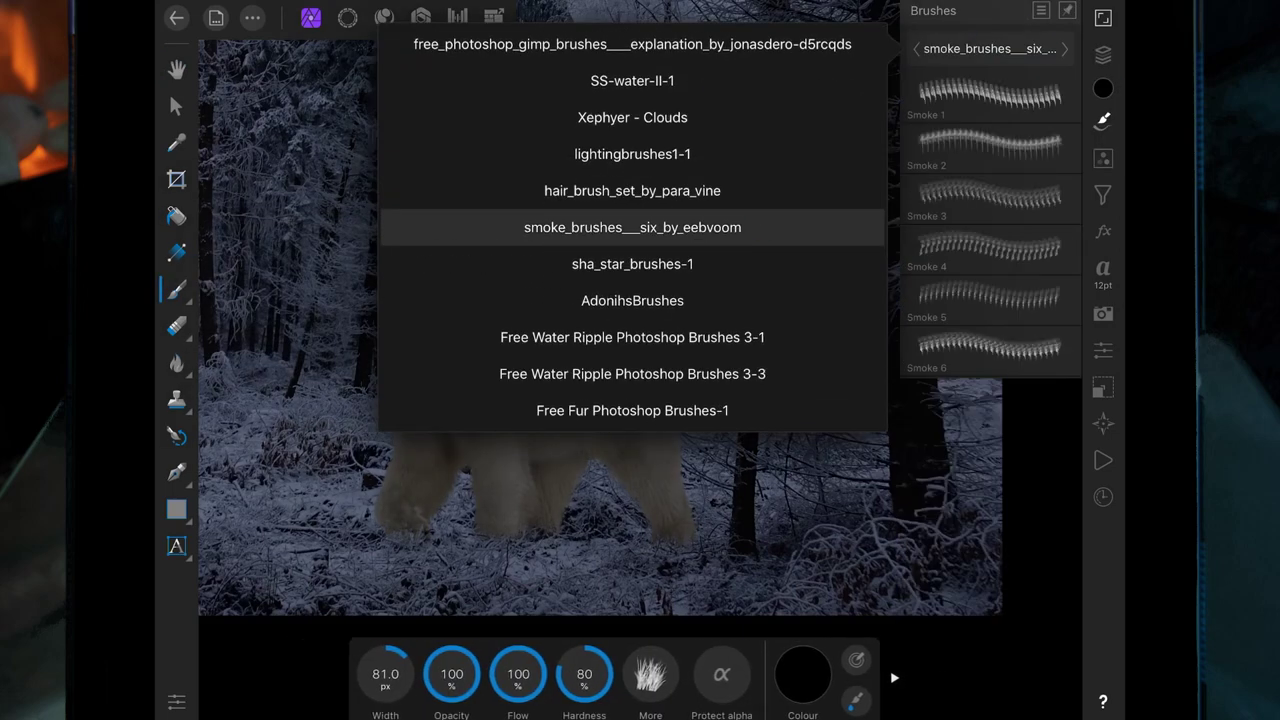
{"action": "scroll", "coordinate": [706, 430], "scroll_direction": "up", "scroll_amount": 8}
{"action": "scroll", "coordinate": [734, 397], "scroll_direction": "up", "scroll_amount": 8}
{"action": "scroll", "coordinate": [734, 397], "scroll_direction": "up", "scroll_amount": 2}
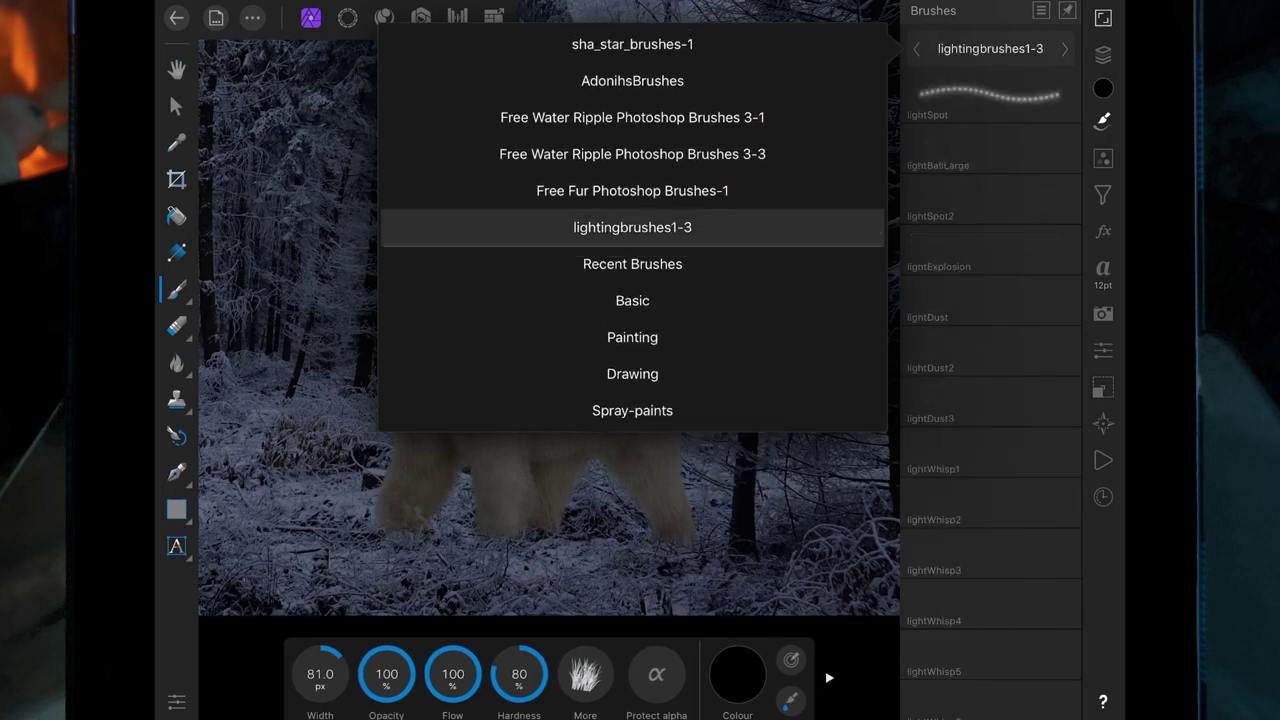
{"action": "scroll", "coordinate": [734, 397], "scroll_direction": "down", "scroll_amount": 2}
{"action": "left_click", "coordinate": [985, 140]}
{"action": "left_click", "coordinate": [610, 674]}
{"action": "mouse_move", "coordinate": [610, 674]}
{"action": "left_mouse_down"}
{"action": "mouse_move", "coordinate": [475, 672]}
{"action": "mouse_move", "coordinate": [515, 674]}
{"action": "left_mouse_up"}
{"action": "left_click_drag", "start_coordinate": [411, 674], "coordinate": [470, 674]}
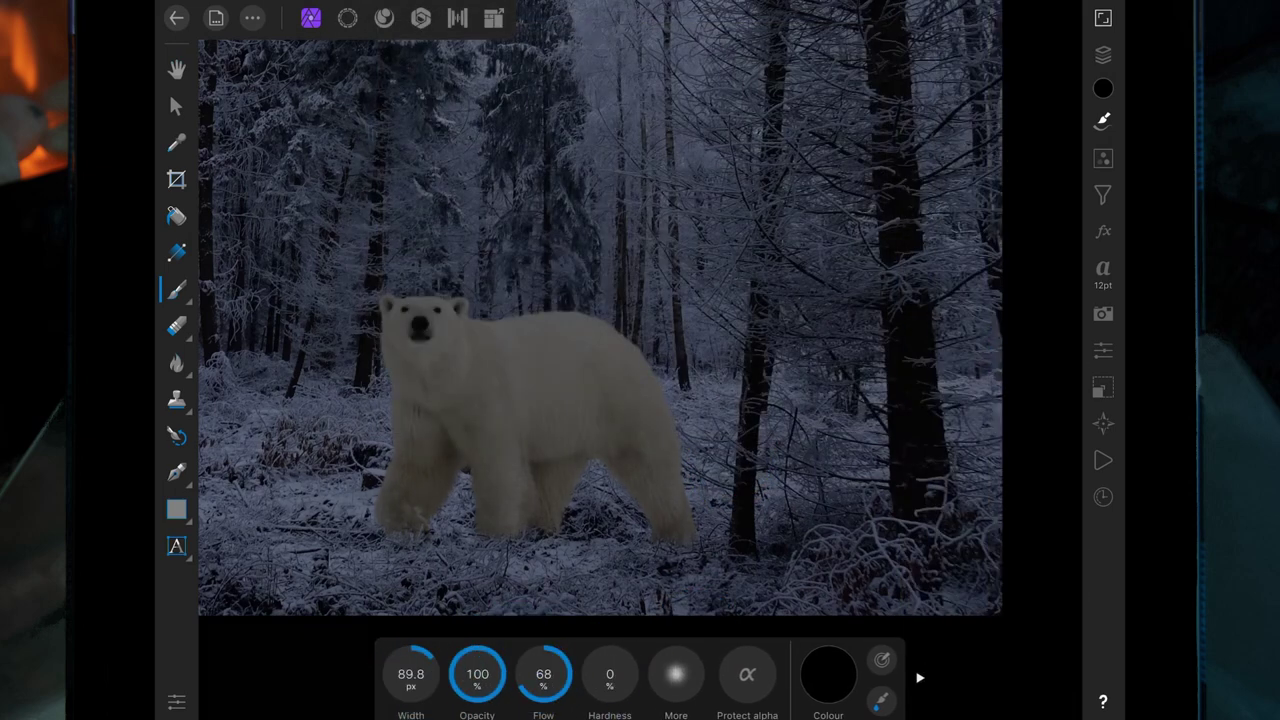
Step: Paint a soft black shadow beneath the bear's feet and belly
{"action": "left_click", "coordinate": [400, 534]}
{"action": "mouse_move", "coordinate": [476, 534]}
{"action": "left_mouse_down"}
{"action": "mouse_move", "coordinate": [486, 523]}
{"action": "mouse_move", "coordinate": [686, 537]}
{"action": "mouse_move", "coordinate": [745, 495]}
{"action": "left_mouse_up"}
{"action": "left_click", "coordinate": [540, 524]}
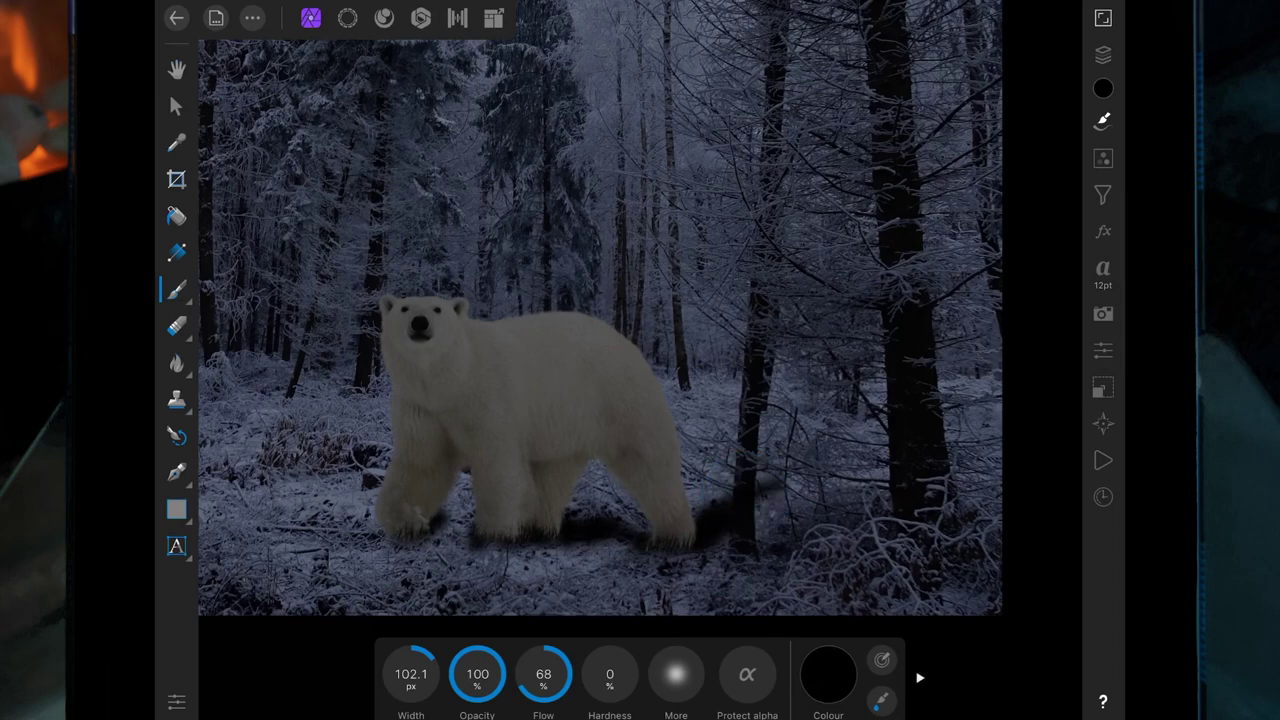
{"action": "left_click", "coordinate": [431, 524]}
{"action": "mouse_move", "coordinate": [476, 529]}
{"action": "left_mouse_down"}
{"action": "mouse_move", "coordinate": [391, 529]}
{"action": "mouse_move", "coordinate": [451, 517]}
{"action": "mouse_move", "coordinate": [480, 537]}
{"action": "mouse_move", "coordinate": [538, 540]}
{"action": "mouse_move", "coordinate": [614, 514]}
{"action": "mouse_move", "coordinate": [684, 537]}
{"action": "mouse_move", "coordinate": [706, 514]}
{"action": "mouse_move", "coordinate": [603, 496]}
{"action": "mouse_move", "coordinate": [474, 514]}
{"action": "mouse_move", "coordinate": [677, 509]}
{"action": "mouse_move", "coordinate": [657, 497]}
{"action": "mouse_move", "coordinate": [726, 497]}
{"action": "mouse_move", "coordinate": [742, 476]}
{"action": "mouse_move", "coordinate": [737, 491]}
{"action": "mouse_move", "coordinate": [686, 471]}
{"action": "left_mouse_up"}
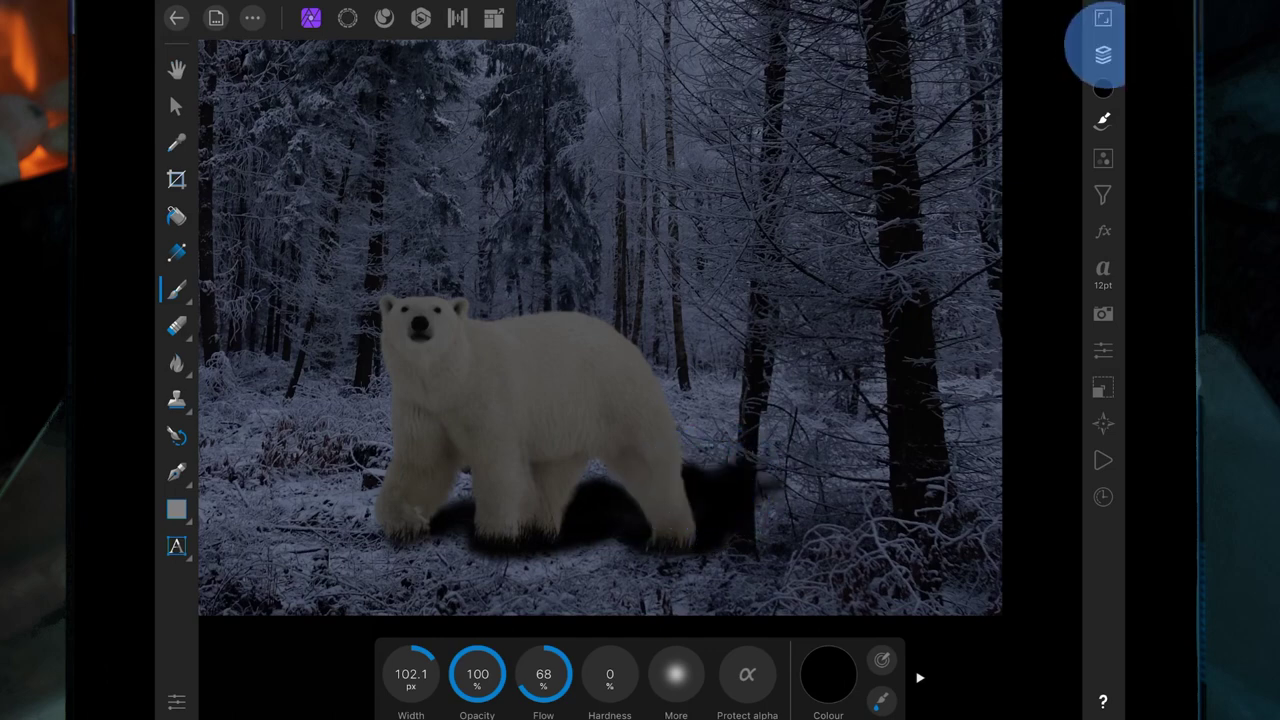
Step: Lower the shadow layer's opacity to 31%
{"action": "left_click", "coordinate": [1103, 54]}
{"action": "left_click", "coordinate": [894, 43]}
{"action": "left_click_drag", "start_coordinate": [1055, 98], "coordinate": [938, 98]}
{"action": "left_click", "coordinate": [960, 98]}
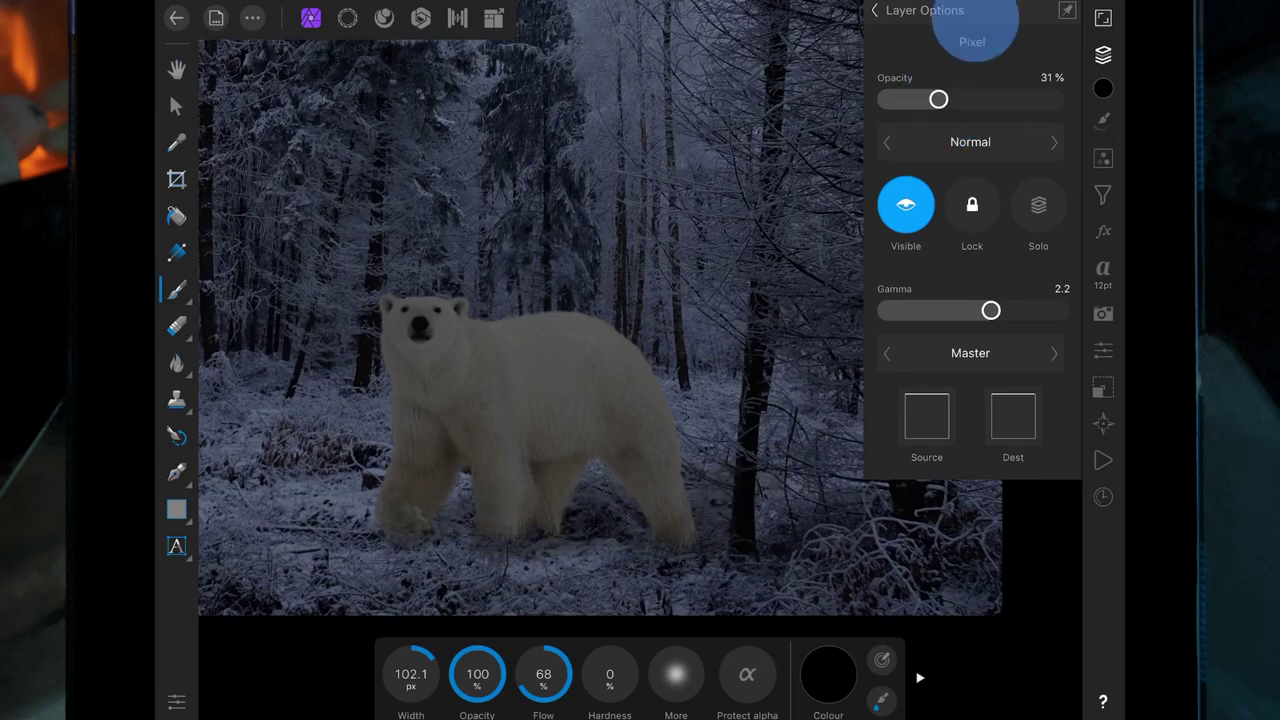
Step: Paint more soft black shadow around the bear's front and rear feet
{"action": "left_click", "coordinate": [972, 30]}
{"action": "left_click", "coordinate": [421, 527]}
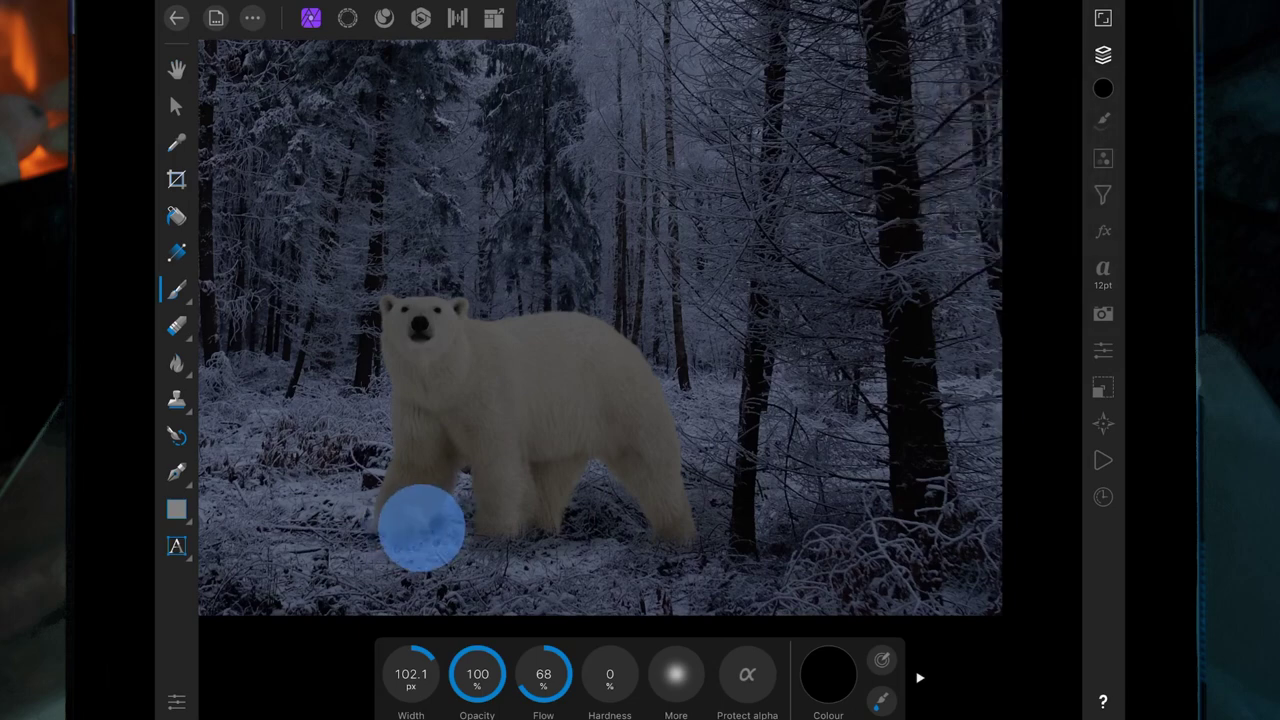
{"action": "left_click_drag", "start_coordinate": [421, 527], "coordinate": [397, 531]}
{"action": "left_click", "coordinate": [493, 530]}
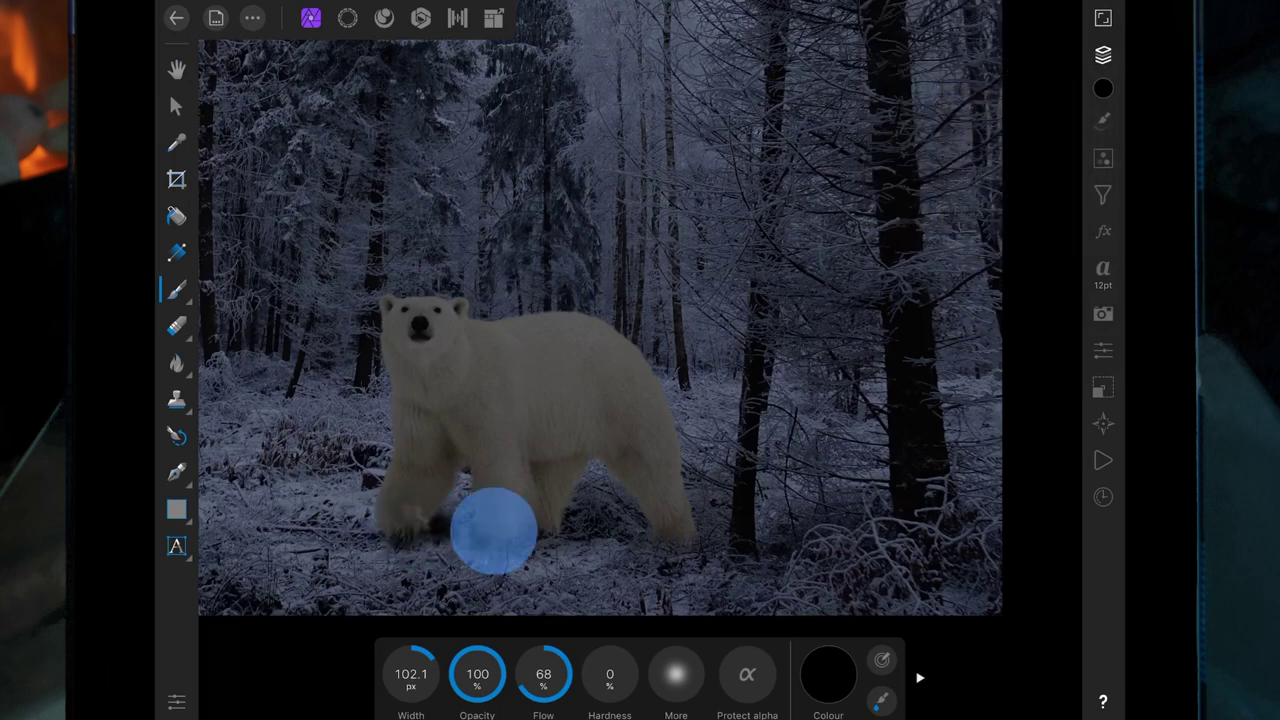
{"action": "left_click_drag", "start_coordinate": [493, 530], "coordinate": [528, 534]}
{"action": "left_click", "coordinate": [676, 540]}
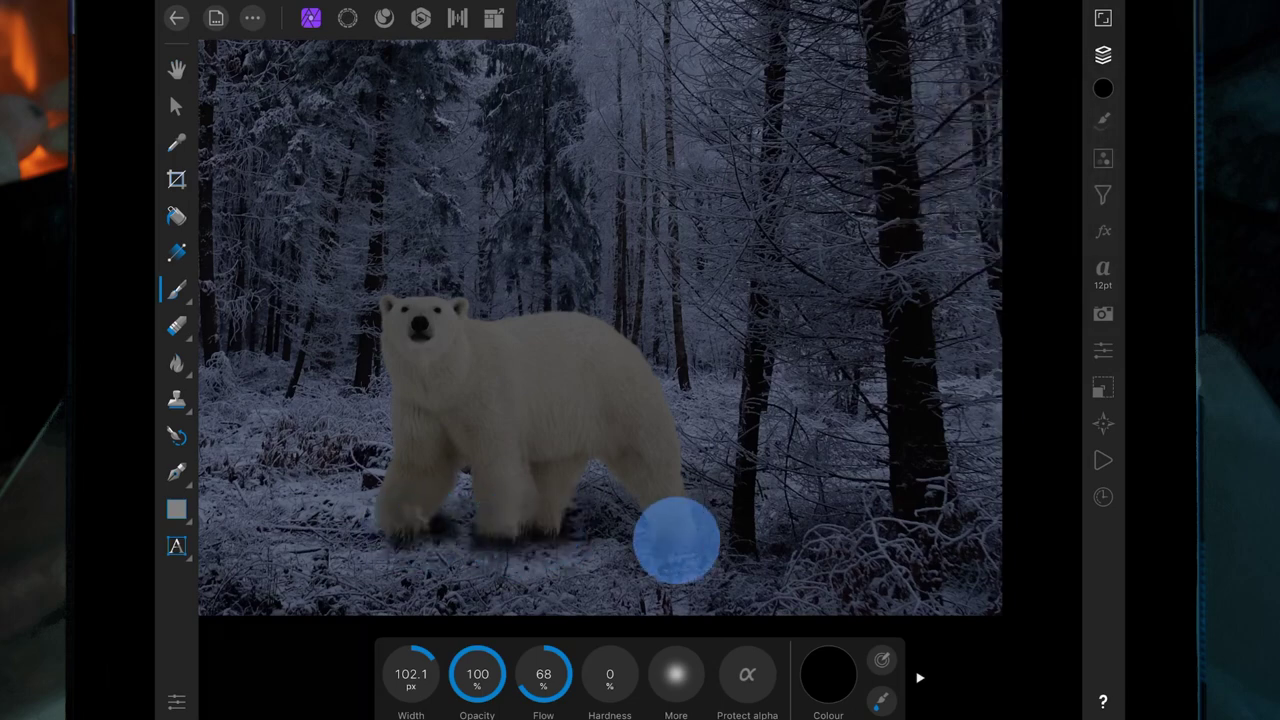
{"action": "left_click_drag", "start_coordinate": [676, 540], "coordinate": [663, 532]}
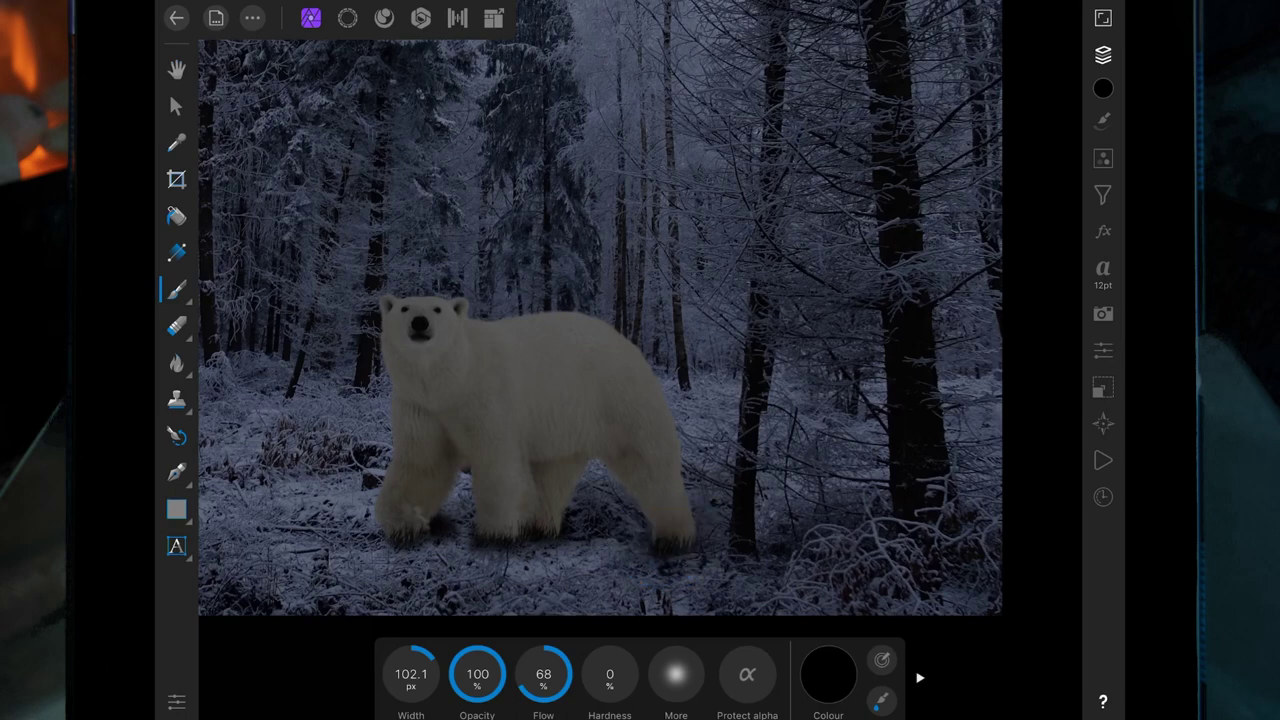
Step: Deepen the shadow under the bear's belly and behind the rear leg
{"action": "mouse_move", "coordinate": [528, 540]}
{"action": "left_mouse_down"}
{"action": "mouse_move", "coordinate": [534, 529]}
{"action": "mouse_move", "coordinate": [443, 529]}
{"action": "mouse_move", "coordinate": [551, 523]}
{"action": "left_mouse_up"}
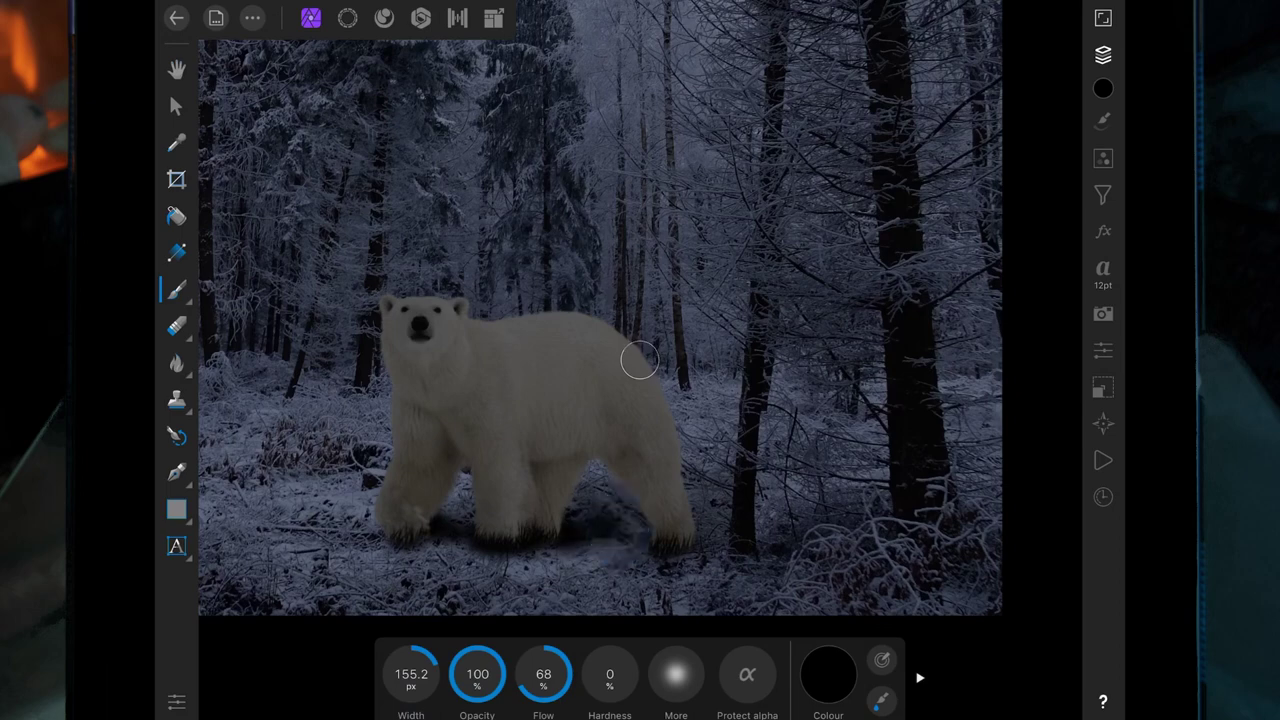
{"action": "left_click_drag", "start_coordinate": [632, 532], "coordinate": [586, 500]}
{"action": "left_click_drag", "start_coordinate": [457, 515], "coordinate": [466, 498]}
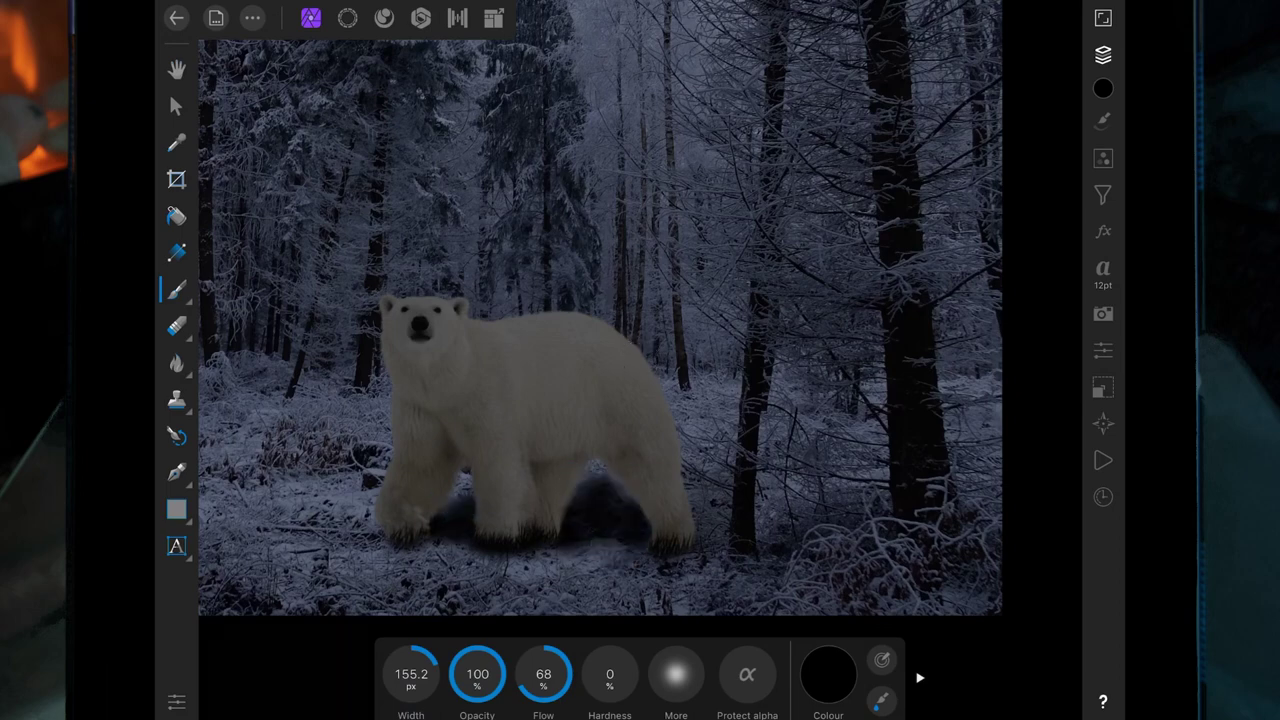
{"action": "left_click", "coordinate": [628, 500]}
{"action": "left_click", "coordinate": [695, 477]}
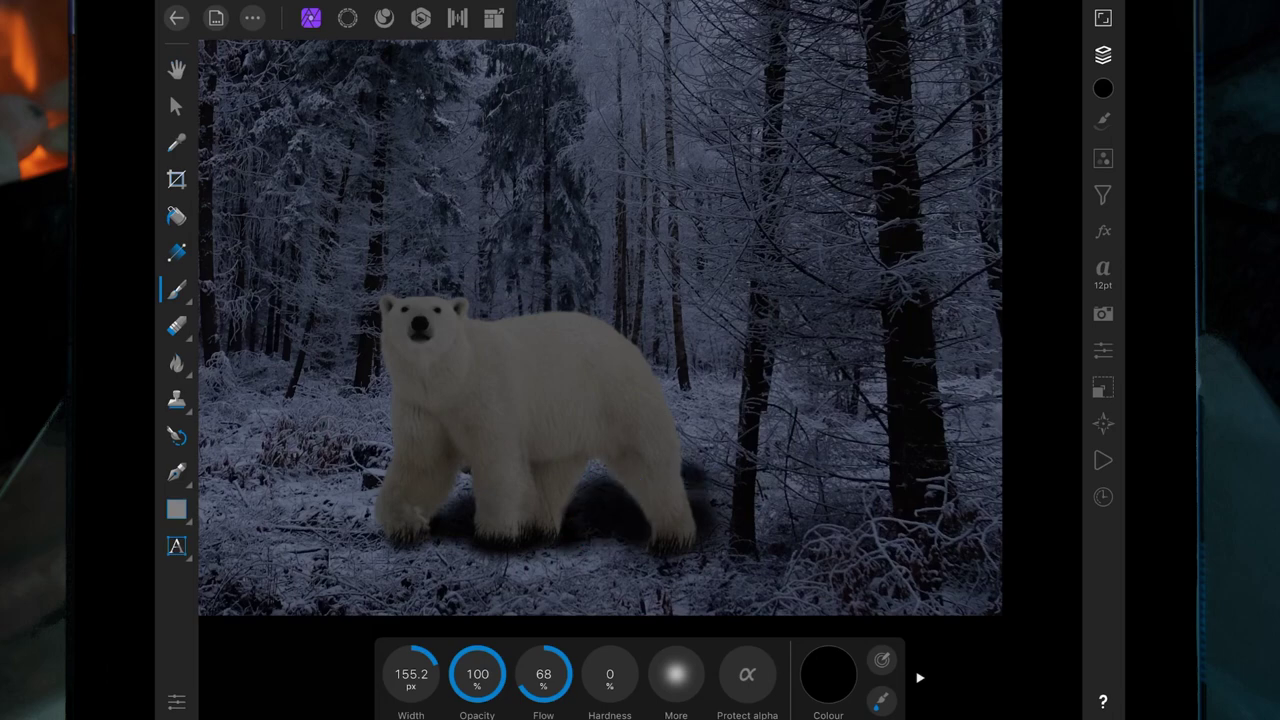
{"action": "left_click", "coordinate": [716, 481]}
{"action": "left_click_drag", "start_coordinate": [716, 481], "coordinate": [702, 458]}
Step: Set this shadow layer's opacity to 18%
{"action": "left_click", "coordinate": [551, 502]}
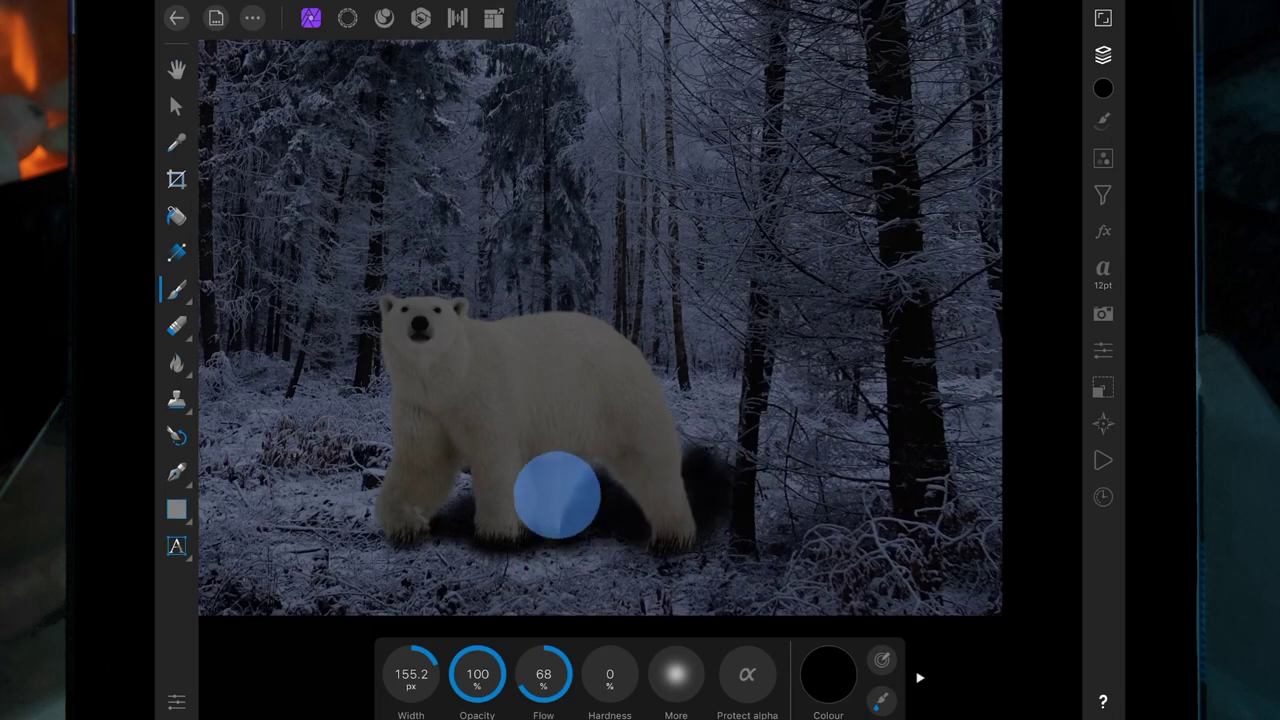
{"action": "left_click", "coordinate": [1103, 54]}
{"action": "left_click", "coordinate": [910, 165]}
{"action": "left_click_drag", "start_coordinate": [1006, 97], "coordinate": [943, 99]}
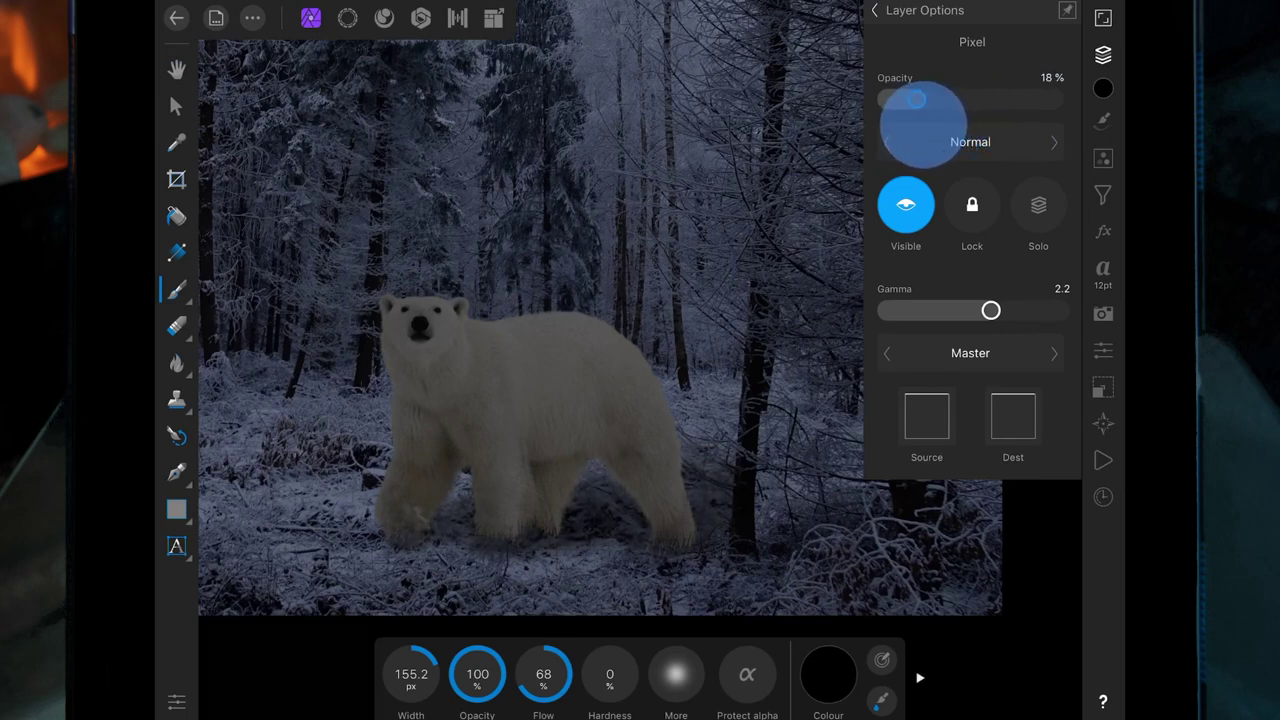
{"action": "left_click_drag", "start_coordinate": [908, 99], "coordinate": [917, 99]}
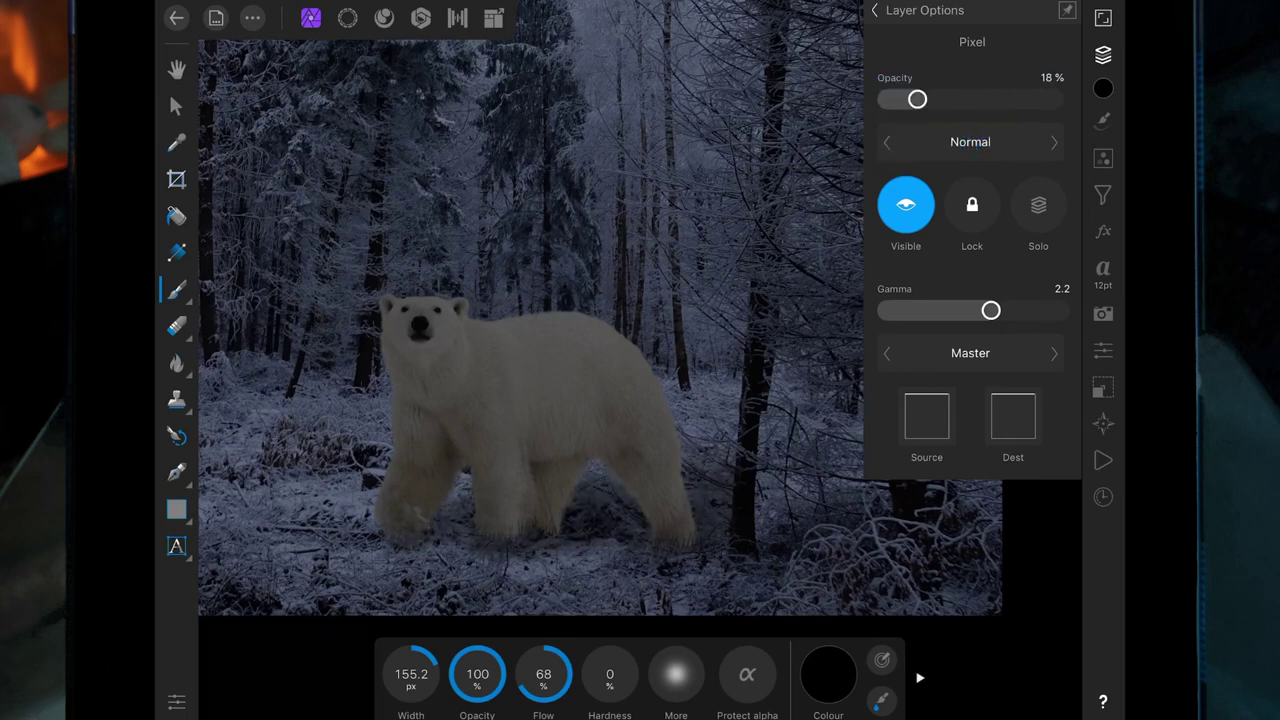
{"action": "left_click", "coordinate": [875, 10]}
{"action": "left_click", "coordinate": [1010, 46]}
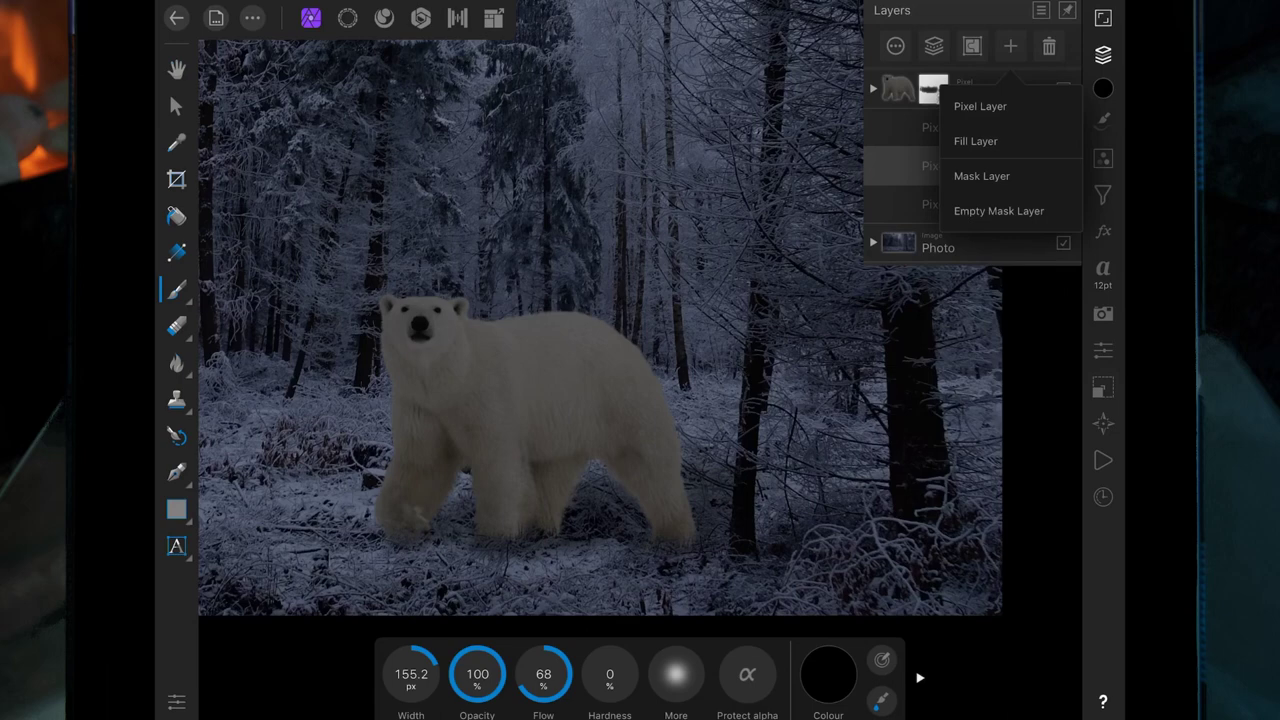
Step: Paint dark shadow strokes under the bear's paws and fade that layer to 17% opacity
{"action": "left_click", "coordinate": [980, 106]}
{"action": "left_click_drag", "start_coordinate": [397, 529], "coordinate": [690, 545]}
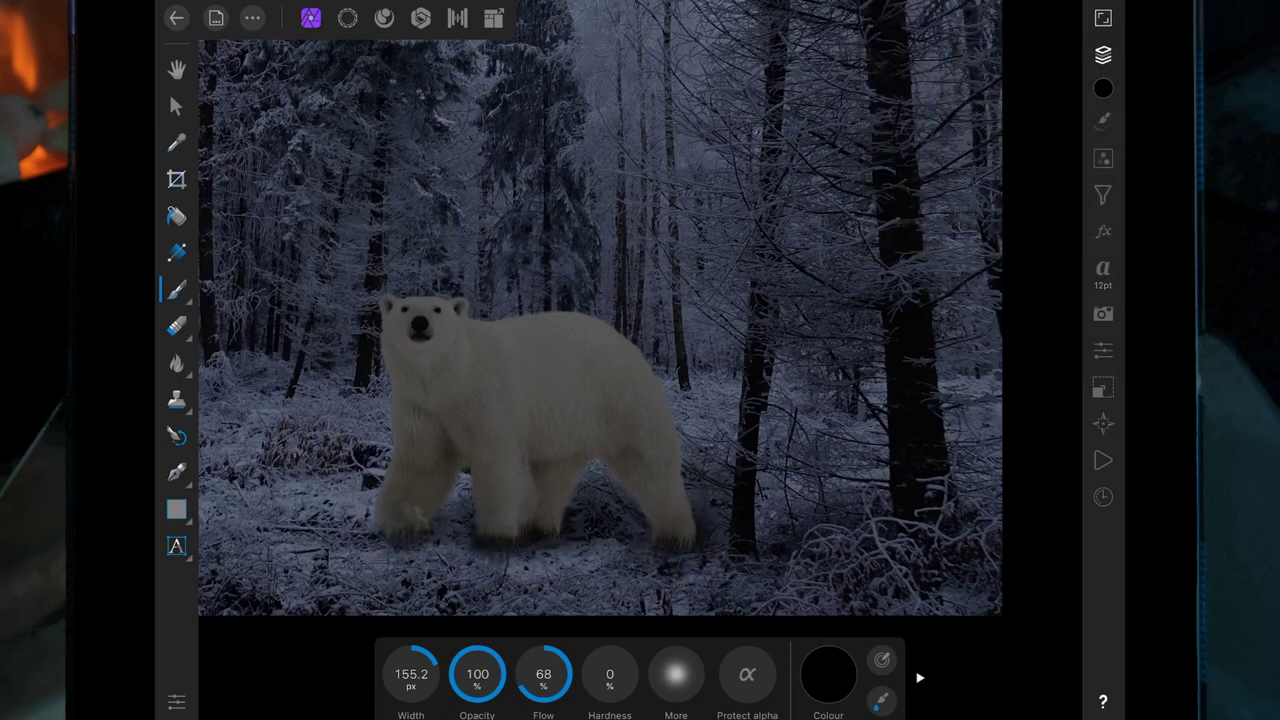
{"action": "left_click", "coordinate": [1103, 54]}
{"action": "left_click", "coordinate": [888, 46]}
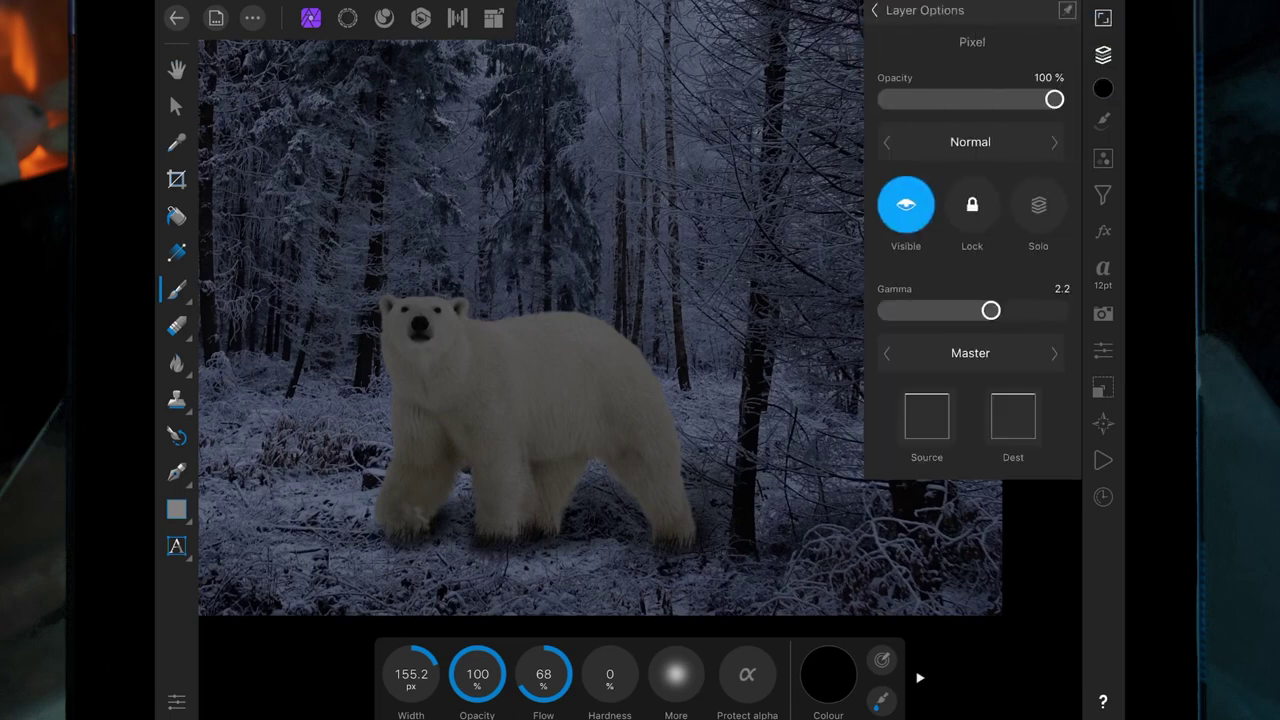
{"action": "left_click_drag", "start_coordinate": [1037, 97], "coordinate": [990, 99]}
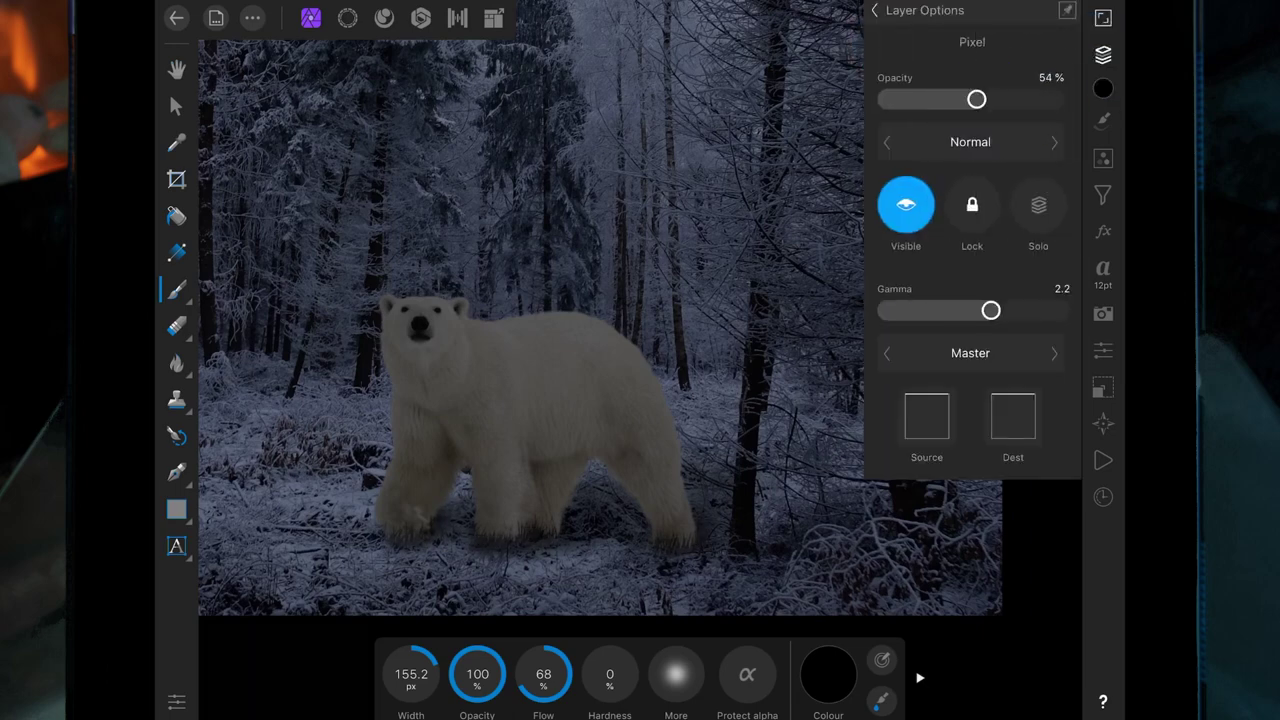
{"action": "left_click", "coordinate": [1103, 55]}
{"action": "scroll", "coordinate": [733, 520], "scroll_direction": "down", "scroll_amount": 3}
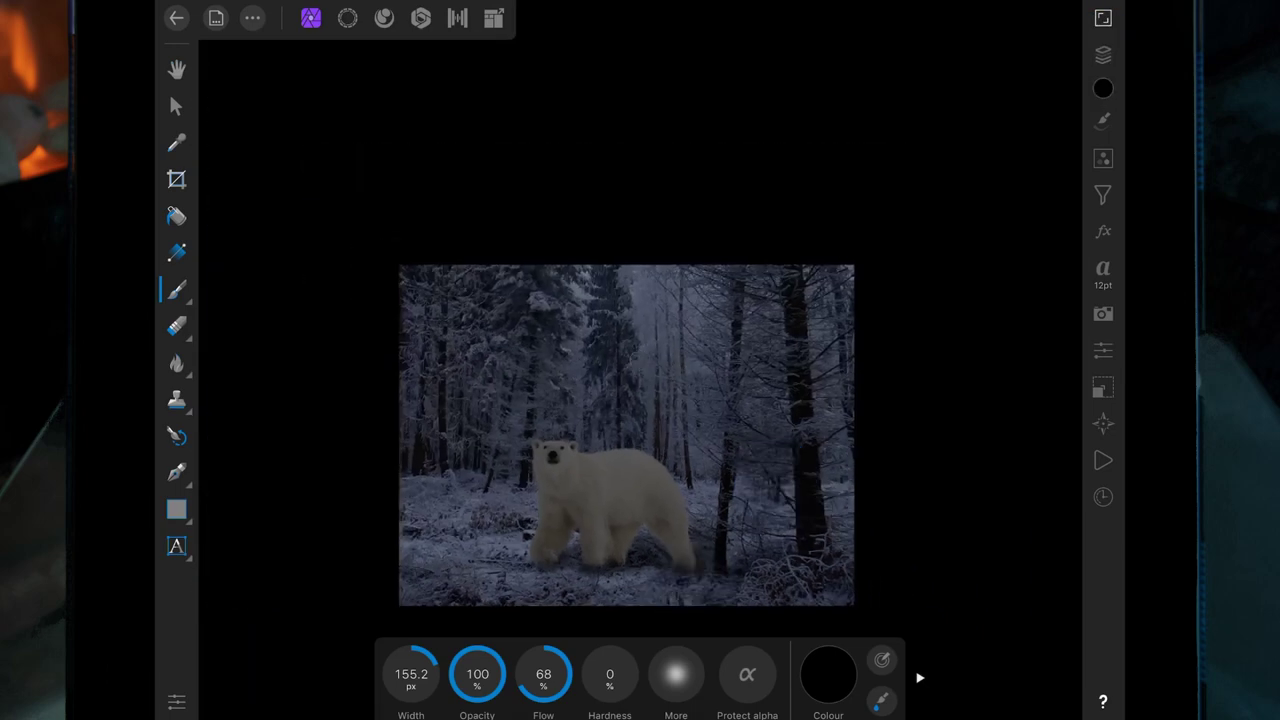
{"action": "left_click", "coordinate": [1103, 55]}
{"action": "mouse_move", "coordinate": [1040, 100]}
{"action": "left_mouse_down"}
{"action": "mouse_move", "coordinate": [923, 100]}
{"action": "mouse_move", "coordinate": [928, 110]}
{"action": "left_mouse_up"}
{"action": "left_click", "coordinate": [875, 10]}
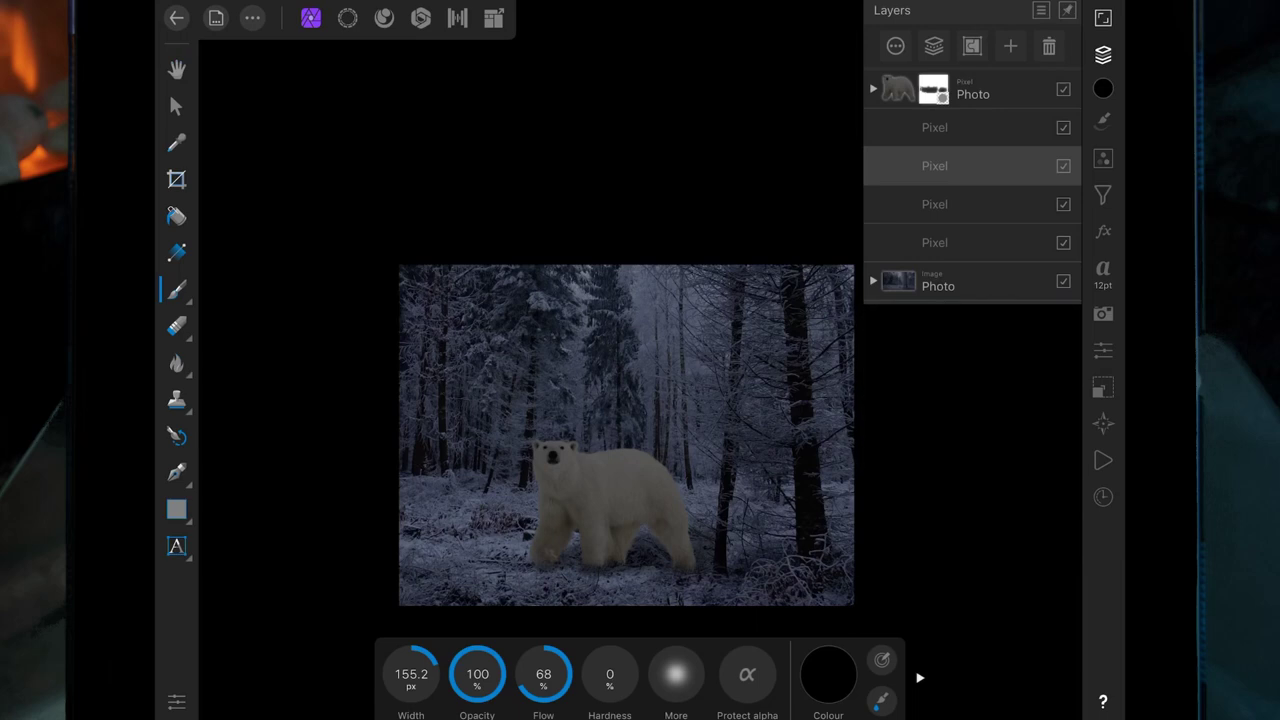
Step: On the third shadow layer, dab soft shadows under the bear's legs with a ~509 px brush
{"action": "left_click", "coordinate": [934, 204]}
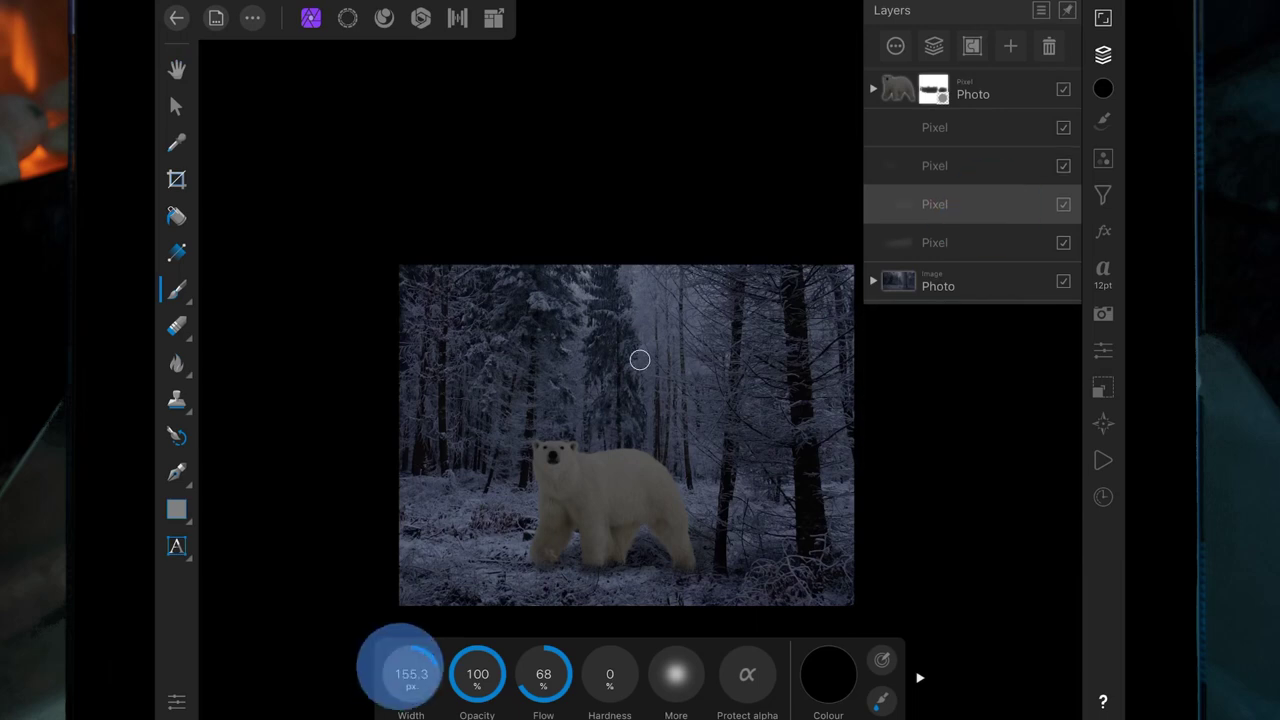
{"action": "left_click_drag", "start_coordinate": [410, 670], "coordinate": [440, 660]}
{"action": "left_click", "coordinate": [535, 574]}
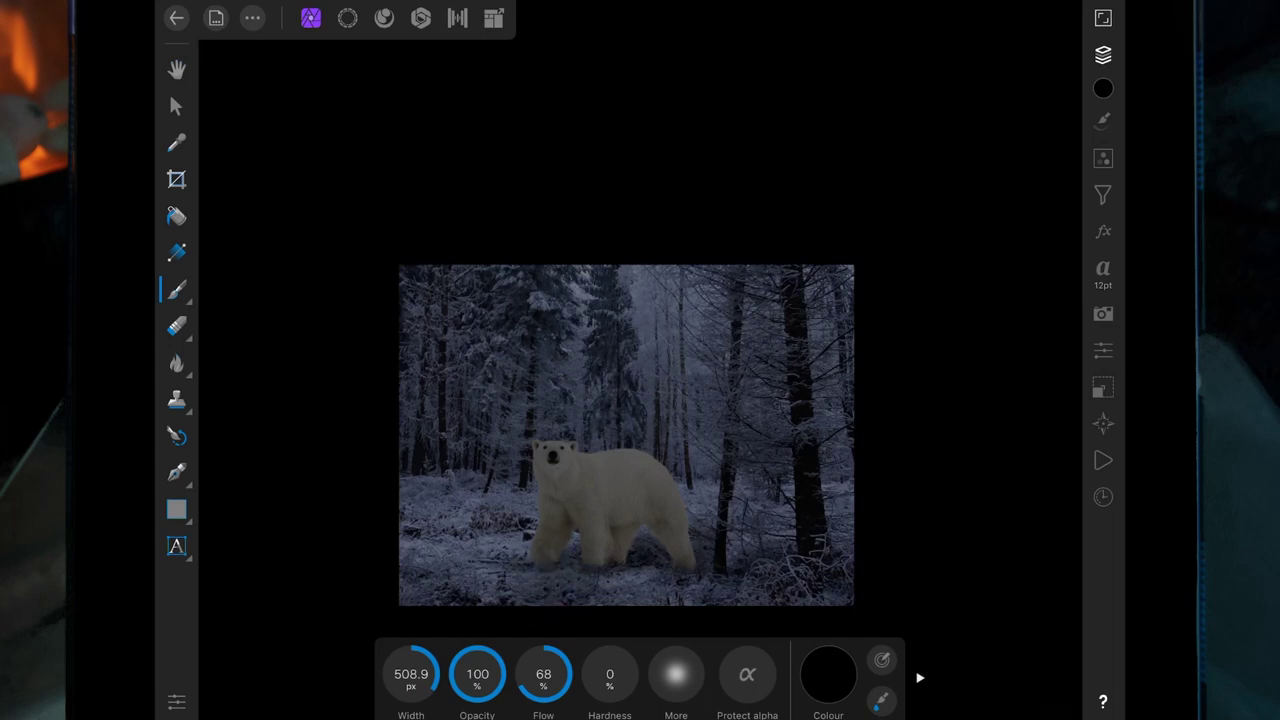
{"action": "left_click", "coordinate": [617, 572]}
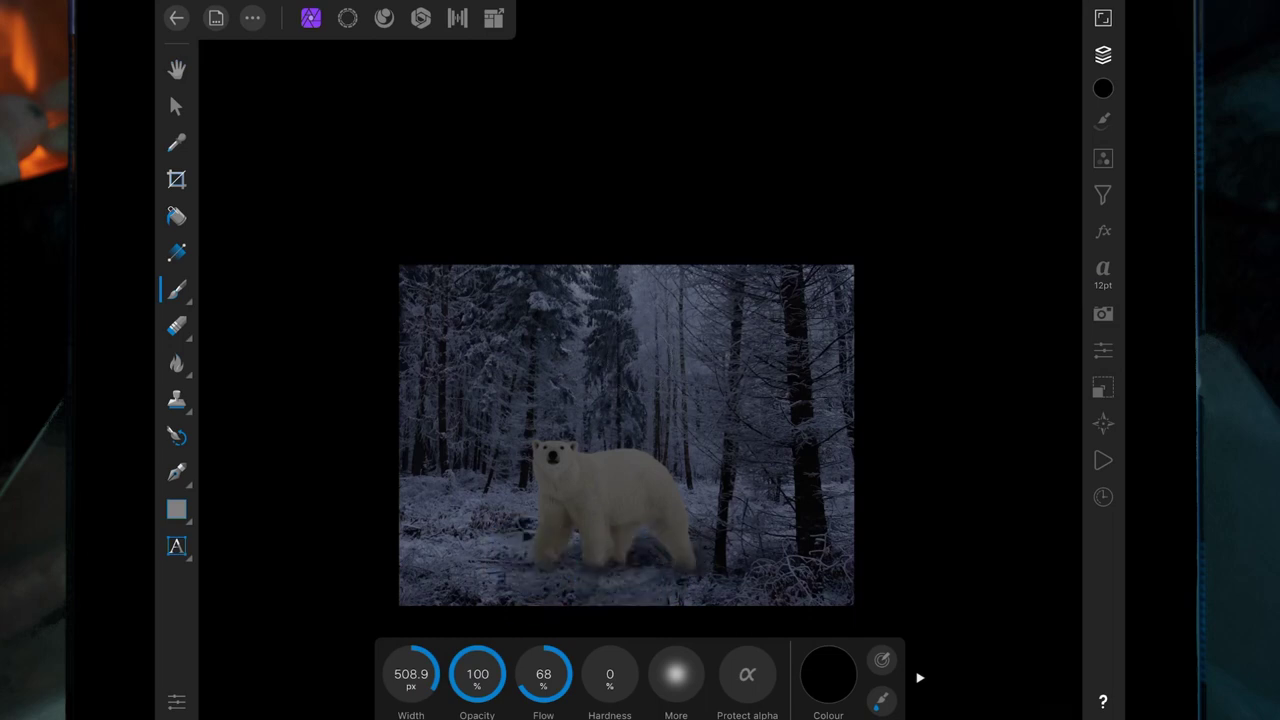
{"action": "left_click_drag", "start_coordinate": [564, 543], "coordinate": [588, 538]}
{"action": "left_click", "coordinate": [640, 532]}
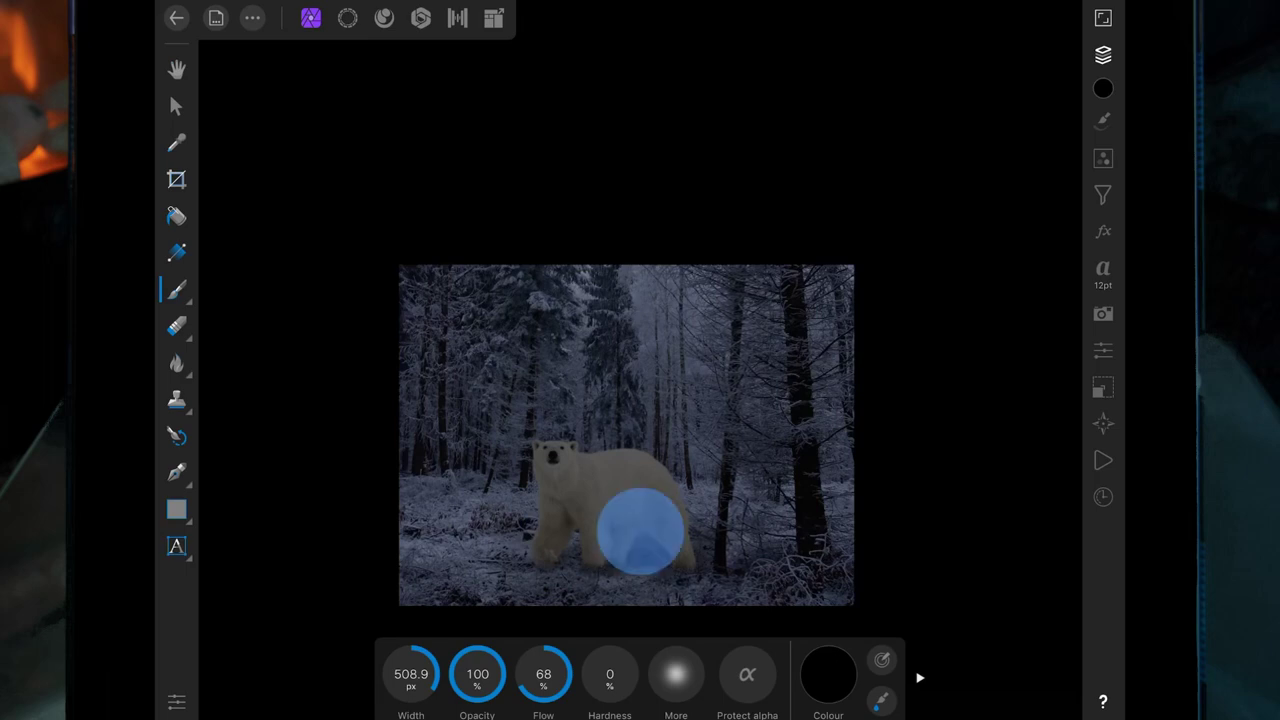
{"action": "left_click", "coordinate": [580, 524]}
{"action": "left_click", "coordinate": [569, 548]}
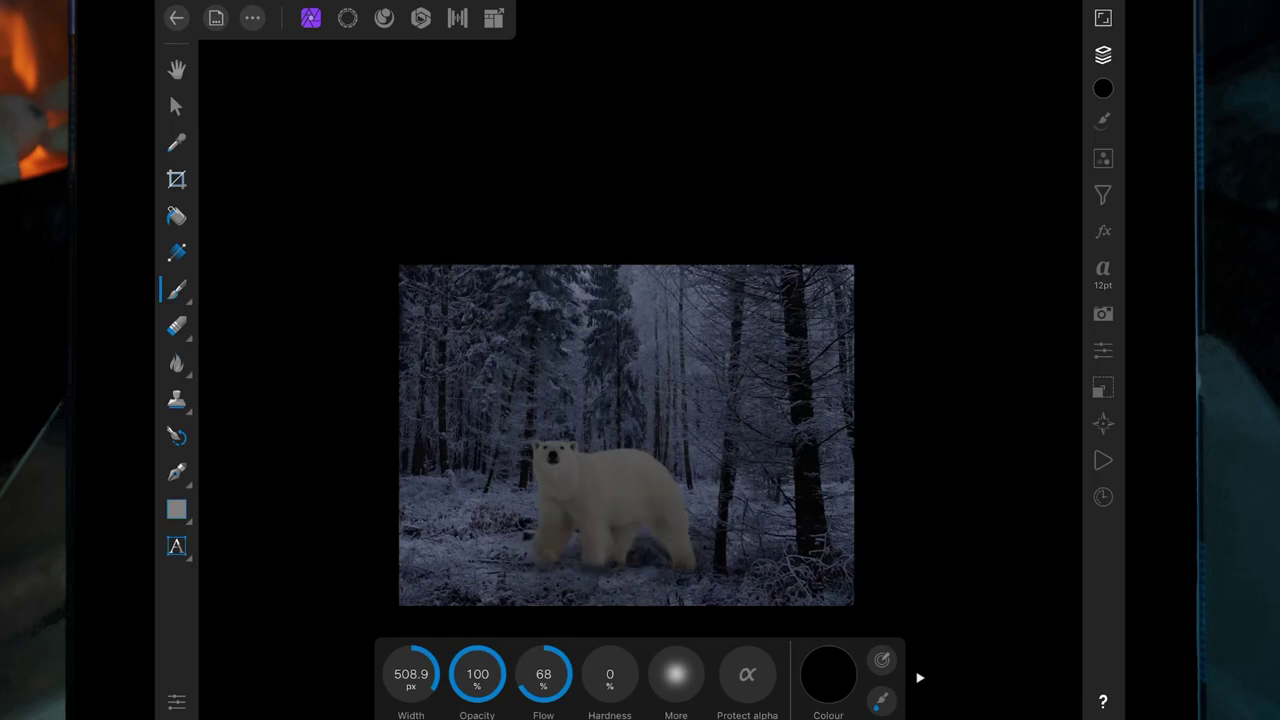
{"action": "left_click", "coordinate": [569, 530]}
{"action": "left_click_drag", "start_coordinate": [524, 562], "coordinate": [548, 561]}
{"action": "left_click", "coordinate": [1103, 54]}
Step: Expand the bear's Photo group and add a new Pixel layer inside it, below the Mask
{"action": "left_click", "coordinate": [985, 90]}
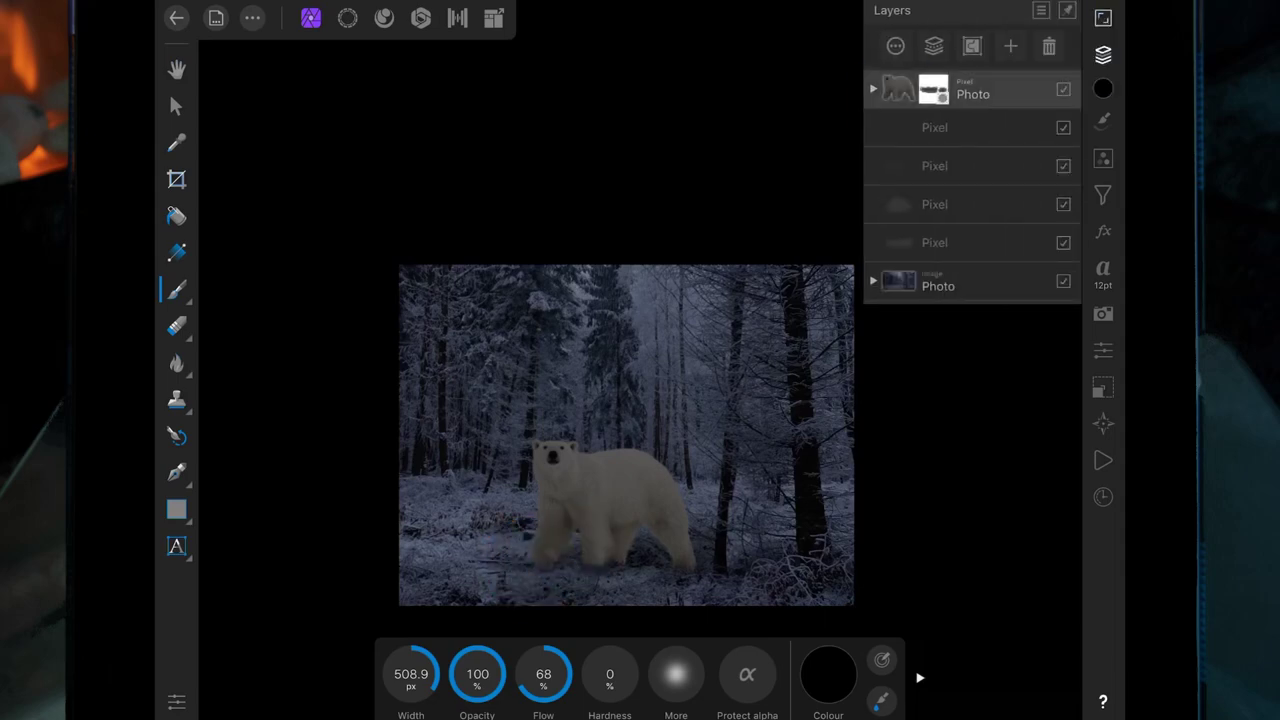
{"action": "scroll", "coordinate": [690, 480], "scroll_direction": "up", "scroll_amount": 5}
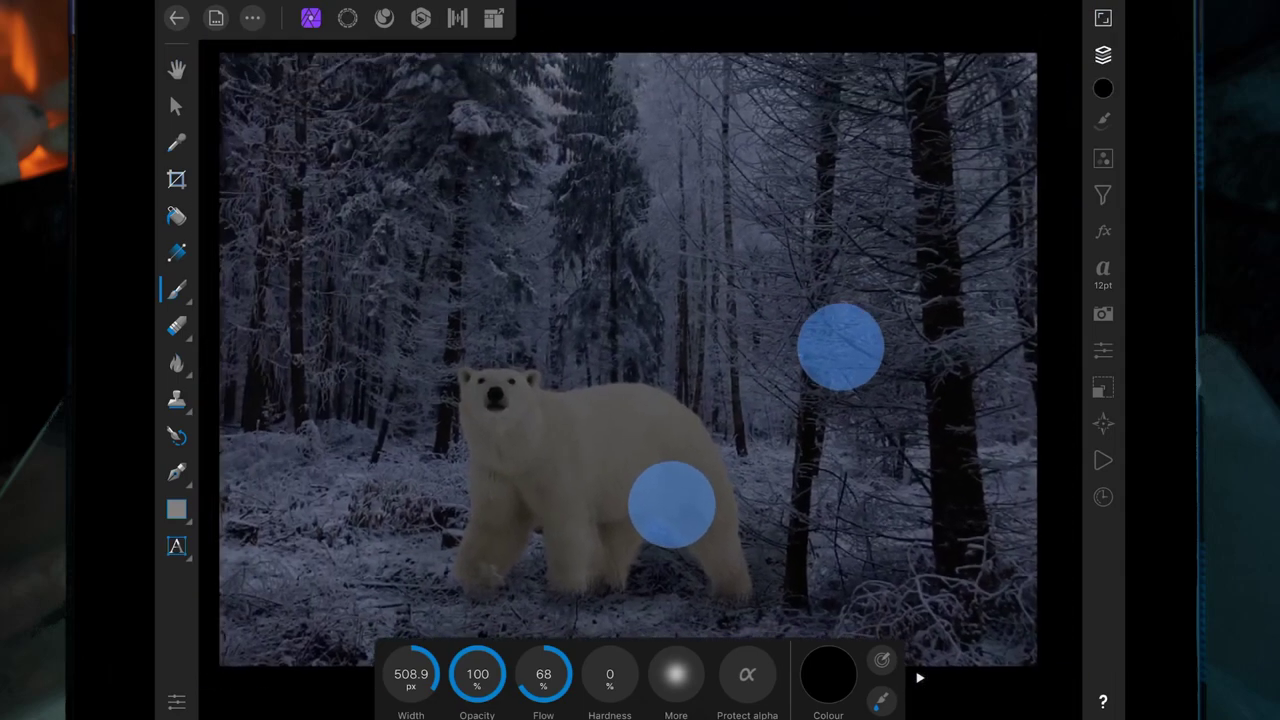
{"action": "left_click", "coordinate": [1103, 54]}
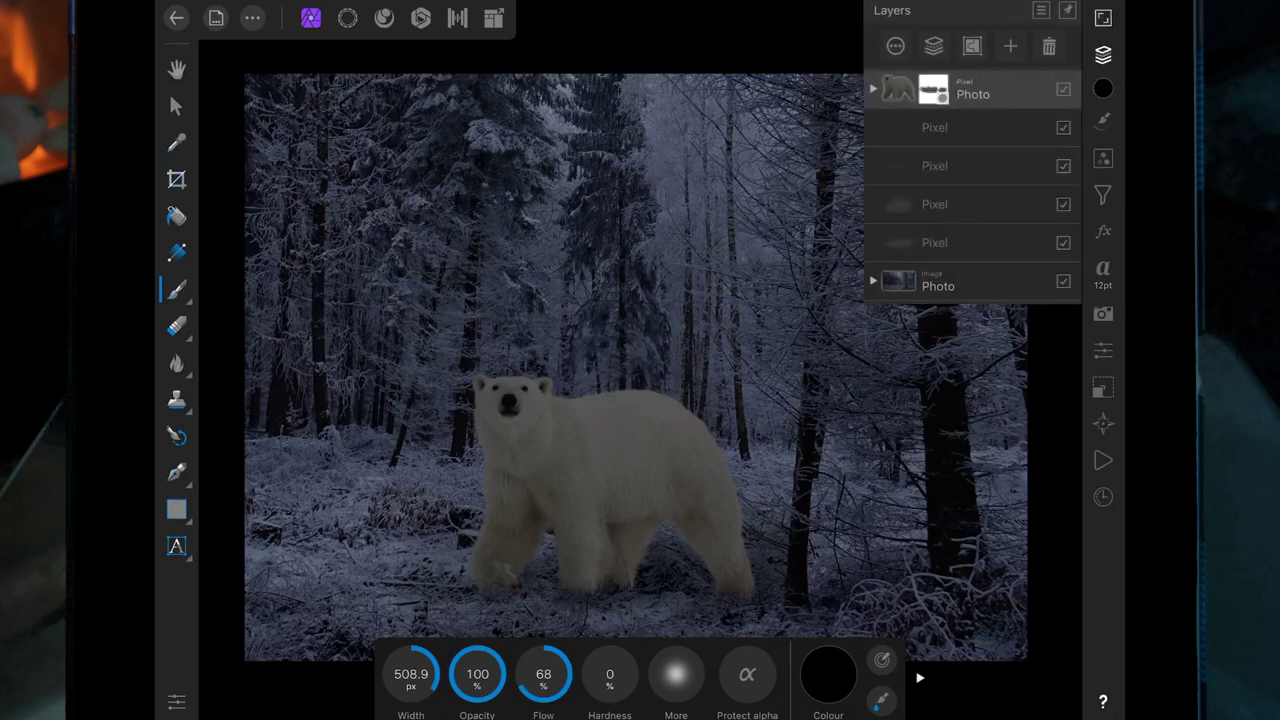
{"action": "left_click", "coordinate": [1010, 46]}
{"action": "left_click", "coordinate": [935, 165]}
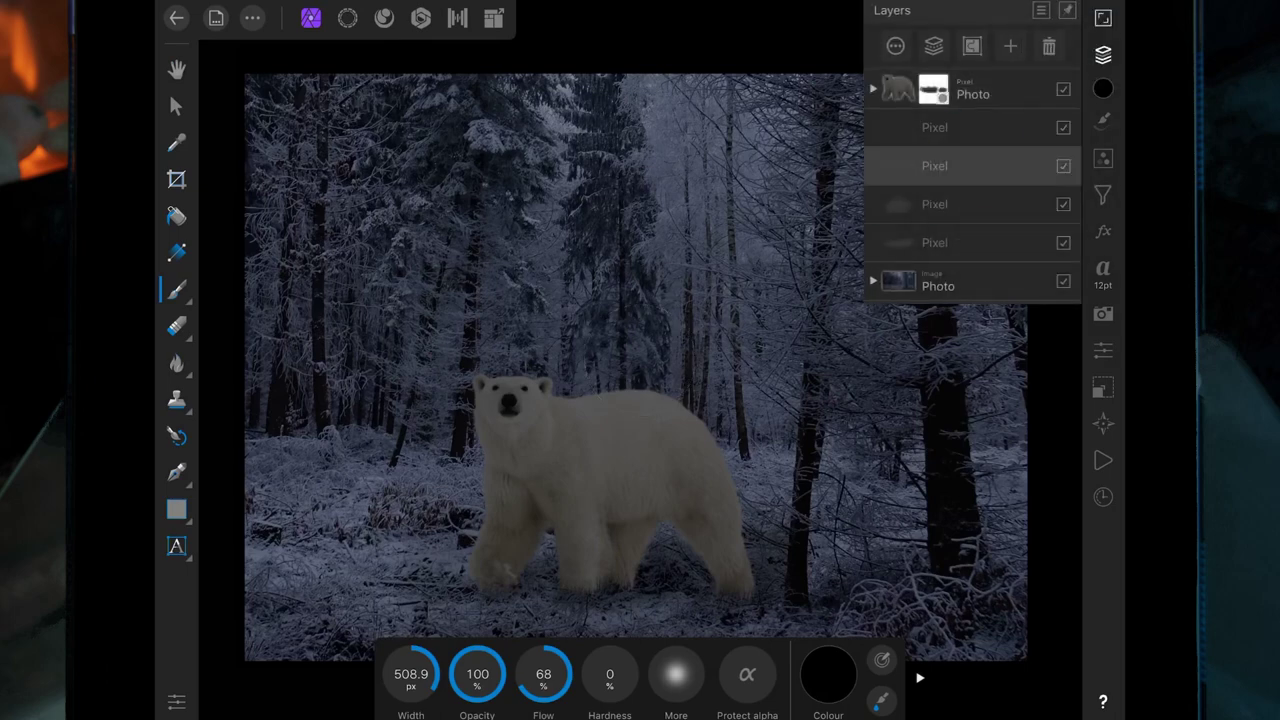
{"action": "left_click", "coordinate": [873, 89]}
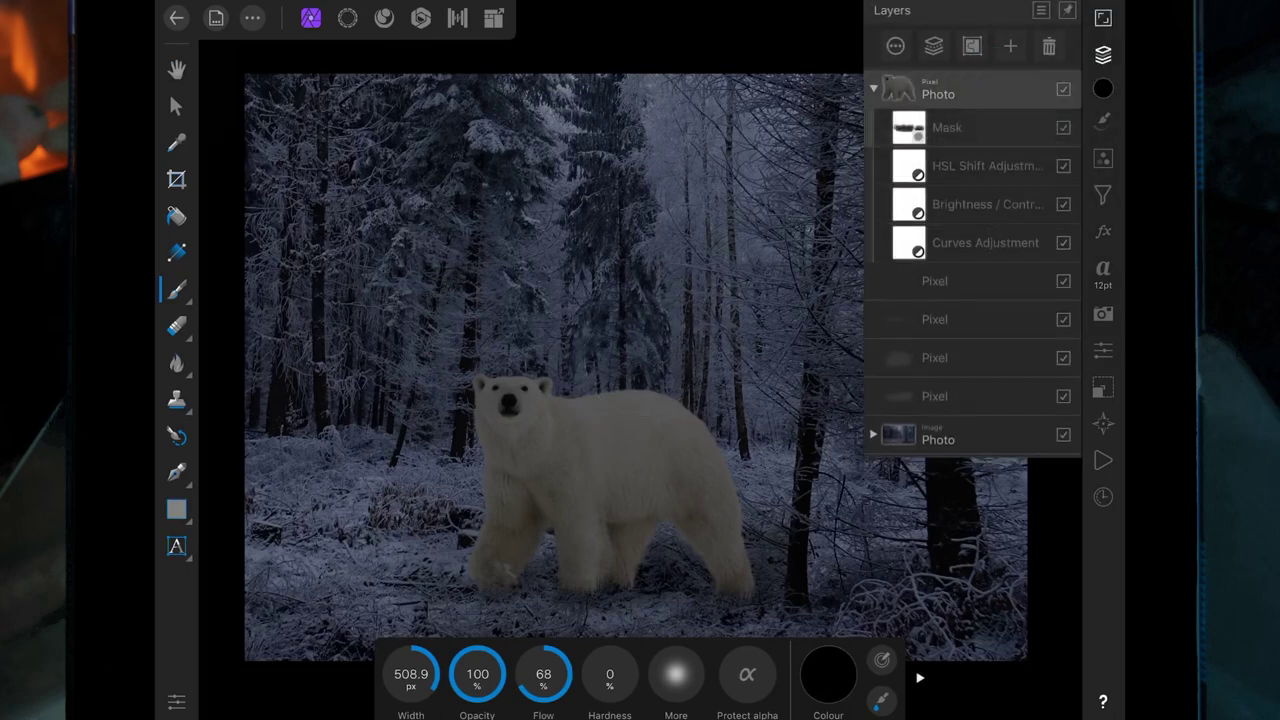
{"action": "left_click", "coordinate": [994, 130]}
{"action": "left_click", "coordinate": [1010, 46]}
{"action": "left_click", "coordinate": [980, 106]}
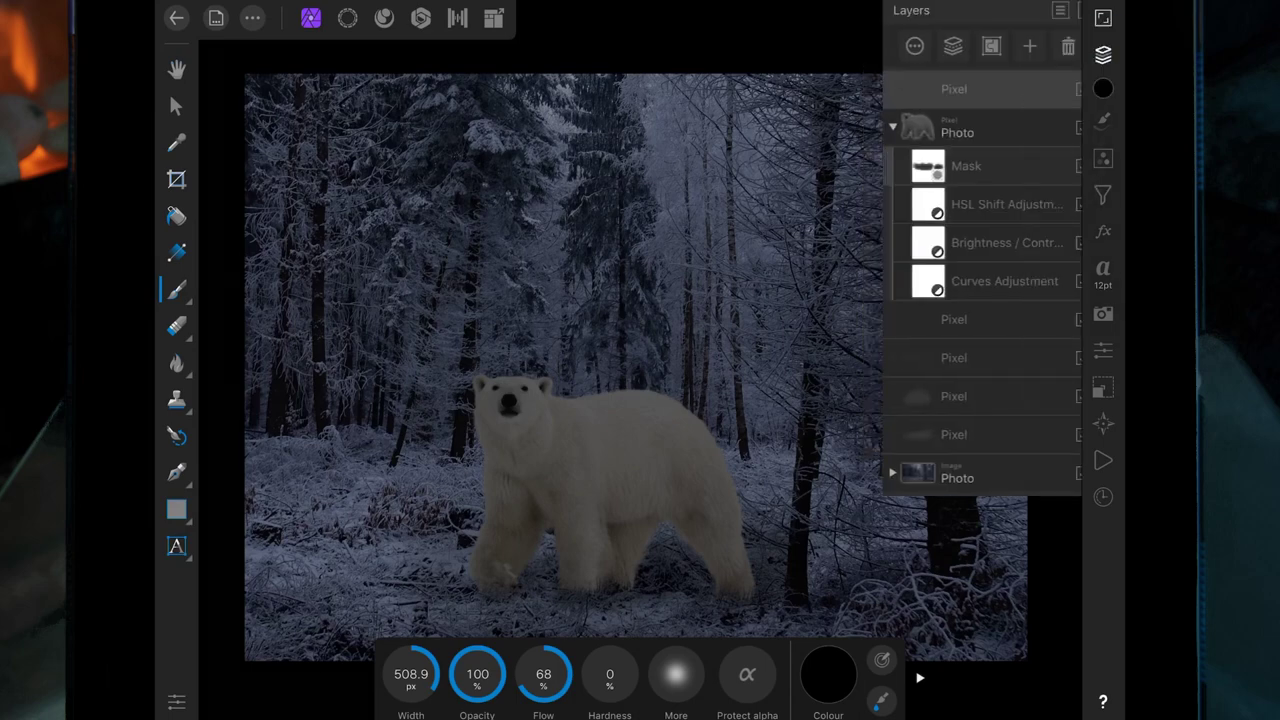
{"action": "left_click", "coordinate": [1014, 88]}
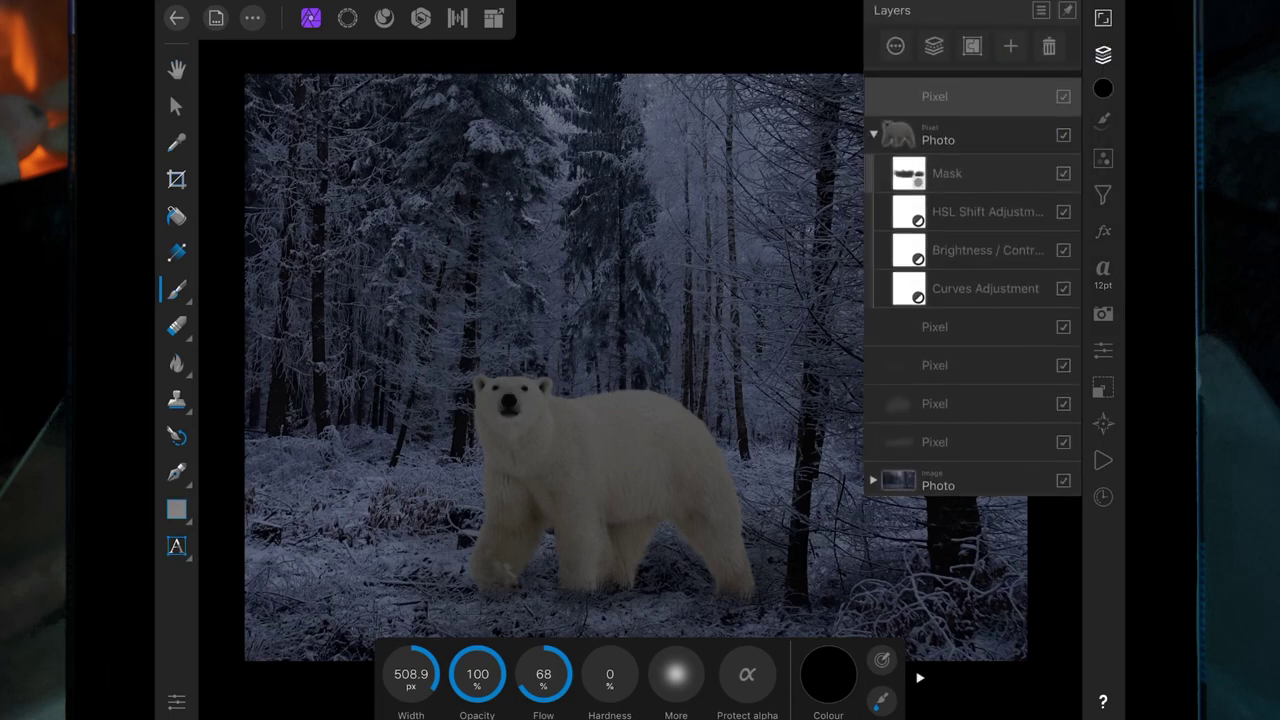
{"action": "left_click_drag", "start_coordinate": [1008, 92], "coordinate": [1005, 145]}
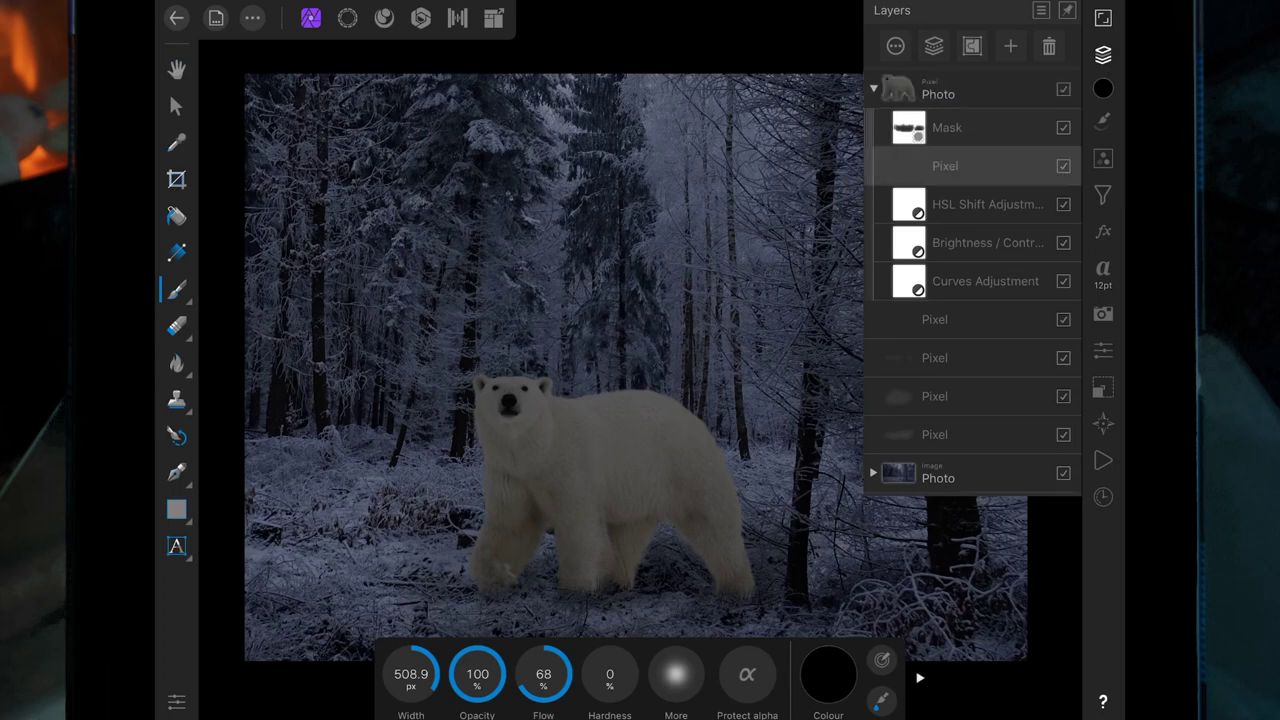
Step: Check the brush colour and set the brush width to about 296 px
{"action": "left_click", "coordinate": [828, 674]}
{"action": "left_click", "coordinate": [828, 674]}
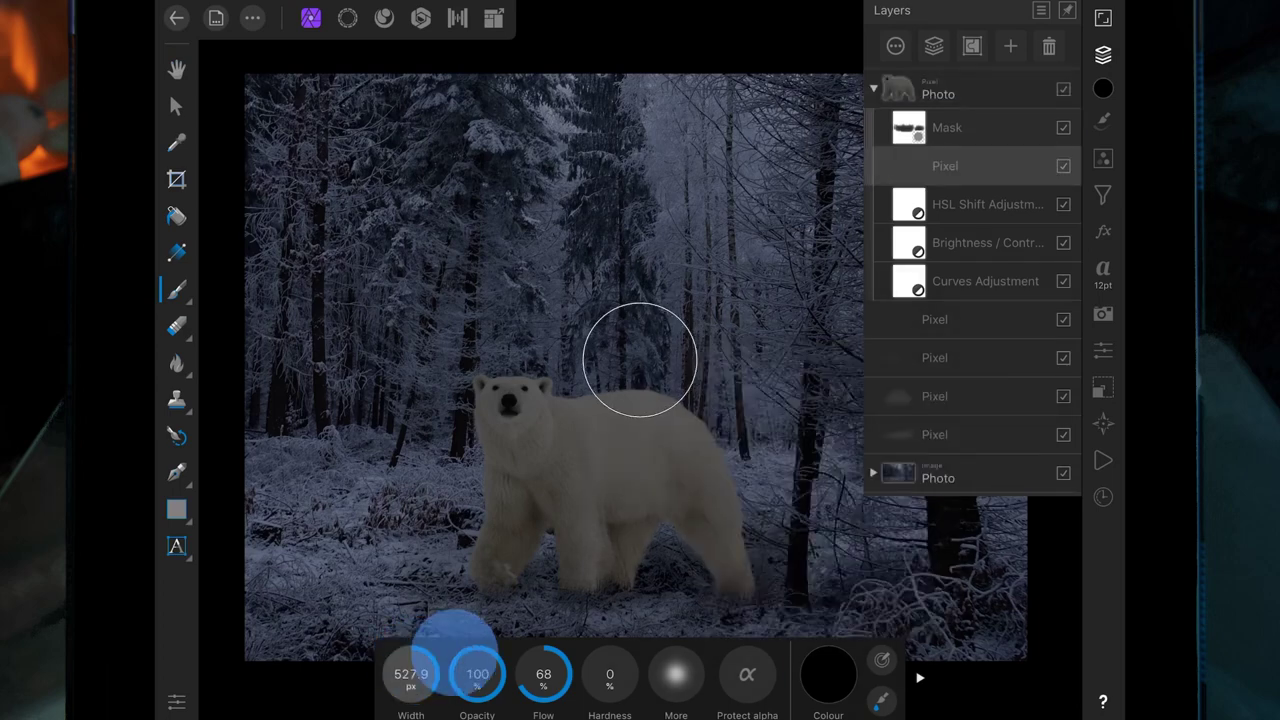
{"action": "mouse_move", "coordinate": [411, 674]}
{"action": "left_mouse_down"}
{"action": "mouse_move", "coordinate": [428, 643]}
{"action": "mouse_move", "coordinate": [400, 700]}
{"action": "left_mouse_up"}
{"action": "left_click", "coordinate": [1103, 54]}
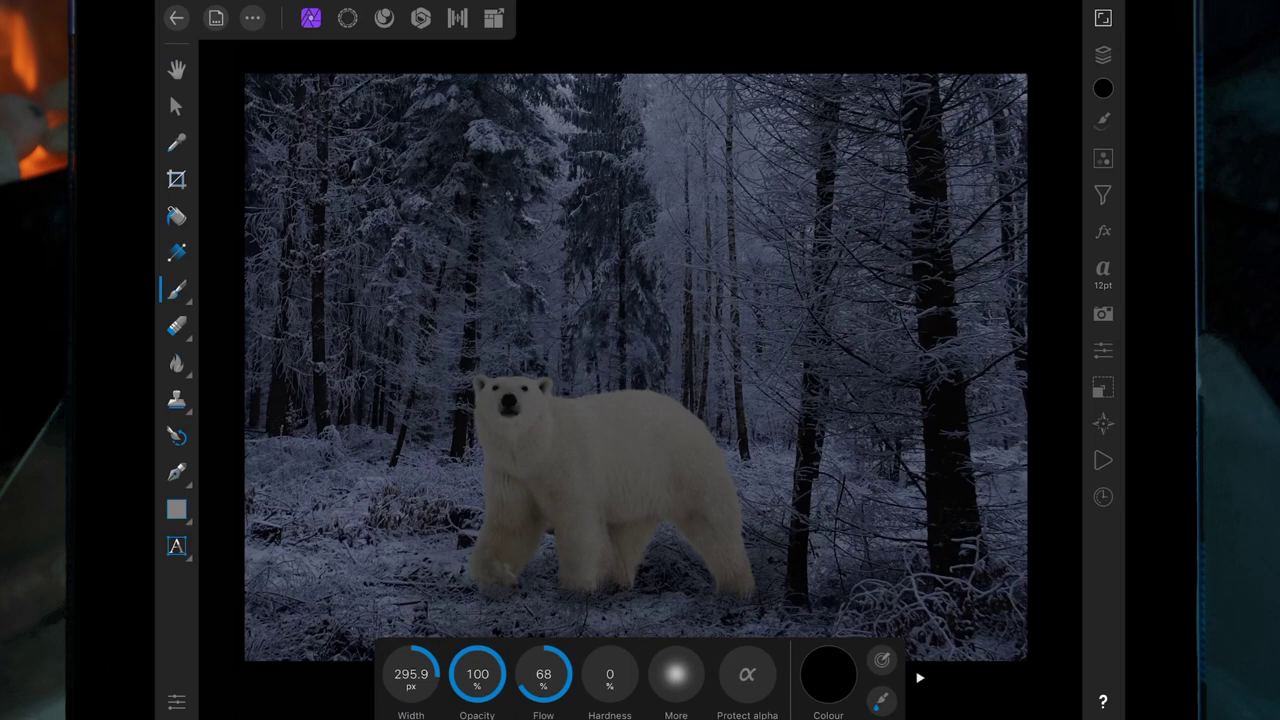
Step: Paint black shading over the bear's back, belly, side and shoulder
{"action": "mouse_move", "coordinate": [565, 405]}
{"action": "left_mouse_down"}
{"action": "mouse_move", "coordinate": [663, 386]}
{"action": "mouse_move", "coordinate": [720, 398]}
{"action": "left_mouse_up"}
{"action": "left_click_drag", "start_coordinate": [600, 557], "coordinate": [700, 540]}
{"action": "left_click_drag", "start_coordinate": [730, 430], "coordinate": [740, 580]}
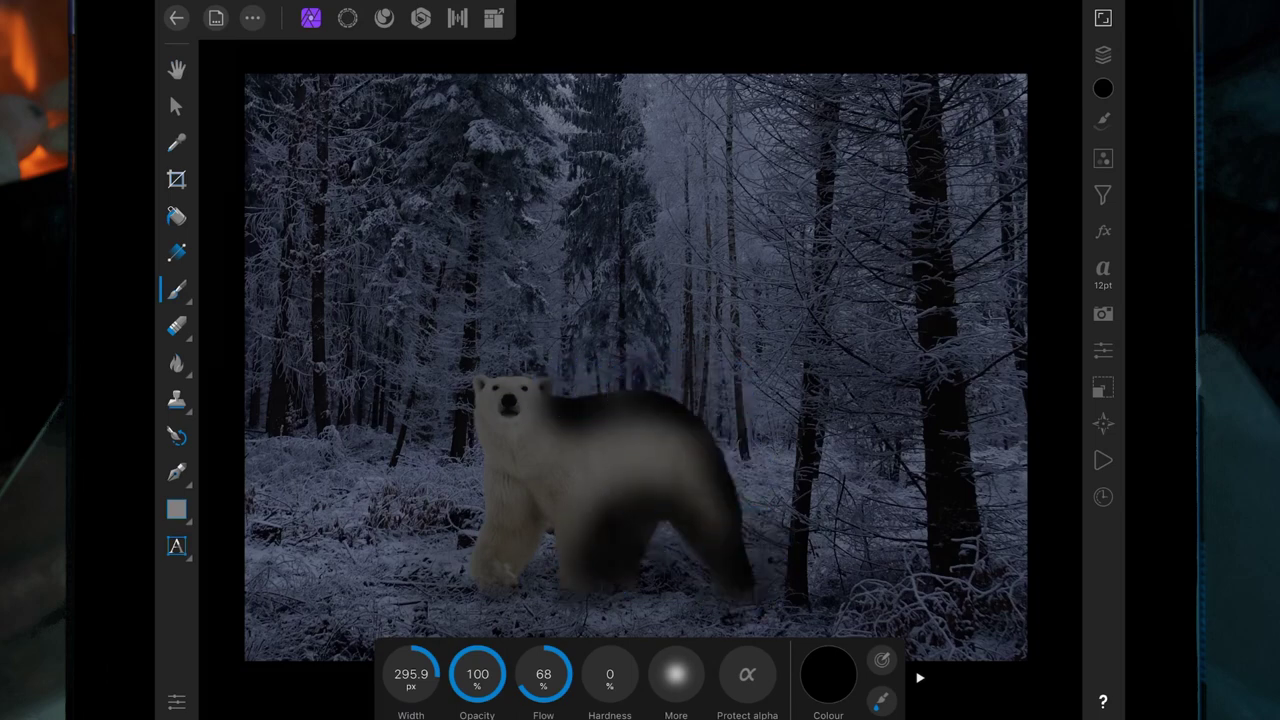
{"action": "left_click_drag", "start_coordinate": [411, 674], "coordinate": [405, 700]}
{"action": "left_click_drag", "start_coordinate": [515, 430], "coordinate": [575, 410]}
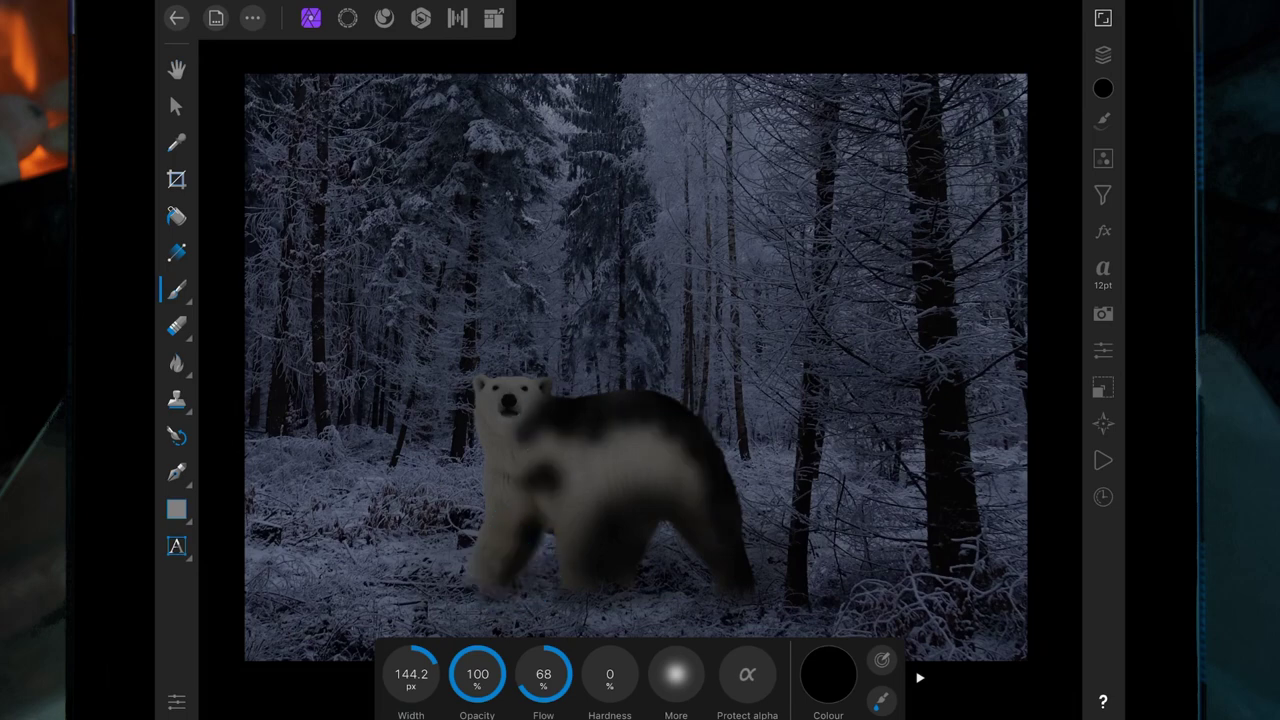
Step: Set the shading layer's blend mode to Soft light and its opacity to about 34%
{"action": "left_click", "coordinate": [1103, 54]}
{"action": "left_click", "coordinate": [1063, 163]}
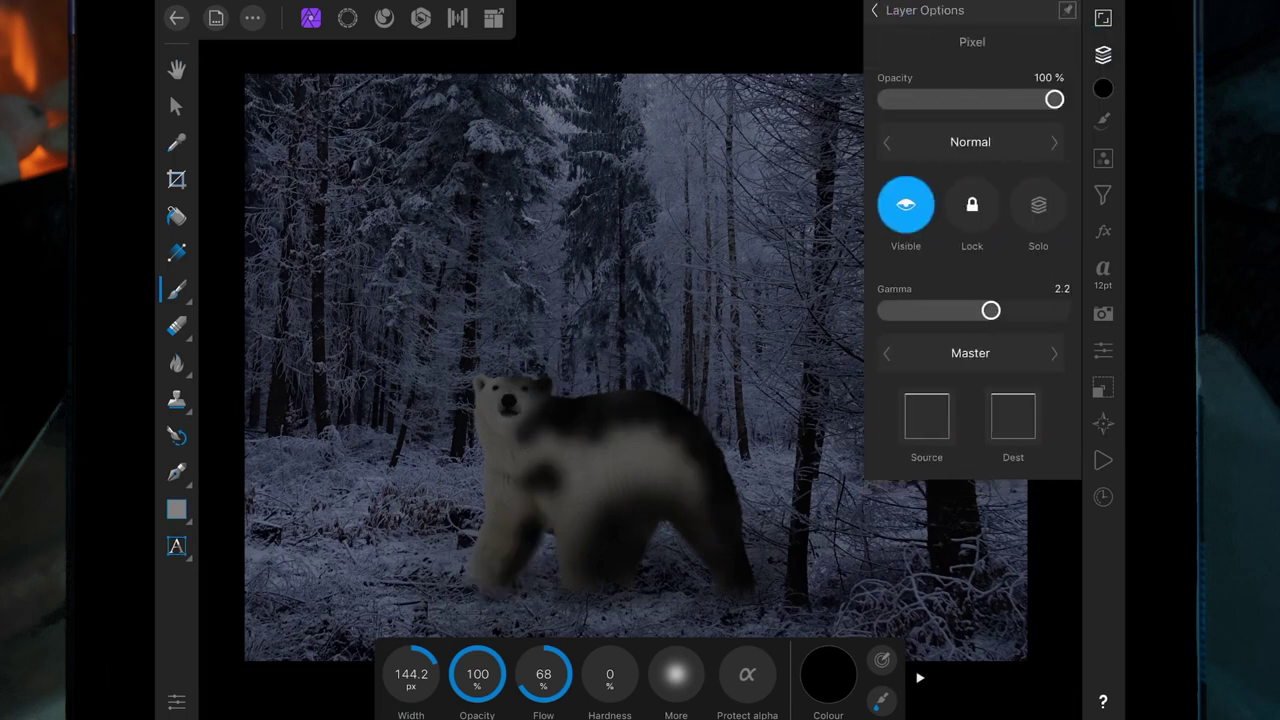
{"action": "left_click", "coordinate": [970, 141]}
{"action": "left_click_drag", "start_coordinate": [886, 200], "coordinate": [886, 95]}
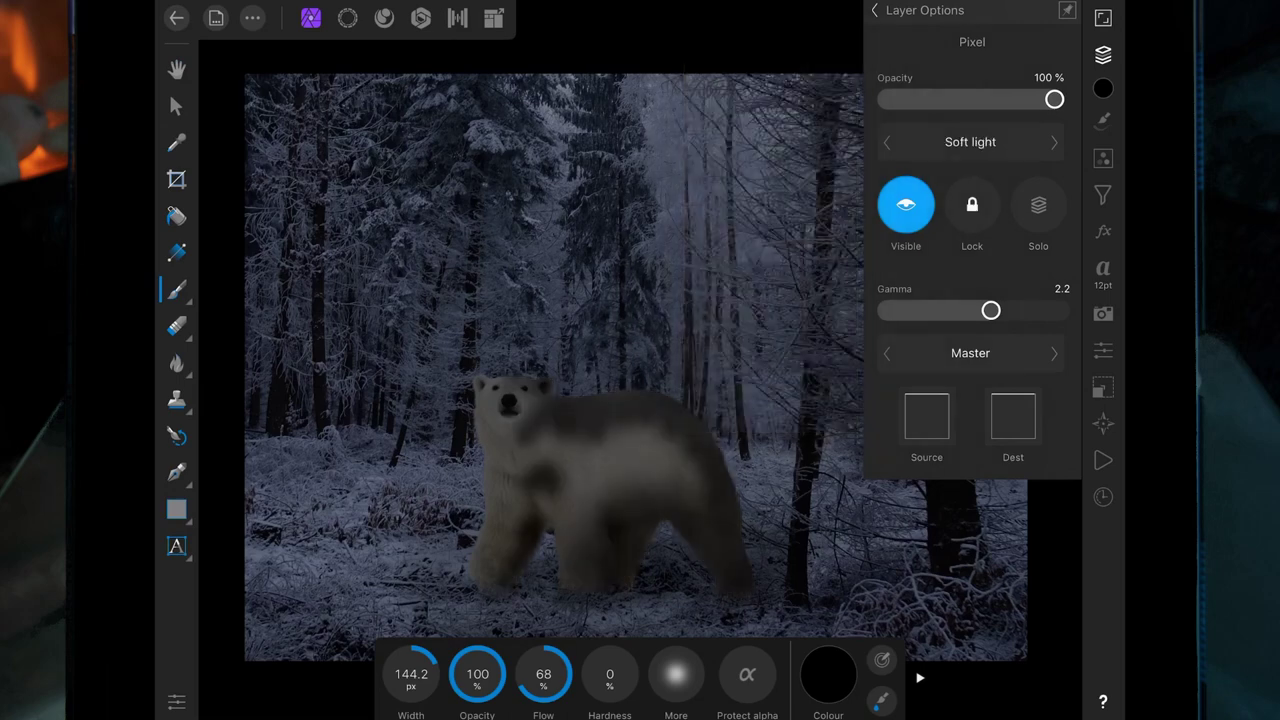
{"action": "left_click_drag", "start_coordinate": [1054, 99], "coordinate": [940, 99]}
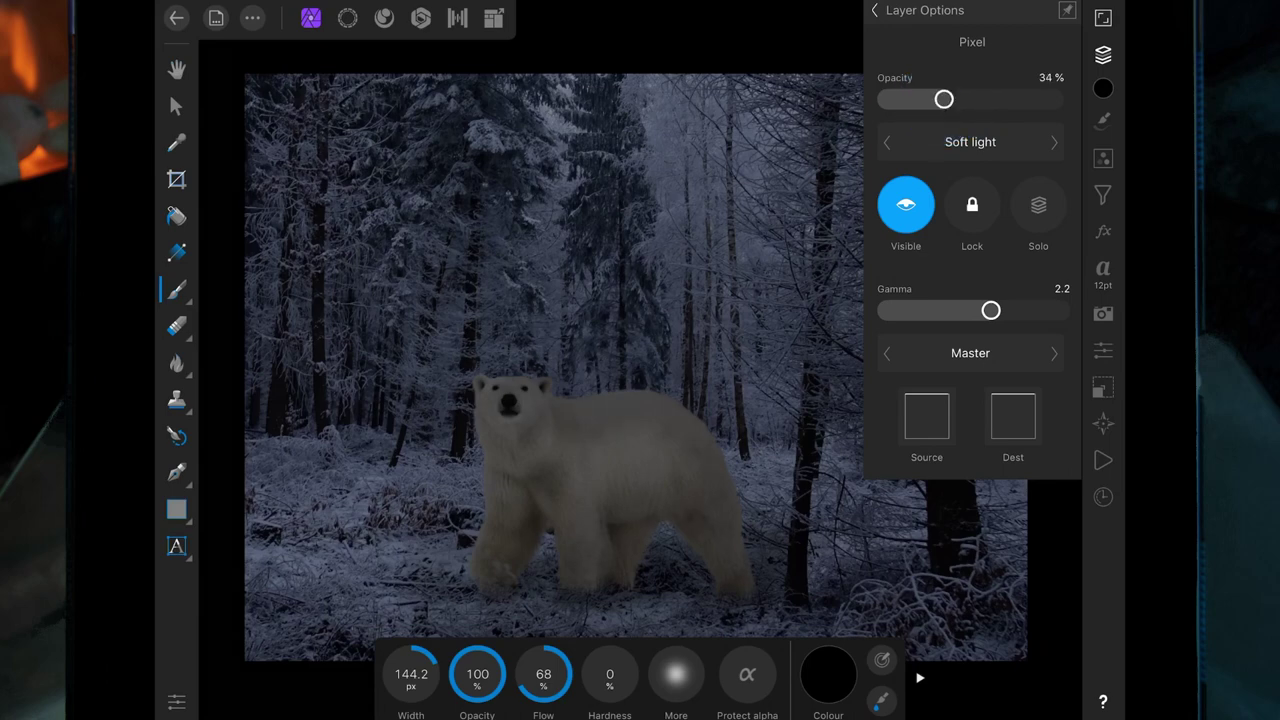
{"action": "left_click", "coordinate": [875, 10]}
Step: Add a new Pixel layer and paint a dark shadow under the bear's belly
{"action": "left_click", "coordinate": [1010, 46]}
{"action": "left_click", "coordinate": [980, 106]}
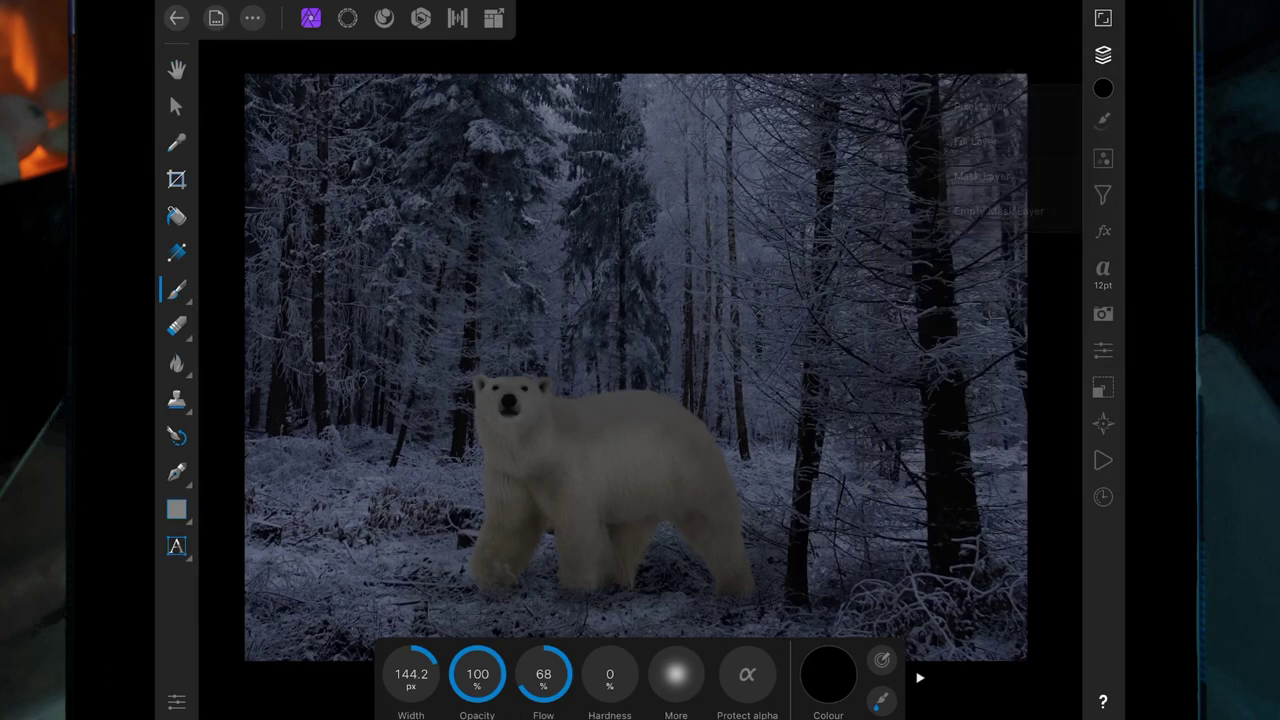
{"action": "left_click_drag", "start_coordinate": [411, 674], "coordinate": [418, 674]}
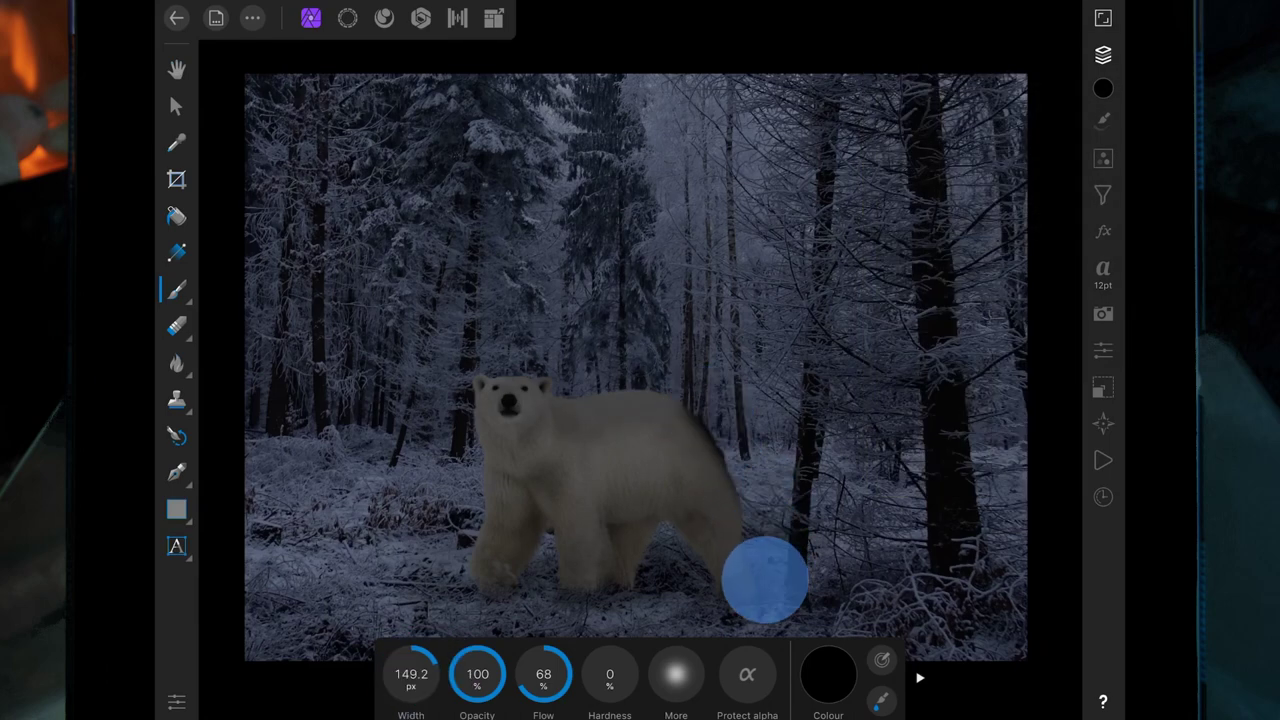
{"action": "mouse_move", "coordinate": [768, 515]}
{"action": "left_mouse_down"}
{"action": "mouse_move", "coordinate": [620, 566]}
{"action": "mouse_move", "coordinate": [525, 555]}
{"action": "left_mouse_up"}
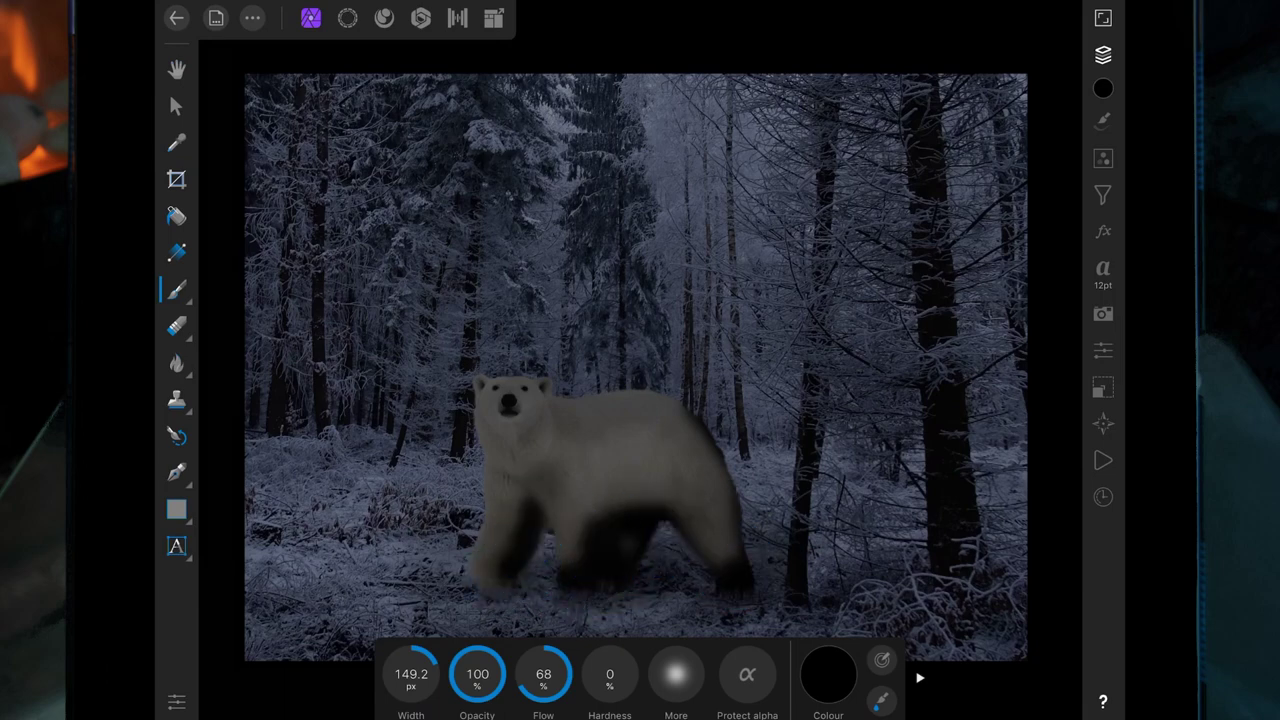
Step: Fade the belly shadow layer to about 31% opacity
{"action": "left_click", "coordinate": [1103, 54]}
{"action": "left_click", "coordinate": [1029, 206]}
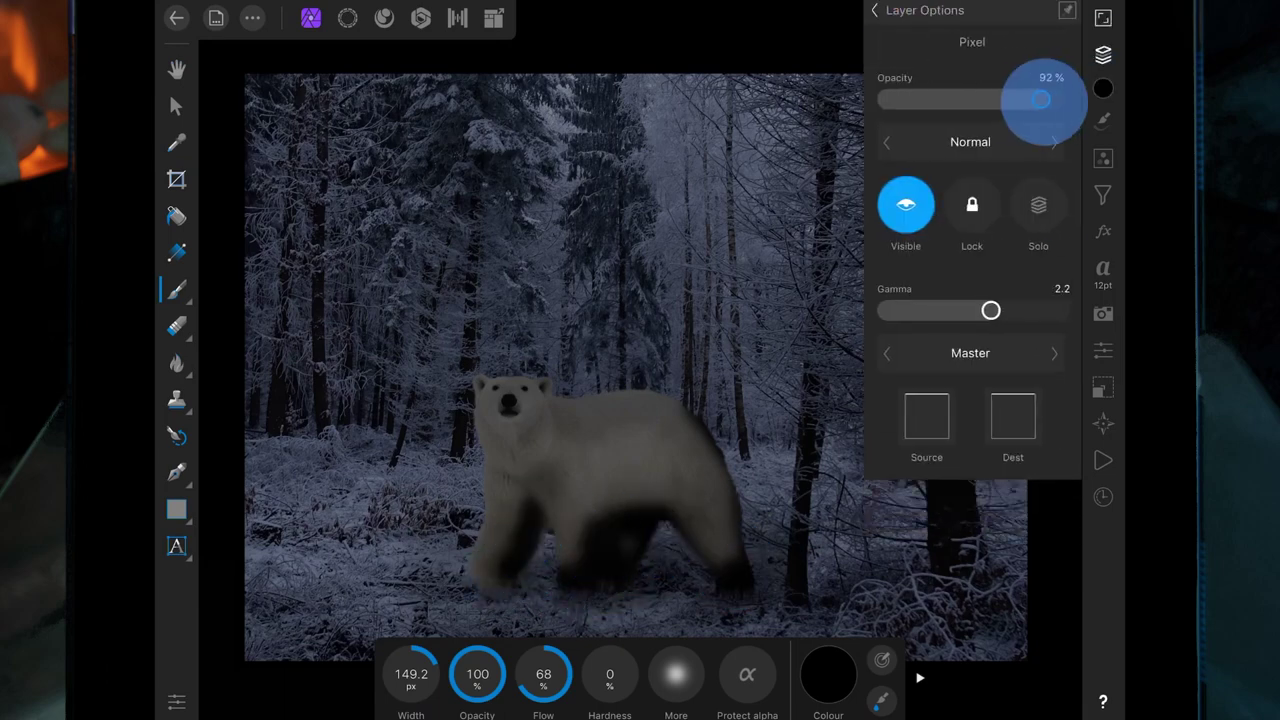
{"action": "left_click_drag", "start_coordinate": [1029, 100], "coordinate": [958, 99]}
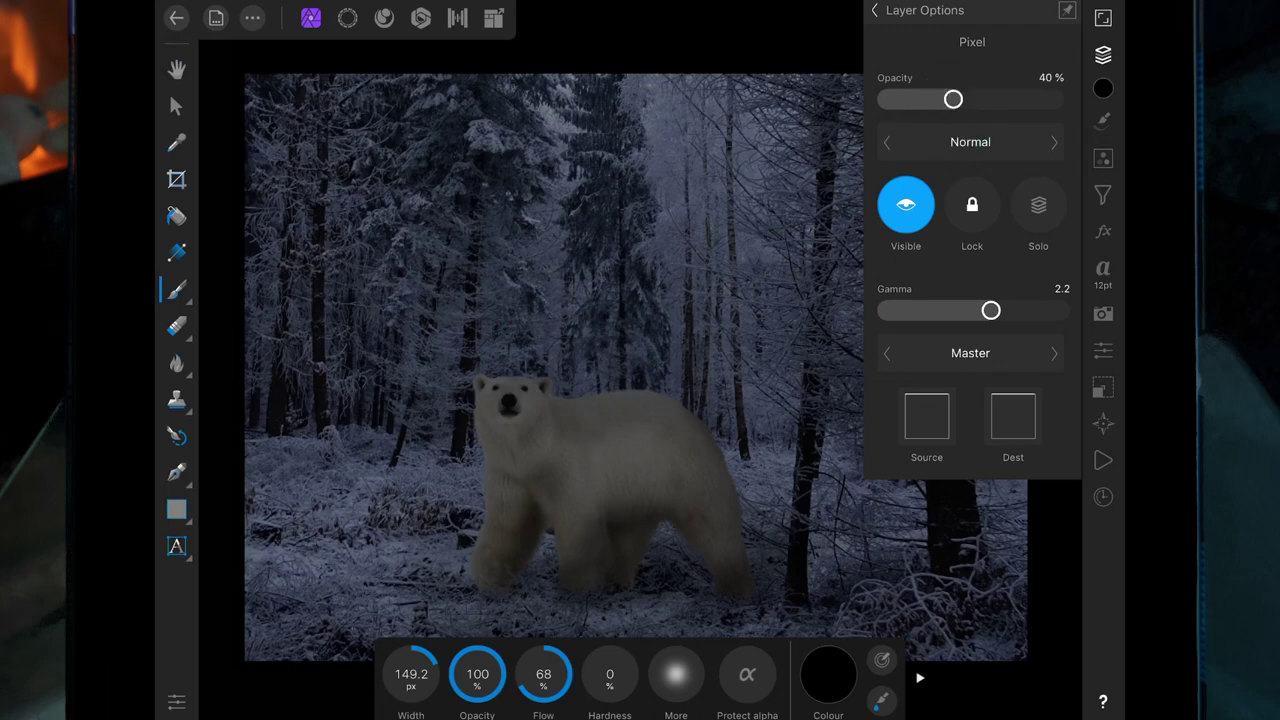
{"action": "left_click", "coordinate": [1103, 54]}
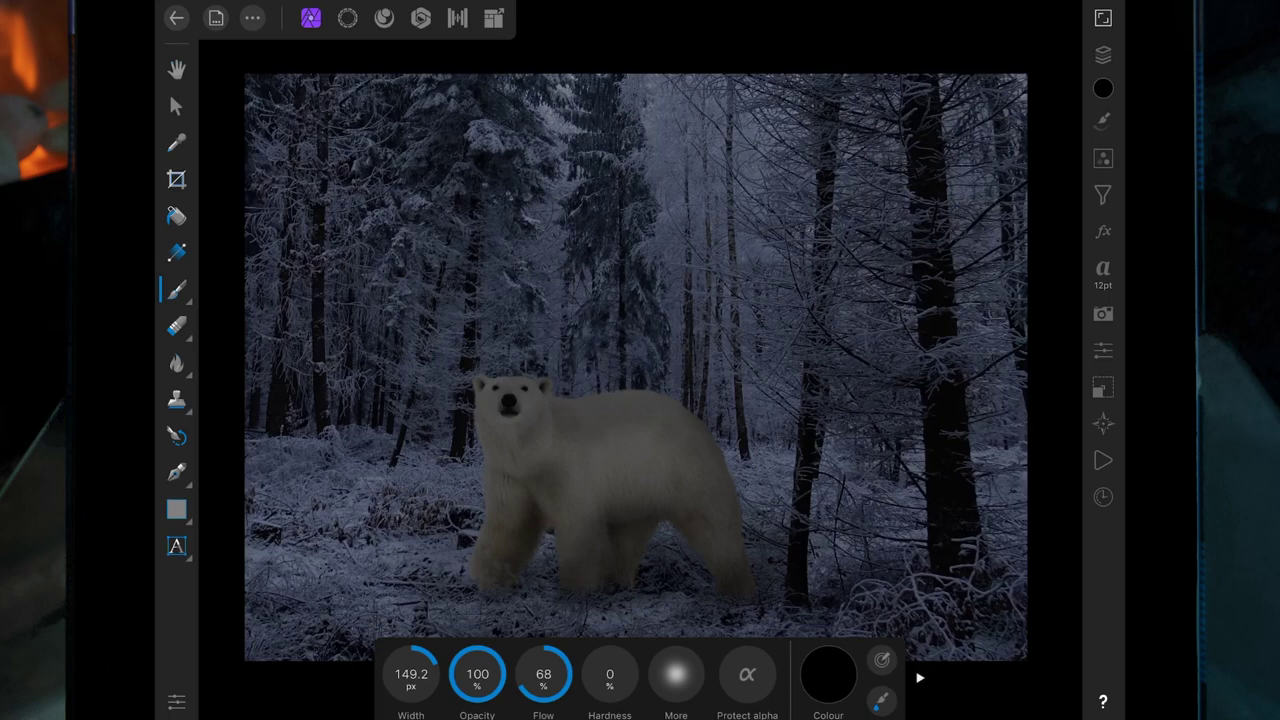
{"action": "scroll", "coordinate": [744, 364], "scroll_direction": "down", "scroll_amount": 3}
{"action": "left_click", "coordinate": [1103, 54]}
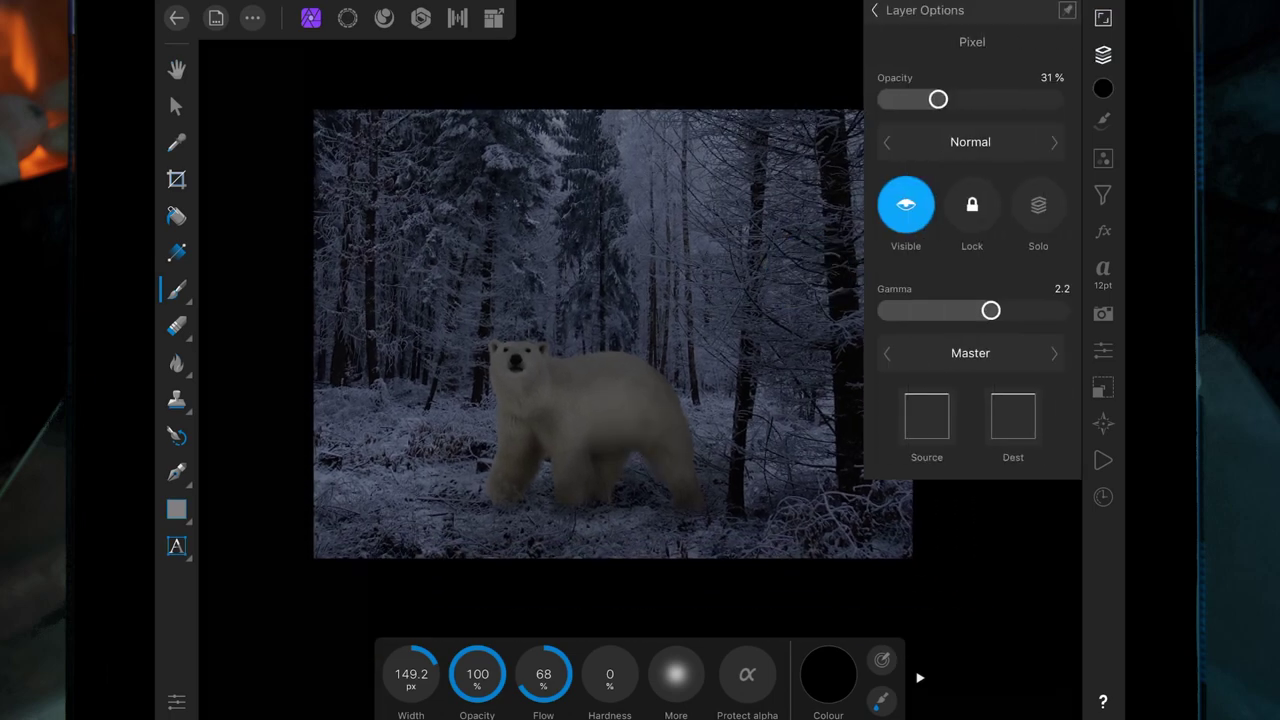
{"action": "left_click", "coordinate": [870, 10]}
Step: On a new Pixel layer, paint white over the bear's head, chest and front leg
{"action": "left_click", "coordinate": [1010, 46]}
{"action": "left_click", "coordinate": [1103, 54]}
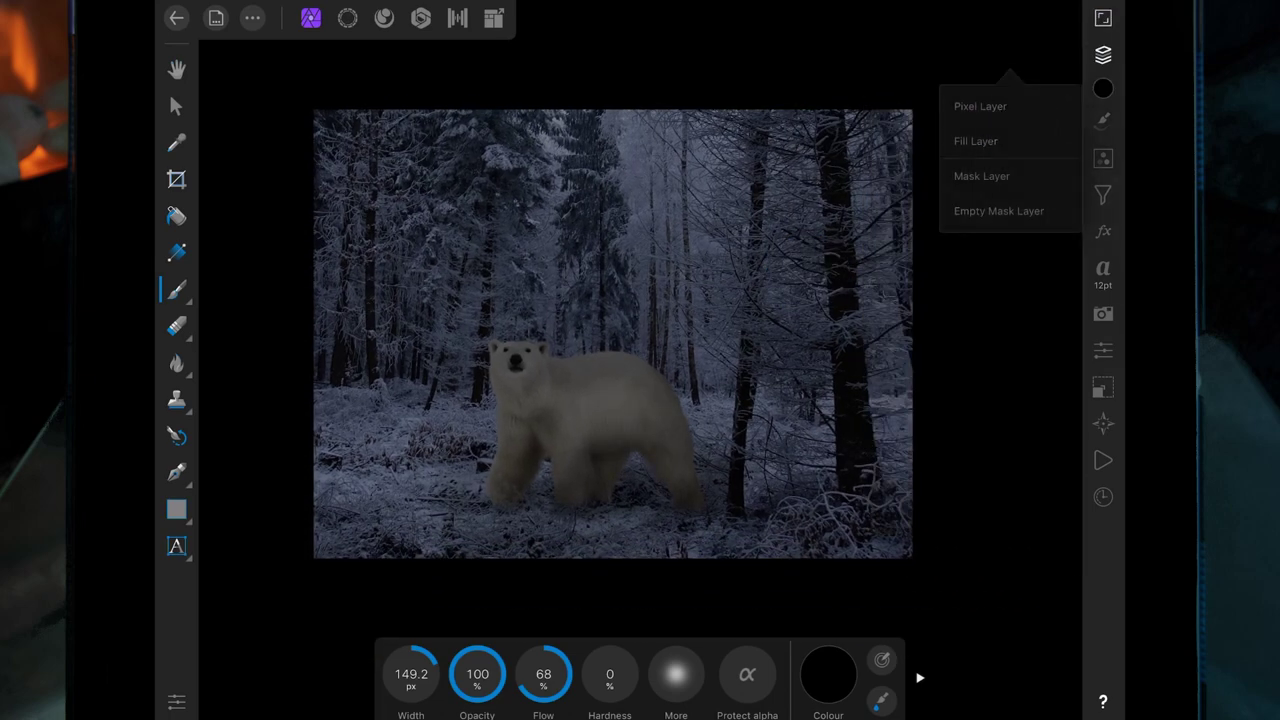
{"action": "left_click", "coordinate": [828, 673]}
{"action": "left_click", "coordinate": [828, 673]}
{"action": "left_click", "coordinate": [480, 392]}
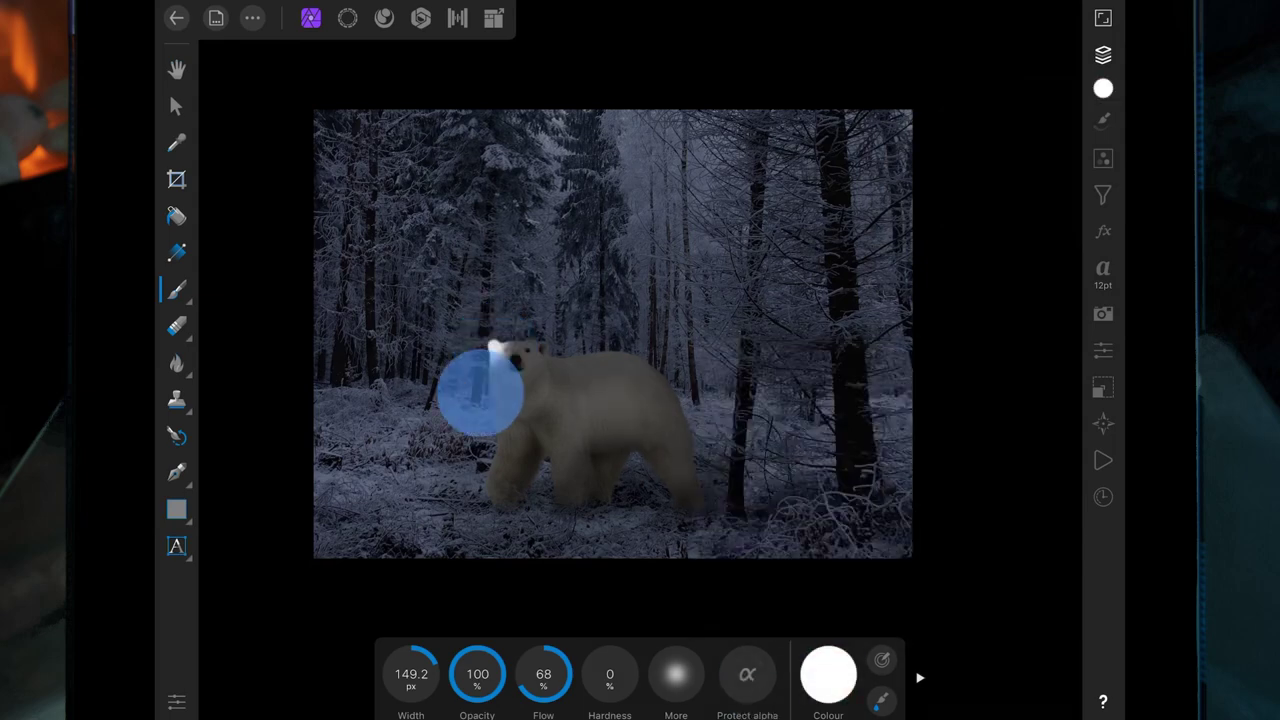
{"action": "left_click_drag", "start_coordinate": [484, 370], "coordinate": [543, 357]}
{"action": "left_click_drag", "start_coordinate": [555, 440], "coordinate": [550, 465]}
{"action": "mouse_move", "coordinate": [555, 400]}
{"action": "left_mouse_down"}
{"action": "mouse_move", "coordinate": [514, 414]}
{"action": "mouse_move", "coordinate": [505, 495]}
{"action": "left_mouse_up"}
Step: Set the white highlight layer to Soft light blend mode at about 23% opacity
{"action": "left_click", "coordinate": [1103, 54]}
{"action": "left_click", "coordinate": [890, 50]}
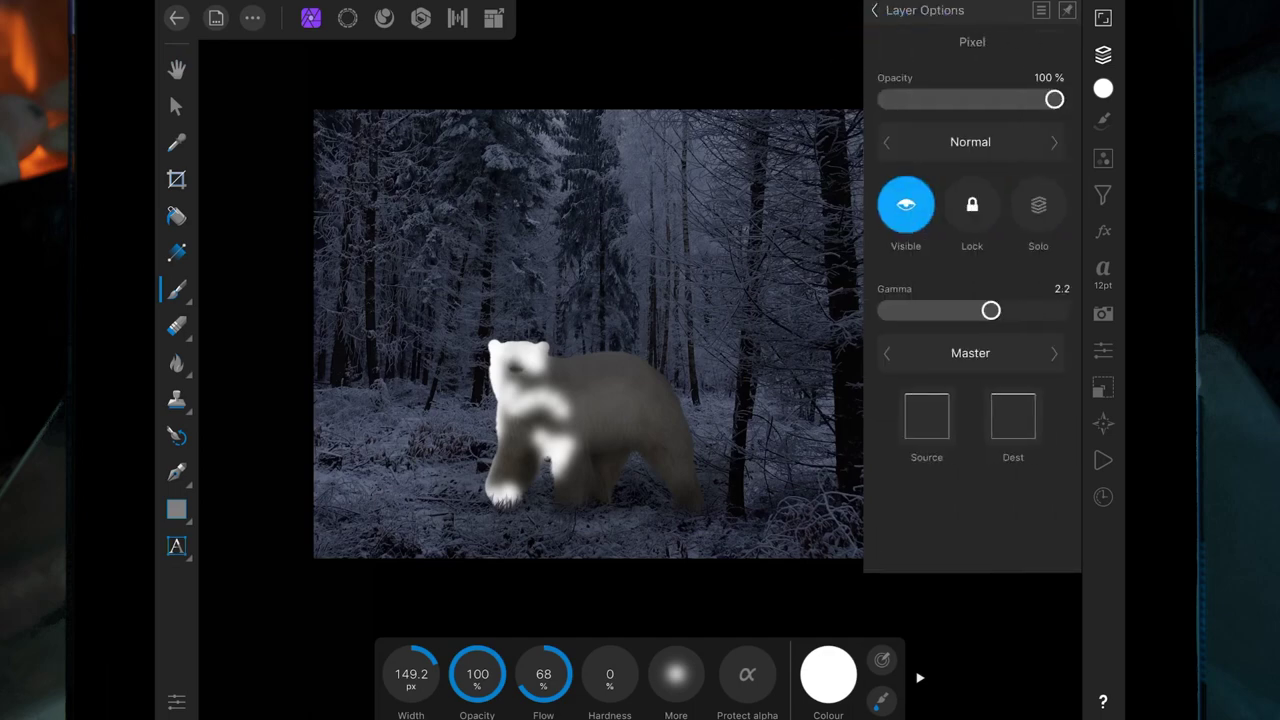
{"action": "left_click", "coordinate": [970, 142]}
{"action": "scroll", "coordinate": [770, 227], "scroll_direction": "down", "scroll_amount": 7}
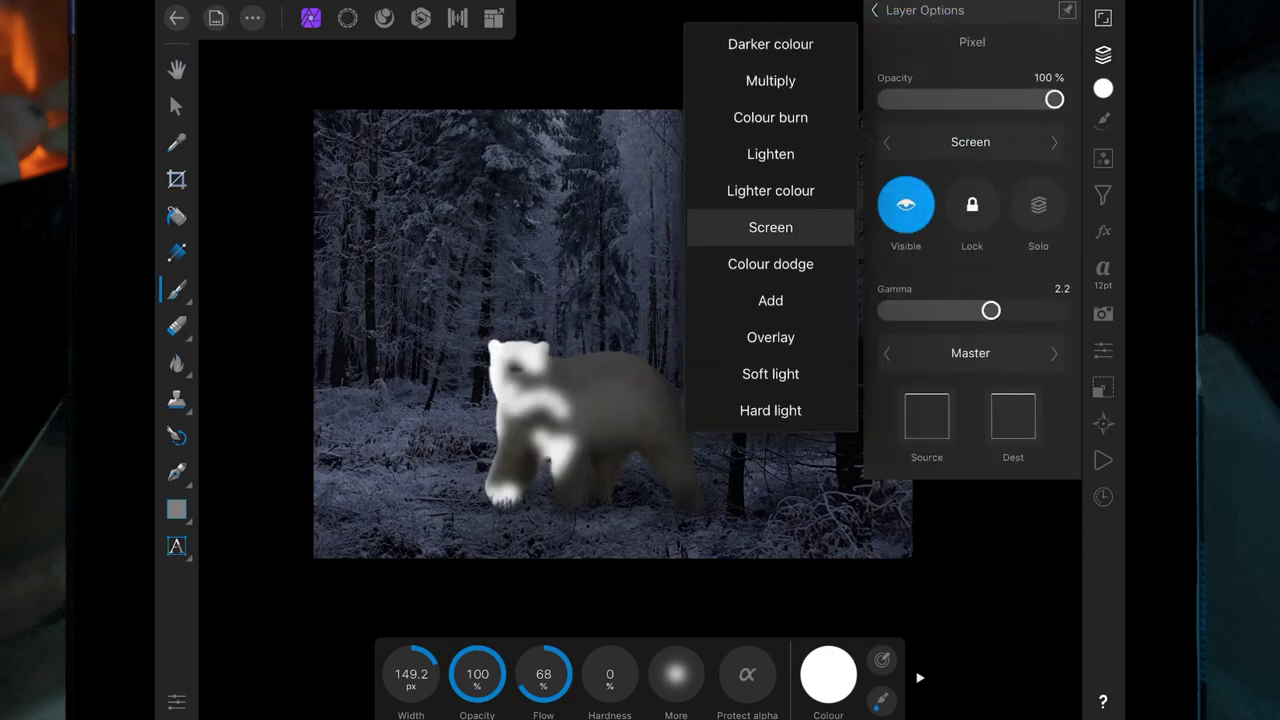
{"action": "left_click", "coordinate": [770, 373]}
{"action": "left_click_drag", "start_coordinate": [1054, 99], "coordinate": [955, 99]}
{"action": "left_click", "coordinate": [508, 443]}
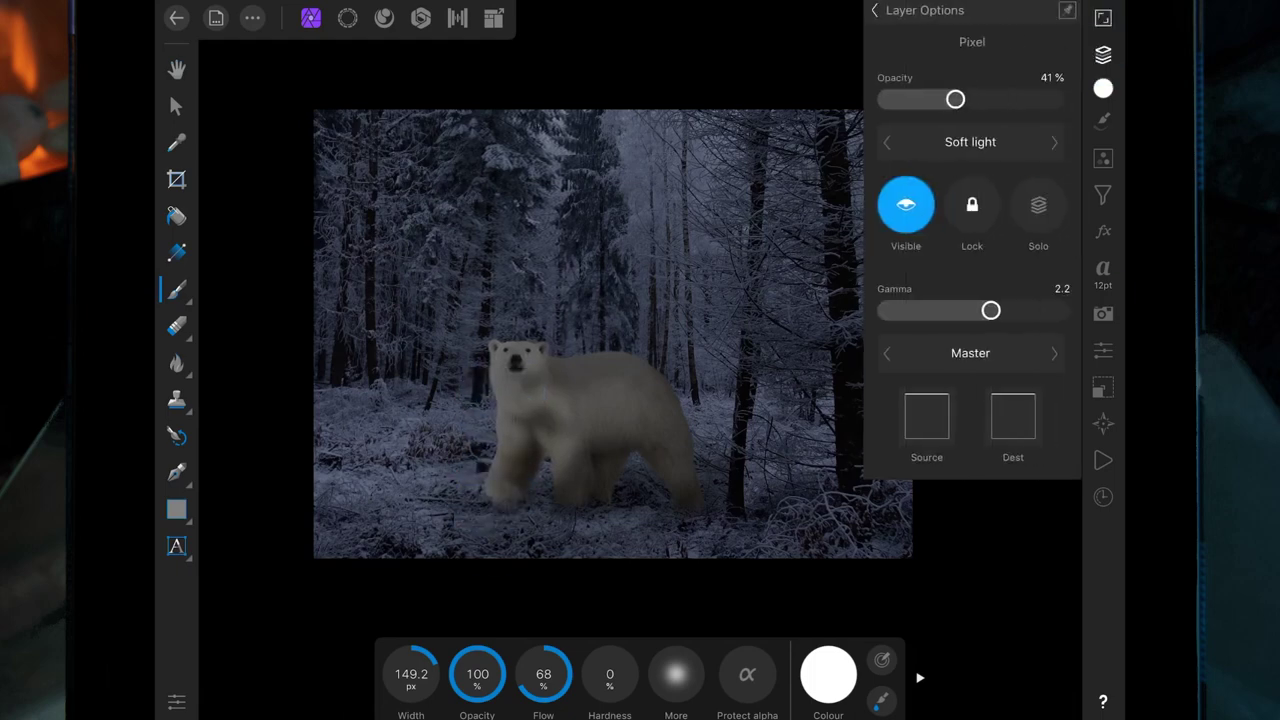
{"action": "left_click_drag", "start_coordinate": [957, 99], "coordinate": [925, 99]}
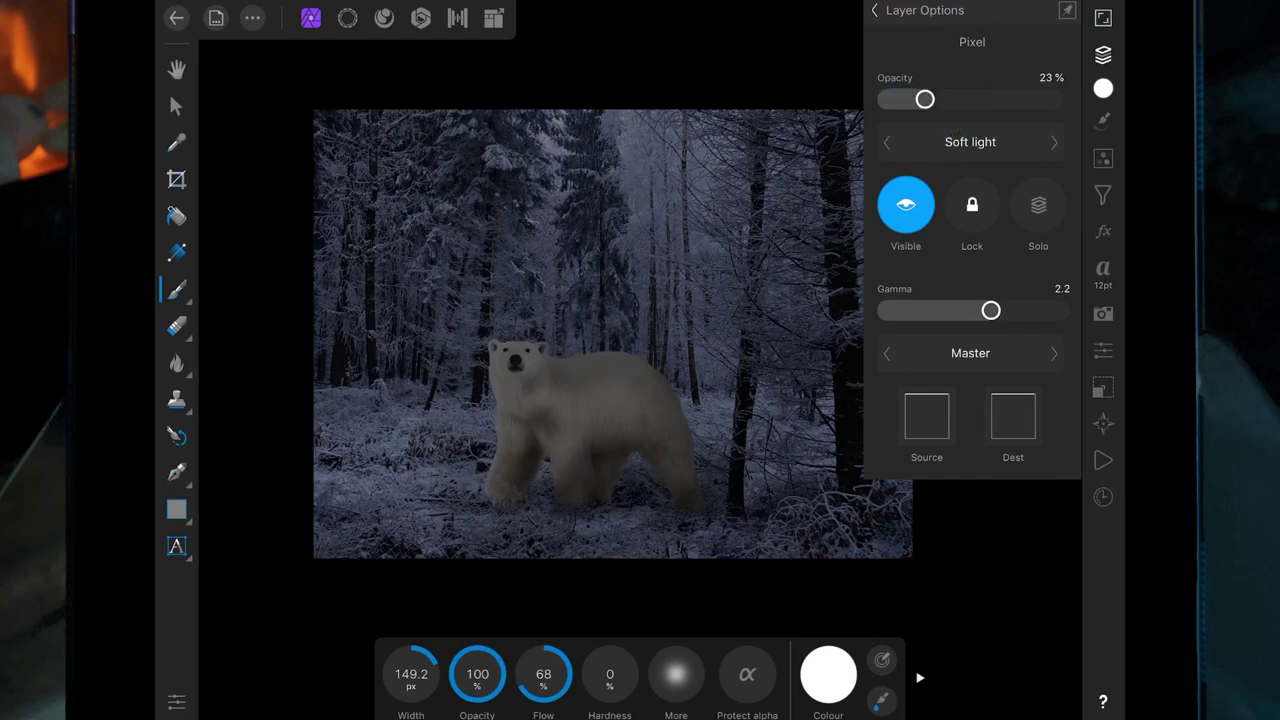
{"action": "left_click", "coordinate": [875, 10]}
{"action": "left_click", "coordinate": [1103, 54]}
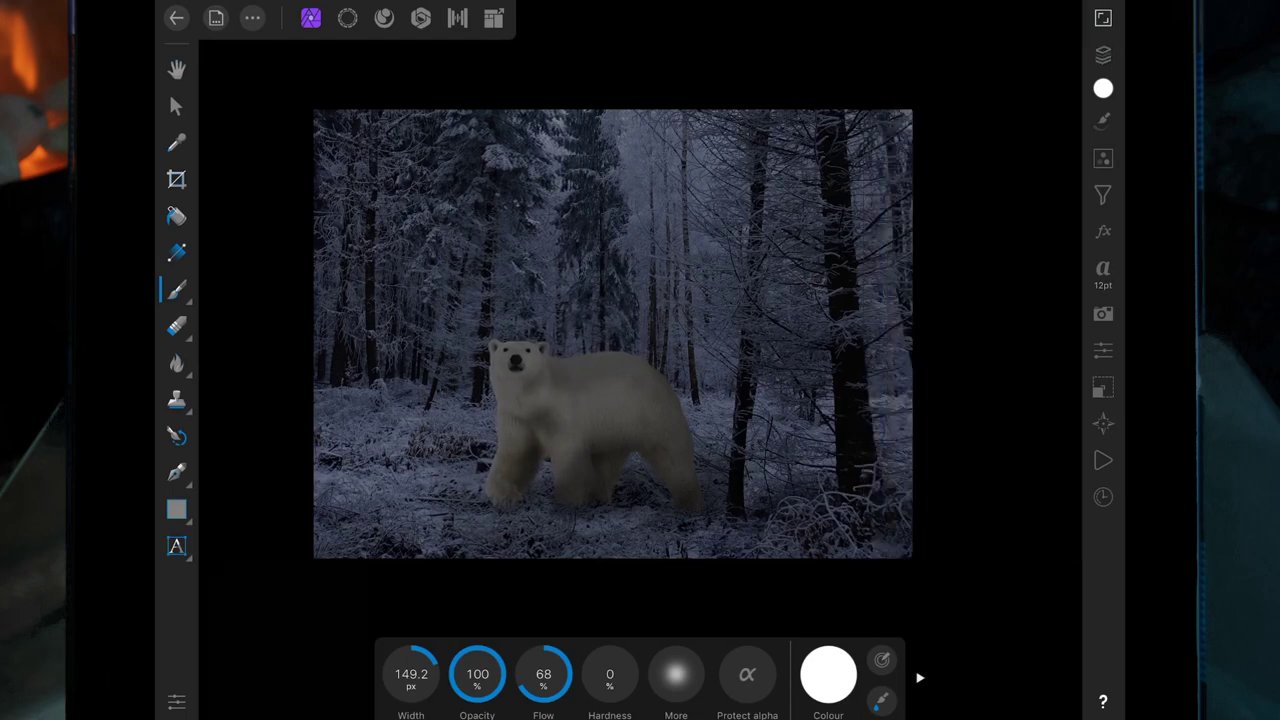
Step: Fine-tune the opacity of the third Pixel layer
{"action": "left_click", "coordinate": [1103, 54]}
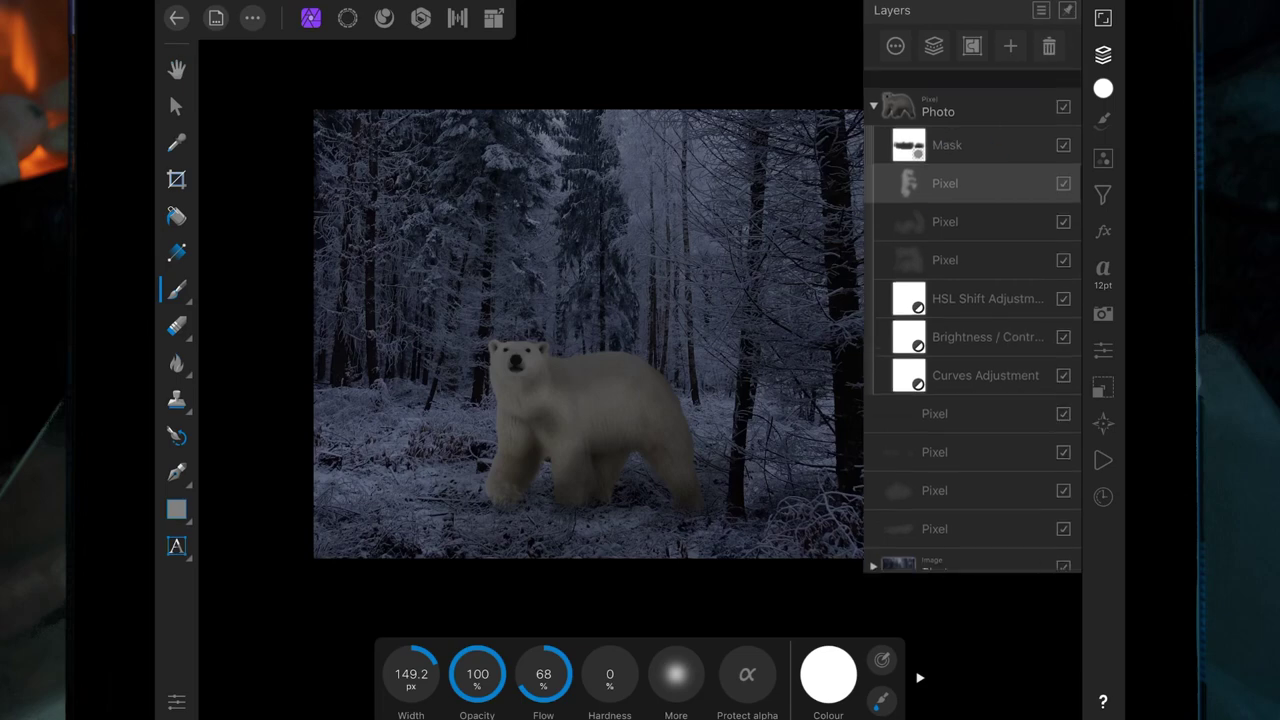
{"action": "left_click", "coordinate": [945, 242]}
{"action": "left_click", "coordinate": [945, 242]}
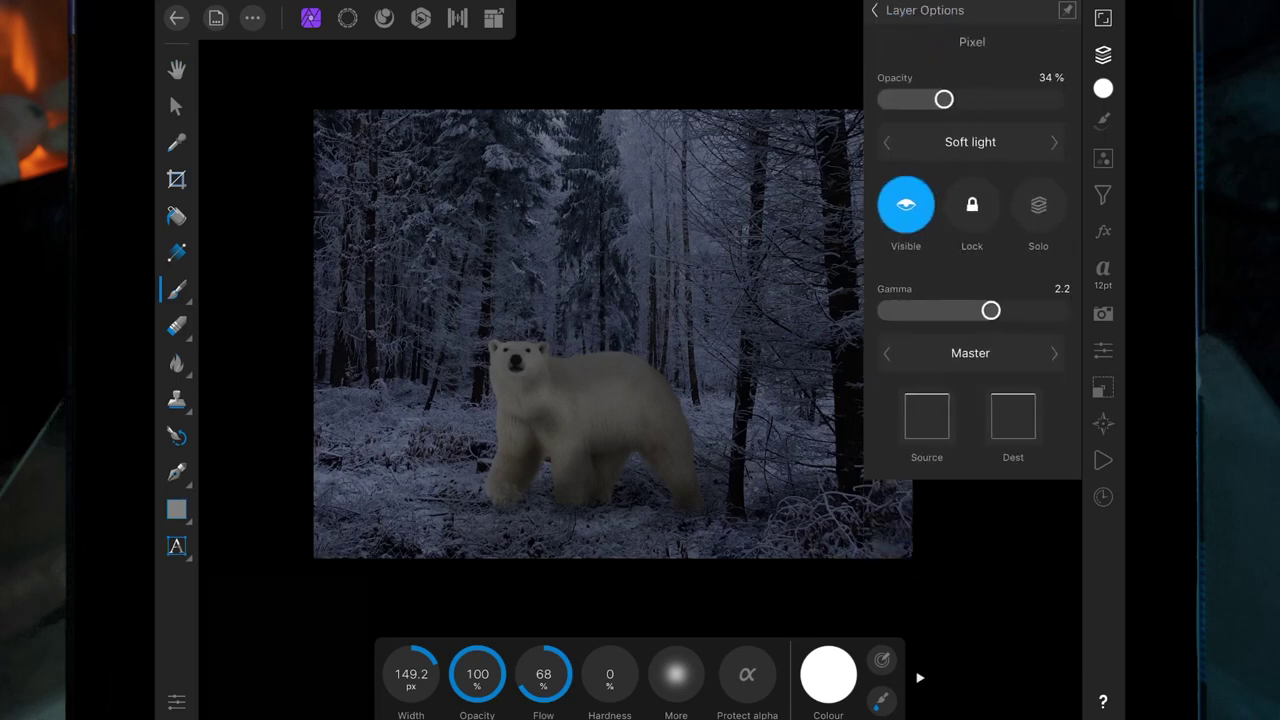
{"action": "left_click_drag", "start_coordinate": [935, 99], "coordinate": [930, 99]}
{"action": "left_click", "coordinate": [875, 10]}
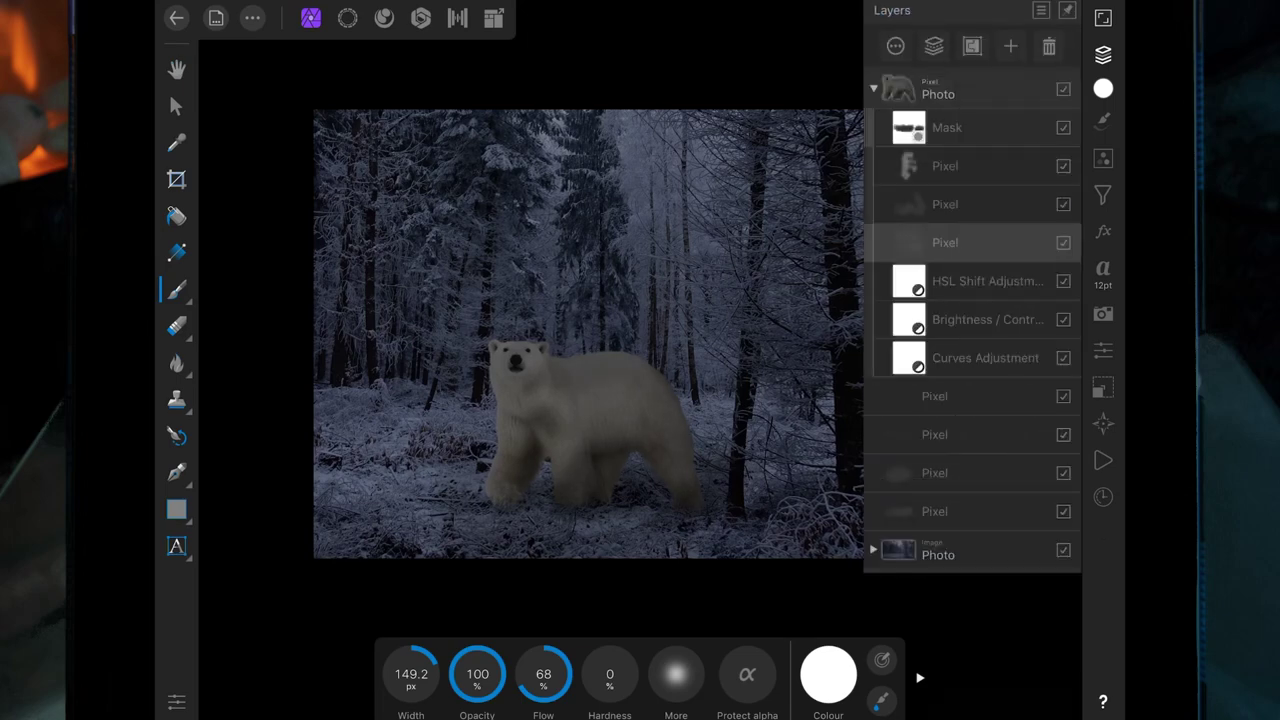
{"action": "left_click", "coordinate": [1103, 54]}
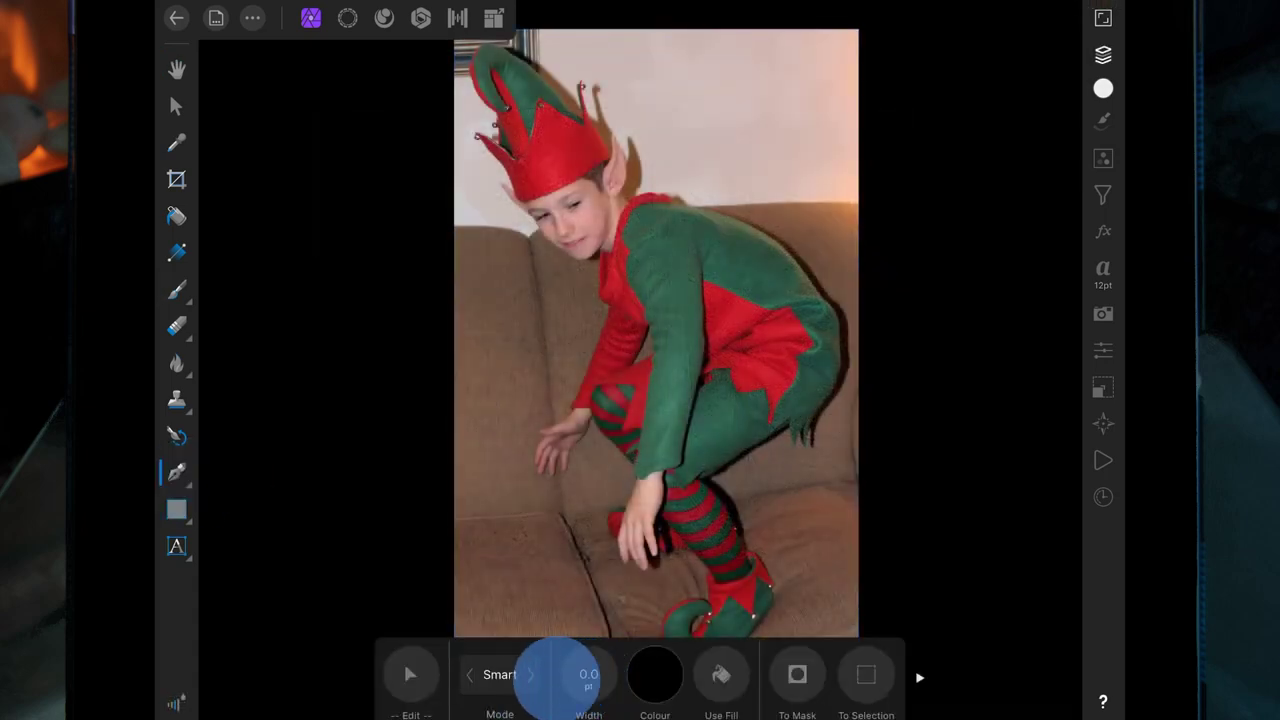
Step: Start a Pen outline at the elf's eyebrow and trace down his cheek and chin
{"action": "scroll", "coordinate": [700, 375], "scroll_direction": "up", "scroll_amount": 5}
{"action": "scroll", "coordinate": [723, 470], "scroll_direction": "down", "scroll_amount": 5}
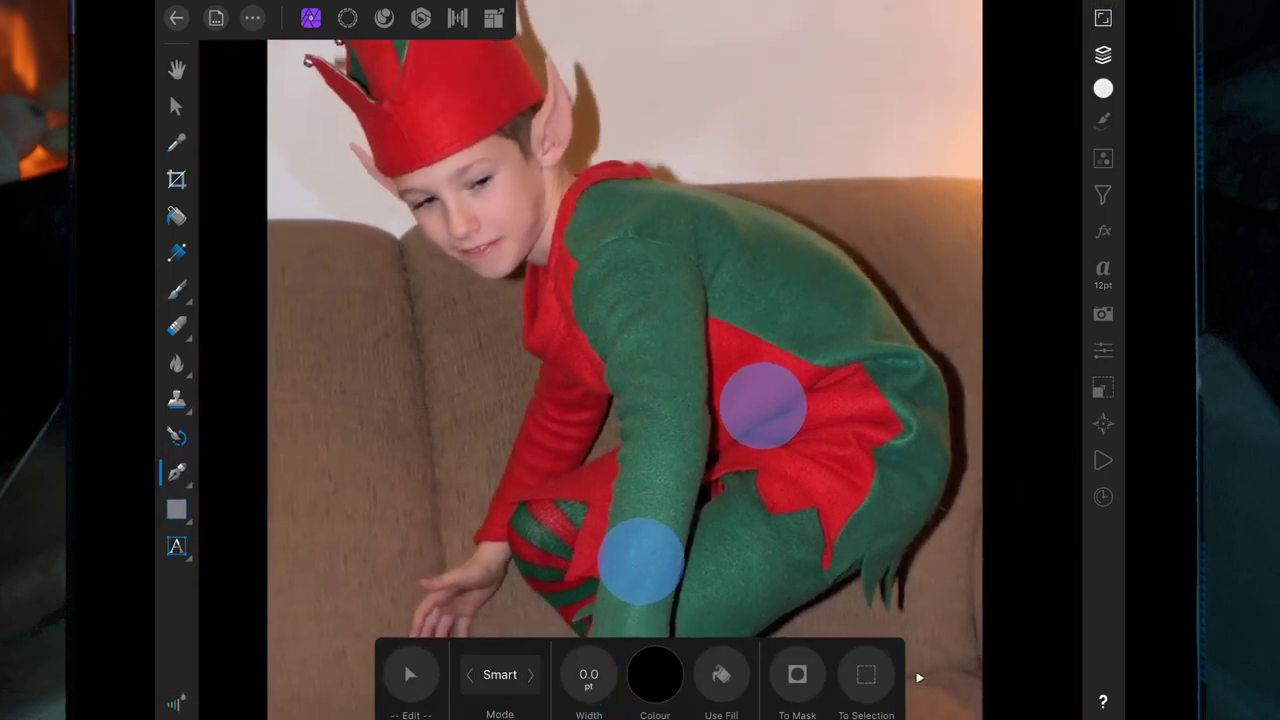
{"action": "scroll", "coordinate": [660, 411], "scroll_direction": "up", "scroll_amount": 5}
{"action": "scroll", "coordinate": [660, 411], "scroll_direction": "up", "scroll_amount": 2}
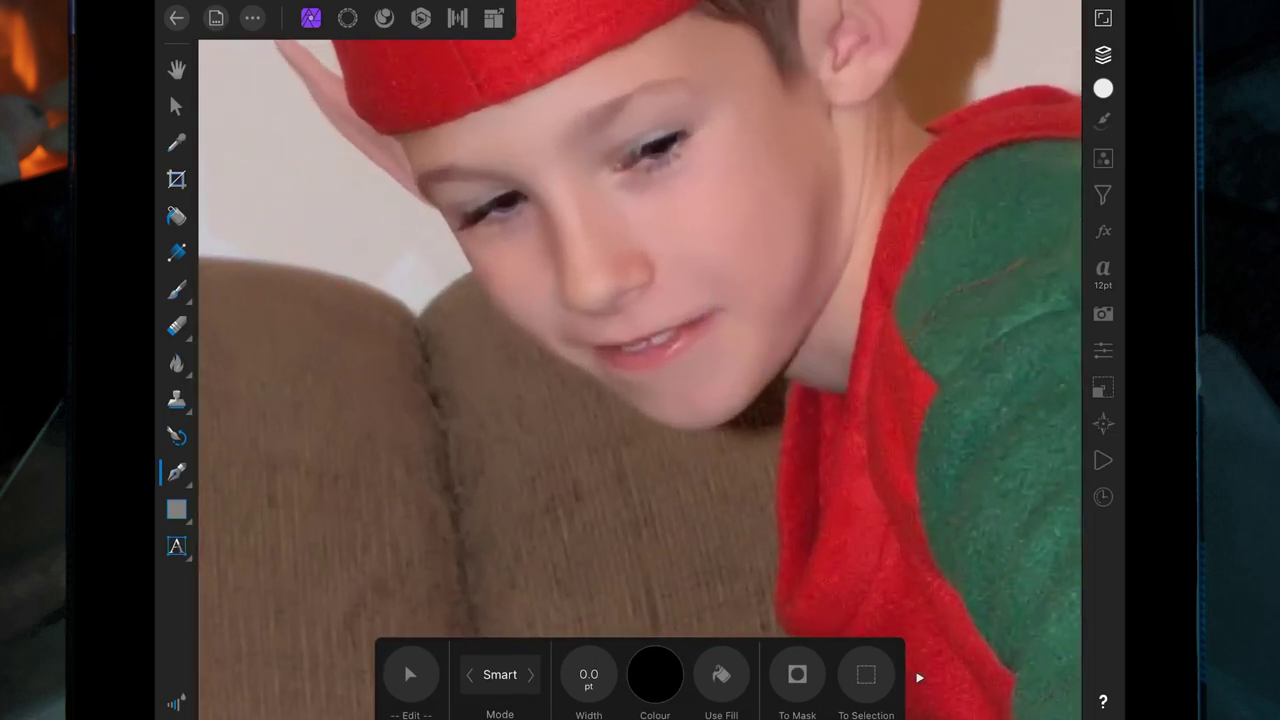
{"action": "left_click_drag", "start_coordinate": [432, 204], "coordinate": [445, 218]}
{"action": "left_click", "coordinate": [545, 345]}
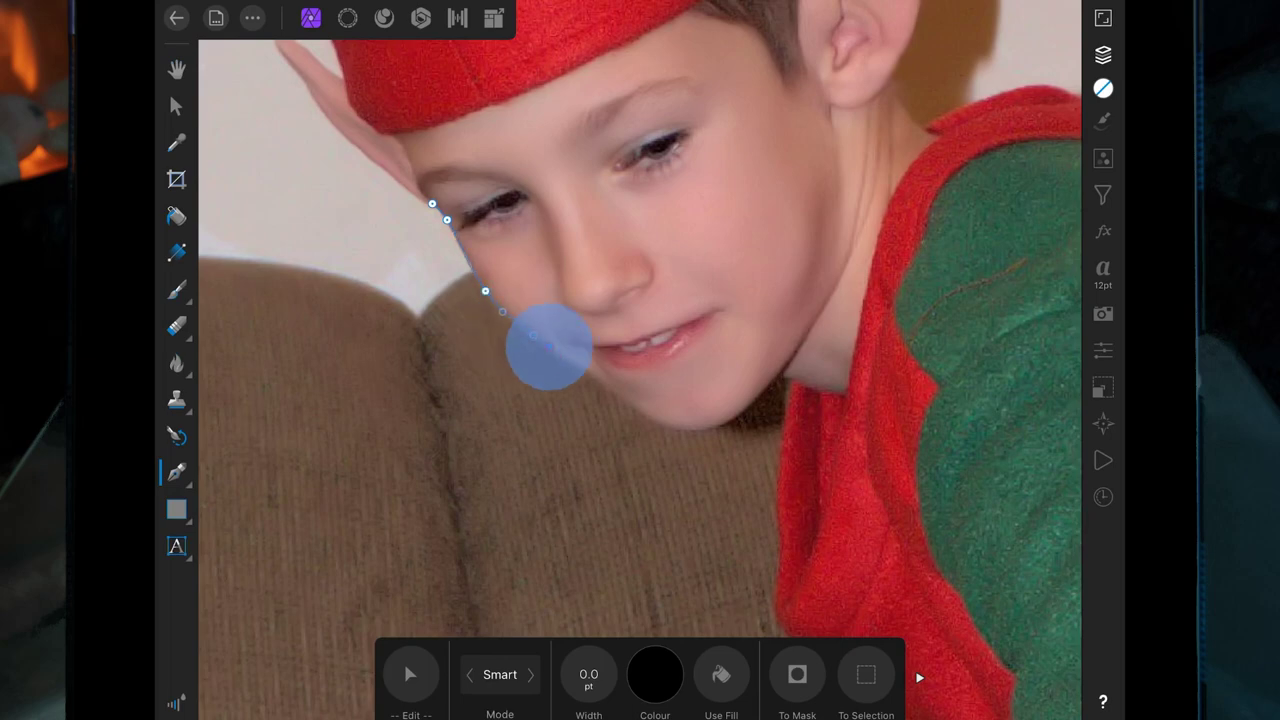
{"action": "left_click", "coordinate": [620, 392]}
{"action": "left_click", "coordinate": [669, 425]}
{"action": "left_click", "coordinate": [740, 413]}
Step: Continue the outline down the red sleeve and along its lower edge
{"action": "scroll", "coordinate": [723, 312], "scroll_direction": "down", "scroll_amount": 3}
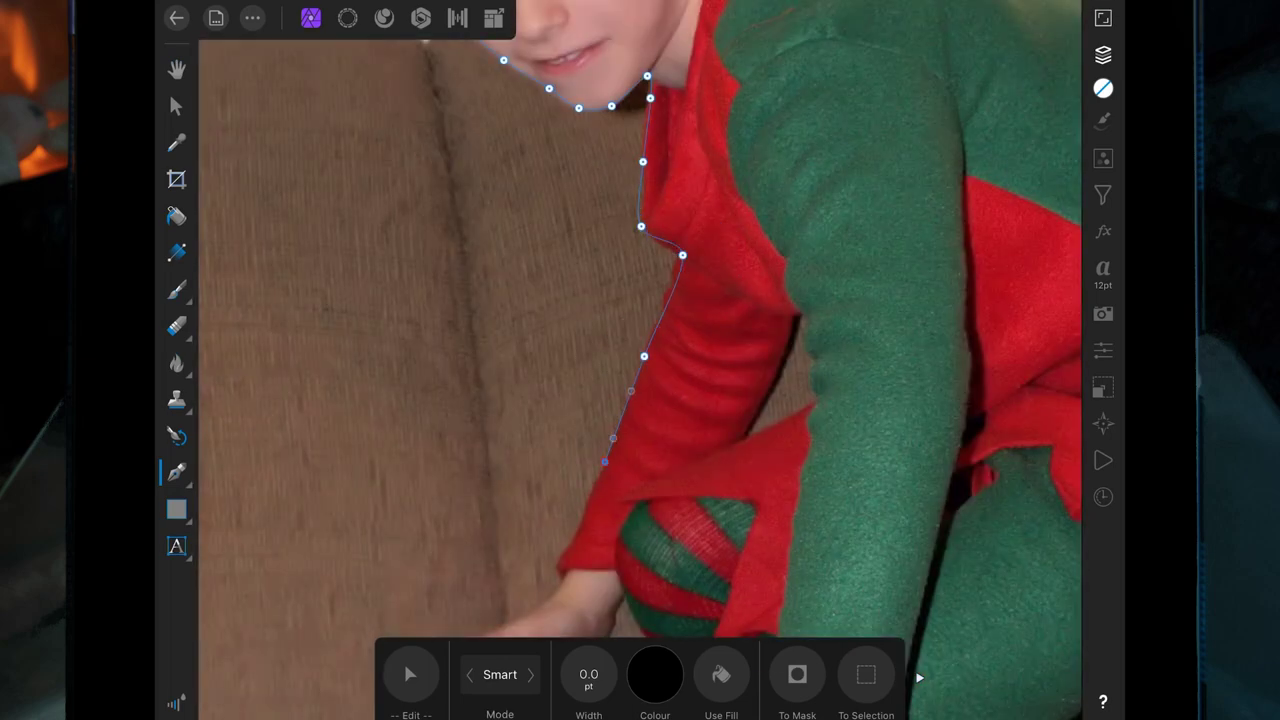
{"action": "left_click", "coordinate": [737, 443]}
{"action": "left_click", "coordinate": [750, 424]}
{"action": "left_click", "coordinate": [775, 381]}
{"action": "left_click", "coordinate": [791, 316]}
{"action": "left_click", "coordinate": [803, 316]}
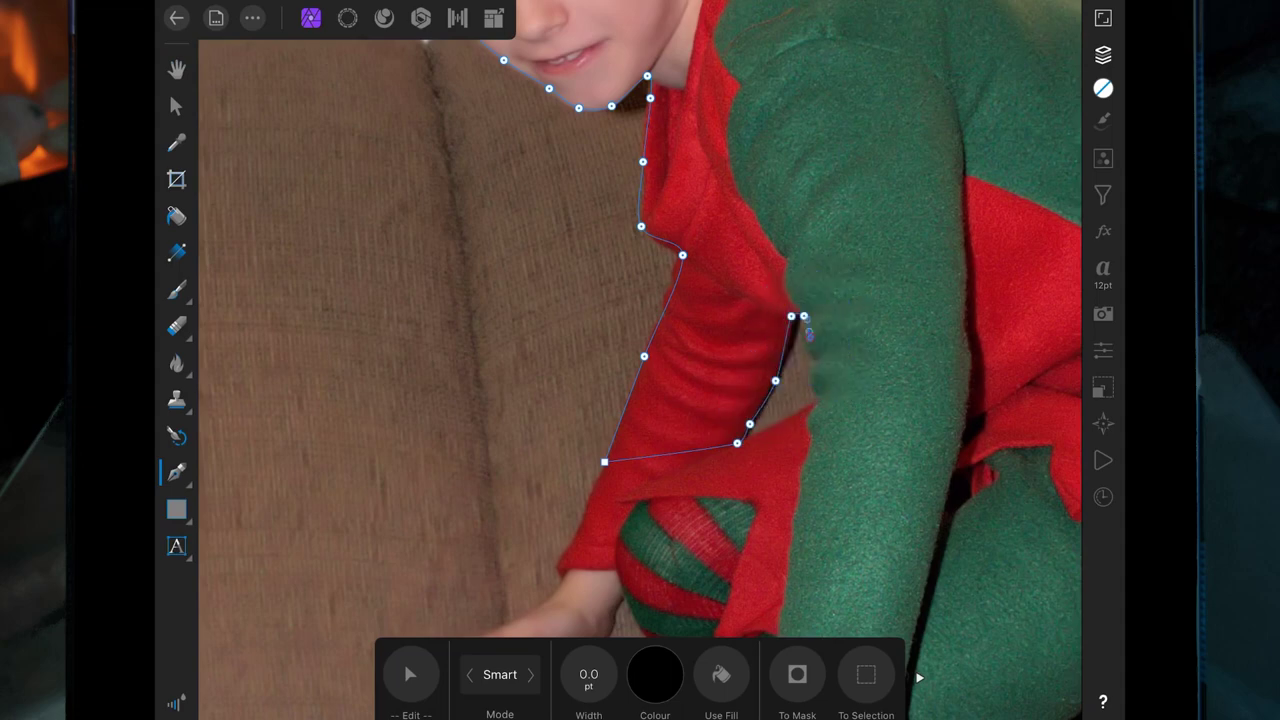
{"action": "scroll", "coordinate": [846, 357], "scroll_direction": "up", "scroll_amount": 3}
Step: Trace up the sleeve's inner edge and down the green arm to the wrist
{"action": "left_click", "coordinate": [738, 318]}
{"action": "left_click", "coordinate": [760, 347]}
{"action": "left_click", "coordinate": [746, 363]}
{"action": "left_click", "coordinate": [753, 402]}
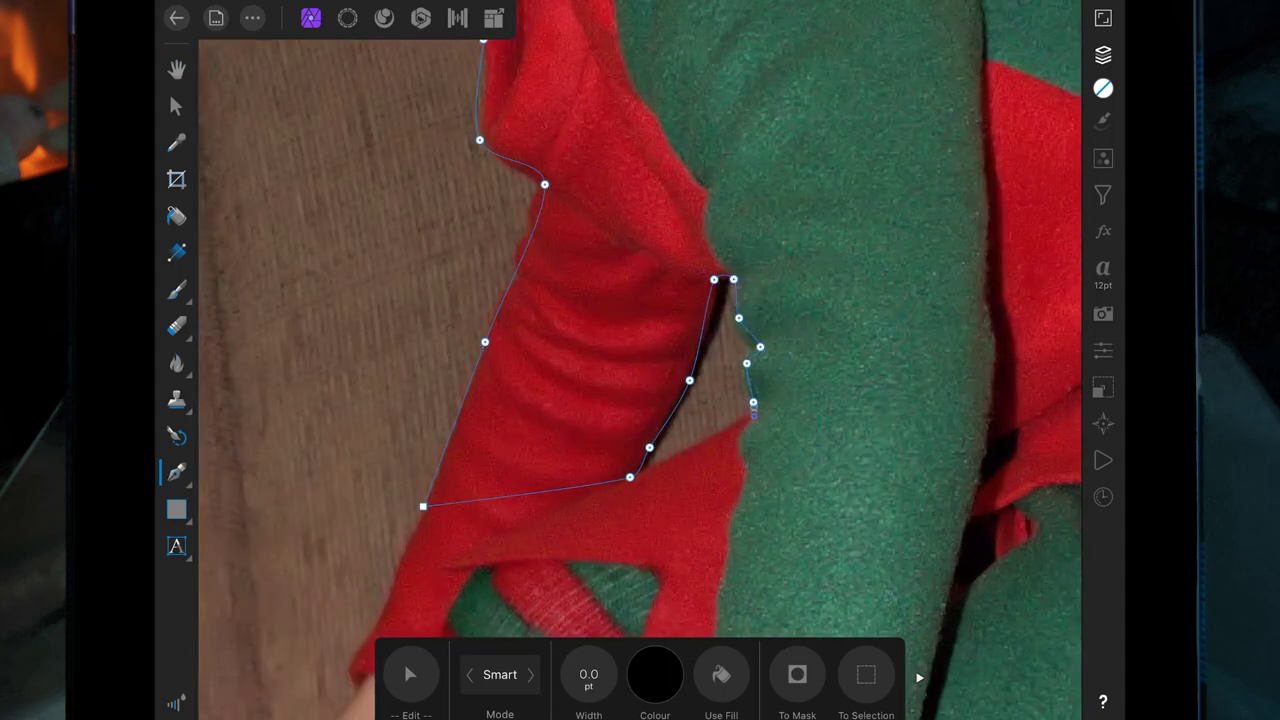
{"action": "left_click", "coordinate": [744, 437]}
{"action": "scroll", "coordinate": [720, 400], "scroll_direction": "down", "scroll_amount": 3}
{"action": "left_click", "coordinate": [735, 418]}
{"action": "left_click", "coordinate": [724, 446]}
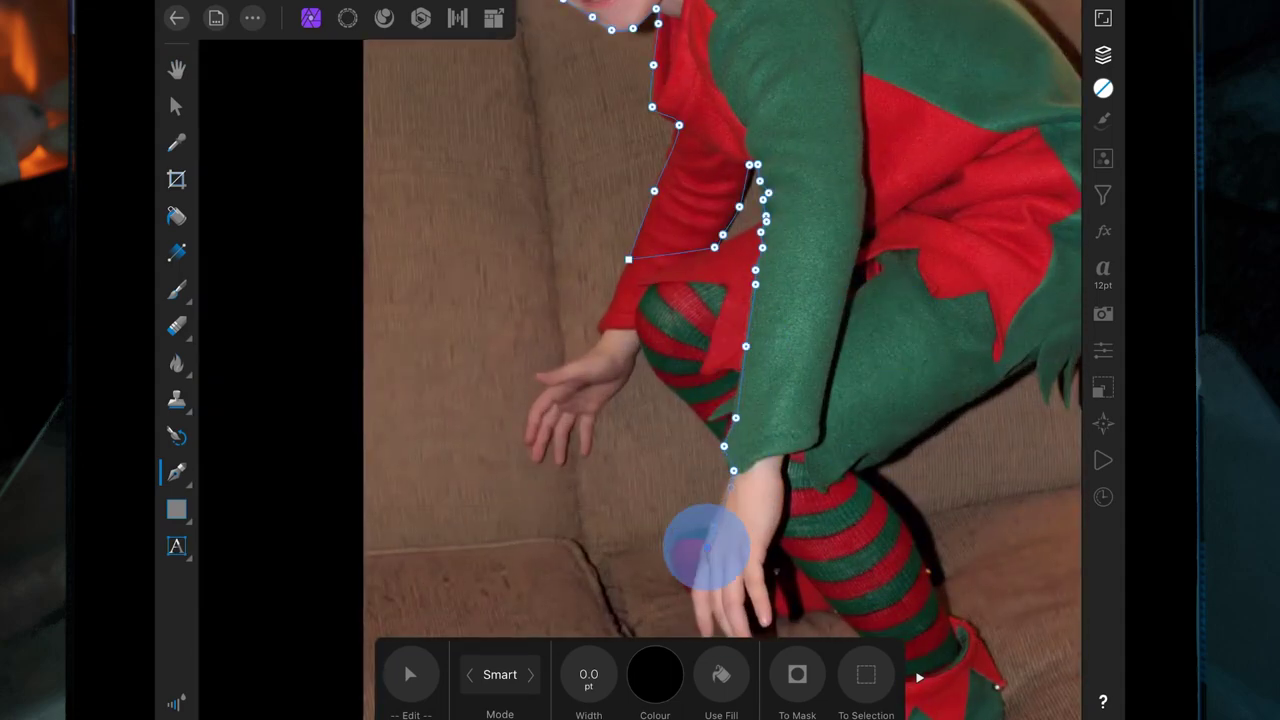
{"action": "scroll", "coordinate": [706, 546], "scroll_direction": "up", "scroll_amount": 3}
Step: Outline the elf's hand, working around the fingertips and back up the hand
{"action": "left_click", "coordinate": [580, 374]}
{"action": "left_click", "coordinate": [557, 456]}
{"action": "left_click", "coordinate": [579, 549]}
{"action": "left_click", "coordinate": [606, 531]}
{"action": "left_click", "coordinate": [657, 566]}
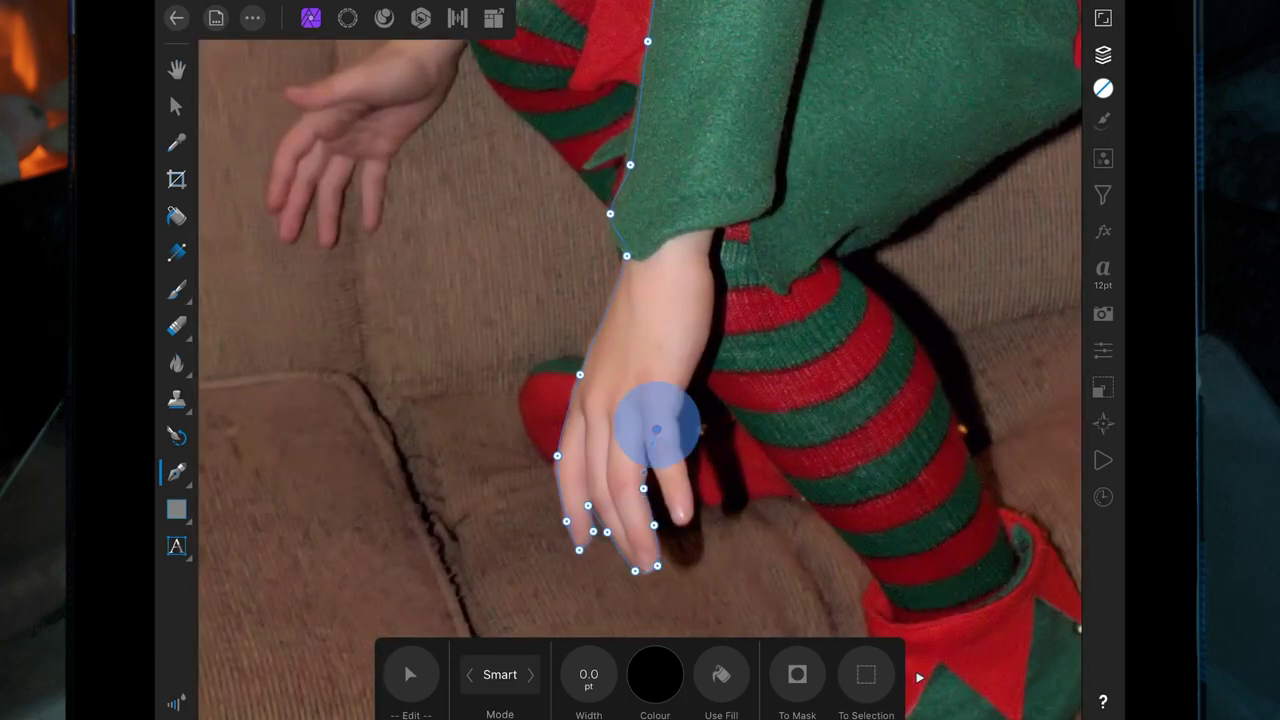
{"action": "left_click", "coordinate": [645, 475]}
{"action": "left_click", "coordinate": [662, 492]}
{"action": "left_click", "coordinate": [694, 517]}
{"action": "left_click", "coordinate": [681, 448]}
{"action": "left_click", "coordinate": [677, 417]}
{"action": "left_click", "coordinate": [687, 387]}
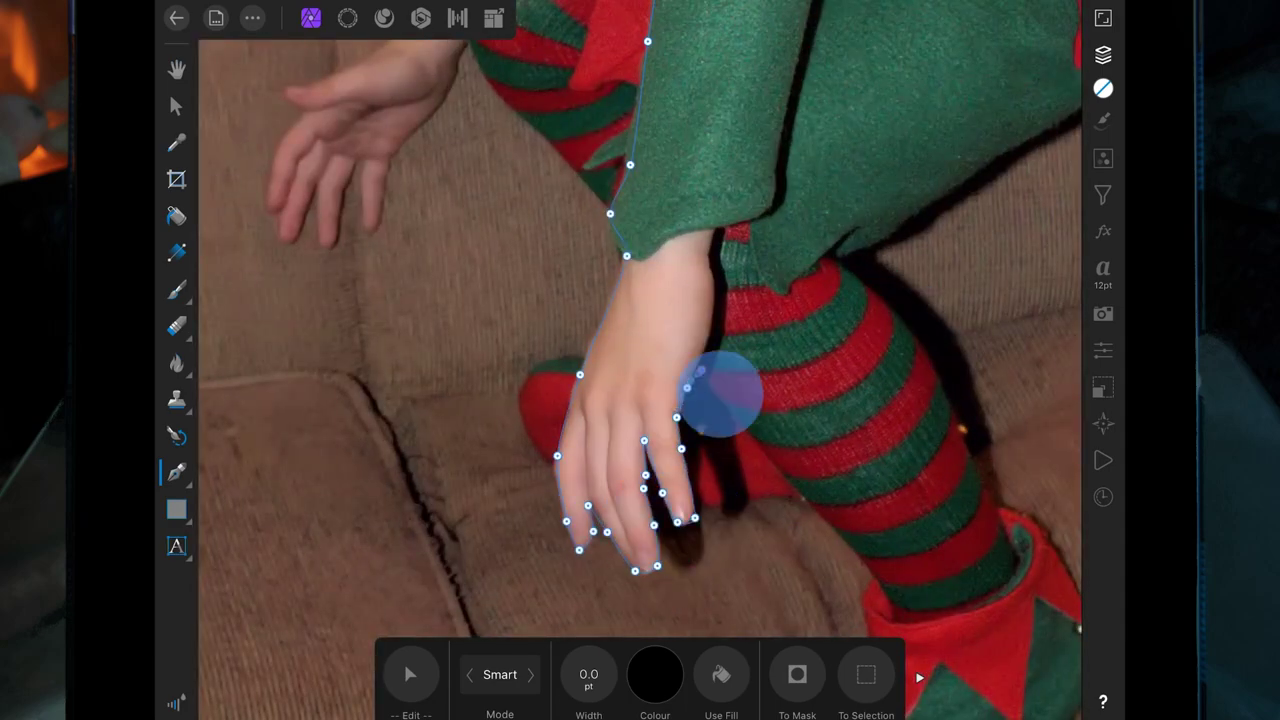
{"action": "scroll", "coordinate": [722, 393], "scroll_direction": "down", "scroll_amount": 3}
{"action": "scroll", "coordinate": [691, 337], "scroll_direction": "up", "scroll_amount": 3}
Step: Trace down the leg, around the curled shoe toe, and back up the leg
{"action": "left_click", "coordinate": [639, 219]}
{"action": "left_click", "coordinate": [708, 291]}
{"action": "left_click", "coordinate": [706, 407]}
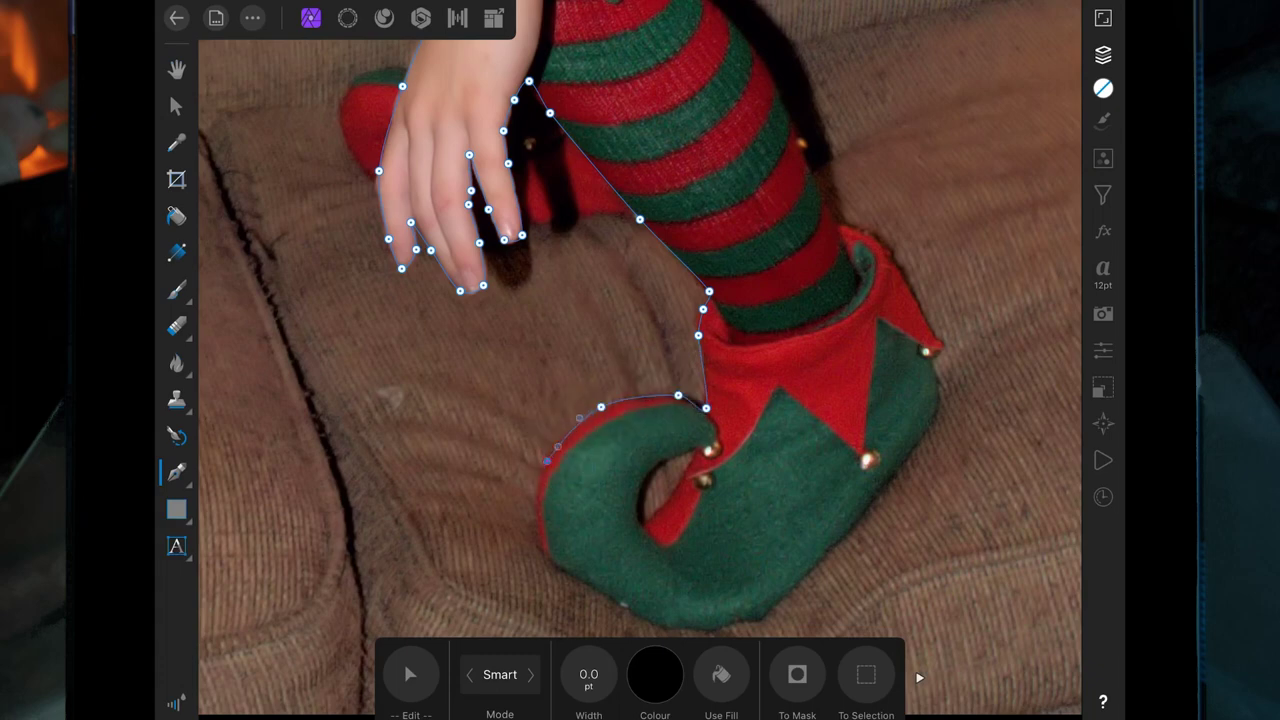
{"action": "left_click", "coordinate": [537, 534]}
{"action": "left_click", "coordinate": [606, 597]}
{"action": "left_click", "coordinate": [909, 312]}
{"action": "left_click", "coordinate": [832, 226]}
{"action": "left_click", "coordinate": [793, 158]}
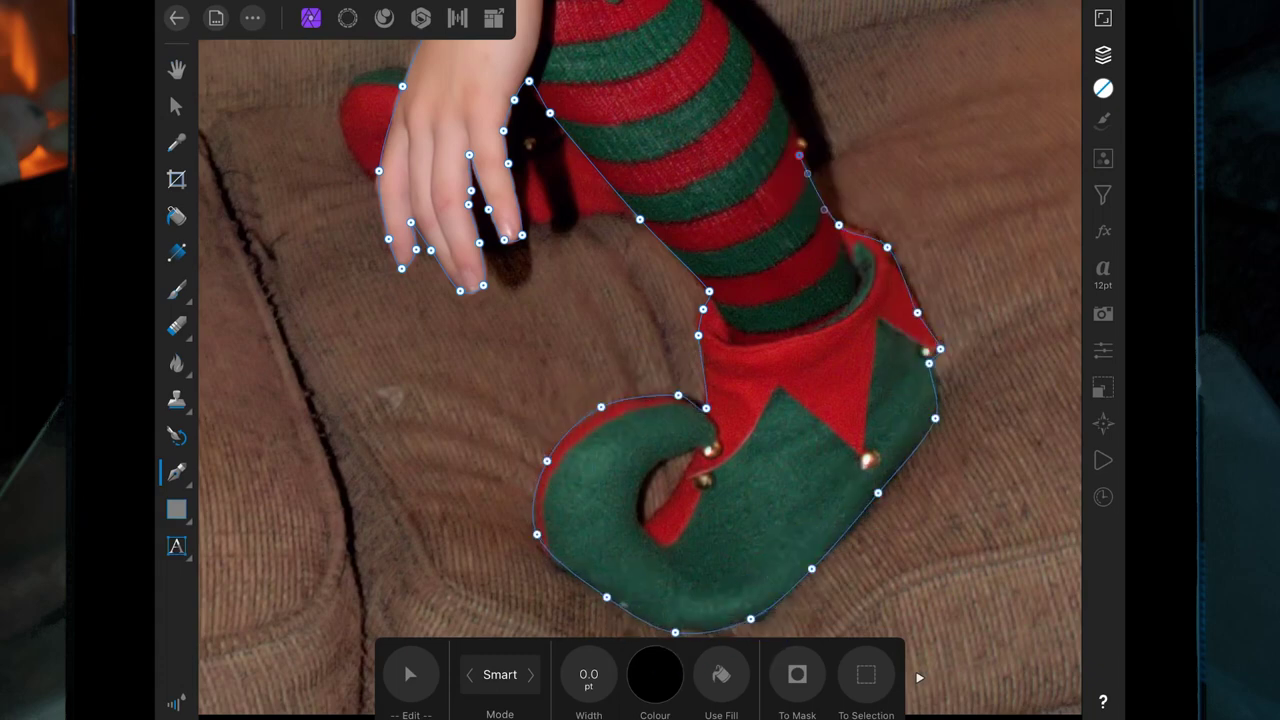
{"action": "scroll", "coordinate": [731, 223], "scroll_direction": "up", "scroll_amount": 3}
{"action": "left_click", "coordinate": [753, 247]}
{"action": "left_click", "coordinate": [903, 95]}
{"action": "scroll", "coordinate": [912, 386], "scroll_direction": "up", "scroll_amount": 5}
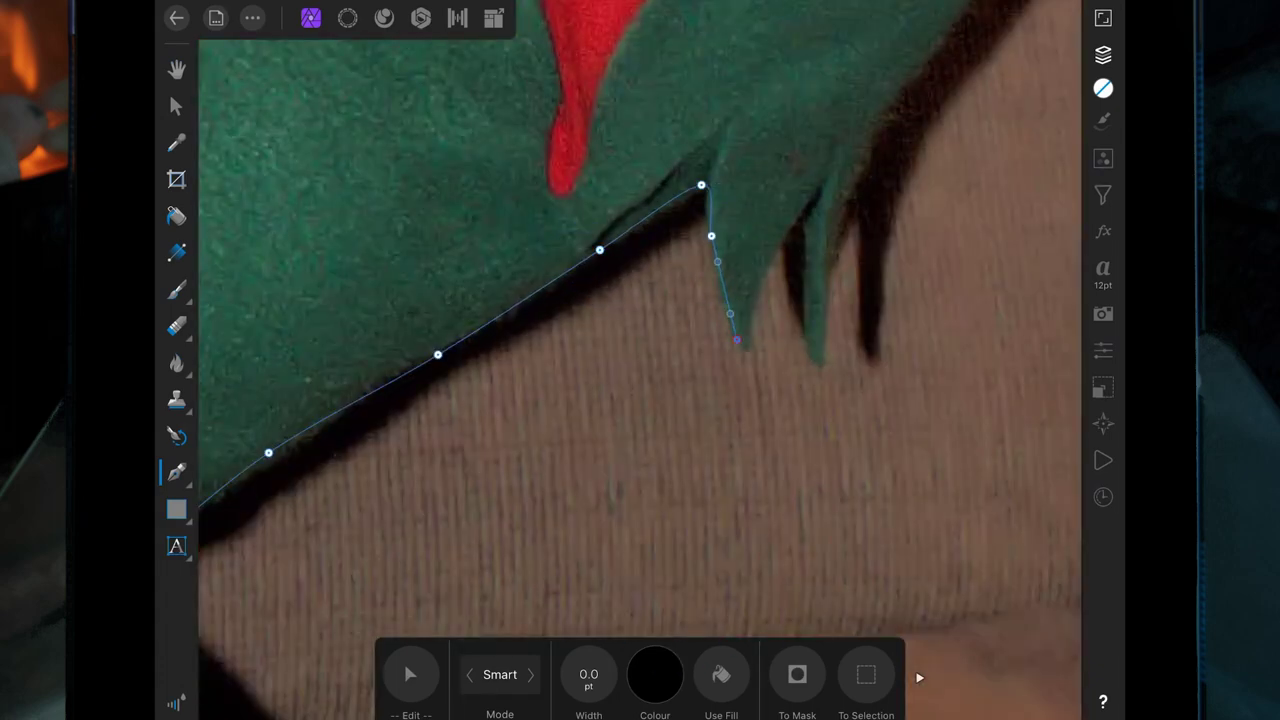
Step: Outline the jagged points of the tunic hem and the tunic's top edge
{"action": "left_click", "coordinate": [737, 340]}
{"action": "left_click", "coordinate": [771, 260]}
{"action": "left_click", "coordinate": [806, 199]}
{"action": "left_click", "coordinate": [808, 373]}
{"action": "left_click", "coordinate": [827, 268]}
{"action": "scroll", "coordinate": [921, 62], "scroll_direction": "up", "scroll_amount": 5}
{"action": "scroll", "coordinate": [911, 163], "scroll_direction": "up", "scroll_amount": 3}
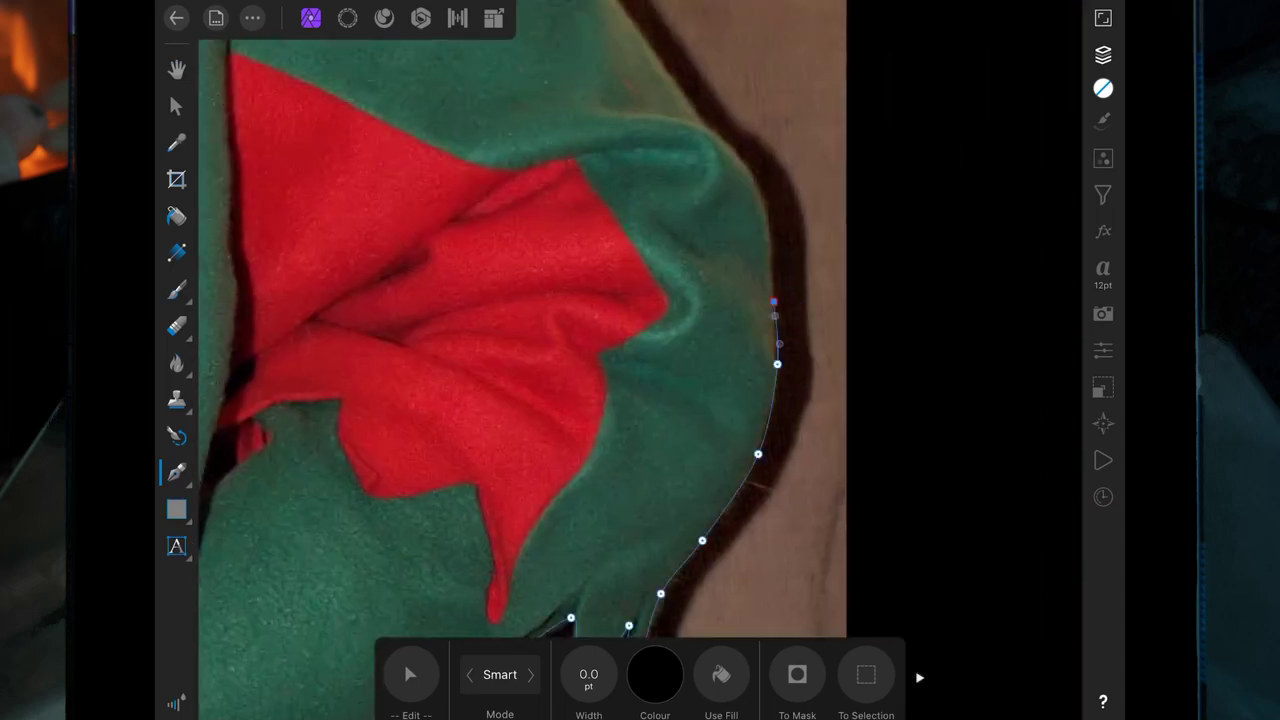
{"action": "scroll", "coordinate": [800, 400], "scroll_direction": "left", "scroll_amount": 3}
{"action": "left_click", "coordinate": [714, 234]}
{"action": "left_click", "coordinate": [549, 126]}
{"action": "left_click", "coordinate": [389, 63]}
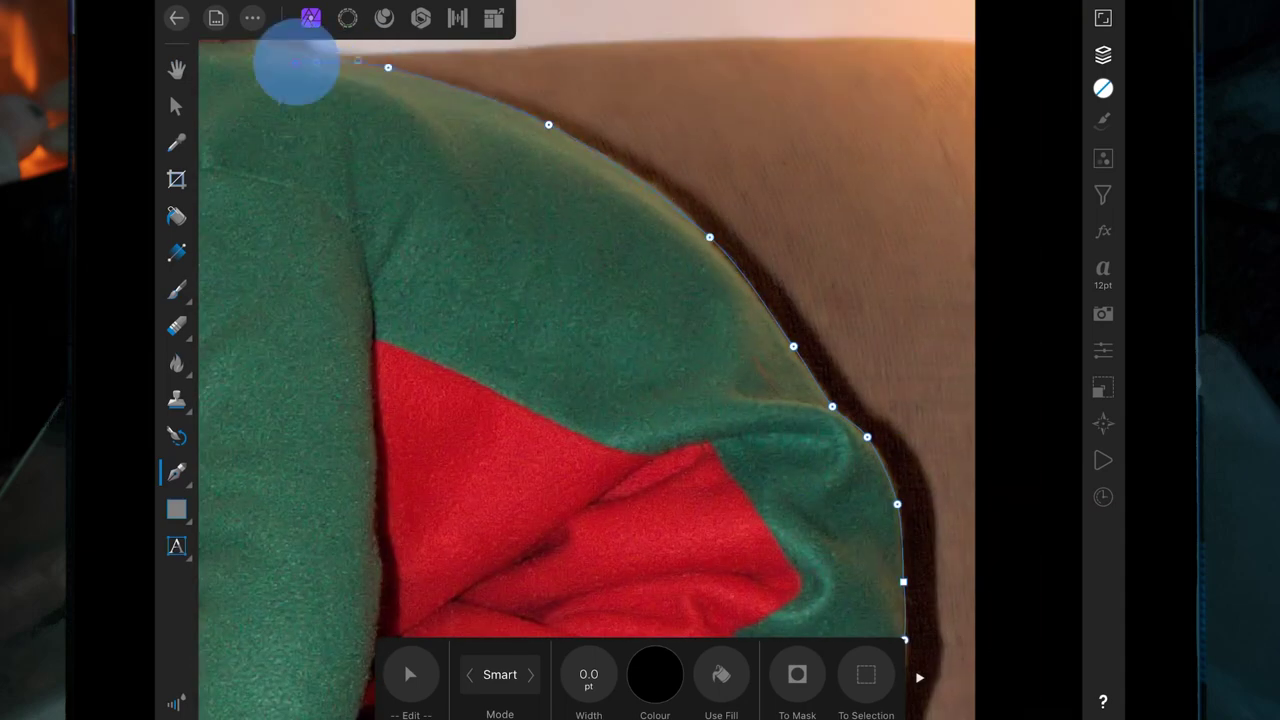
{"action": "scroll", "coordinate": [640, 360], "scroll_direction": "up", "scroll_amount": 5}
Step: Trace from the shoulder up the elf's ear, along the hat, to the bell at its tip
{"action": "left_click", "coordinate": [472, 299]}
{"action": "left_click", "coordinate": [337, 334]}
{"action": "left_click", "coordinate": [337, 299]}
{"action": "left_click", "coordinate": [343, 223]}
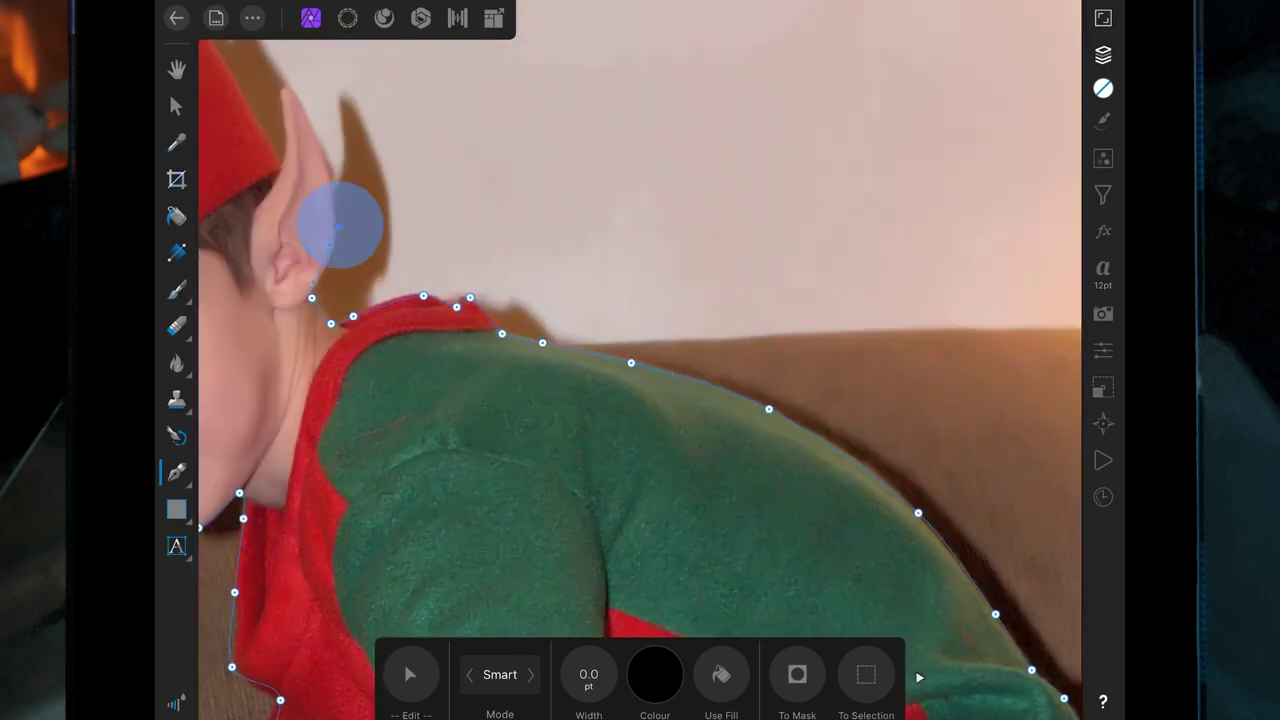
{"action": "left_click", "coordinate": [325, 159]}
{"action": "left_click", "coordinate": [293, 93]}
{"action": "scroll", "coordinate": [415, 378], "scroll_direction": "up", "scroll_amount": 5}
{"action": "left_click", "coordinate": [336, 226]}
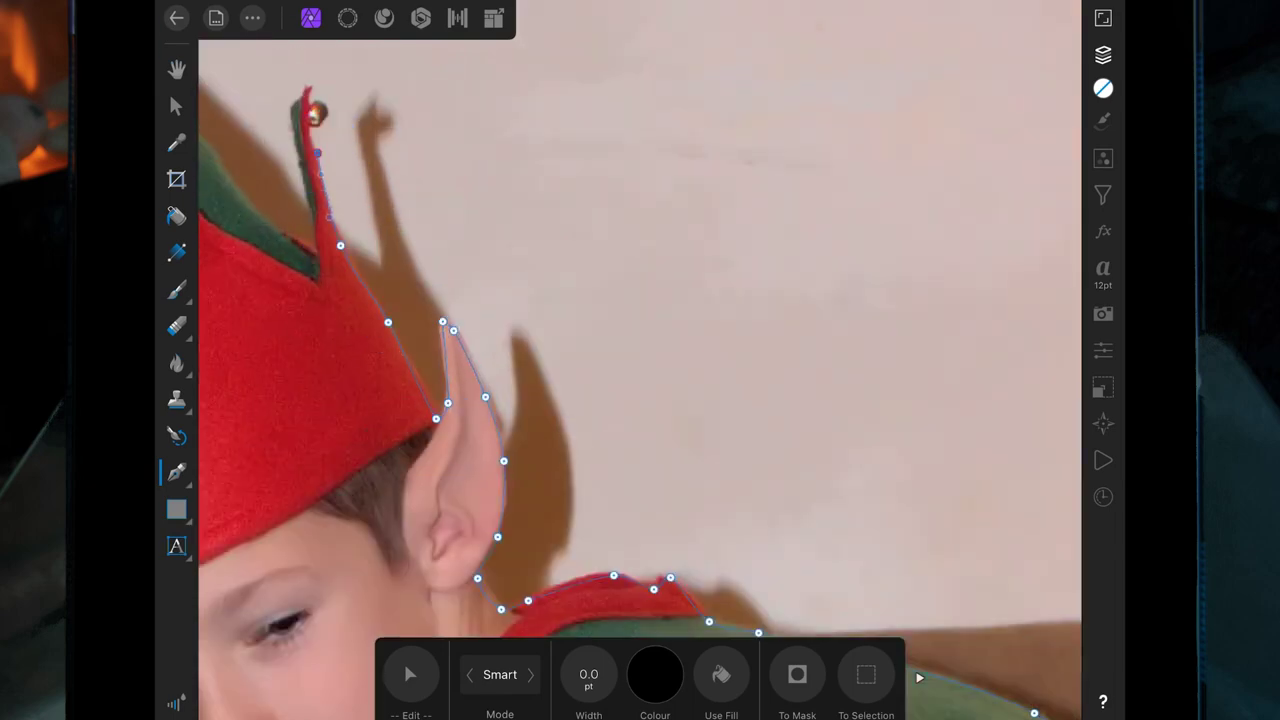
{"action": "scroll", "coordinate": [480, 150], "scroll_direction": "up", "scroll_amount": 5}
{"action": "left_click", "coordinate": [280, 335]}
{"action": "left_click", "coordinate": [286, 300]}
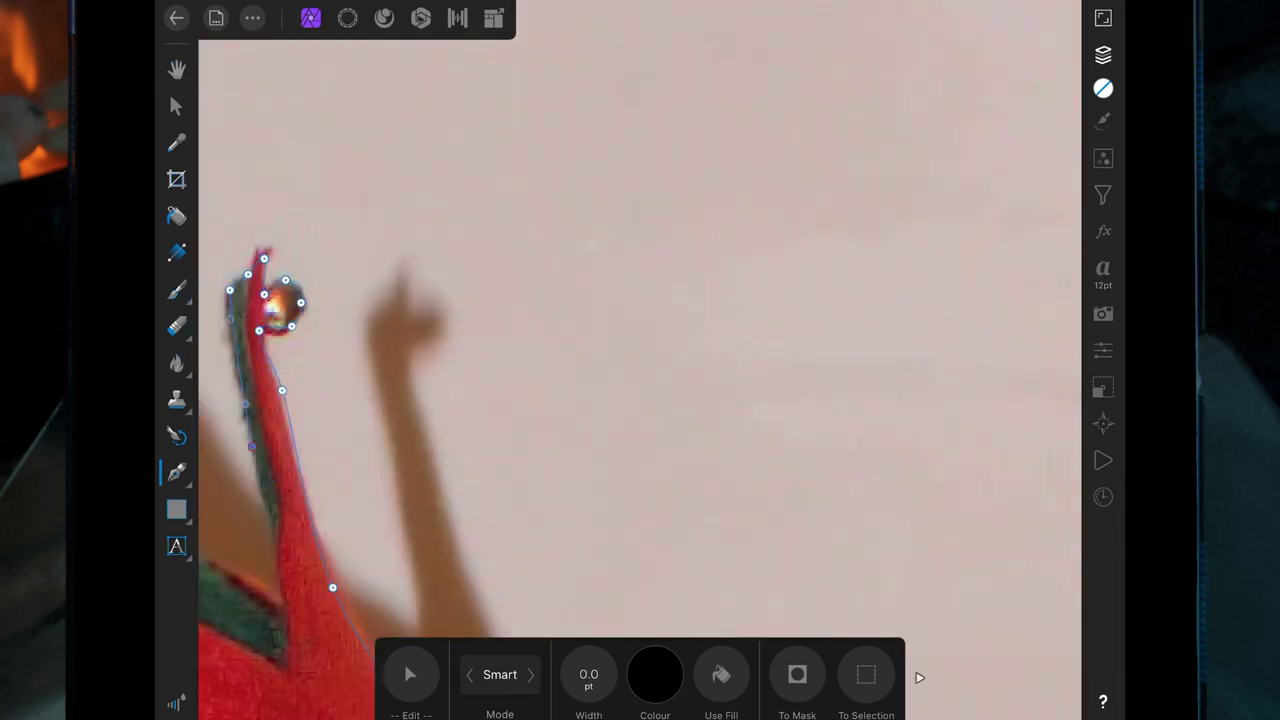
Step: Add points in the hat's inner corner and trace its left edge and tip
{"action": "scroll", "coordinate": [640, 360], "scroll_direction": "up", "scroll_amount": 5}
{"action": "left_click", "coordinate": [433, 400]}
{"action": "scroll", "coordinate": [640, 400], "scroll_direction": "down", "scroll_amount": 5}
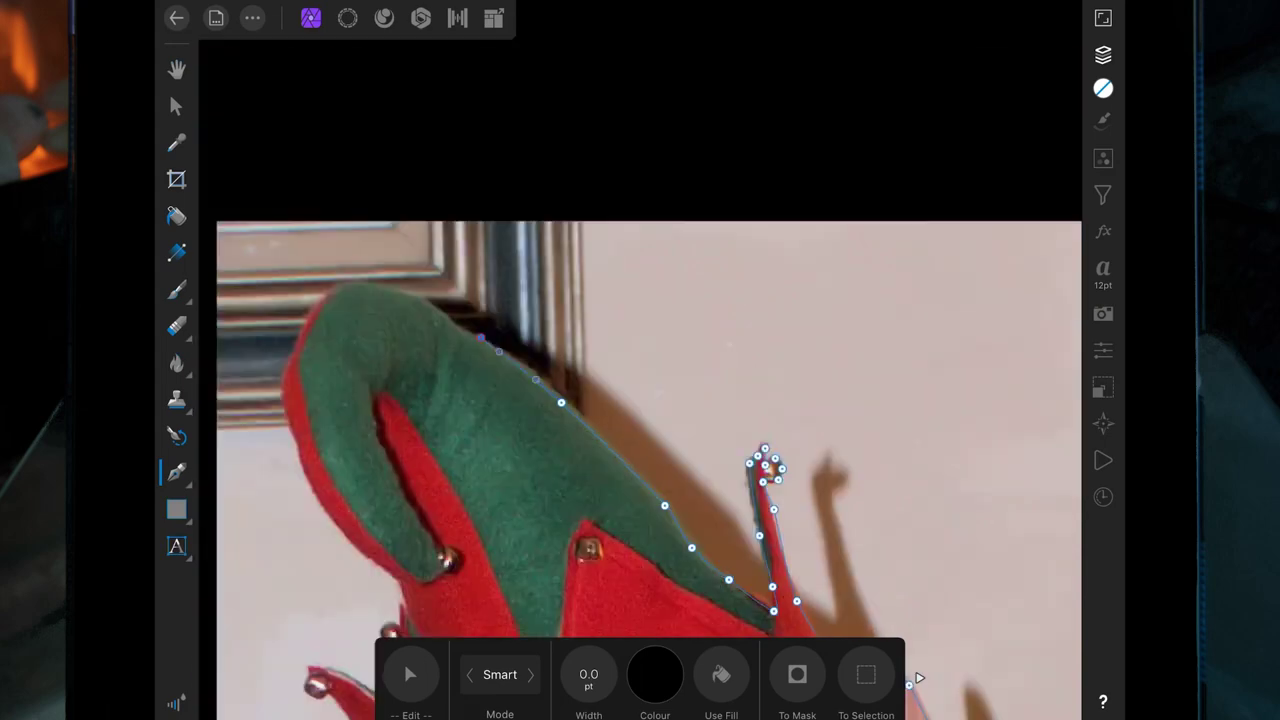
{"action": "left_click", "coordinate": [297, 342]}
{"action": "left_click", "coordinate": [283, 406]}
{"action": "left_click", "coordinate": [302, 452]}
{"action": "scroll", "coordinate": [507, 500], "scroll_direction": "up", "scroll_amount": 5}
{"action": "left_click", "coordinate": [403, 290]}
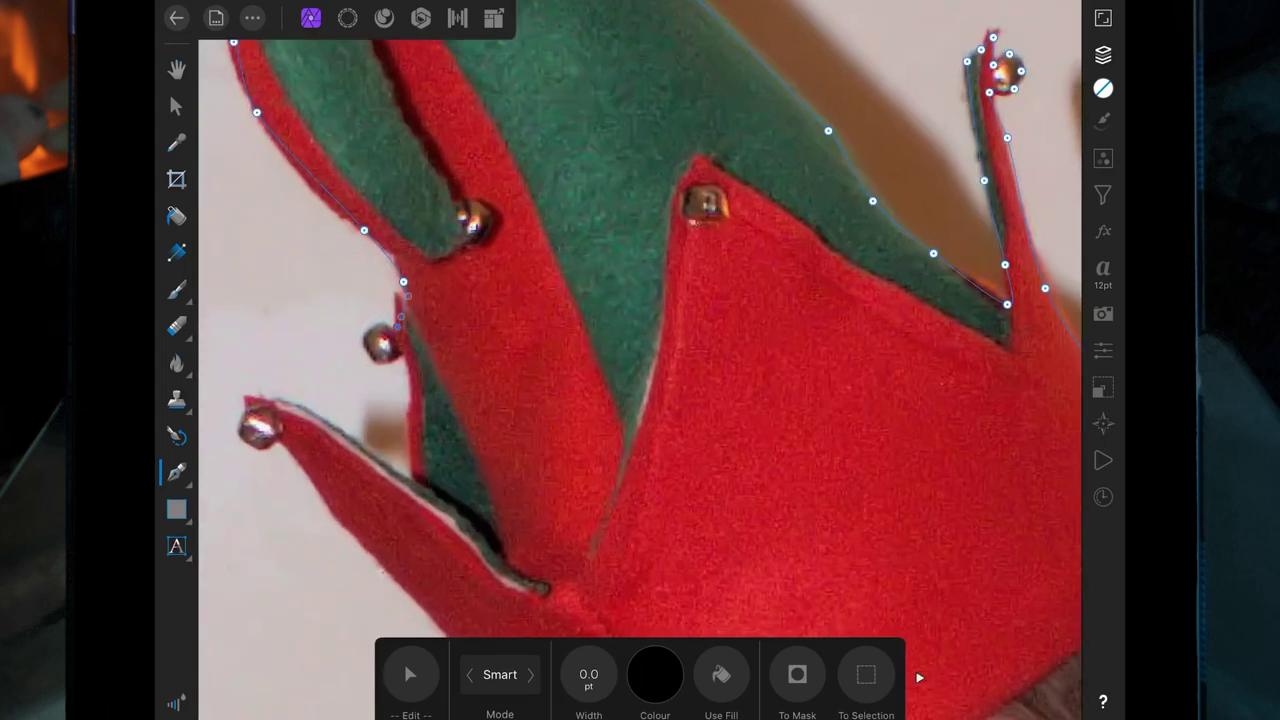
{"action": "scroll", "coordinate": [640, 360], "scroll_direction": "down", "scroll_amount": 5}
{"action": "left_click", "coordinate": [286, 423]}
{"action": "scroll", "coordinate": [640, 360], "scroll_direction": "down", "scroll_amount": 5}
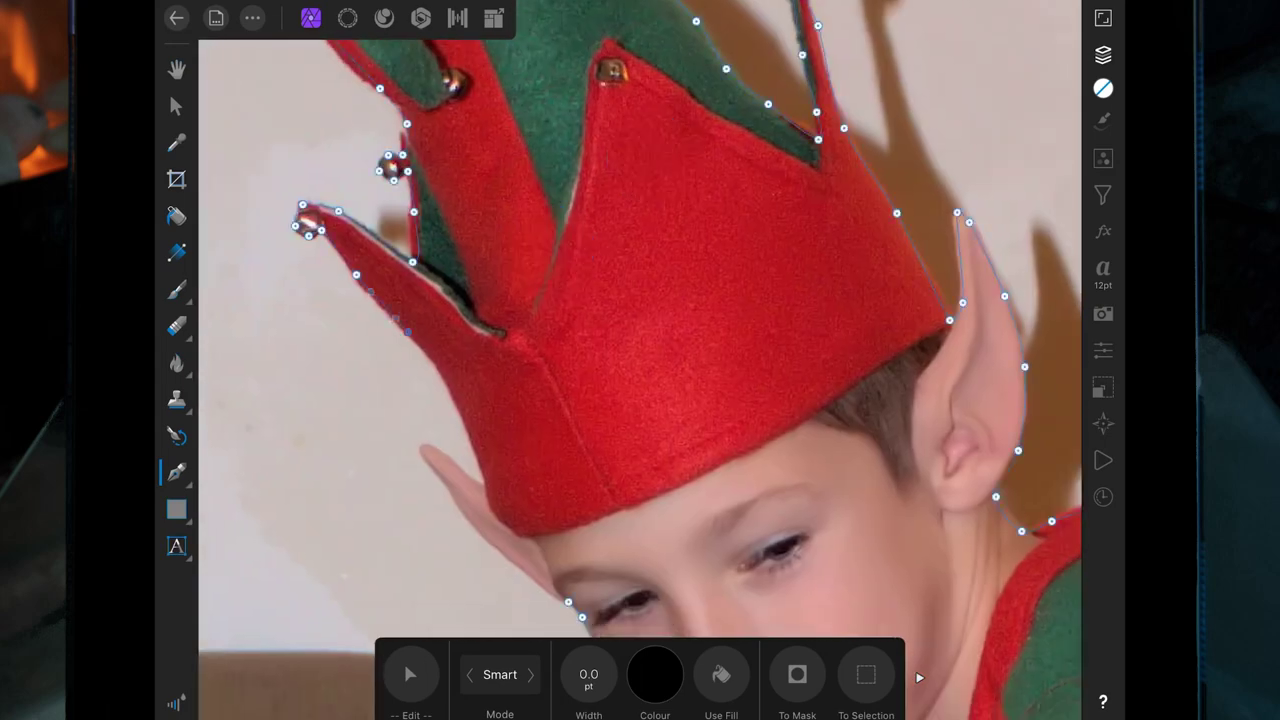
Step: Trace around the other pointed ear and close the outline along the face
{"action": "left_click", "coordinate": [488, 485]}
{"action": "scroll", "coordinate": [488, 485], "scroll_direction": "up", "scroll_amount": 5}
{"action": "left_click", "coordinate": [302, 278]}
{"action": "left_click", "coordinate": [249, 265]}
{"action": "left_click", "coordinate": [323, 384]}
{"action": "left_click", "coordinate": [361, 444]}
{"action": "left_click", "coordinate": [483, 570]}
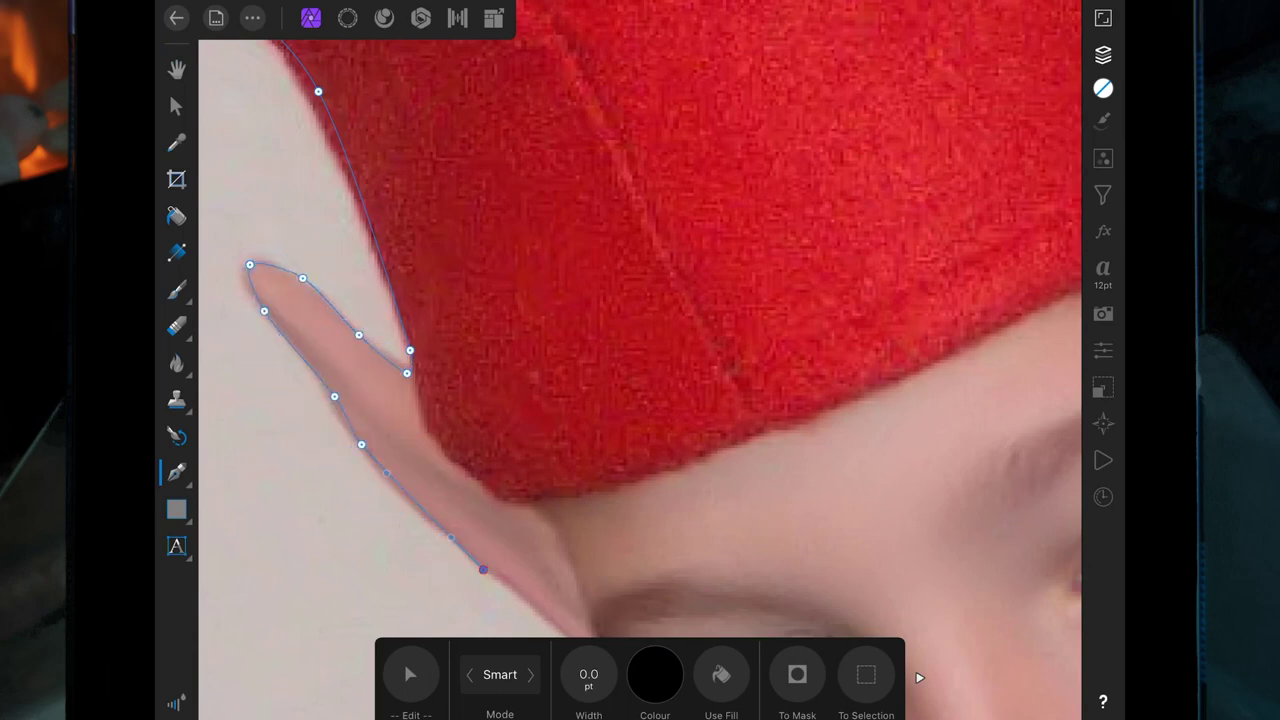
{"action": "left_click", "coordinate": [571, 629]}
{"action": "scroll", "coordinate": [640, 360], "scroll_direction": "down", "scroll_amount": 3}
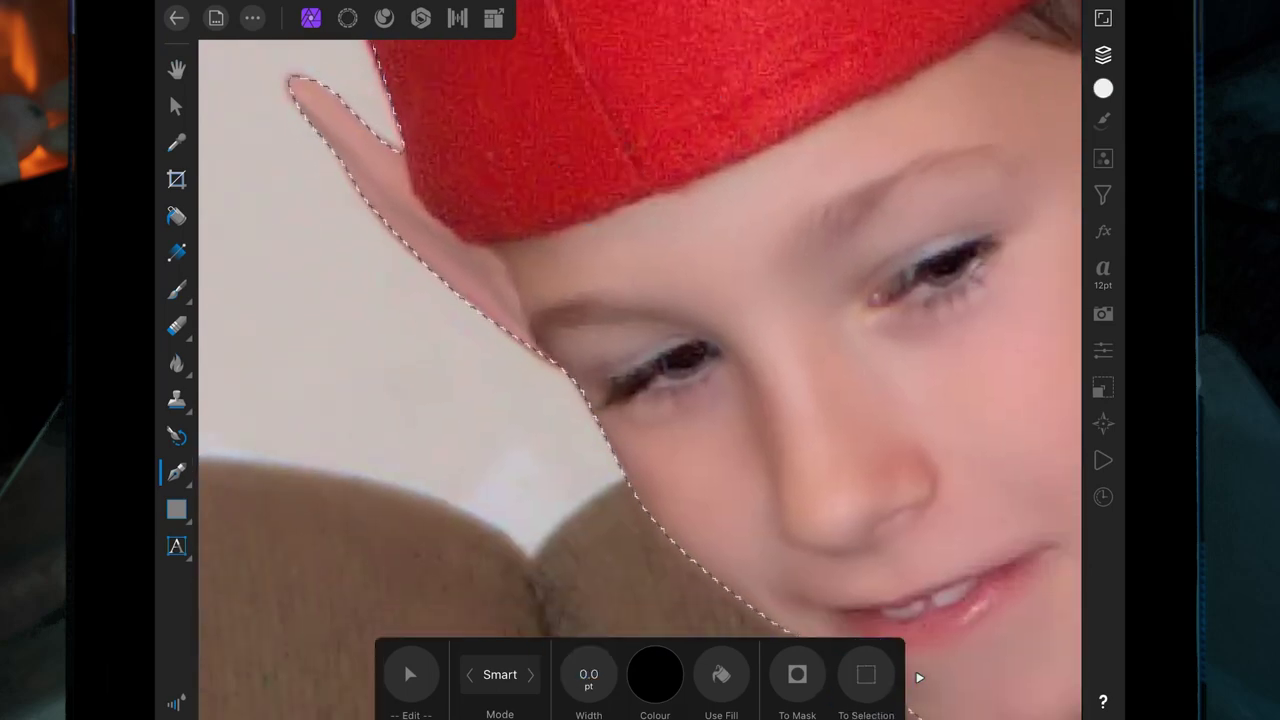
Step: Convert the outline to a selection, mask the layer to hide the room, and deselect
{"action": "left_click", "coordinate": [1103, 54]}
{"action": "left_click", "coordinate": [1006, 46]}
{"action": "left_click", "coordinate": [986, 171]}
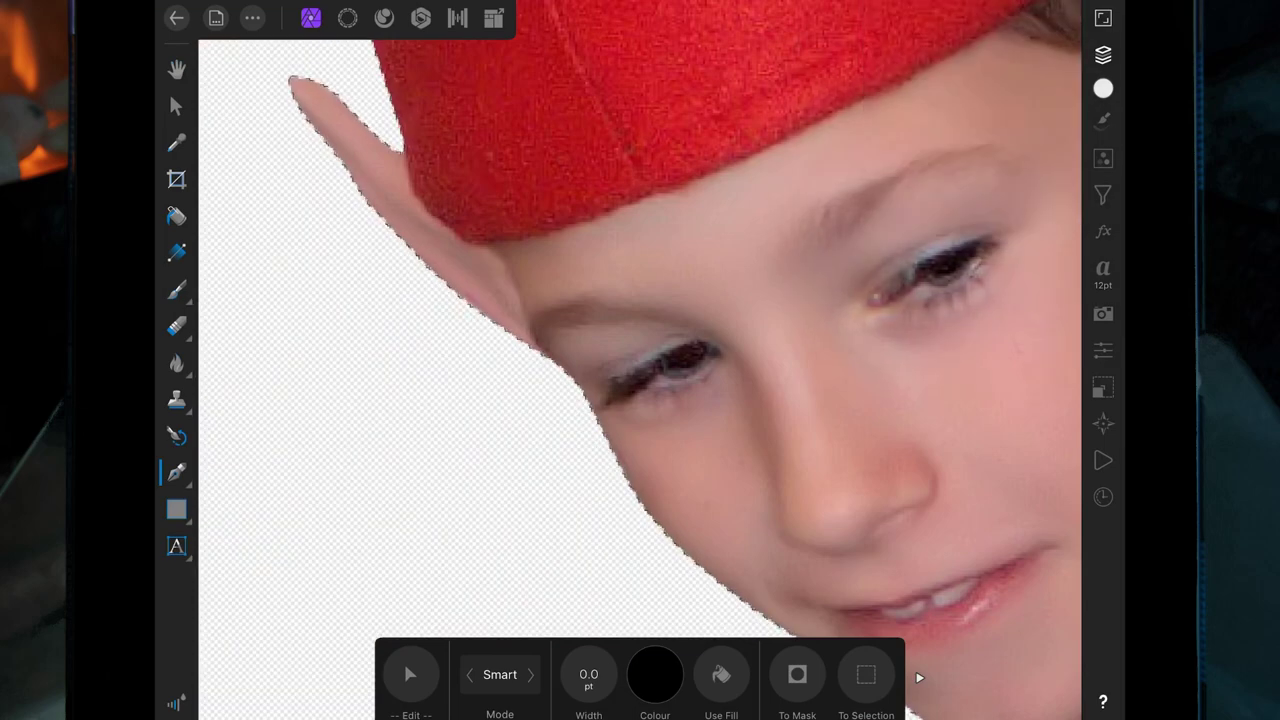
{"action": "left_click", "coordinate": [680, 340]}
{"action": "left_click", "coordinate": [563, 334]}
{"action": "scroll", "coordinate": [664, 410], "scroll_direction": "down", "scroll_amount": 5}
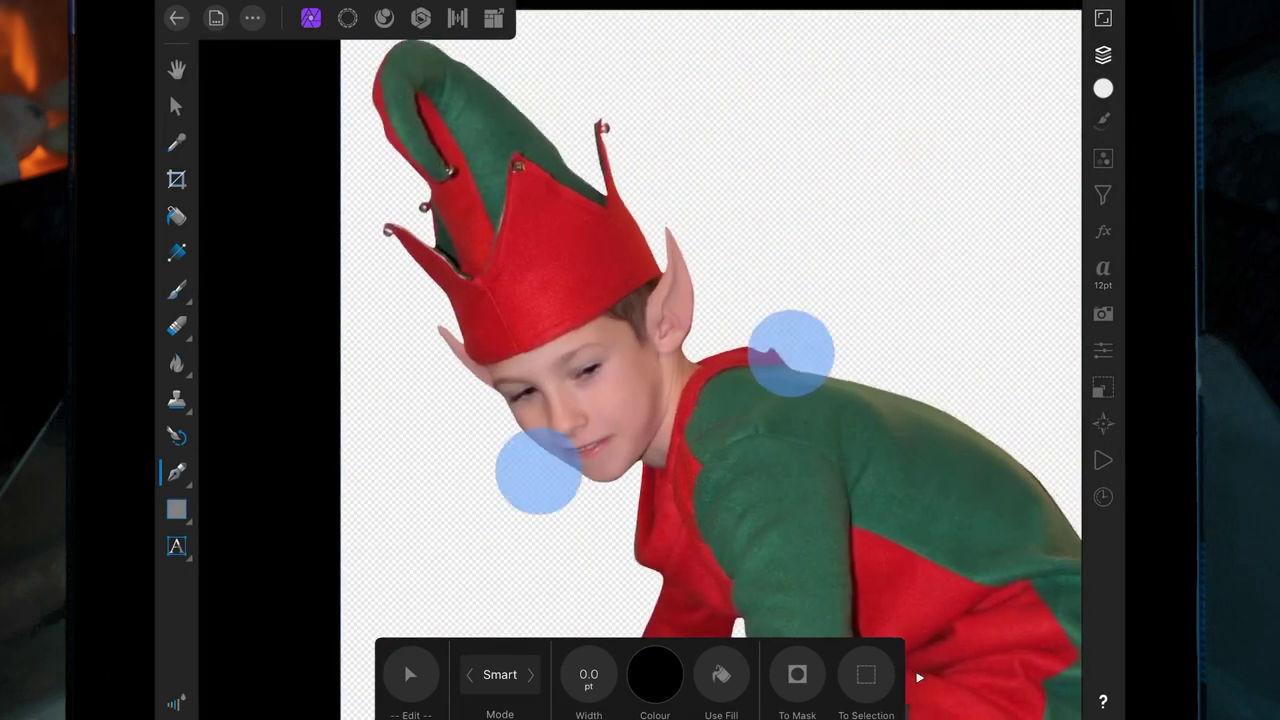
{"action": "scroll", "coordinate": [664, 411], "scroll_direction": "down", "scroll_amount": 5}
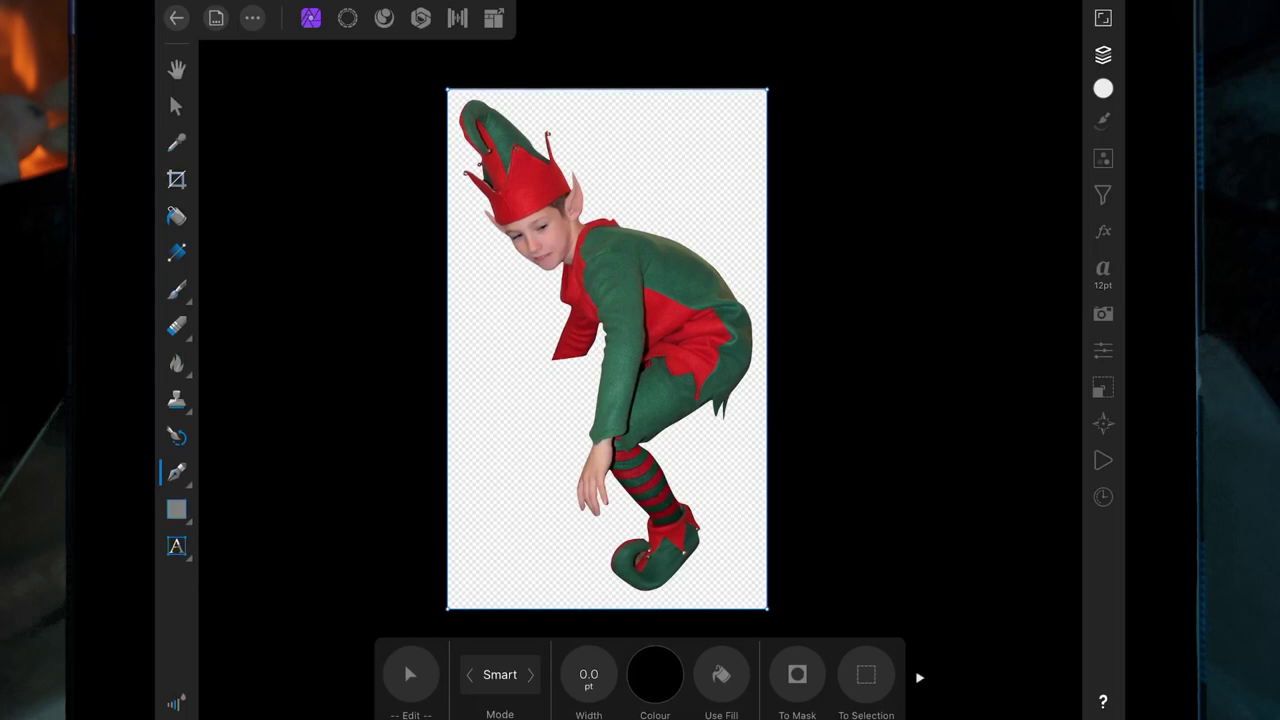
{"action": "scroll", "coordinate": [685, 534], "scroll_direction": "down", "scroll_amount": 3}
Step: Select the Erase Brush and reduce its size
{"action": "left_click", "coordinate": [176, 326]}
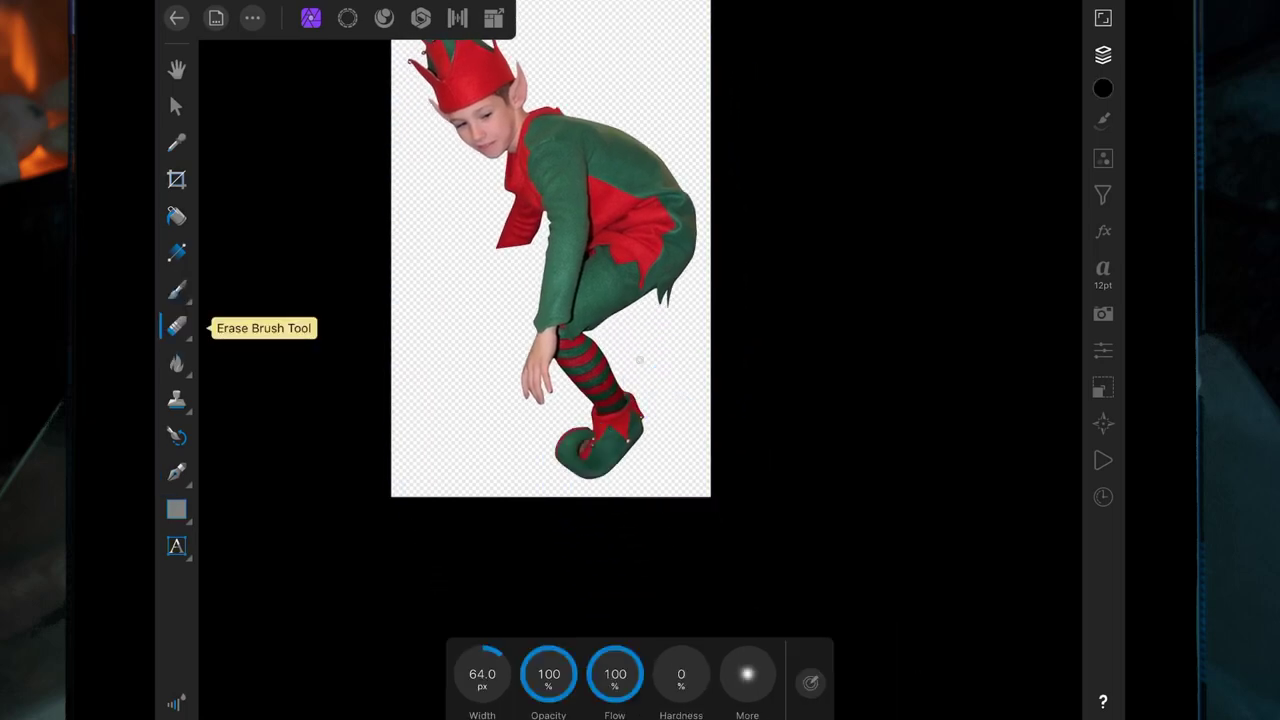
{"action": "left_click_drag", "start_coordinate": [482, 674], "coordinate": [388, 640]}
{"action": "scroll", "coordinate": [600, 390], "scroll_direction": "up", "scroll_amount": 5}
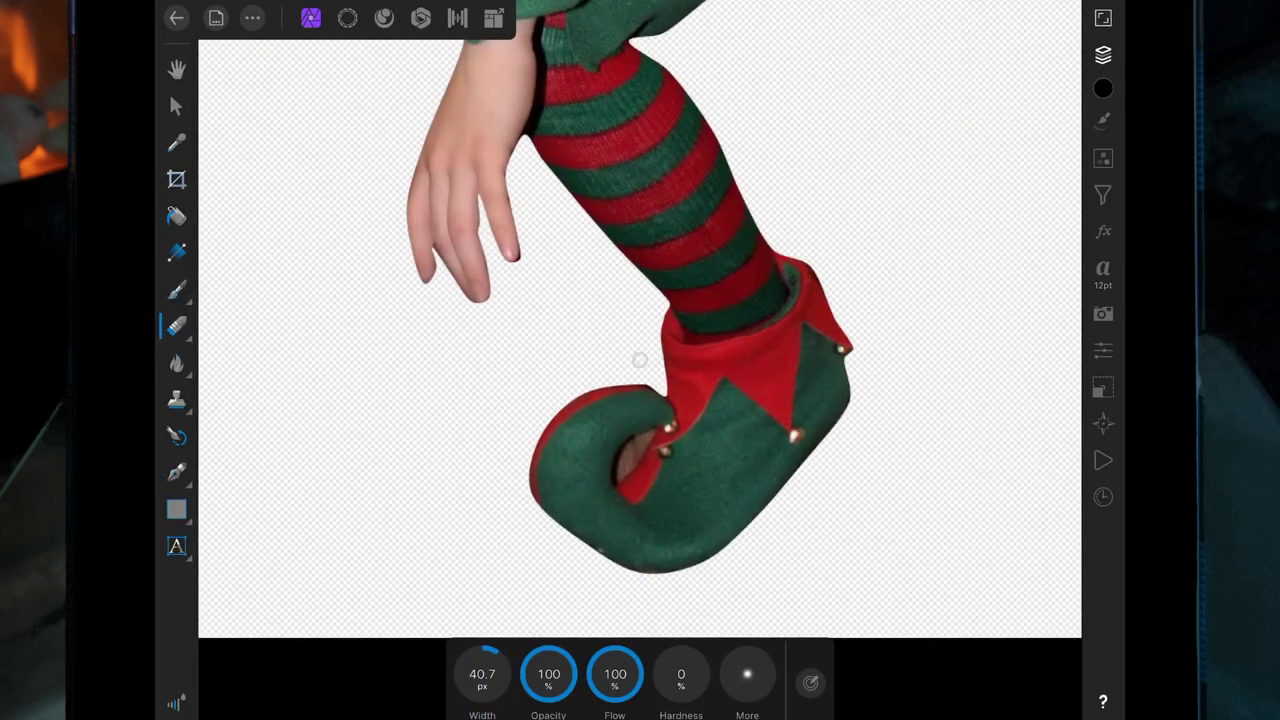
Step: Pen-trace a closed outline around the dark gap inside the elf's curled shoe
{"action": "left_click", "coordinate": [176, 472]}
{"action": "scroll", "coordinate": [594, 571], "scroll_direction": "up", "scroll_amount": 3}
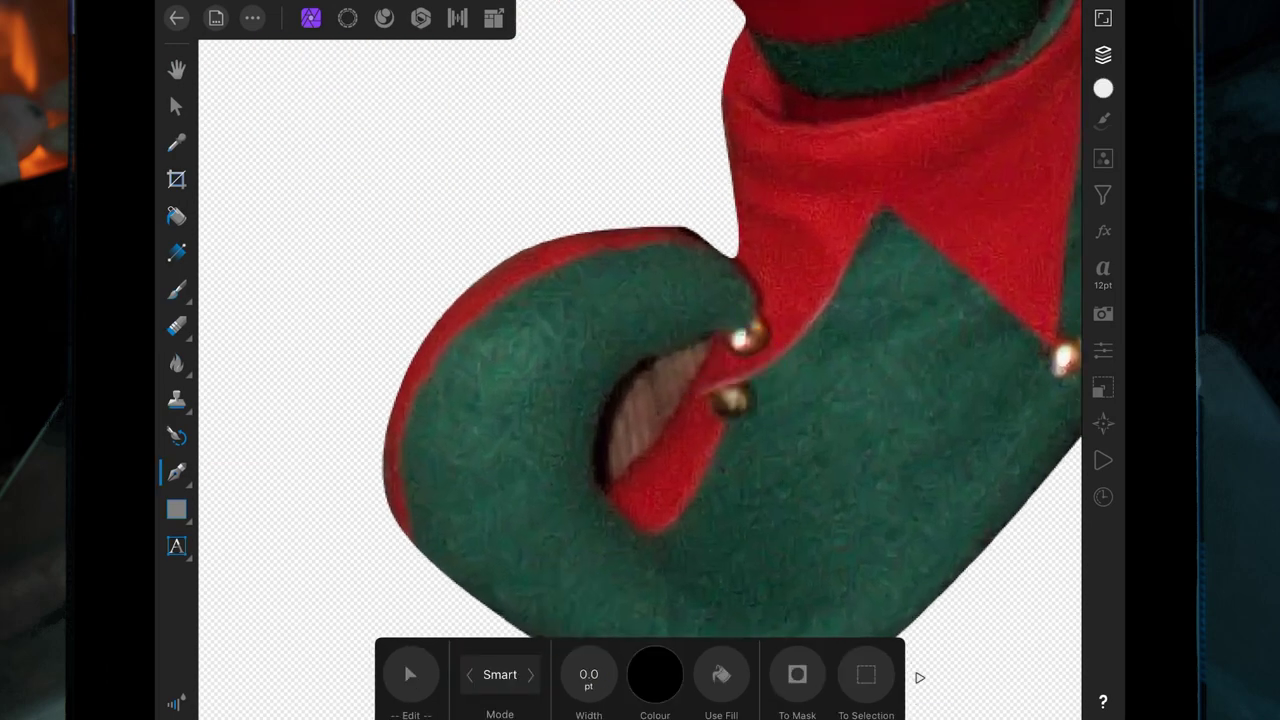
{"action": "left_click", "coordinate": [702, 340]}
{"action": "left_click", "coordinate": [686, 346]}
{"action": "left_click", "coordinate": [640, 365]}
{"action": "left_click", "coordinate": [600, 408]}
{"action": "left_click", "coordinate": [594, 472]}
{"action": "left_click", "coordinate": [604, 493]}
{"action": "scroll", "coordinate": [810, 364], "scroll_direction": "up", "scroll_amount": 5}
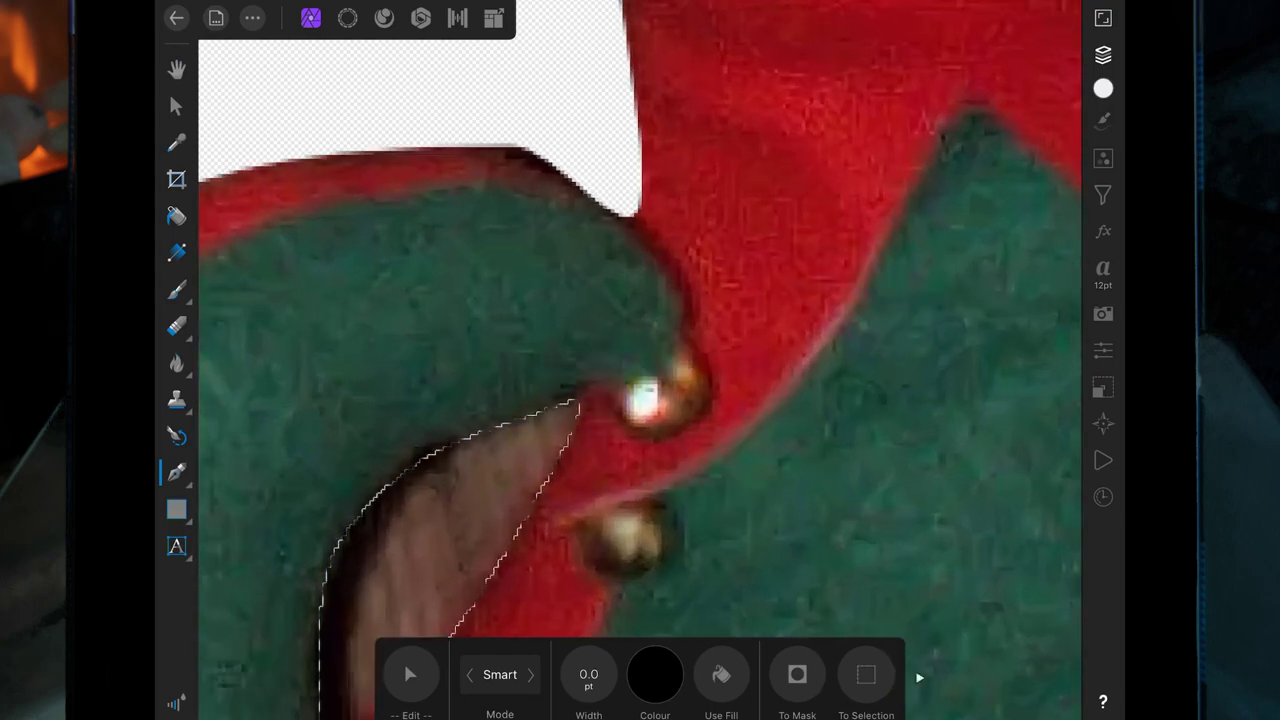
Step: Erase the sofa showing inside the shoe curl, then clear the selection
{"action": "left_click", "coordinate": [176, 326]}
{"action": "mouse_move", "coordinate": [400, 480]}
{"action": "left_mouse_down"}
{"action": "mouse_move", "coordinate": [380, 580]}
{"action": "mouse_move", "coordinate": [300, 629]}
{"action": "mouse_move", "coordinate": [429, 514]}
{"action": "mouse_move", "coordinate": [480, 497]}
{"action": "mouse_move", "coordinate": [529, 517]}
{"action": "mouse_move", "coordinate": [565, 430]}
{"action": "left_mouse_up"}
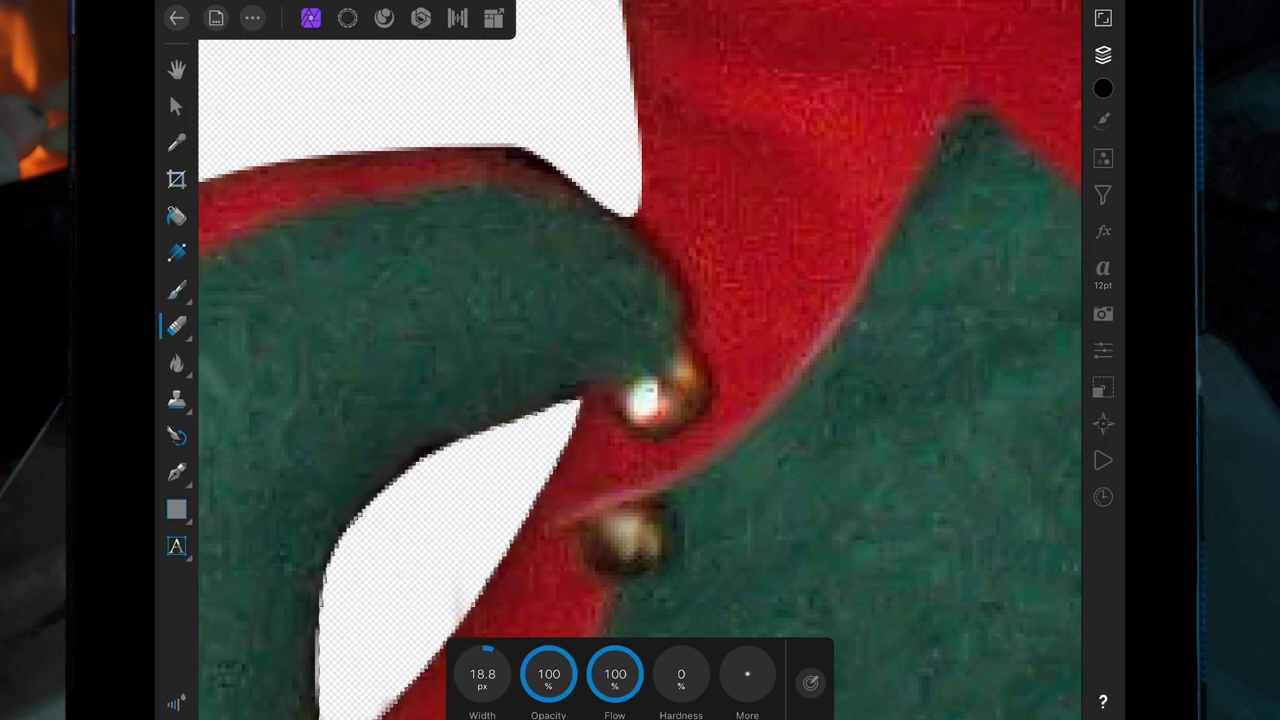
{"action": "scroll", "coordinate": [728, 300], "scroll_direction": "down", "scroll_amount": 2}
{"action": "mouse_move", "coordinate": [380, 500]}
{"action": "left_mouse_down"}
{"action": "mouse_move", "coordinate": [410, 497]}
{"action": "mouse_move", "coordinate": [329, 434]}
{"action": "left_mouse_up"}
{"action": "left_click", "coordinate": [409, 437]}
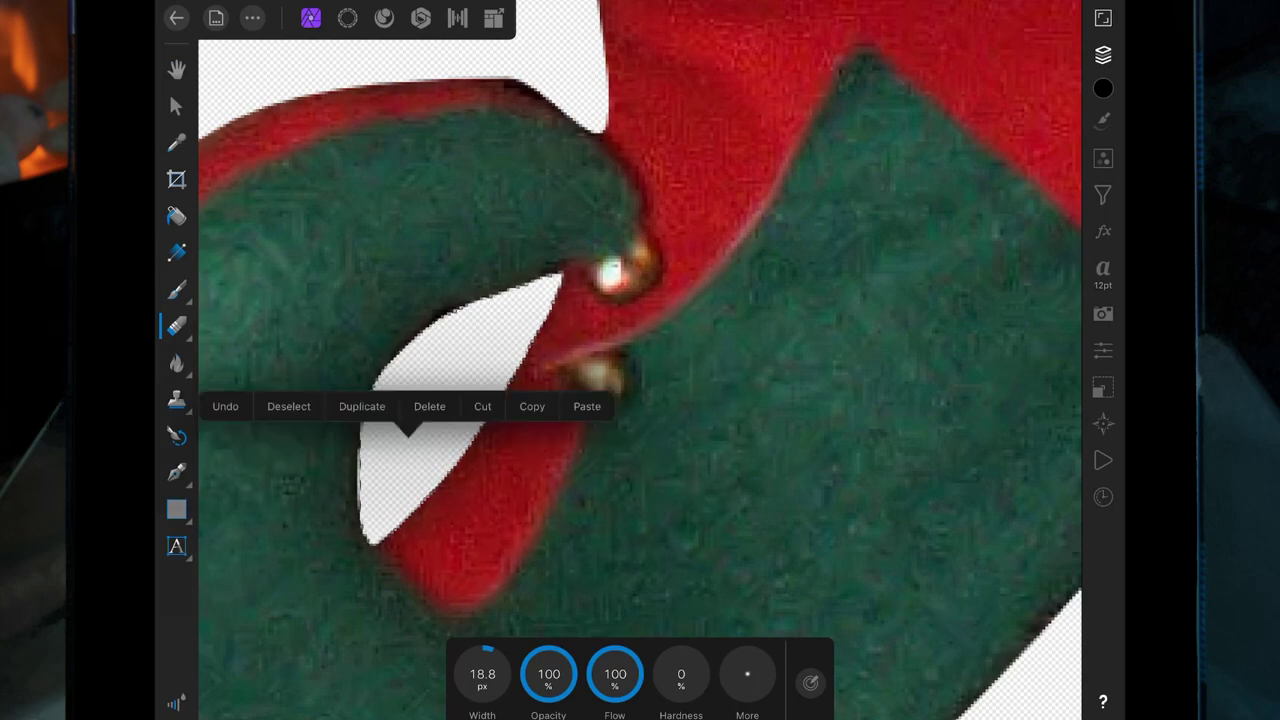
{"action": "scroll", "coordinate": [577, 407], "scroll_direction": "down", "scroll_amount": 3}
{"action": "scroll", "coordinate": [668, 436], "scroll_direction": "down", "scroll_amount": 3}
{"action": "scroll", "coordinate": [734, 439], "scroll_direction": "down", "scroll_amount": 2}
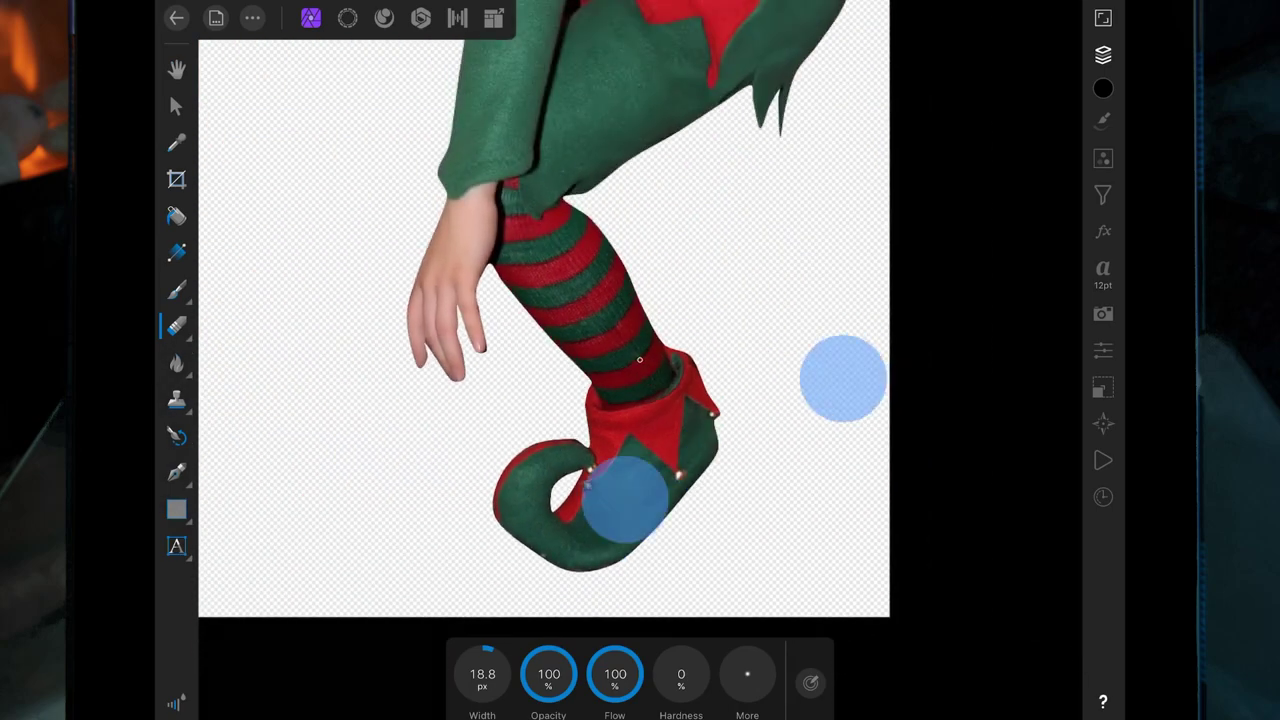
{"action": "scroll", "coordinate": [734, 437], "scroll_direction": "down", "scroll_amount": 3}
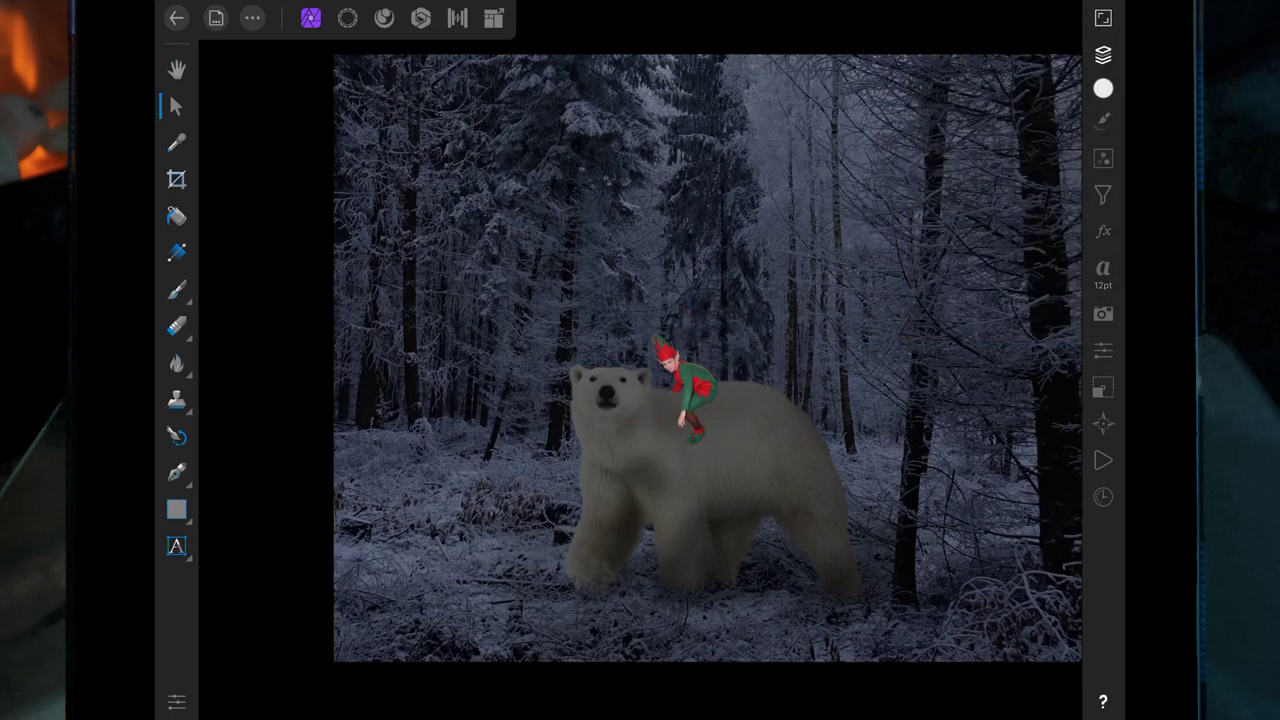
Step: Set a black 16.8 px brush and paint dark shading near the elf's arm
{"action": "key", "text": "b"}
{"action": "left_click", "coordinate": [828, 674]}
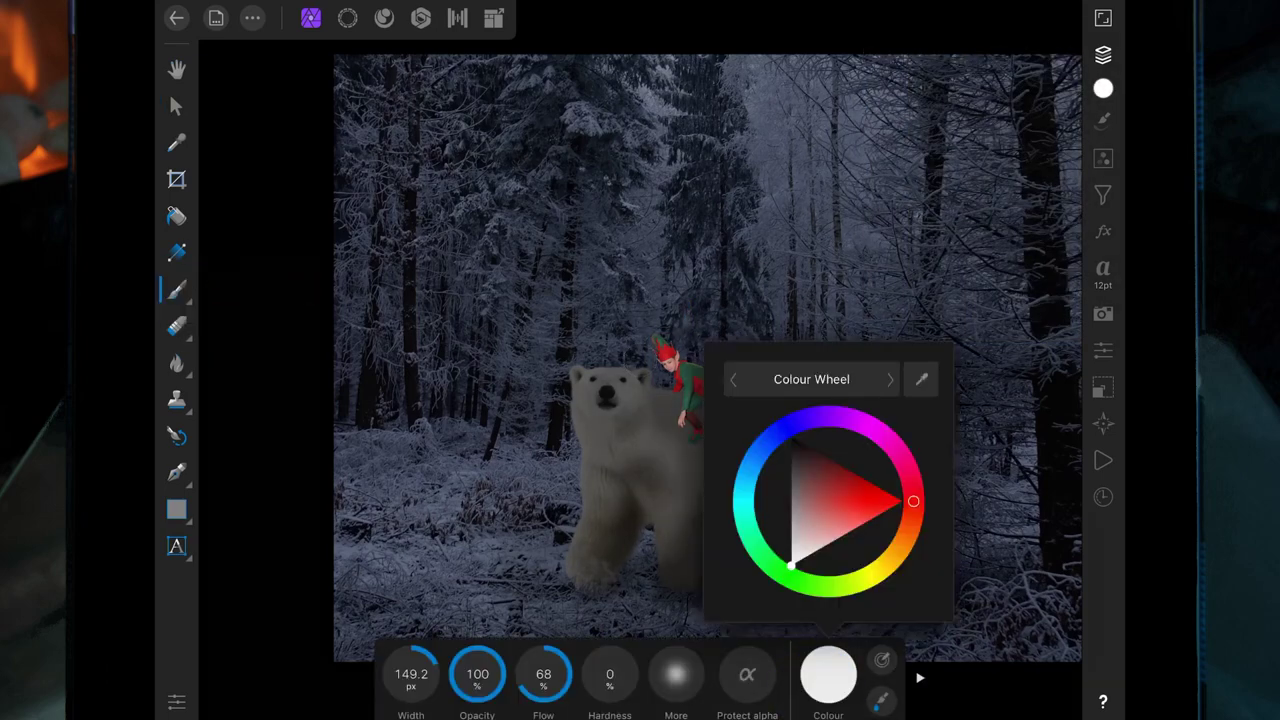
{"action": "scroll", "coordinate": [850, 505], "scroll_direction": "up", "scroll_amount": 10}
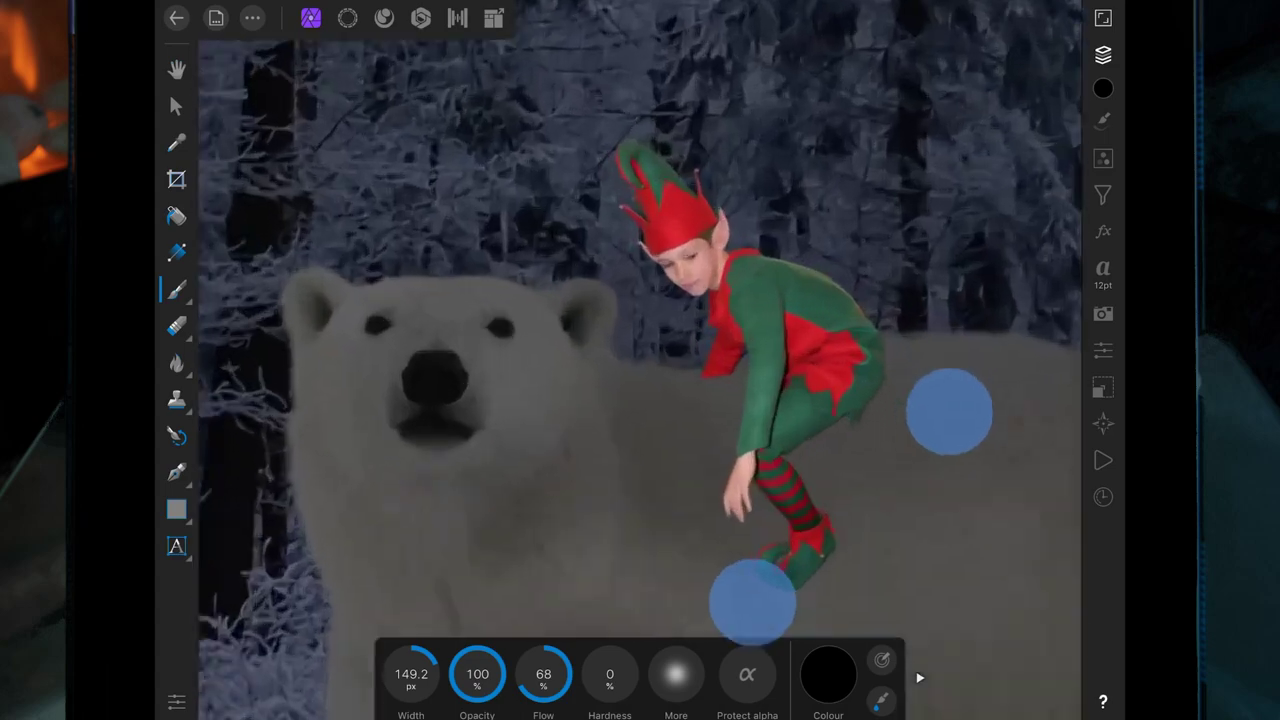
{"action": "mouse_move", "coordinate": [411, 674]}
{"action": "left_mouse_down"}
{"action": "mouse_move", "coordinate": [380, 675]}
{"action": "mouse_move", "coordinate": [412, 677]}
{"action": "left_mouse_up"}
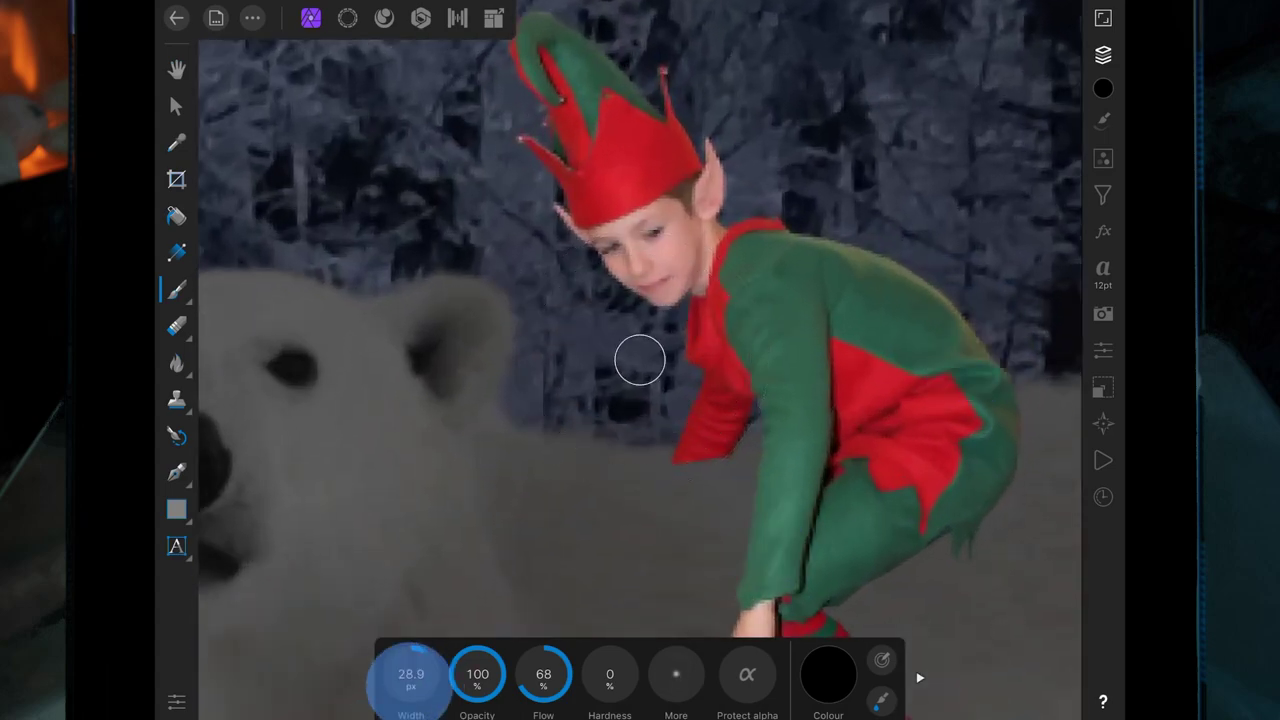
{"action": "left_click", "coordinate": [669, 474]}
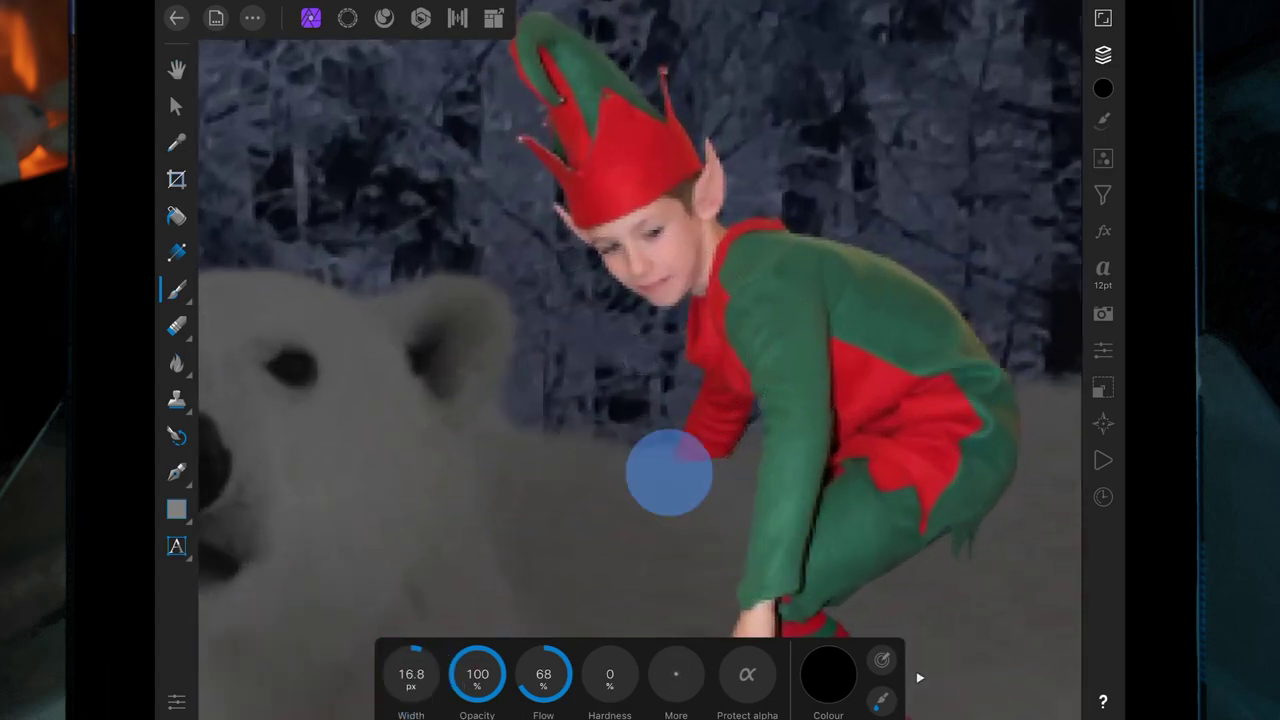
{"action": "mouse_move", "coordinate": [690, 476]}
{"action": "left_mouse_down"}
{"action": "mouse_move", "coordinate": [677, 470]}
{"action": "mouse_move", "coordinate": [725, 453]}
{"action": "mouse_move", "coordinate": [663, 463]}
{"action": "left_mouse_up"}
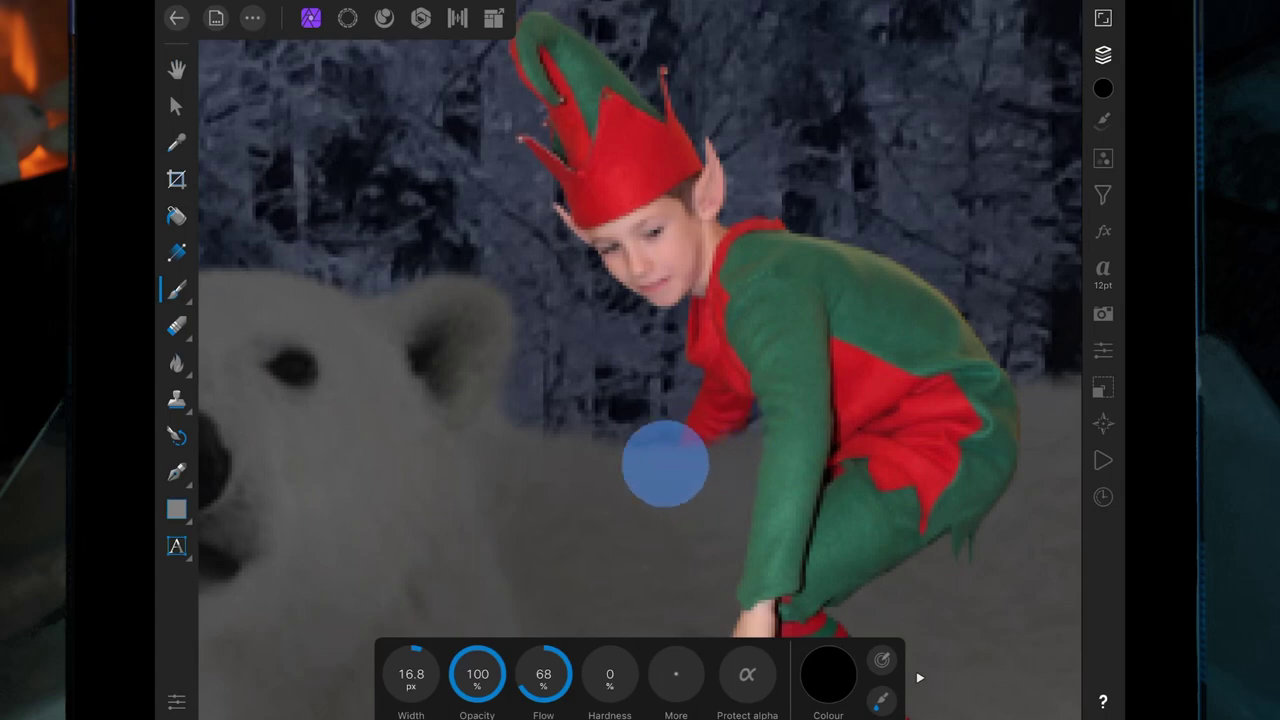
{"action": "scroll", "coordinate": [640, 380], "scroll_direction": "down", "scroll_amount": 5}
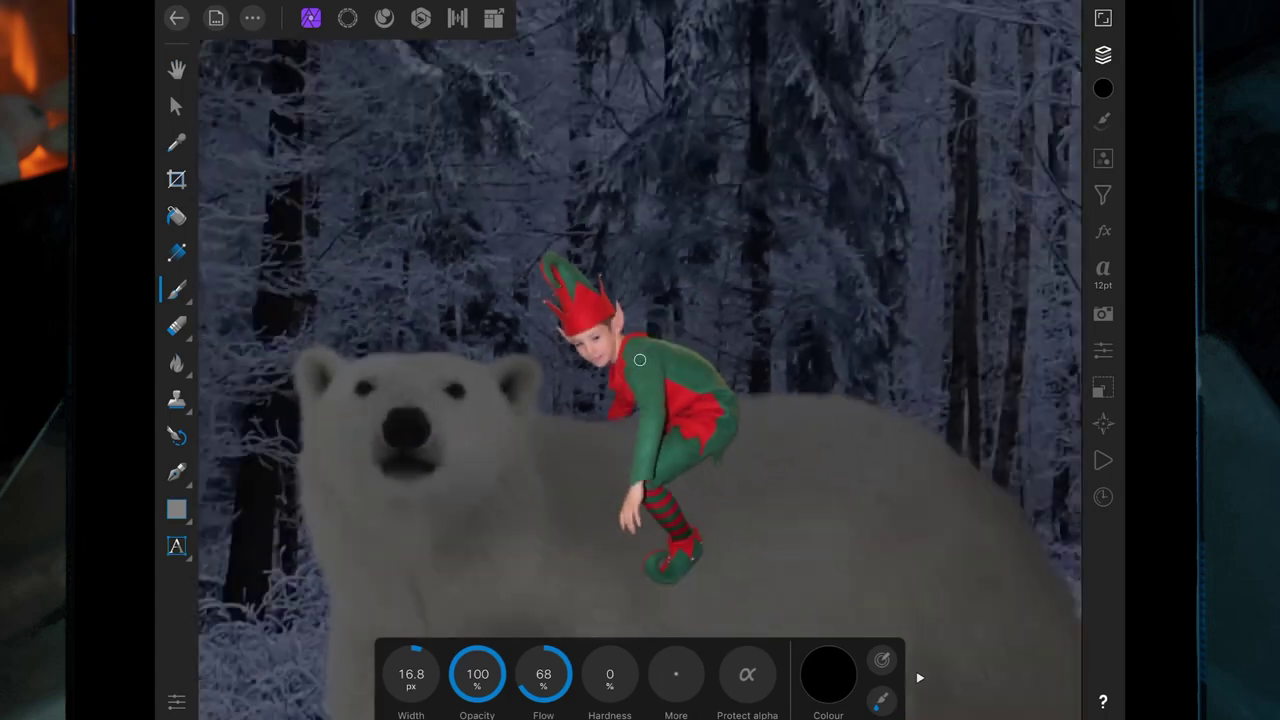
{"action": "scroll", "coordinate": [707, 495], "scroll_direction": "down", "scroll_amount": 1}
{"action": "scroll", "coordinate": [792, 406], "scroll_direction": "down", "scroll_amount": 3}
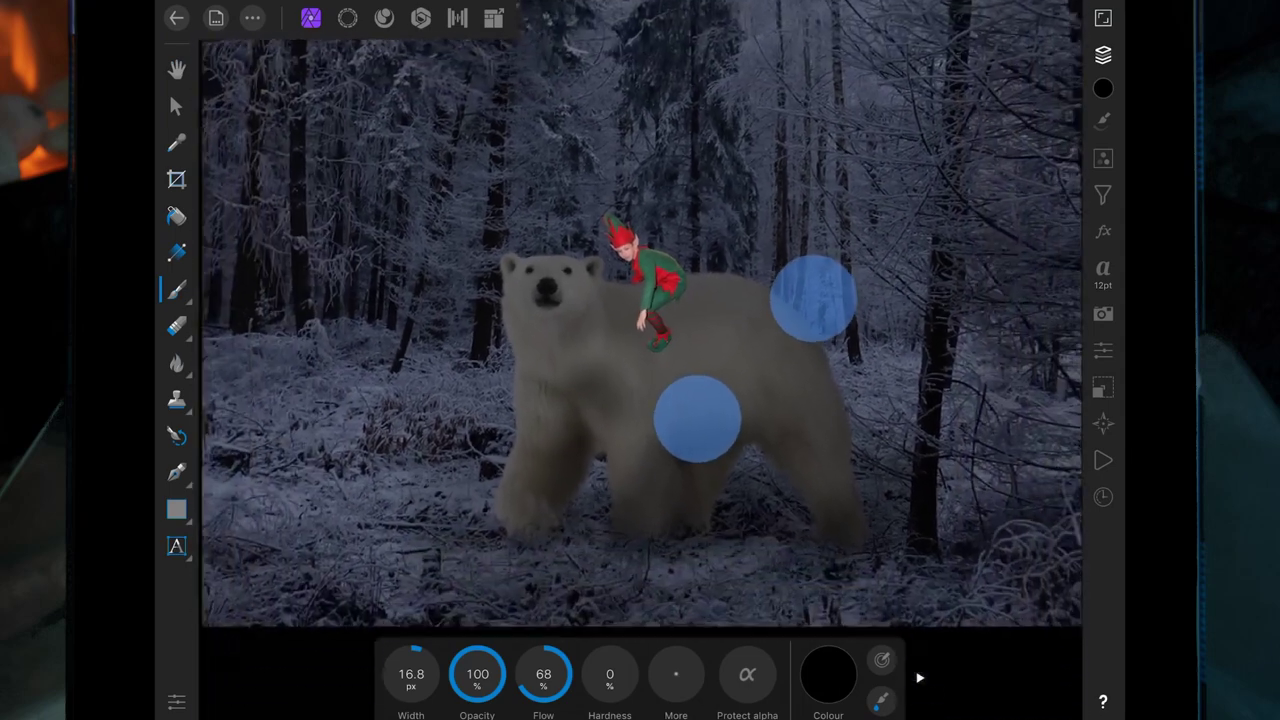
Step: Add an empty pixel layer and nest it inside the elf photo layer
{"action": "left_click", "coordinate": [1010, 46]}
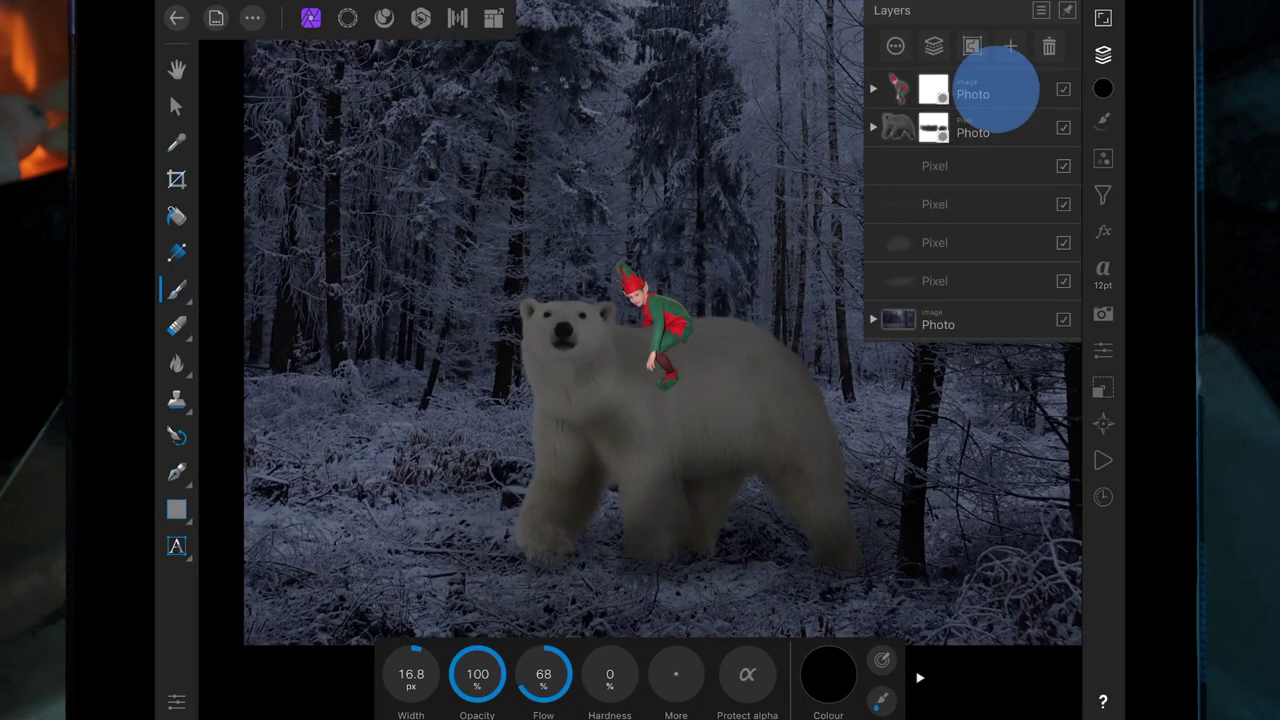
{"action": "left_click", "coordinate": [940, 103]}
{"action": "left_click", "coordinate": [1103, 55]}
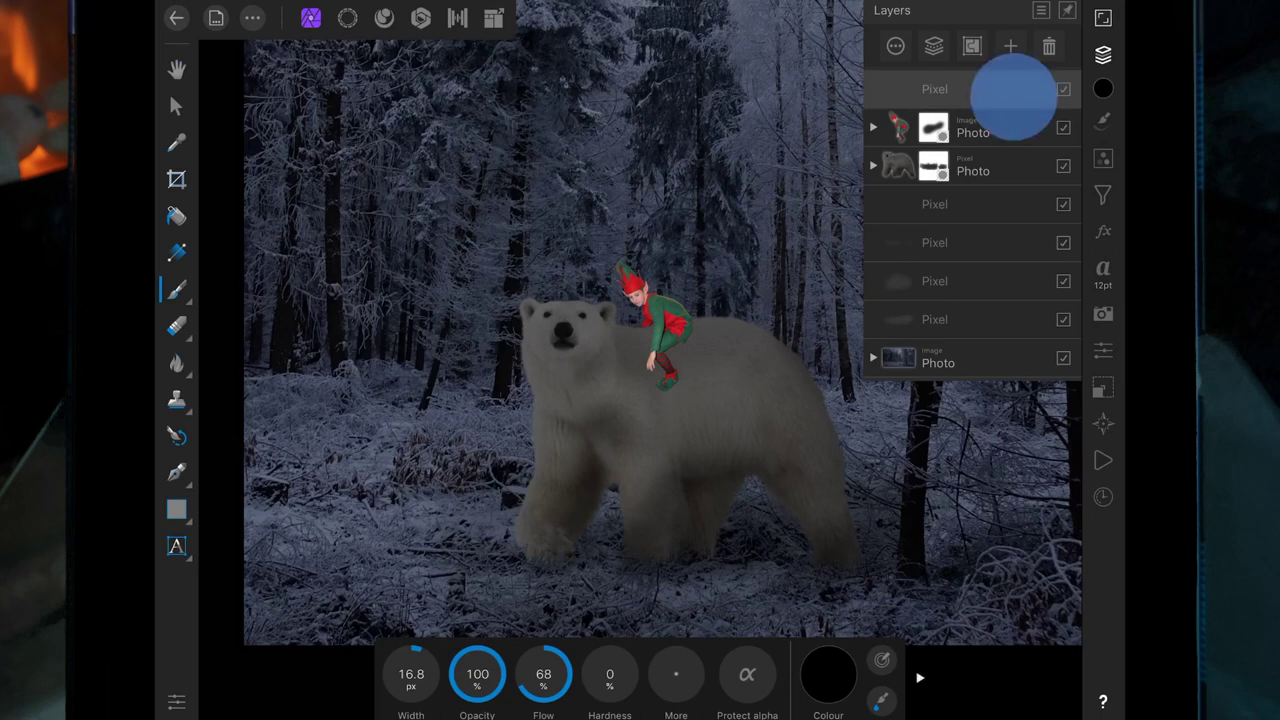
{"action": "left_click_drag", "start_coordinate": [1000, 89], "coordinate": [1017, 120]}
Step: Apply a Curves adjustment to the elf, lowering the curve's top to darken him
{"action": "left_click", "coordinate": [1103, 158]}
{"action": "scroll", "coordinate": [1034, 286], "scroll_direction": "down", "scroll_amount": 5}
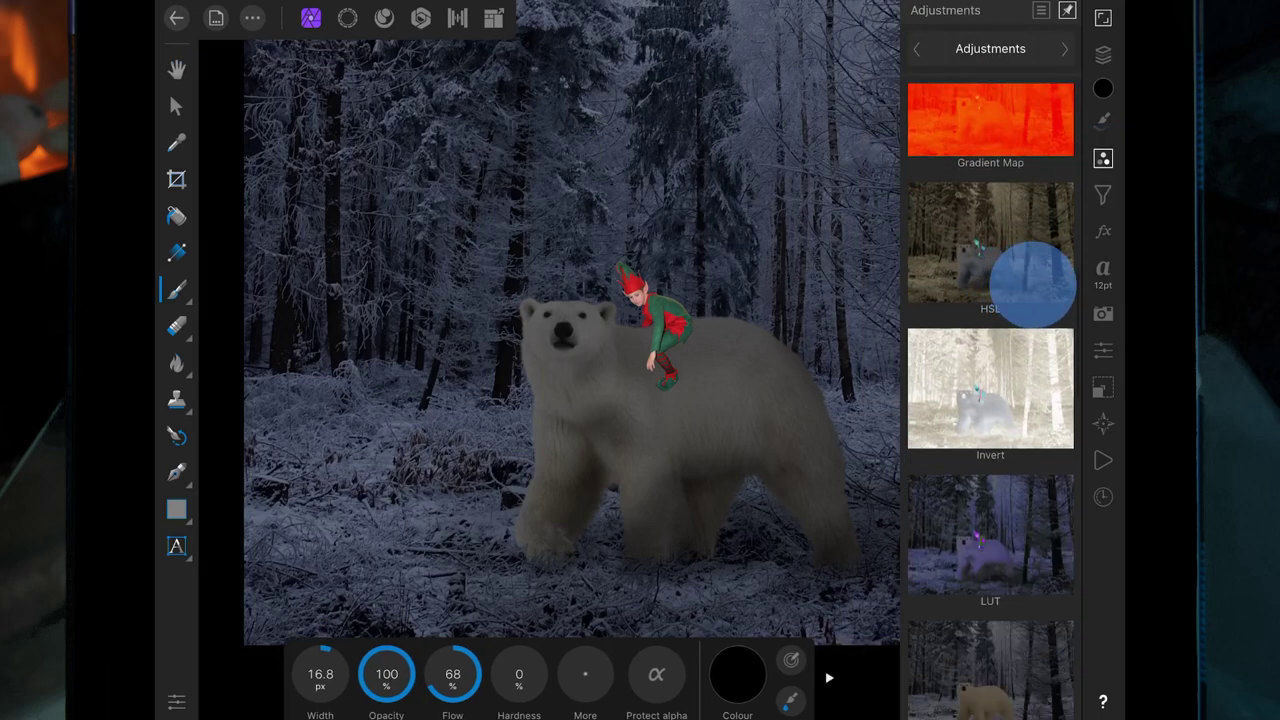
{"action": "scroll", "coordinate": [990, 400], "scroll_direction": "up", "scroll_amount": 4}
{"action": "scroll", "coordinate": [990, 400], "scroll_direction": "up", "scroll_amount": 3}
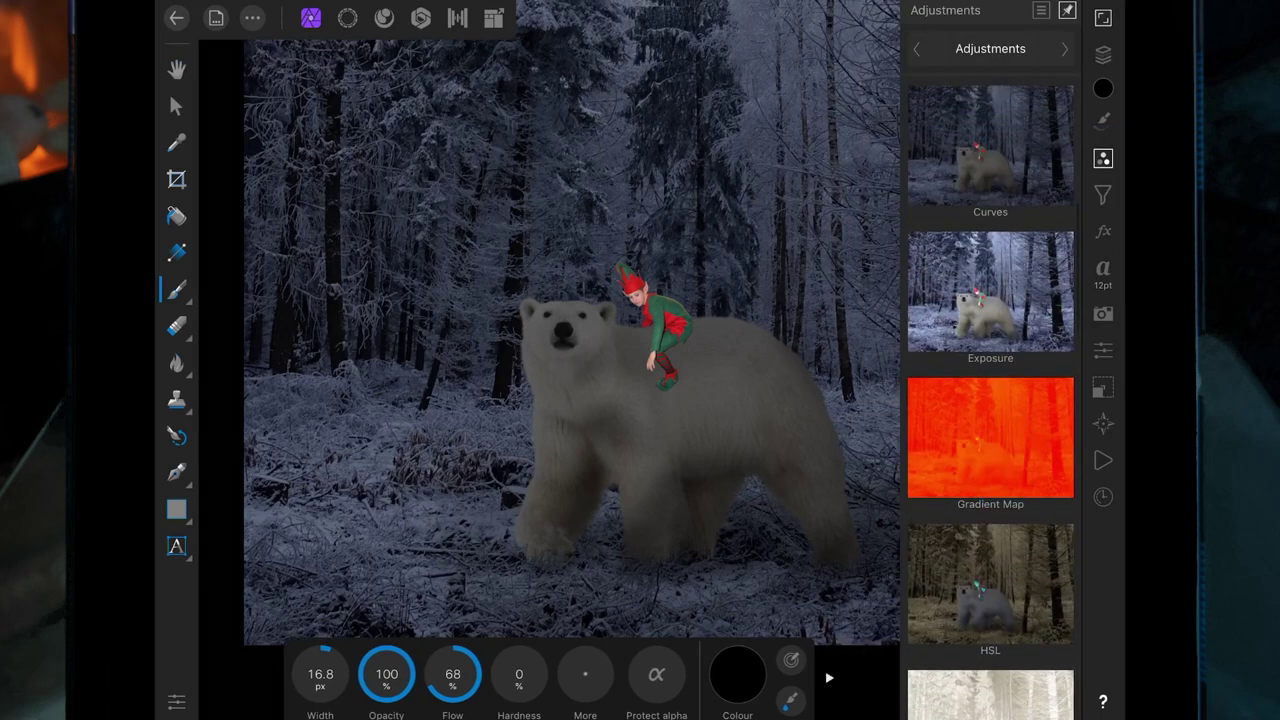
{"action": "left_click", "coordinate": [1034, 174]}
{"action": "left_click_drag", "start_coordinate": [630, 407], "coordinate": [630, 491]}
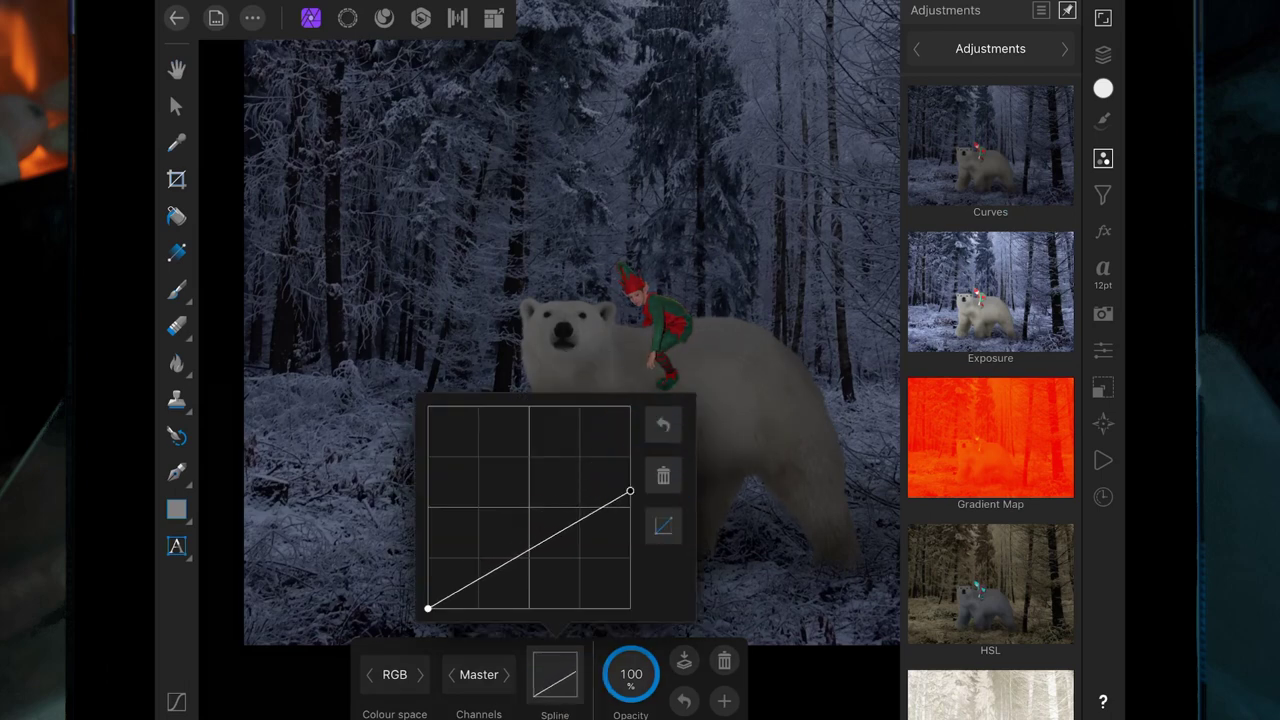
Step: Add an HSL adjustment reducing the elf's saturation to -27%
{"action": "scroll", "coordinate": [990, 400], "scroll_direction": "up", "scroll_amount": 3}
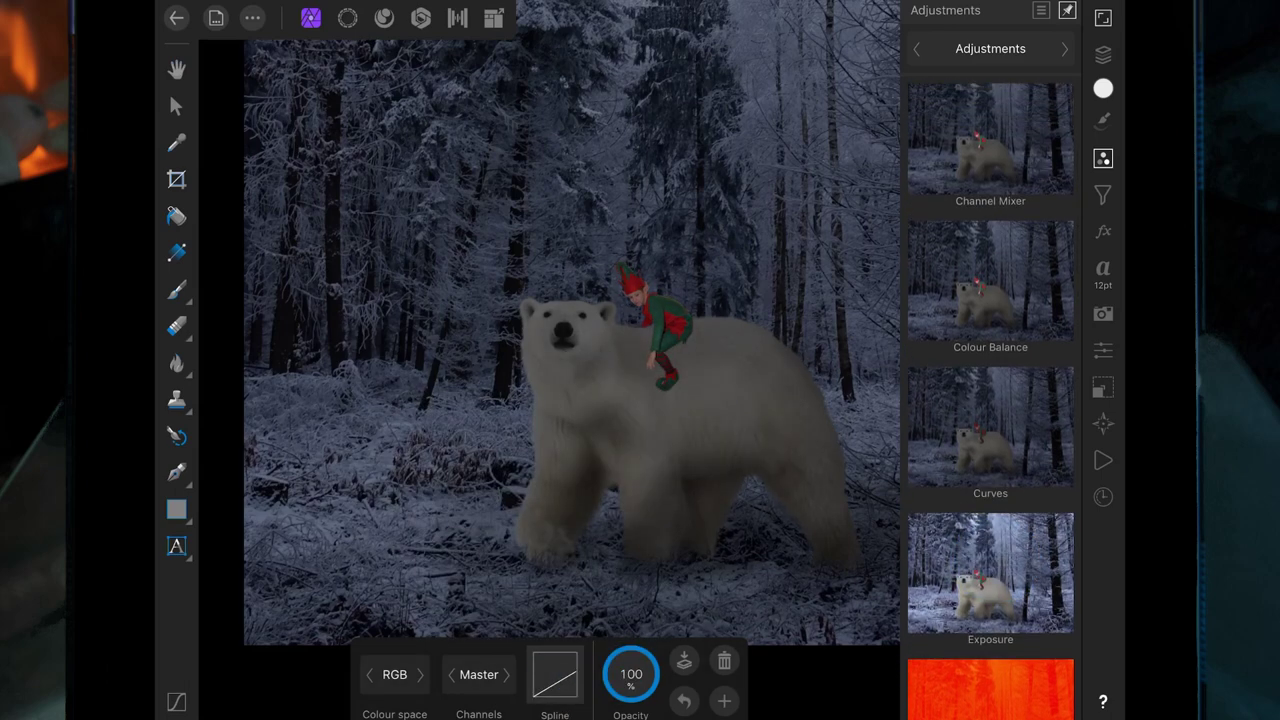
{"action": "scroll", "coordinate": [1000, 314], "scroll_direction": "down", "scroll_amount": 5}
{"action": "left_click", "coordinate": [990, 272]}
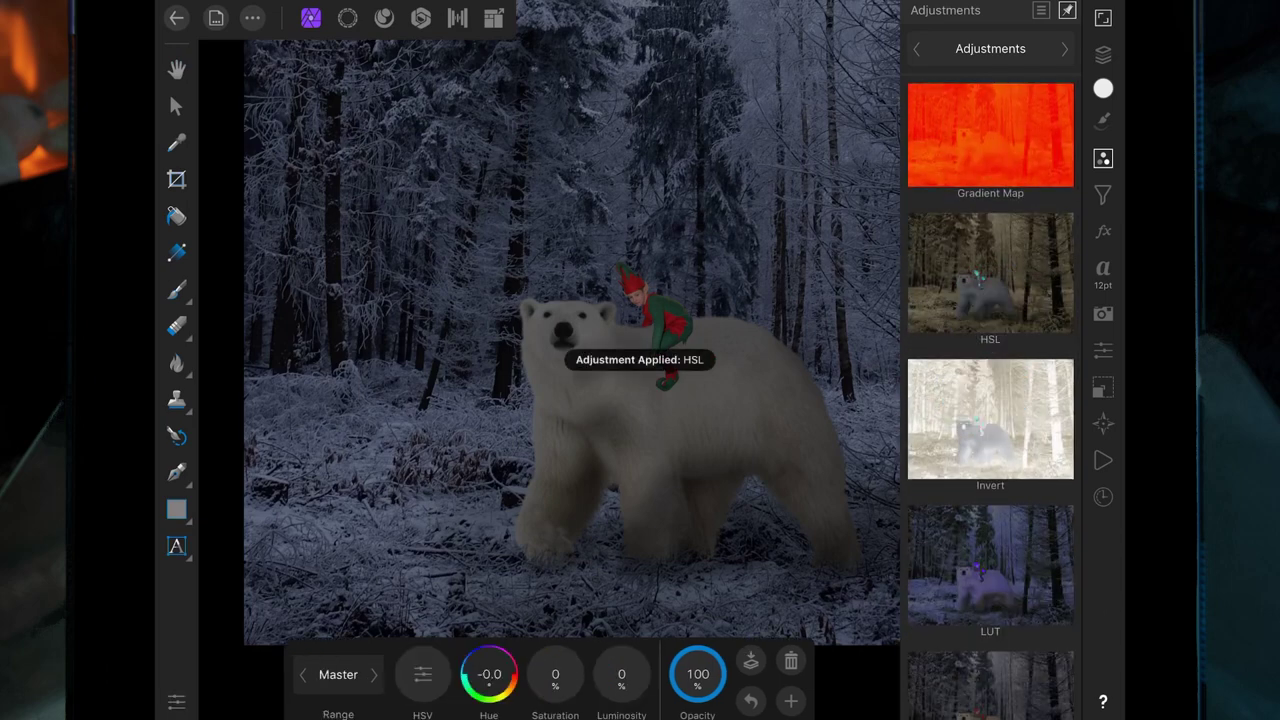
{"action": "mouse_move", "coordinate": [555, 674]}
{"action": "left_mouse_down"}
{"action": "mouse_move", "coordinate": [515, 674]}
{"action": "mouse_move", "coordinate": [545, 674]}
{"action": "left_mouse_up"}
Step: Add a Brightness/Contrast adjustment with brightness 5% and contrast 2%
{"action": "scroll", "coordinate": [990, 400], "scroll_direction": "up", "scroll_amount": 5}
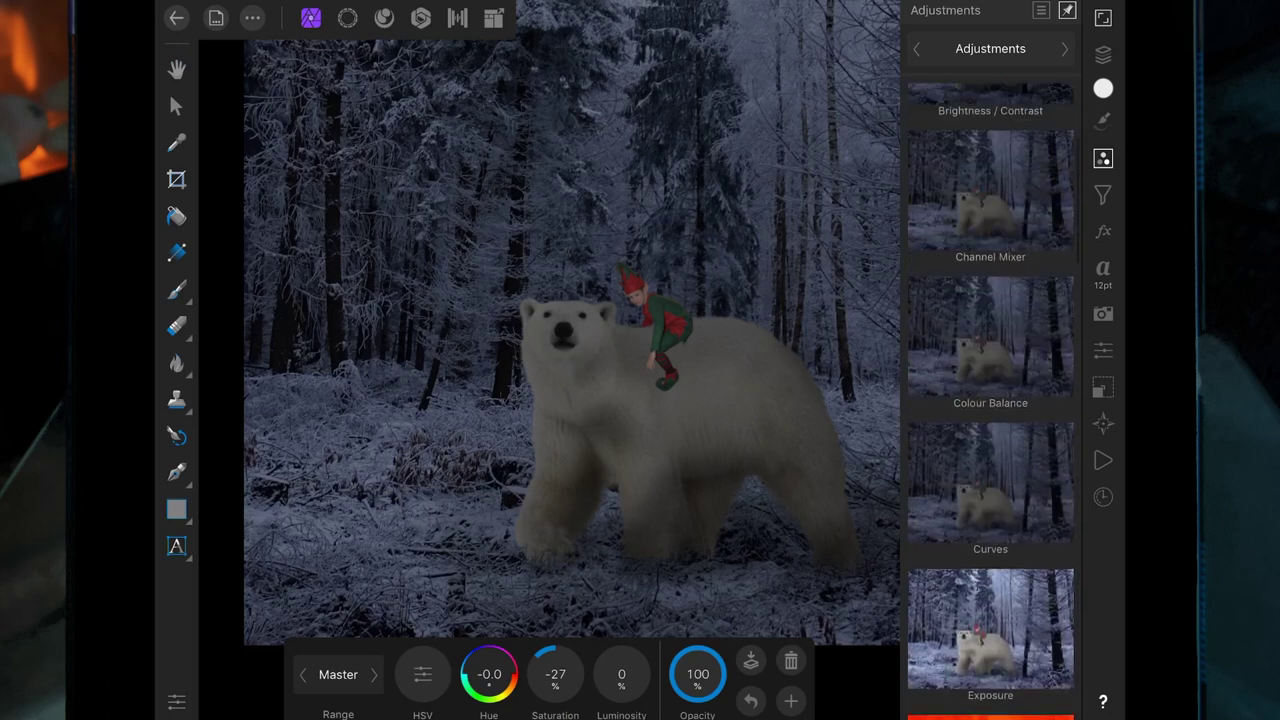
{"action": "left_click", "coordinate": [990, 270]}
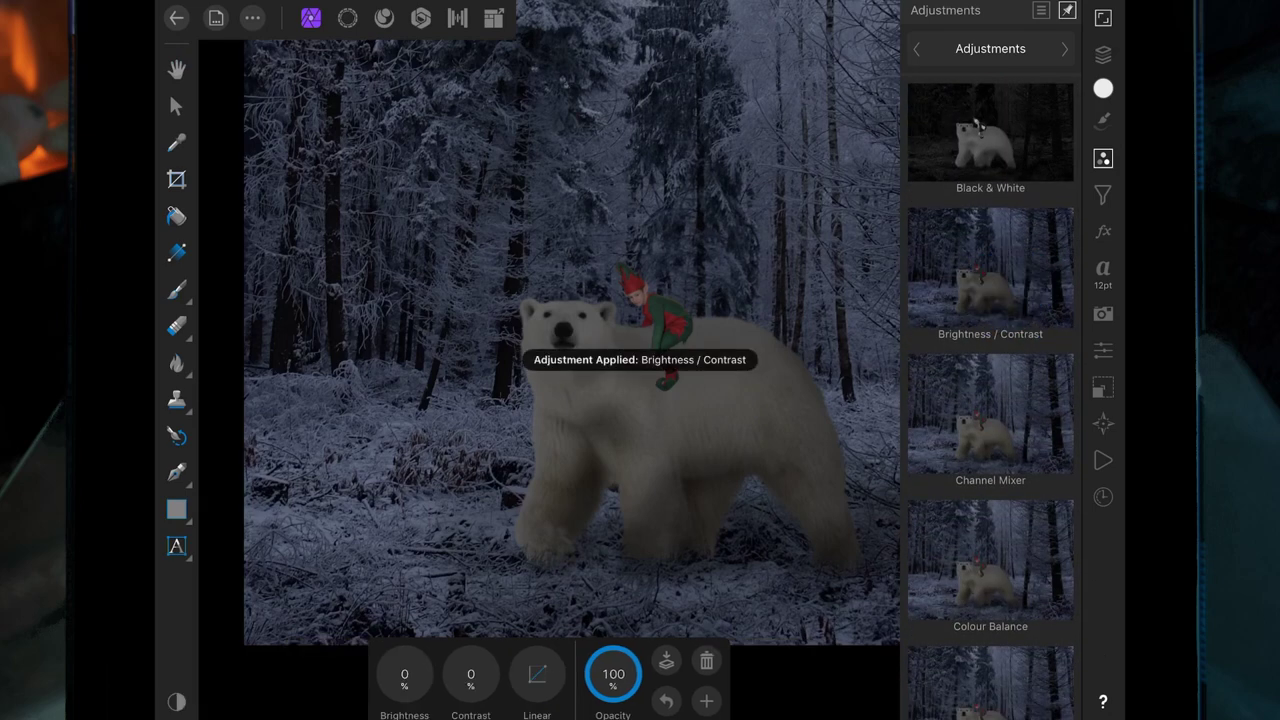
{"action": "left_click_drag", "start_coordinate": [471, 674], "coordinate": [490, 674]}
{"action": "left_click_drag", "start_coordinate": [404, 674], "coordinate": [415, 668]}
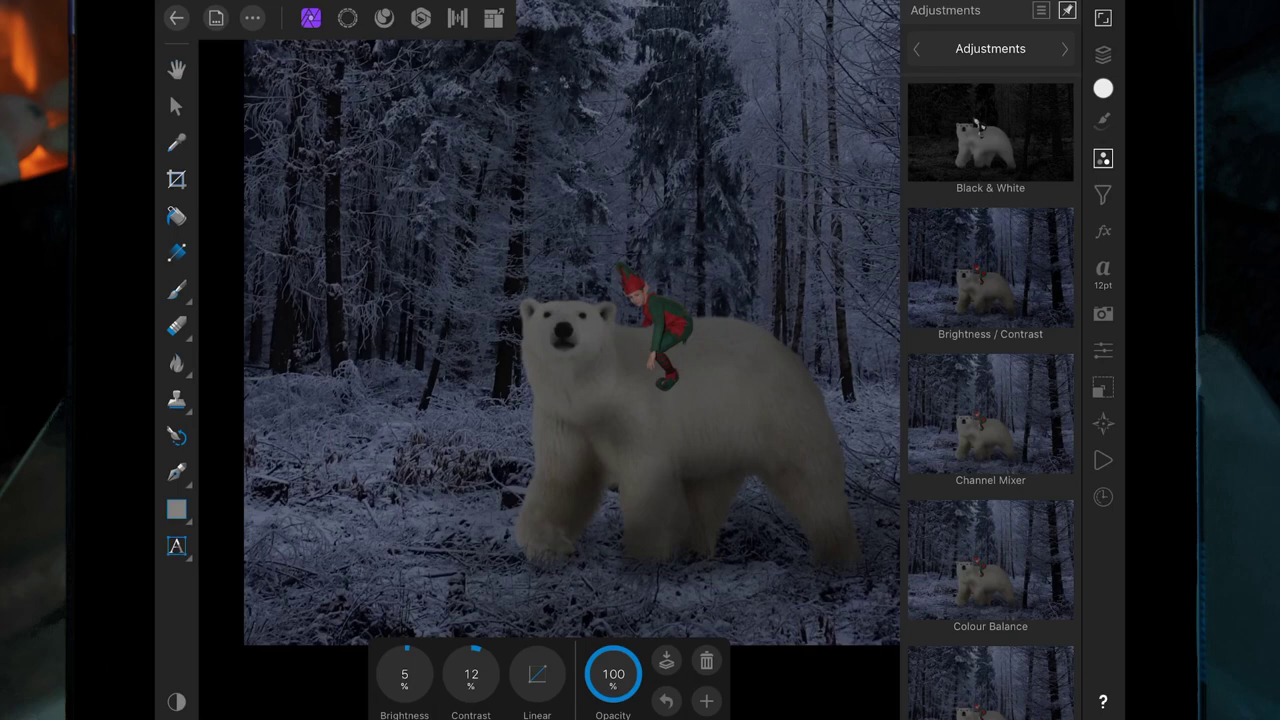
{"action": "left_click_drag", "start_coordinate": [471, 674], "coordinate": [420, 677]}
{"action": "left_click", "coordinate": [1103, 54]}
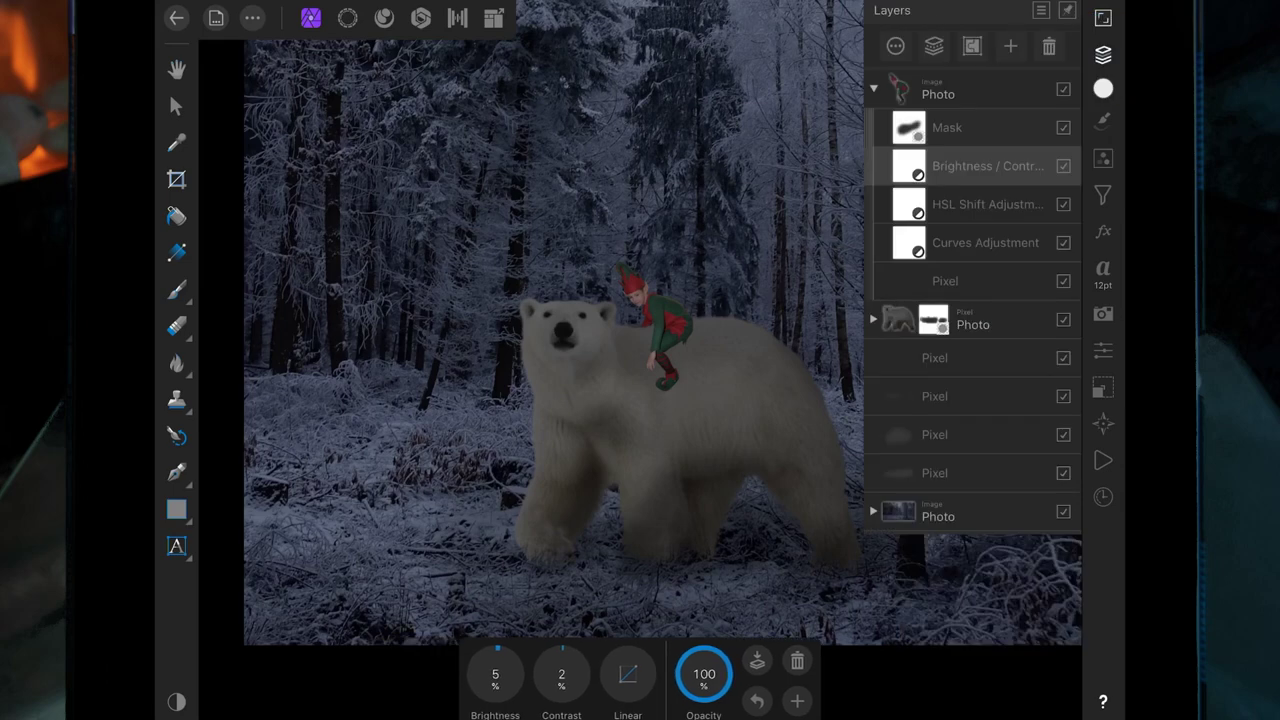
Step: Select the Paint Brush and rasterise the elf photo layer
{"action": "left_click", "coordinate": [176, 290]}
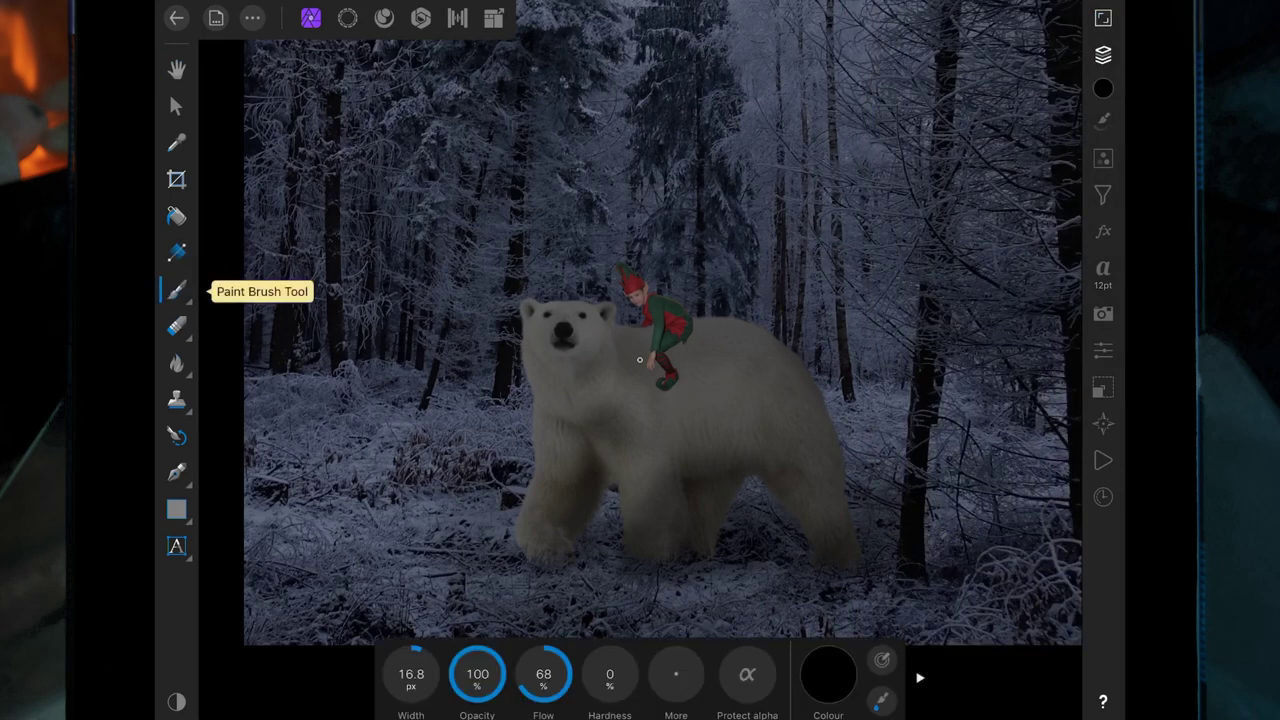
{"action": "scroll", "coordinate": [760, 333], "scroll_direction": "up", "scroll_amount": 5}
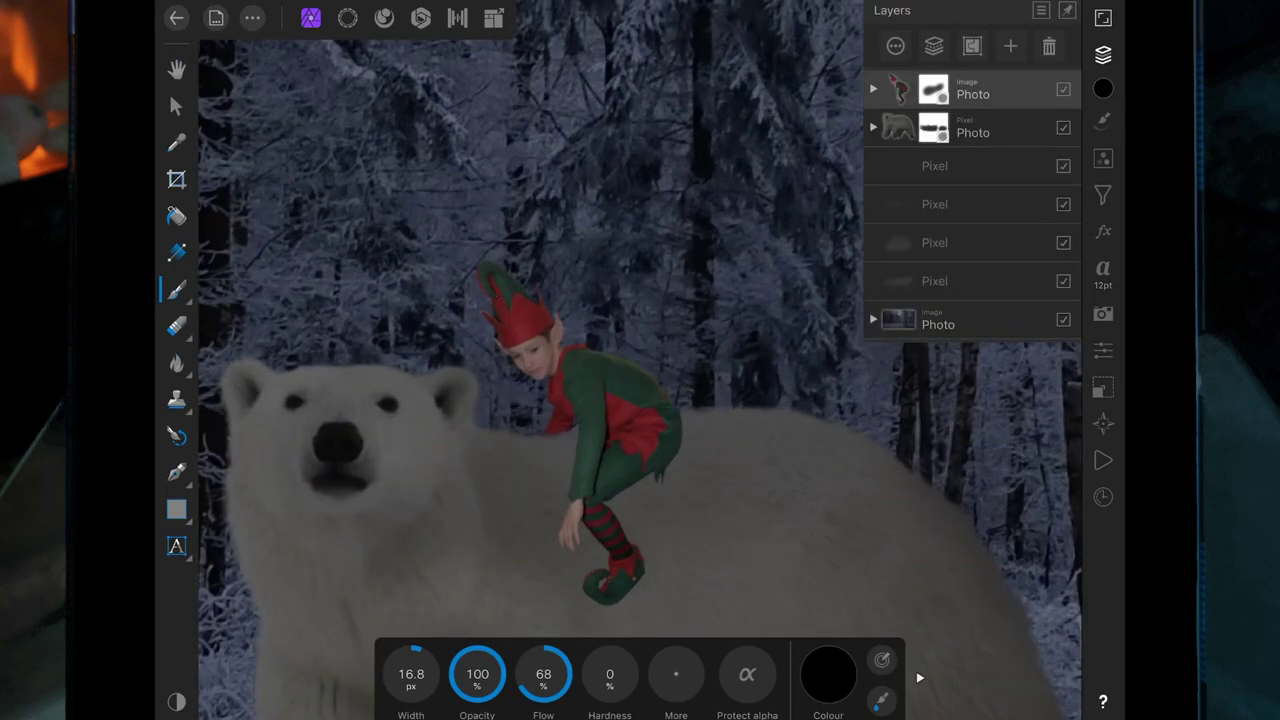
{"action": "left_click", "coordinate": [895, 46]}
{"action": "left_click", "coordinate": [878, 10]}
{"action": "left_click", "coordinate": [960, 94]}
{"action": "left_click", "coordinate": [914, 209]}
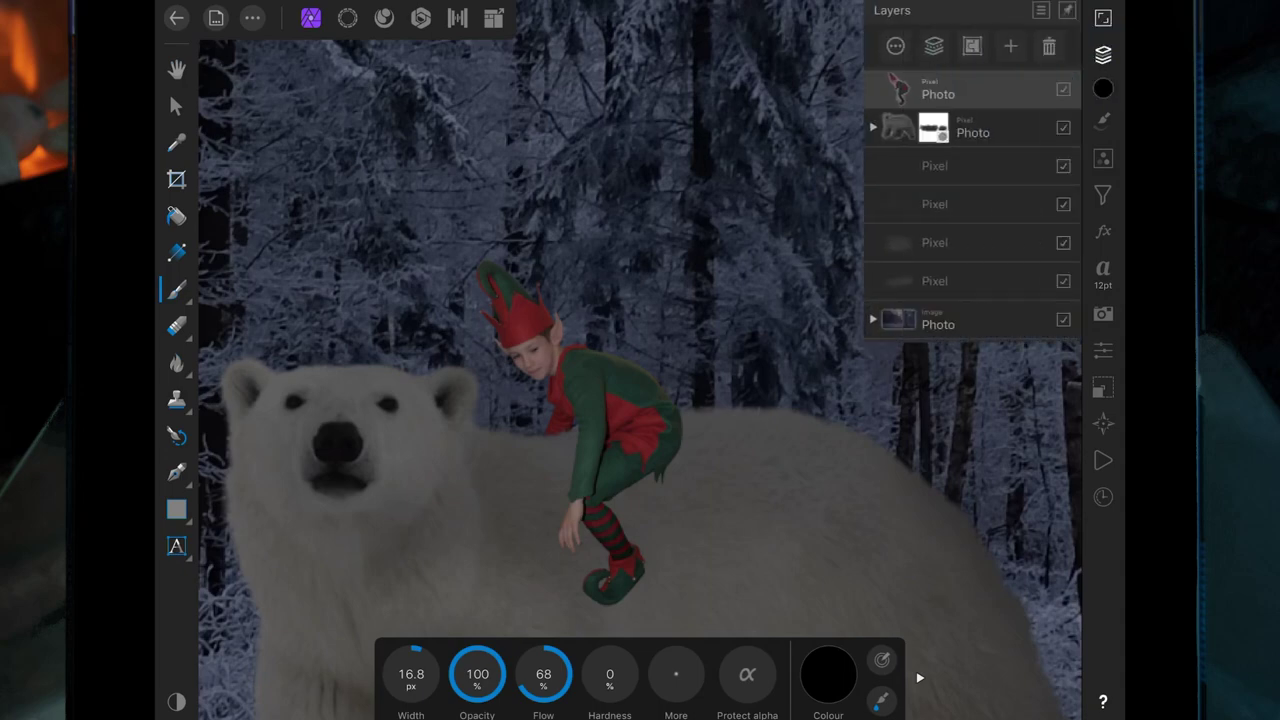
Step: Add a new pixel layer nested inside the elf photo
{"action": "left_click", "coordinate": [1010, 46]}
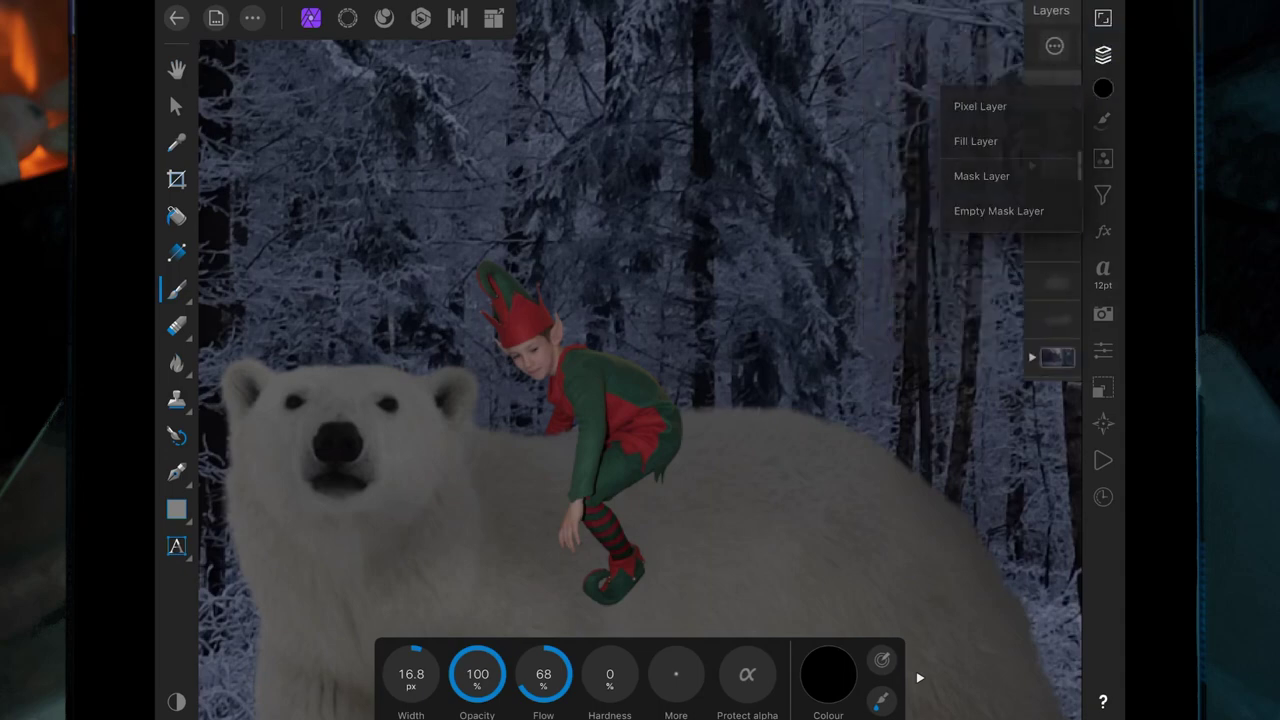
{"action": "left_click", "coordinate": [1013, 95]}
{"action": "left_click_drag", "start_coordinate": [1013, 88], "coordinate": [1000, 130]}
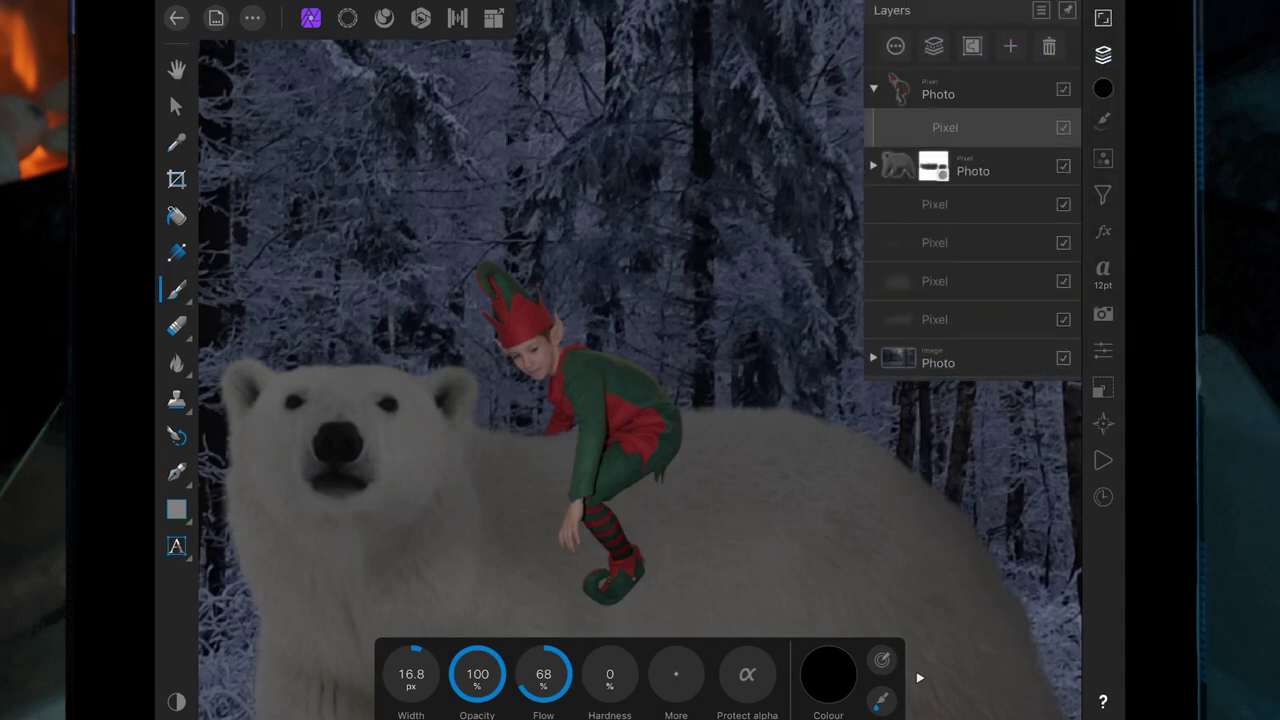
{"action": "left_click", "coordinate": [1103, 54]}
Step: Paint black shading over the elf's back, neck, torso, legs and hat, with brush flow 49%
{"action": "mouse_move", "coordinate": [657, 371]}
{"action": "left_mouse_down"}
{"action": "mouse_move", "coordinate": [628, 380]}
{"action": "mouse_move", "coordinate": [666, 391]}
{"action": "mouse_move", "coordinate": [660, 366]}
{"action": "mouse_move", "coordinate": [672, 440]}
{"action": "left_mouse_up"}
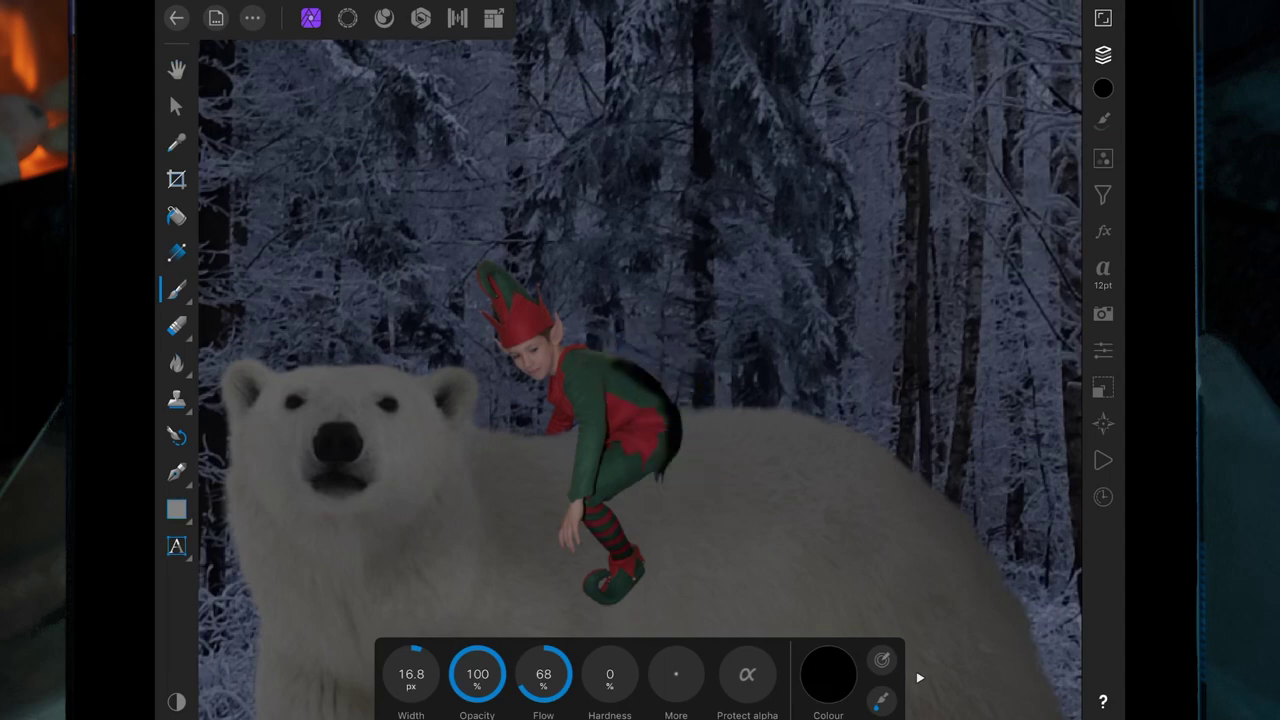
{"action": "mouse_move", "coordinate": [500, 257]}
{"action": "left_mouse_down"}
{"action": "mouse_move", "coordinate": [552, 366]}
{"action": "mouse_move", "coordinate": [640, 357]}
{"action": "mouse_move", "coordinate": [635, 410]}
{"action": "left_mouse_up"}
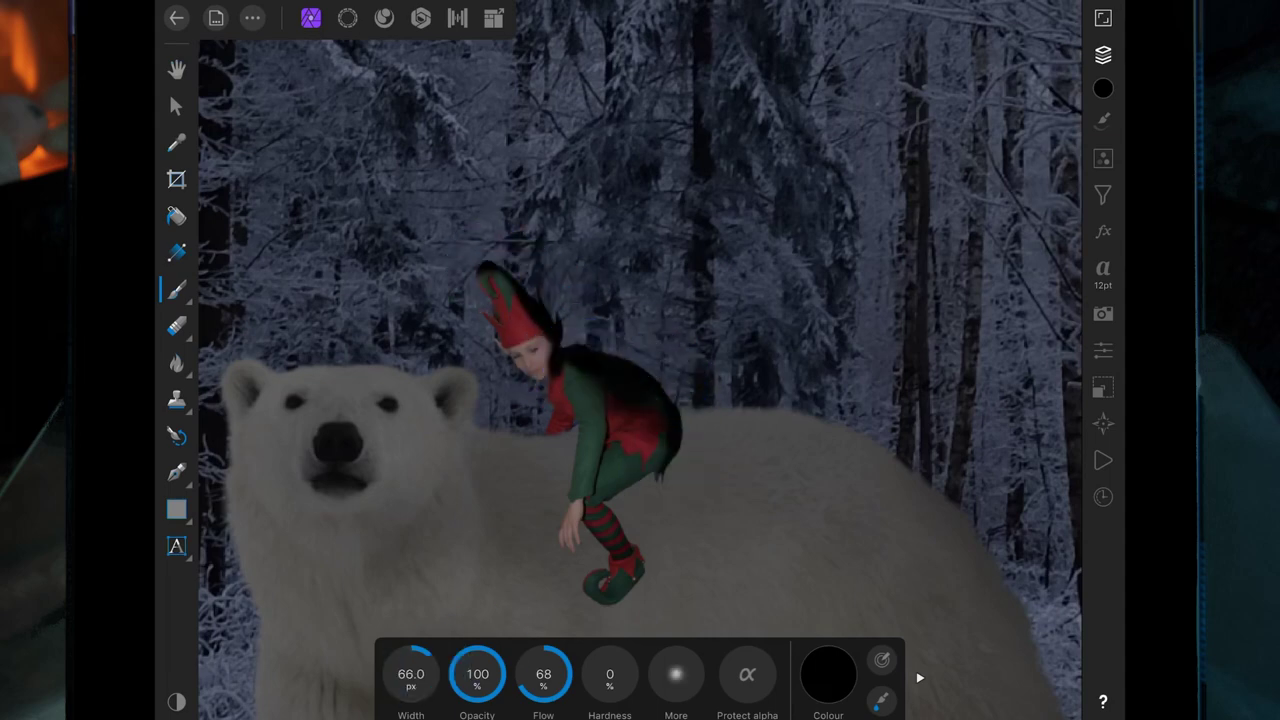
{"action": "left_click_drag", "start_coordinate": [411, 674], "coordinate": [416, 674]}
{"action": "mouse_move", "coordinate": [640, 330]}
{"action": "left_mouse_down"}
{"action": "mouse_move", "coordinate": [605, 440]}
{"action": "mouse_move", "coordinate": [640, 520]}
{"action": "mouse_move", "coordinate": [620, 605]}
{"action": "left_mouse_up"}
{"action": "left_click_drag", "start_coordinate": [411, 674], "coordinate": [404, 674]}
{"action": "left_click_drag", "start_coordinate": [576, 488], "coordinate": [572, 545]}
{"action": "left_click", "coordinate": [594, 369]}
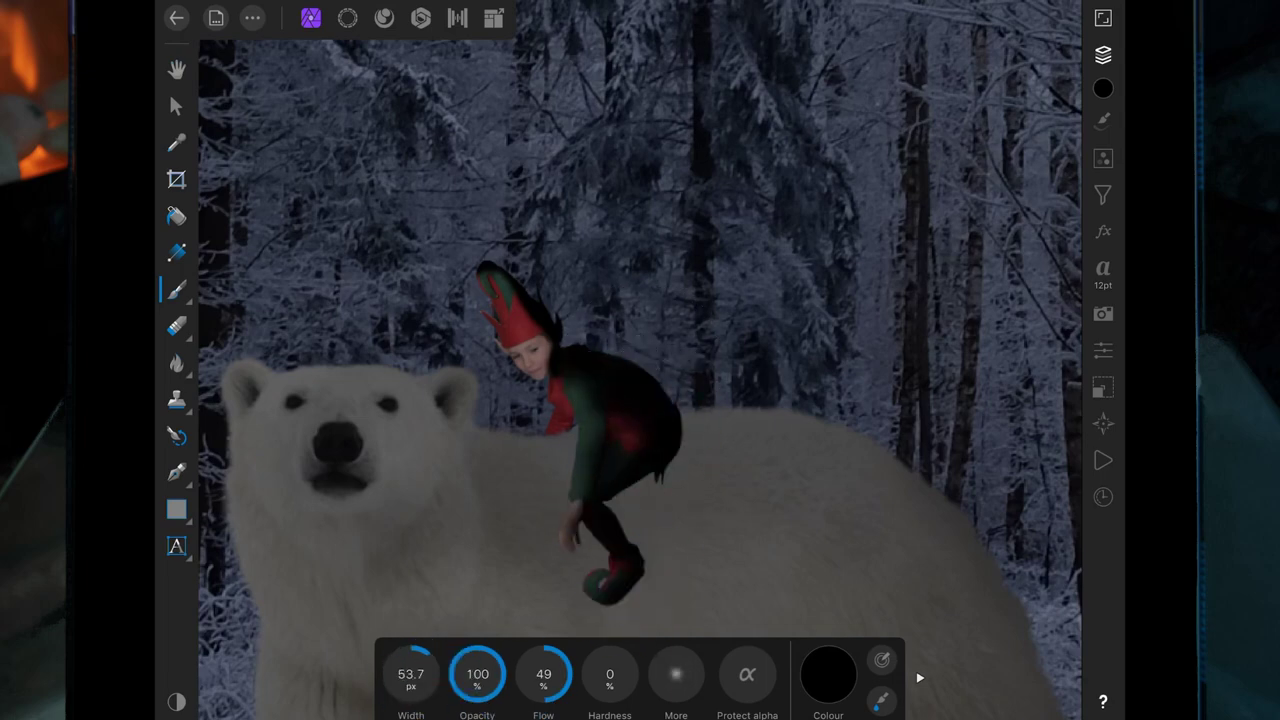
{"action": "left_click_drag", "start_coordinate": [522, 316], "coordinate": [543, 320]}
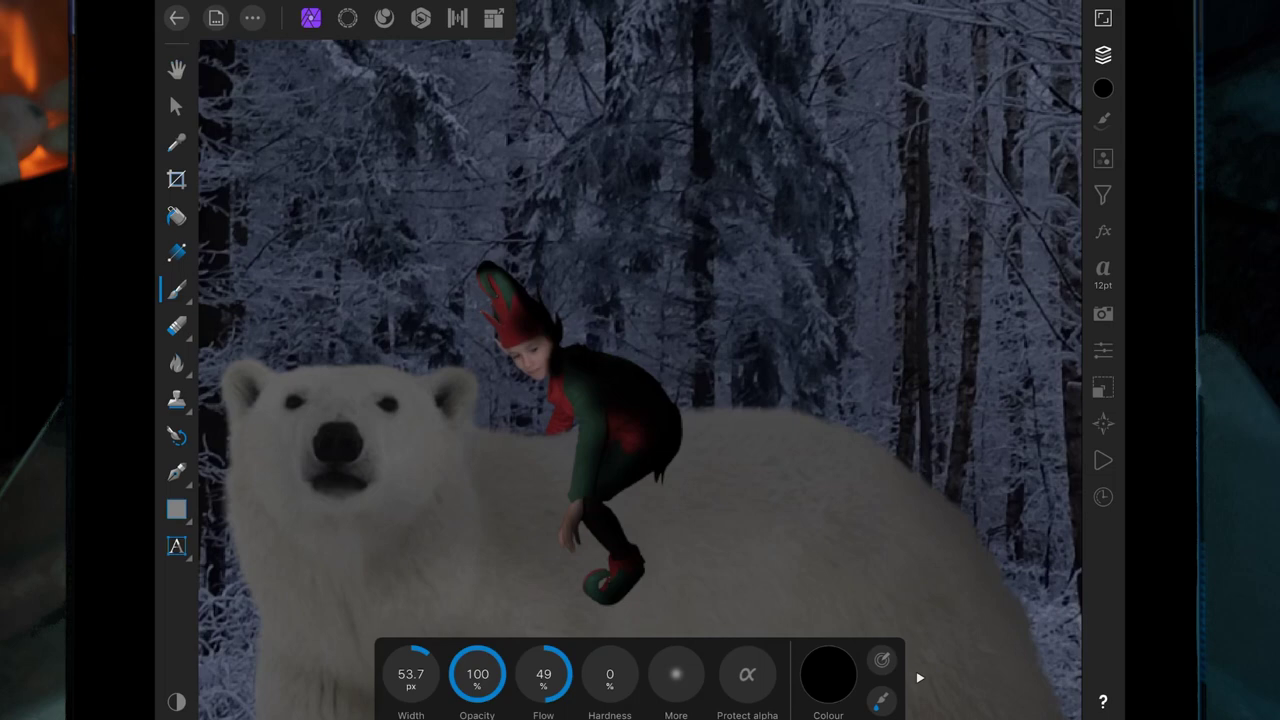
Step: Set the shading layer to Soft light blending at 71% opacity
{"action": "left_click", "coordinate": [1103, 55]}
{"action": "left_click", "coordinate": [1000, 171]}
{"action": "left_click", "coordinate": [970, 142]}
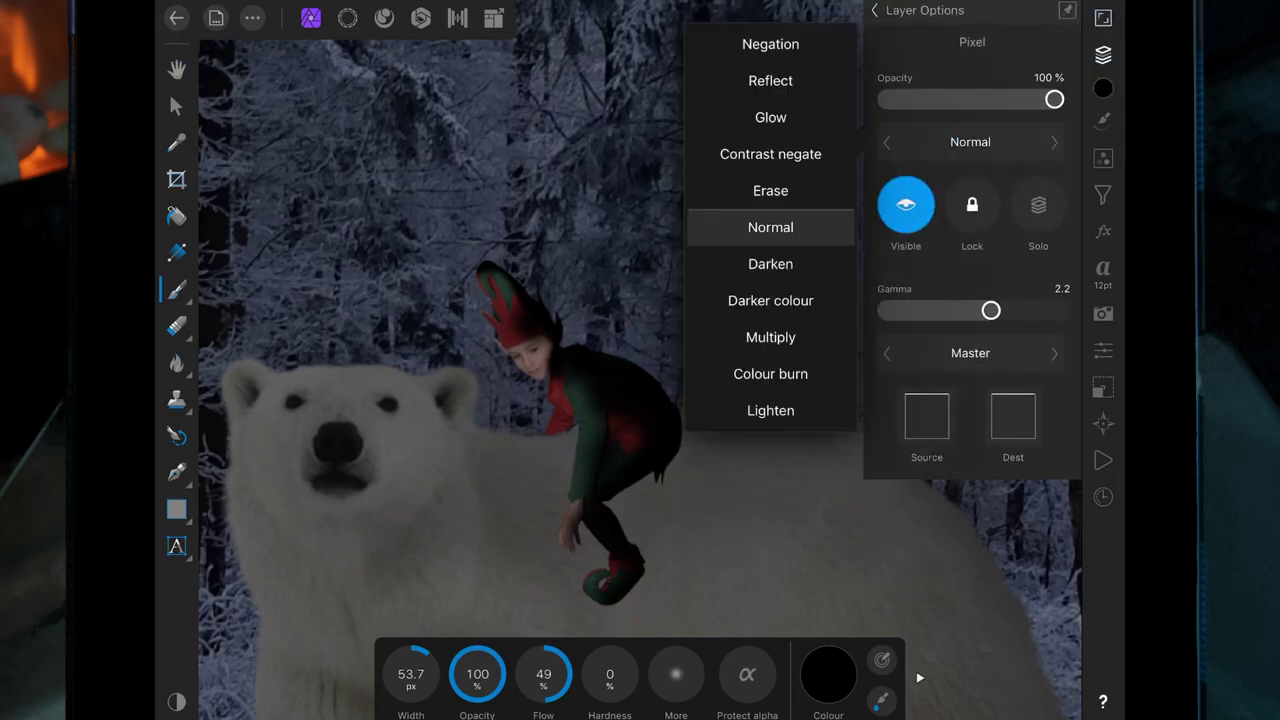
{"action": "left_click_drag", "start_coordinate": [770, 410], "coordinate": [770, 155]}
{"action": "left_click", "coordinate": [770, 373]}
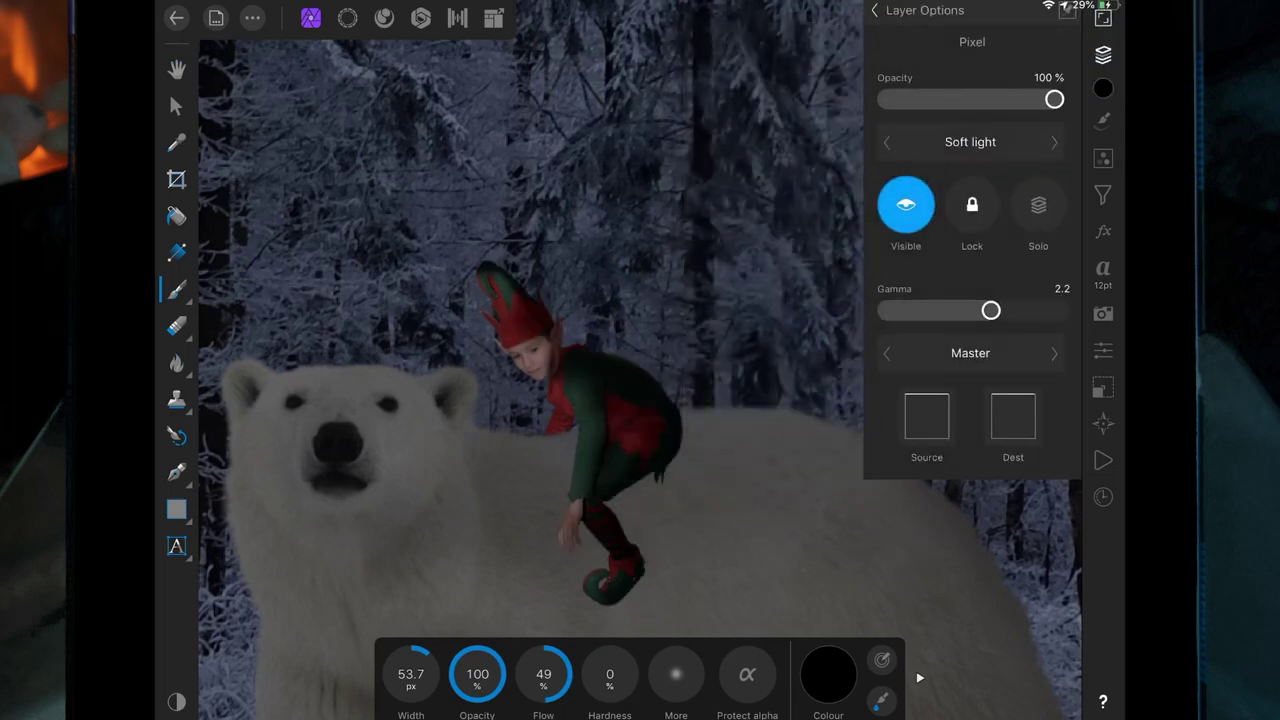
{"action": "left_click_drag", "start_coordinate": [1054, 99], "coordinate": [1006, 99]}
{"action": "left_click", "coordinate": [970, 20]}
Step: Add a pixel layer and paint white highlights over the elf's hat, face, chest, arm and legs
{"action": "left_click", "coordinate": [1010, 46]}
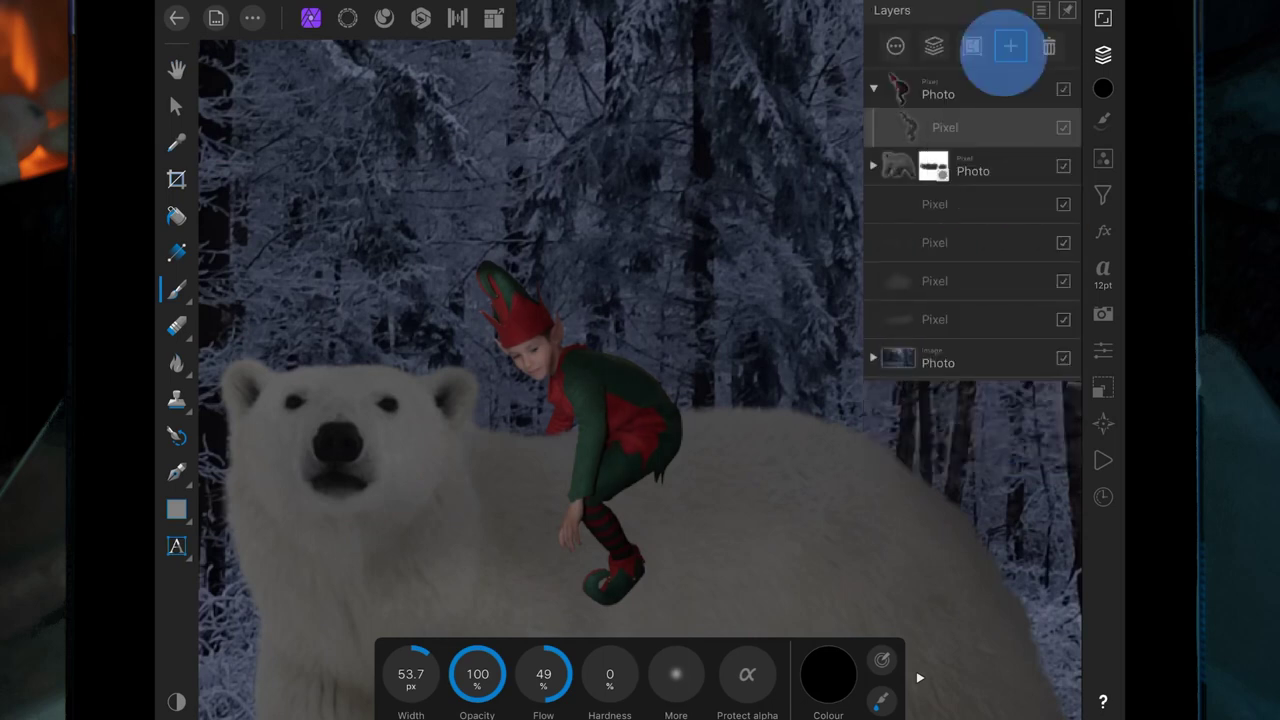
{"action": "left_click", "coordinate": [1103, 54]}
{"action": "left_click", "coordinate": [828, 672]}
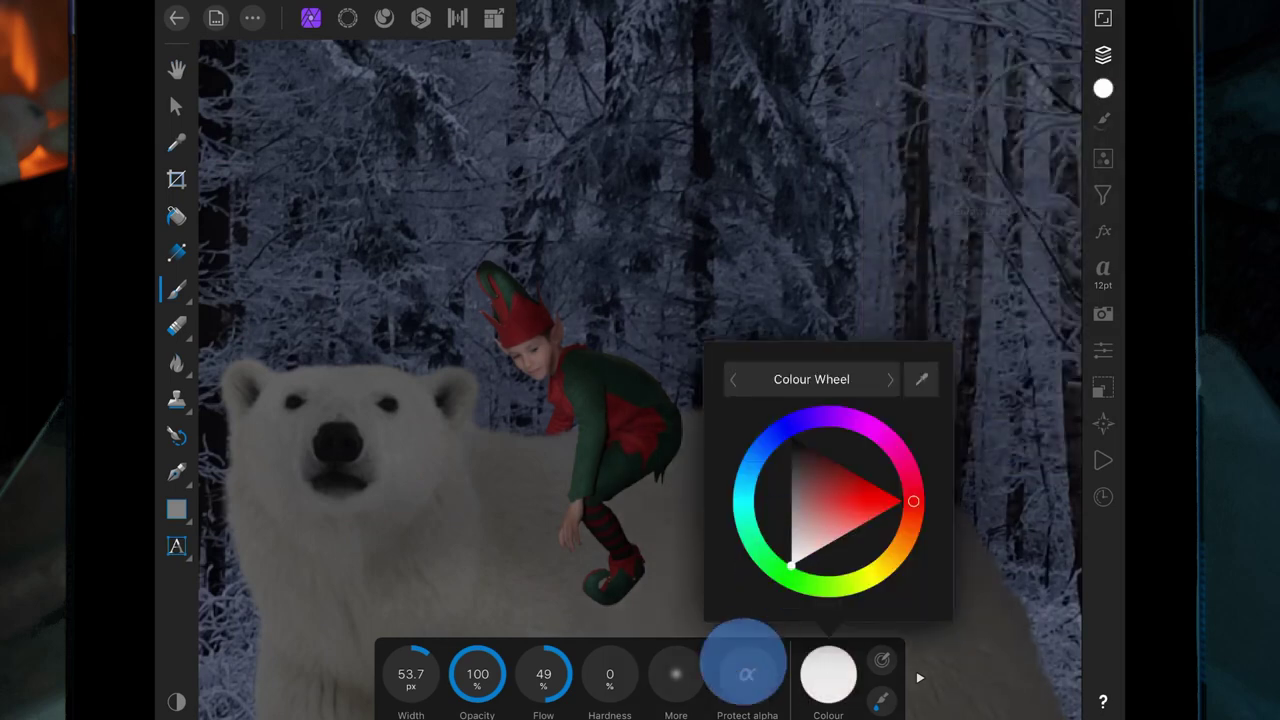
{"action": "left_click", "coordinate": [743, 672]}
{"action": "left_click_drag", "start_coordinate": [411, 674], "coordinate": [395, 674]}
{"action": "left_click_drag", "start_coordinate": [486, 282], "coordinate": [543, 389]}
{"action": "left_click_drag", "start_coordinate": [477, 674], "coordinate": [400, 670]}
{"action": "left_click_drag", "start_coordinate": [555, 390], "coordinate": [600, 585]}
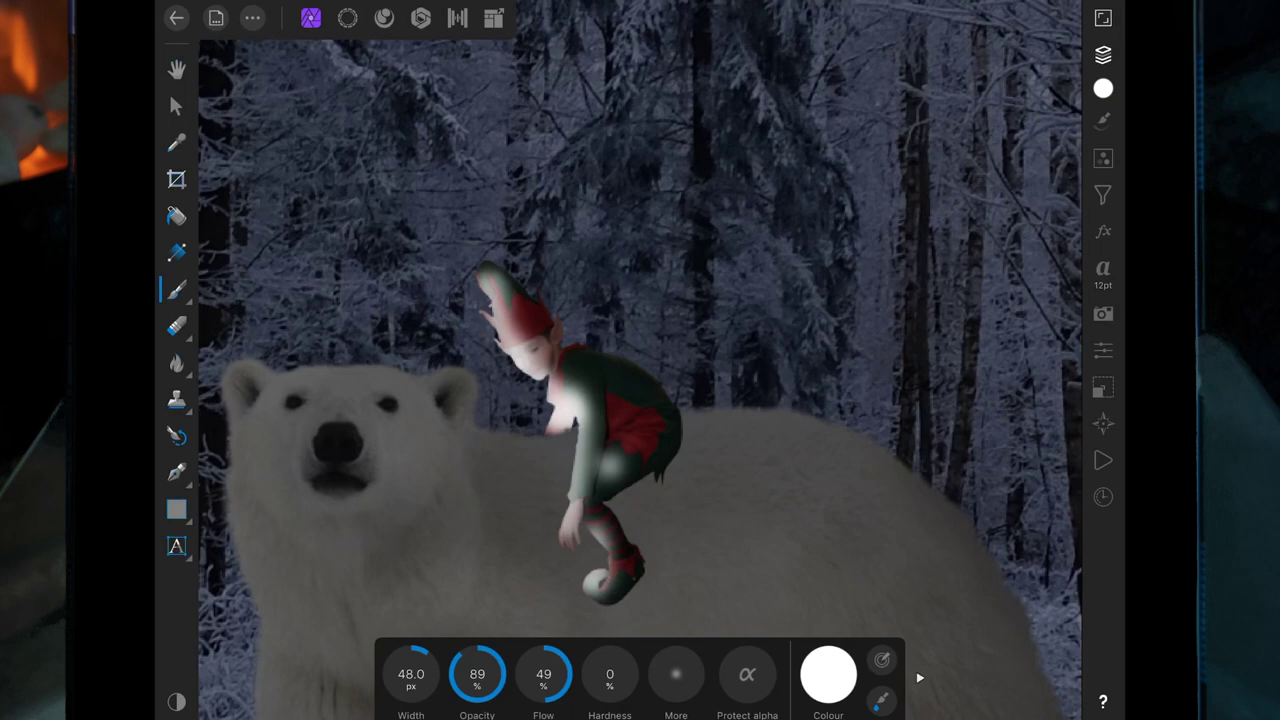
Step: Set the highlight layer to Soft light blending at about 54% opacity
{"action": "left_click", "coordinate": [1103, 55]}
{"action": "left_click", "coordinate": [1063, 126]}
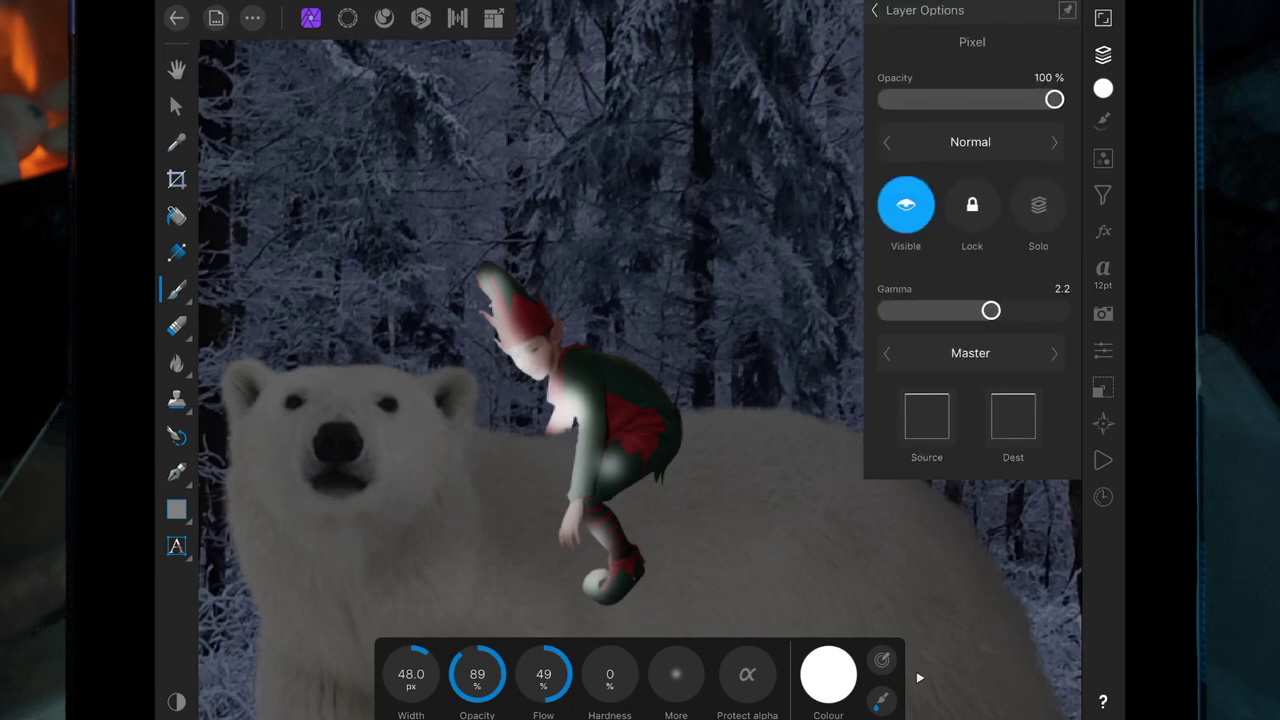
{"action": "left_click", "coordinate": [970, 142]}
{"action": "left_click_drag", "start_coordinate": [780, 300], "coordinate": [780, 120]}
{"action": "left_click_drag", "start_coordinate": [800, 314], "coordinate": [800, 230]}
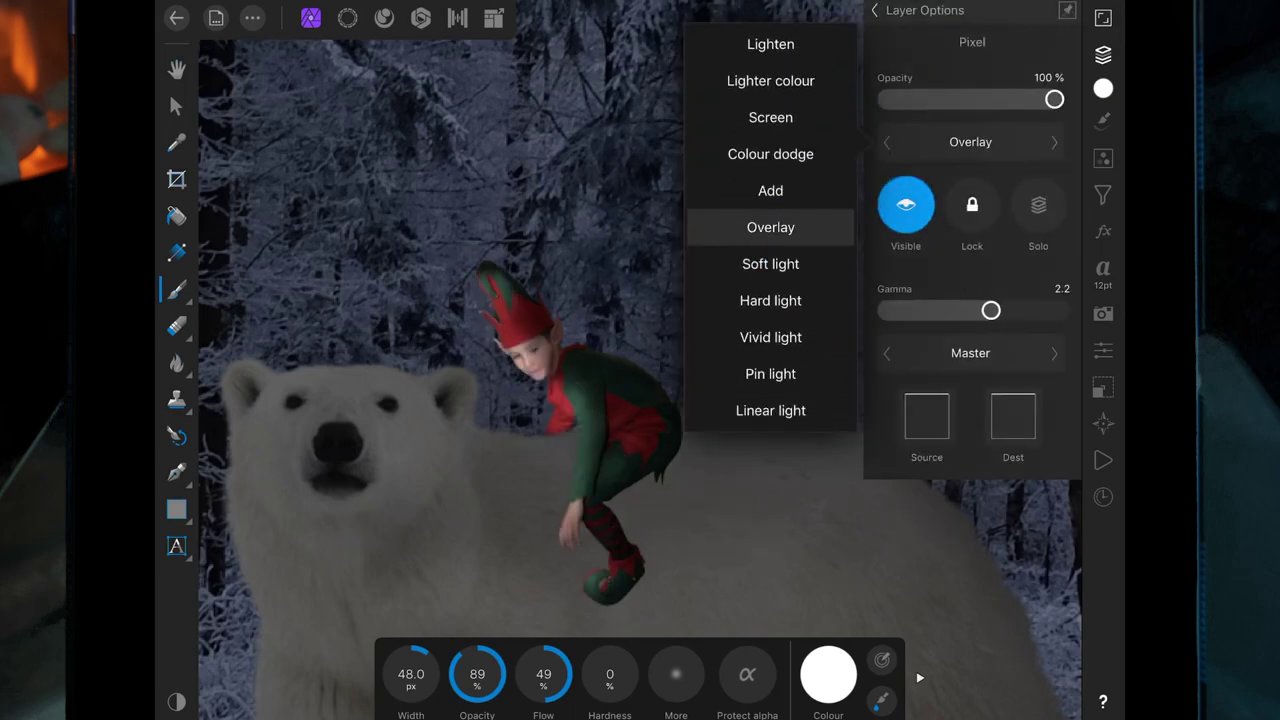
{"action": "left_click", "coordinate": [770, 263]}
{"action": "left_click_drag", "start_coordinate": [1054, 99], "coordinate": [968, 99]}
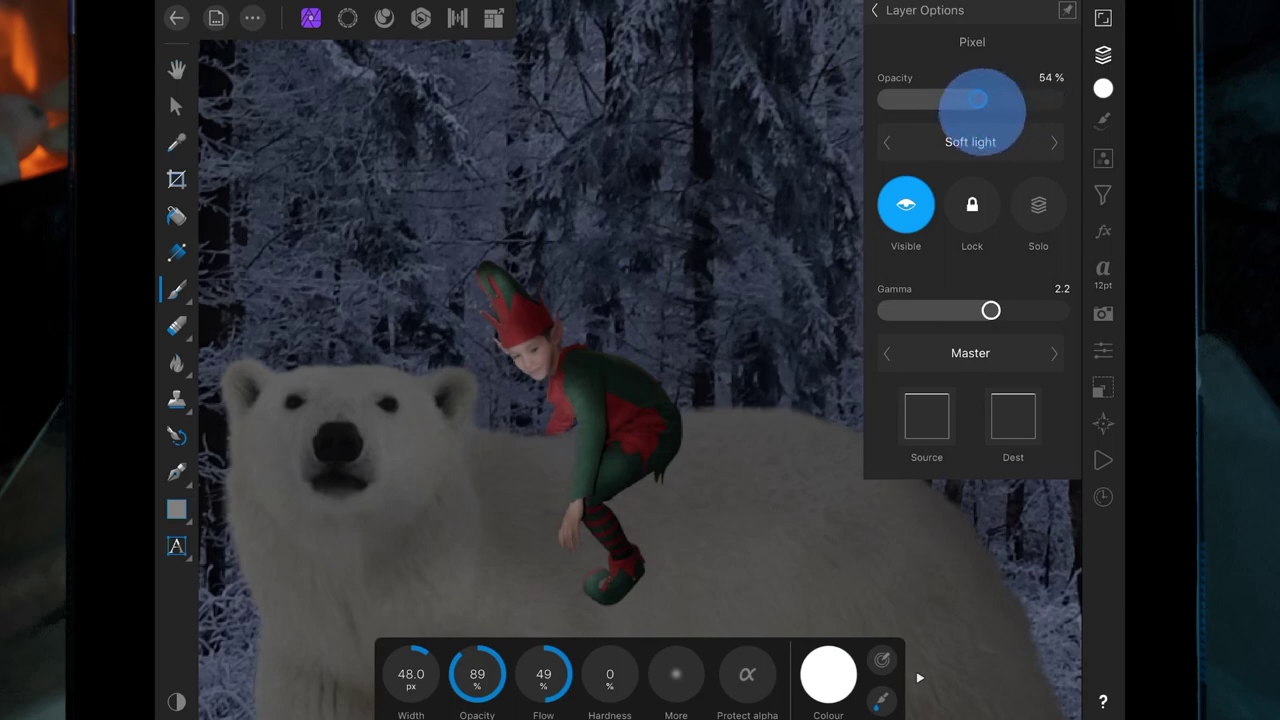
{"action": "left_click", "coordinate": [874, 10]}
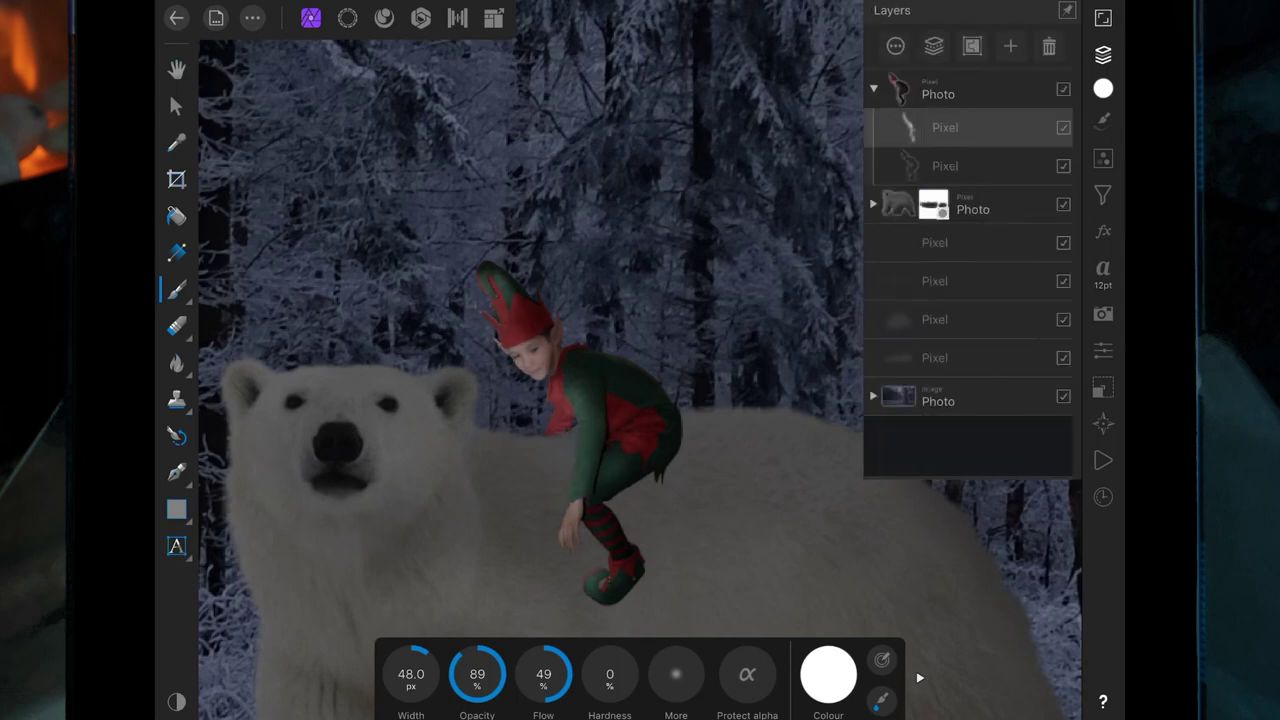
{"action": "left_click", "coordinate": [1103, 55]}
Step: Add a new pixel layer inside the polar bear's Photo group, below its mask
{"action": "scroll", "coordinate": [814, 422], "scroll_direction": "up", "scroll_amount": 2}
{"action": "scroll", "coordinate": [814, 422], "scroll_direction": "down", "scroll_amount": 3}
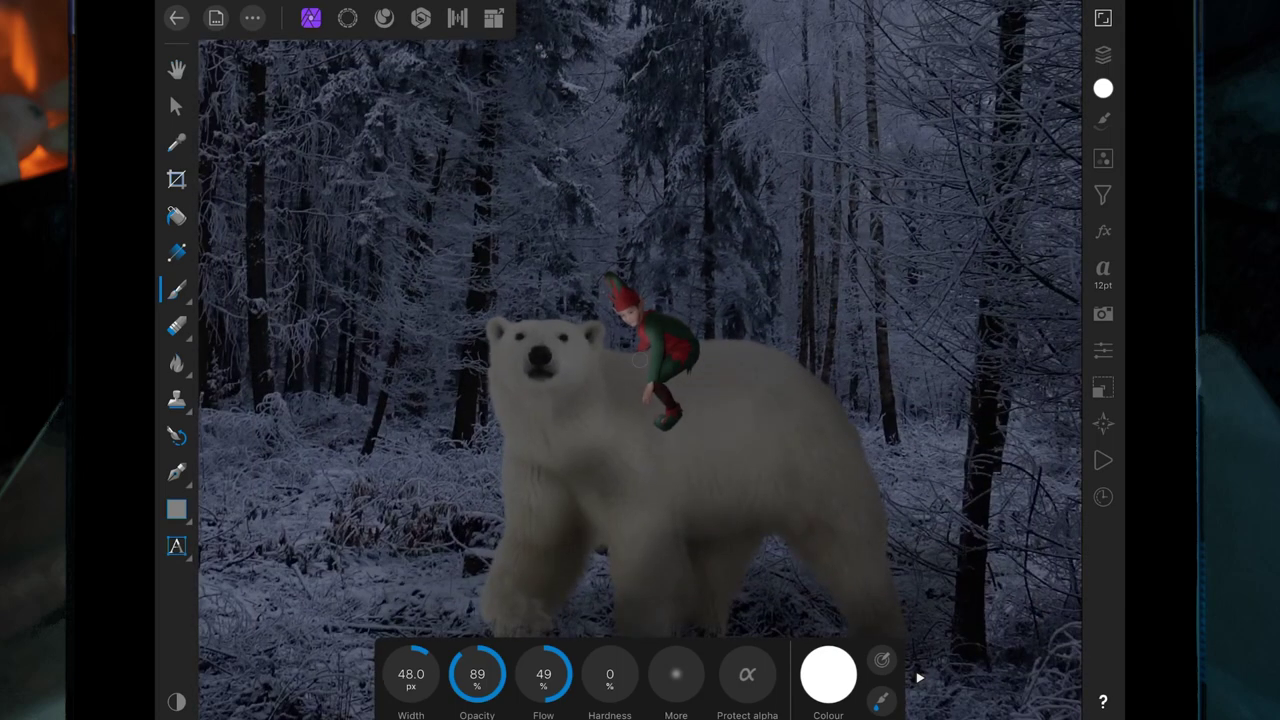
{"action": "left_click", "coordinate": [1103, 55]}
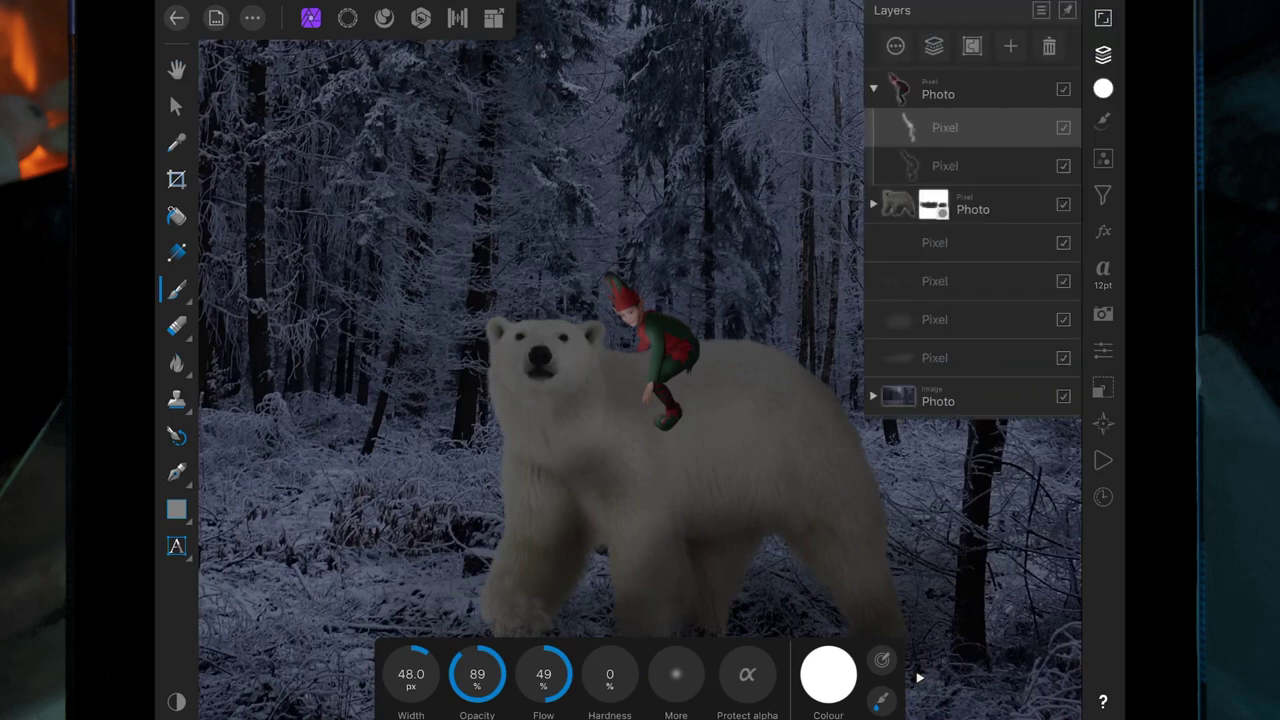
{"action": "left_click", "coordinate": [973, 204]}
{"action": "left_click", "coordinate": [1010, 46]}
{"action": "left_click", "coordinate": [1005, 106]}
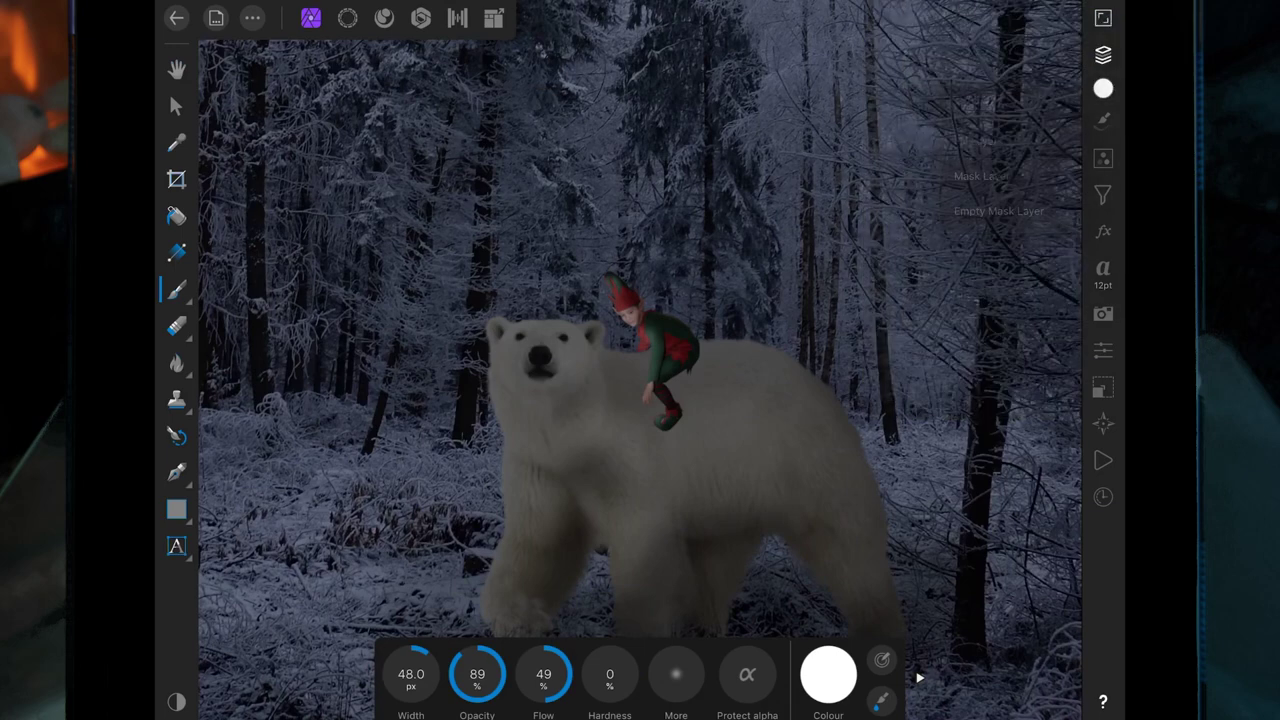
{"action": "left_click", "coordinate": [1103, 55]}
{"action": "left_click_drag", "start_coordinate": [986, 206], "coordinate": [989, 232]}
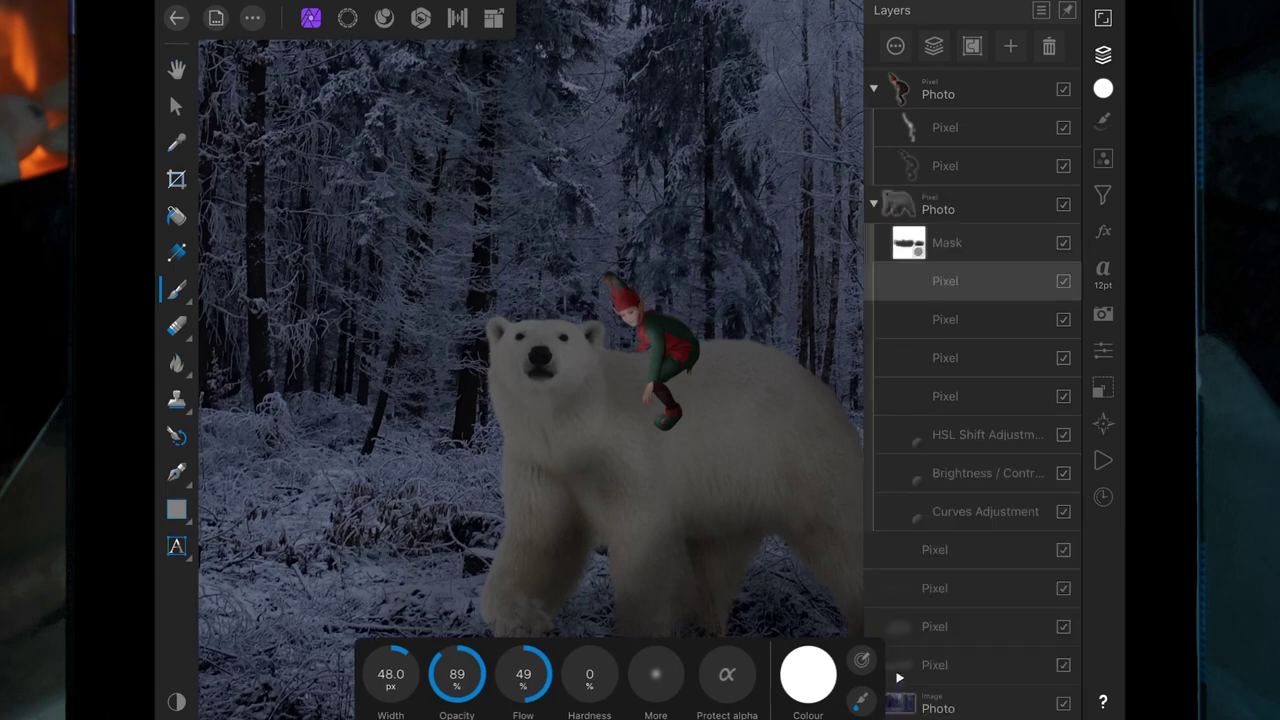
Step: Set the brush colour to black
{"action": "left_click", "coordinate": [899, 677]}
{"action": "left_click", "coordinate": [438, 677]}
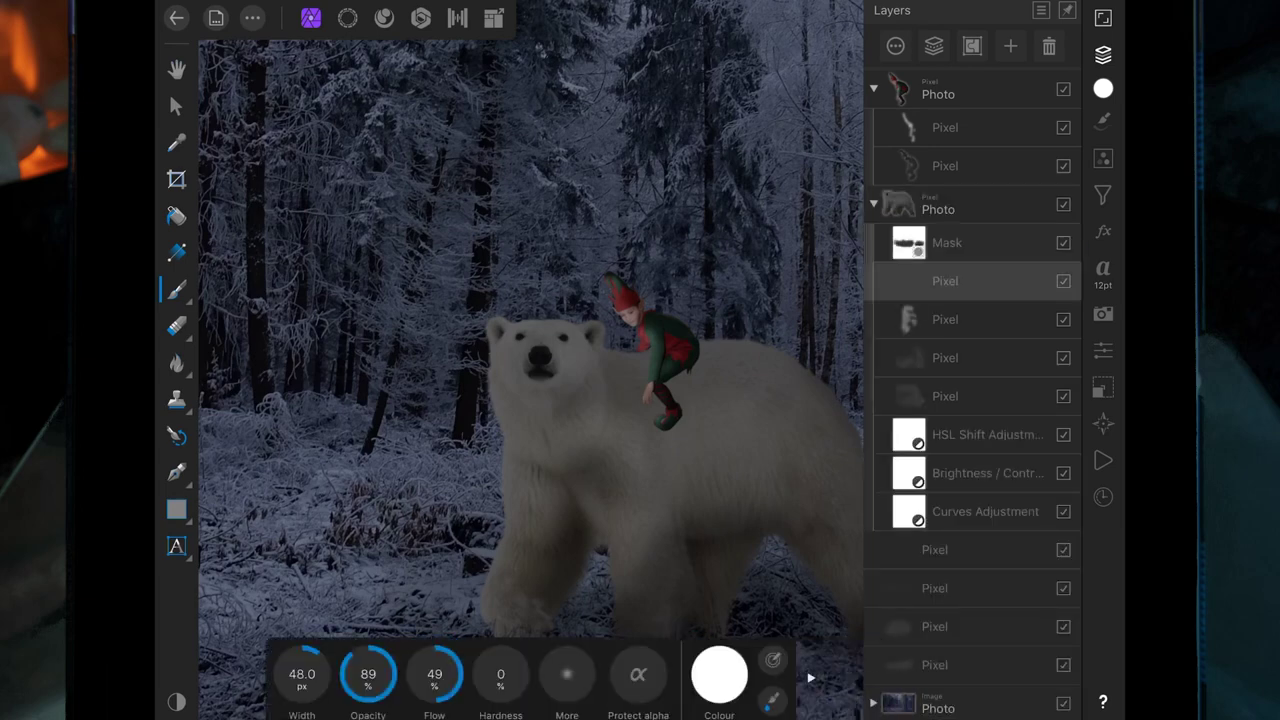
{"action": "left_click", "coordinate": [719, 674]}
{"action": "left_click", "coordinate": [662, 430]}
{"action": "left_click", "coordinate": [719, 674]}
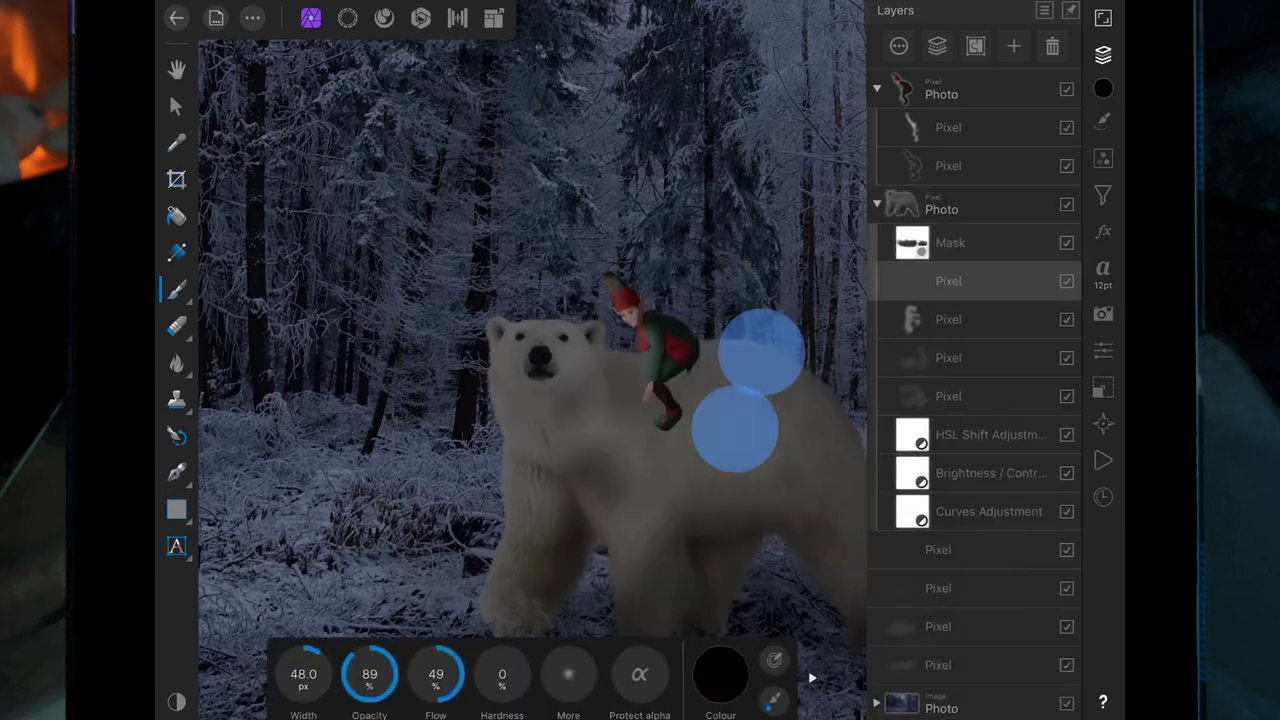
{"action": "scroll", "coordinate": [740, 390], "scroll_direction": "up", "scroll_amount": 5}
Step: Paint a soft shadow on the bear's back under the elf's body, knee and foot
{"action": "left_click_drag", "start_coordinate": [580, 394], "coordinate": [600, 390]}
{"action": "mouse_move", "coordinate": [651, 356]}
{"action": "left_mouse_down"}
{"action": "mouse_move", "coordinate": [665, 317]}
{"action": "mouse_move", "coordinate": [660, 356]}
{"action": "left_mouse_up"}
{"action": "left_click", "coordinate": [602, 388]}
{"action": "left_click", "coordinate": [610, 470]}
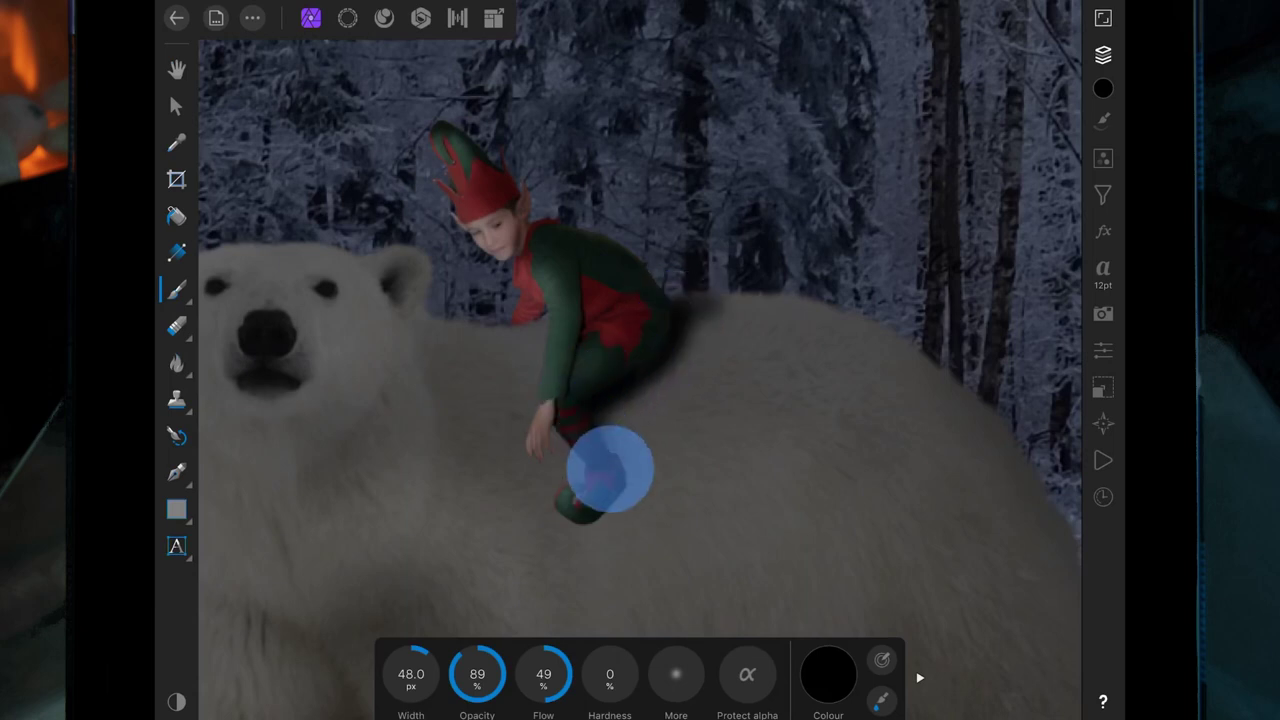
{"action": "left_click_drag", "start_coordinate": [610, 470], "coordinate": [606, 457]}
{"action": "left_click", "coordinate": [597, 514]}
{"action": "left_click", "coordinate": [592, 415]}
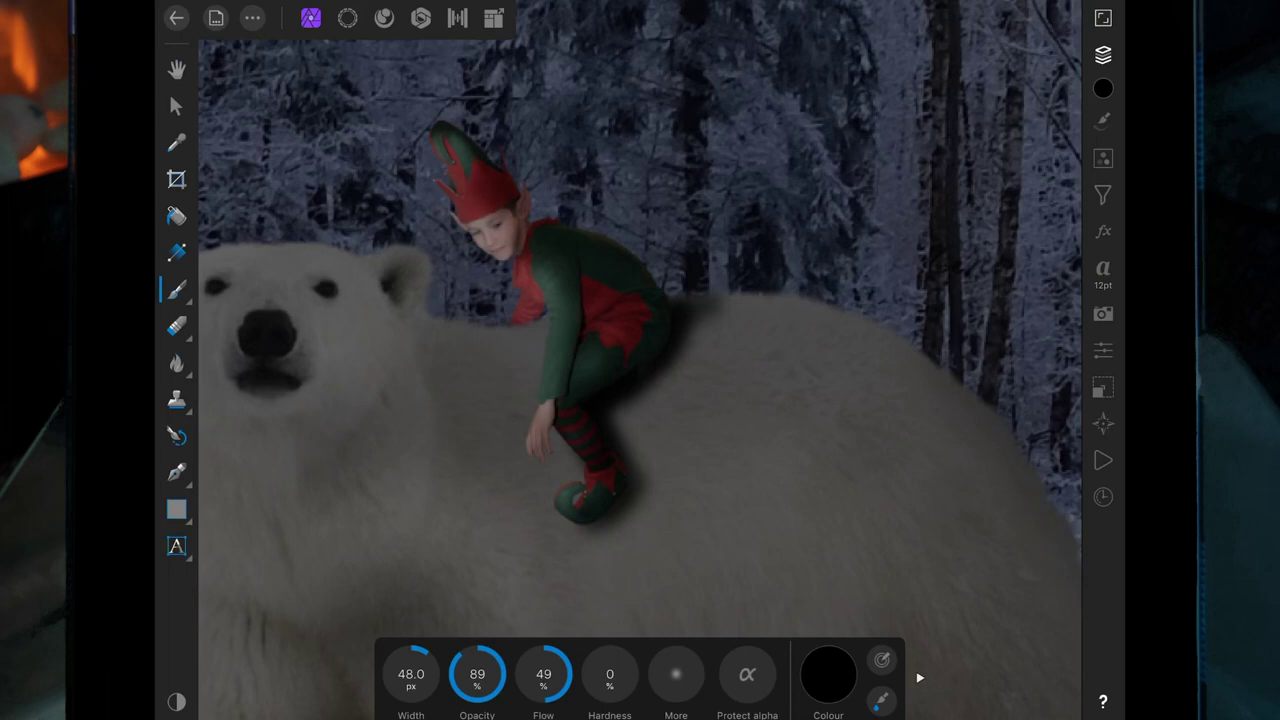
Step: Lower the shadow layer's opacity to 64%
{"action": "left_click", "coordinate": [1103, 54]}
{"action": "left_click", "coordinate": [1000, 280]}
{"action": "left_click_drag", "start_coordinate": [1050, 99], "coordinate": [997, 100]}
{"action": "left_click", "coordinate": [874, 10]}
Step: Add a new pixel layer and paint shading over the elf's hip and legs at 100% brush opacity
{"action": "left_click", "coordinate": [986, 46]}
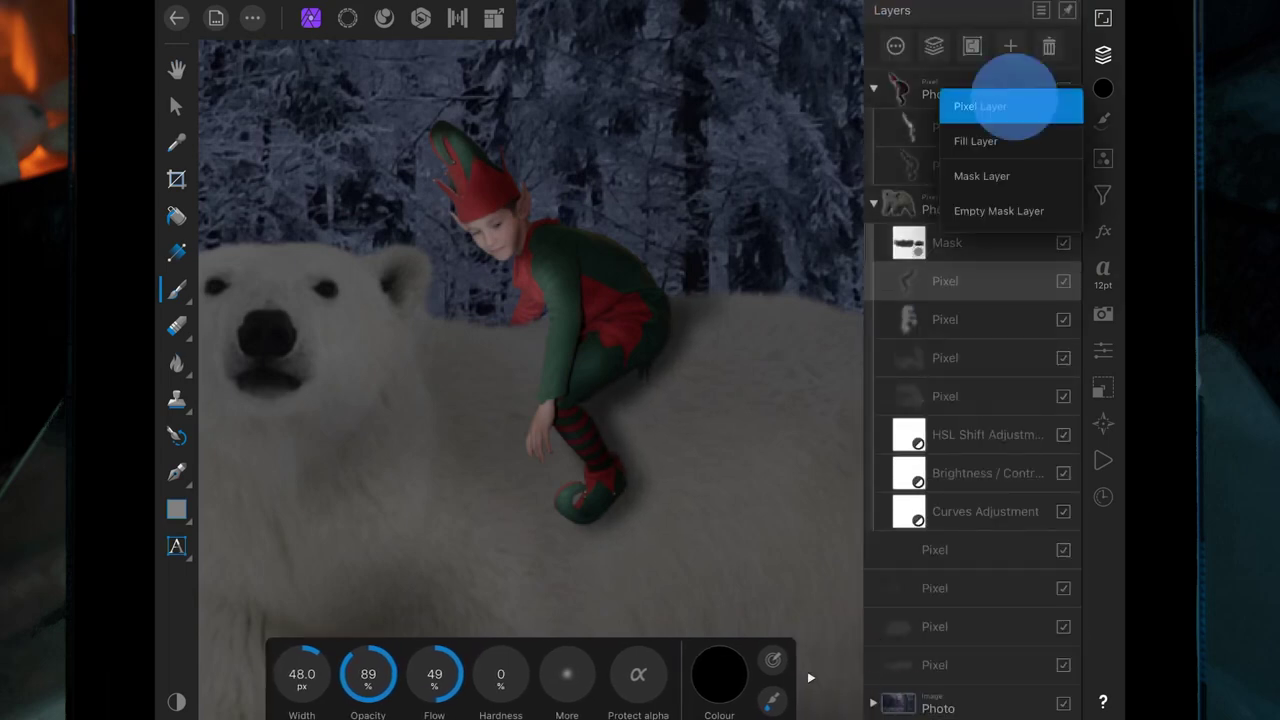
{"action": "left_click", "coordinate": [986, 106]}
{"action": "left_click_drag", "start_coordinate": [444, 662], "coordinate": [375, 674]}
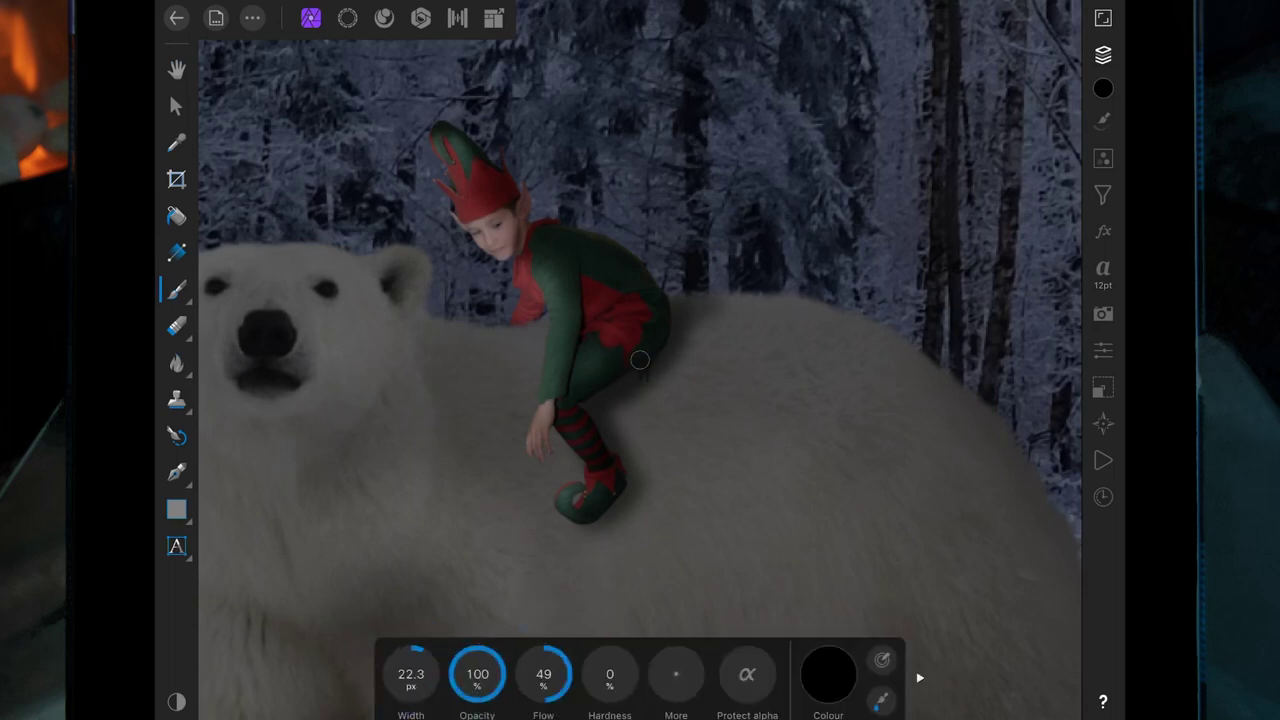
{"action": "mouse_move", "coordinate": [640, 360]}
{"action": "left_mouse_down"}
{"action": "mouse_move", "coordinate": [585, 391]}
{"action": "mouse_move", "coordinate": [665, 337]}
{"action": "mouse_move", "coordinate": [585, 423]}
{"action": "mouse_move", "coordinate": [607, 459]}
{"action": "left_mouse_up"}
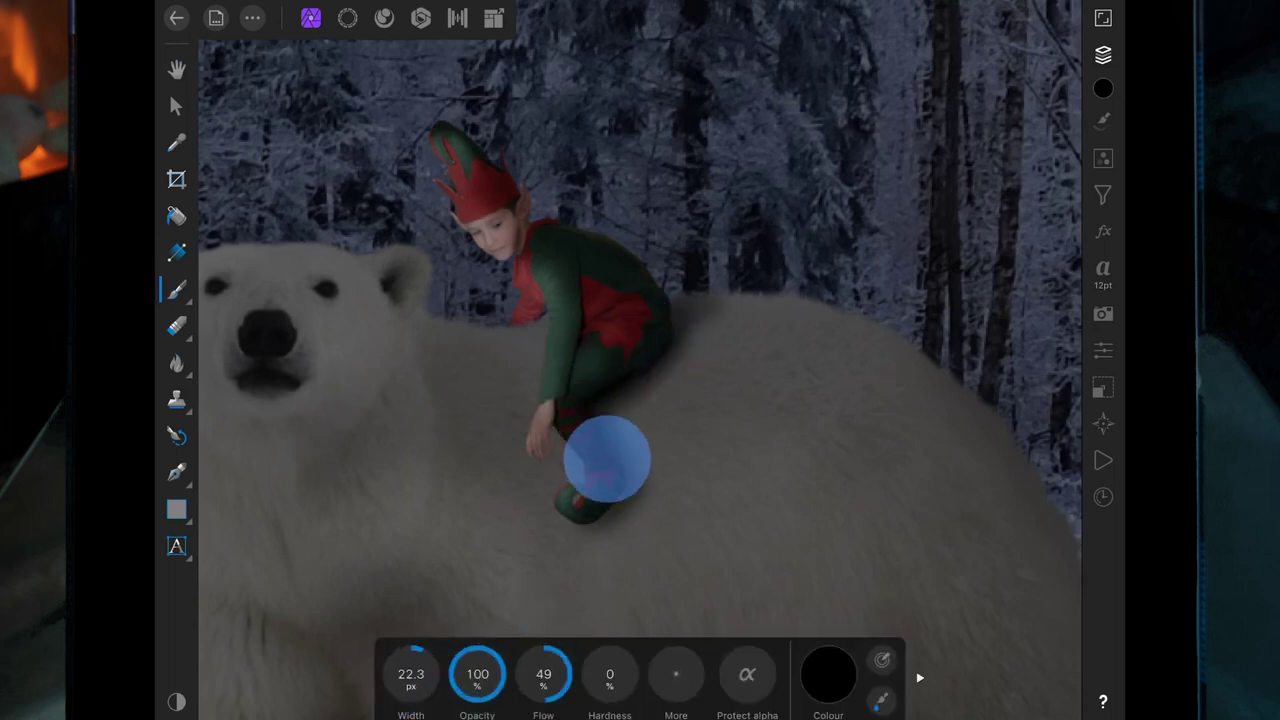
{"action": "mouse_move", "coordinate": [586, 414]}
{"action": "left_mouse_down"}
{"action": "mouse_move", "coordinate": [594, 523]}
{"action": "mouse_move", "coordinate": [628, 475]}
{"action": "mouse_move", "coordinate": [597, 514]}
{"action": "left_mouse_up"}
{"action": "left_click_drag", "start_coordinate": [600, 394], "coordinate": [665, 316]}
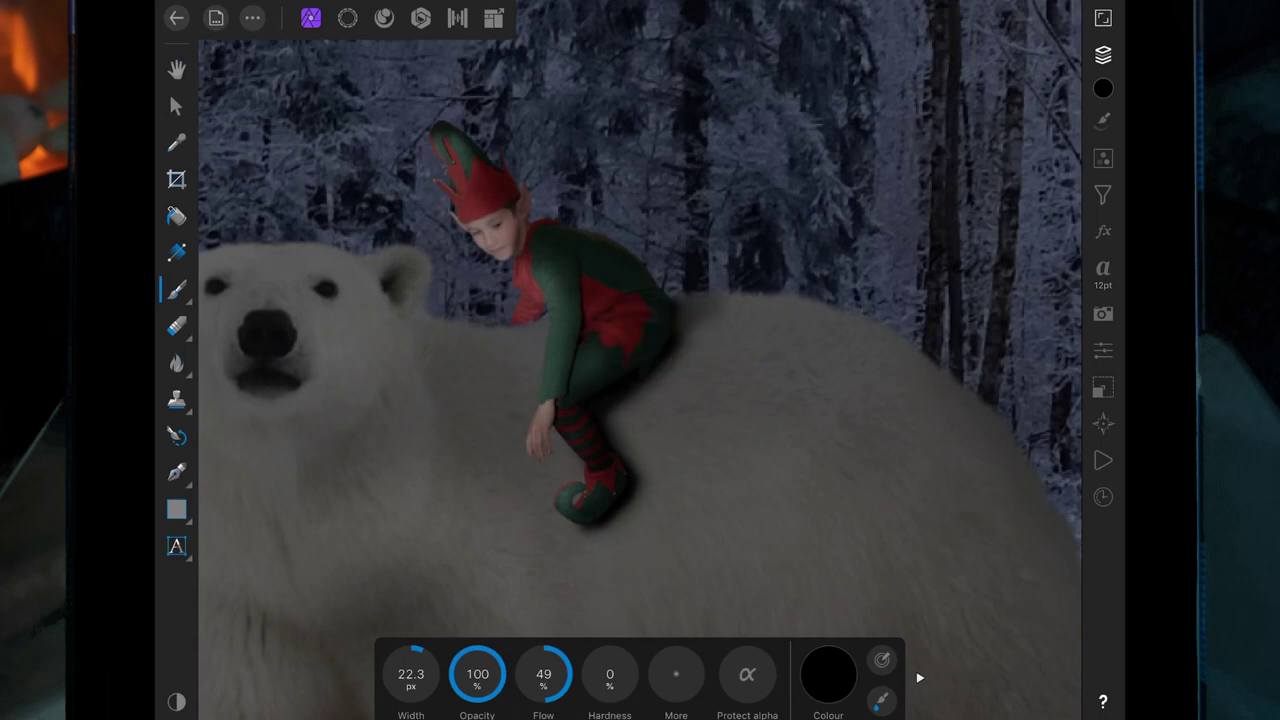
Step: Lower that shading layer's opacity to 13%
{"action": "left_click", "coordinate": [1103, 54]}
{"action": "left_click", "coordinate": [1062, 277]}
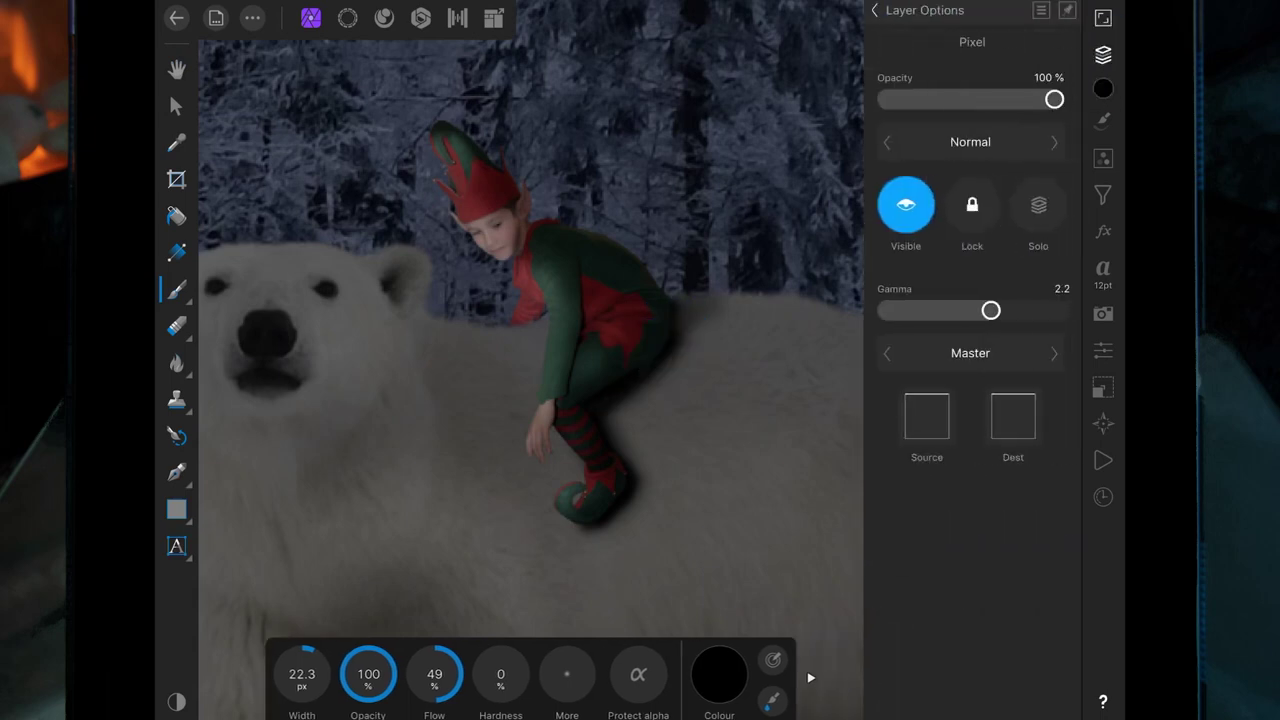
{"action": "left_click_drag", "start_coordinate": [1054, 99], "coordinate": [955, 99]}
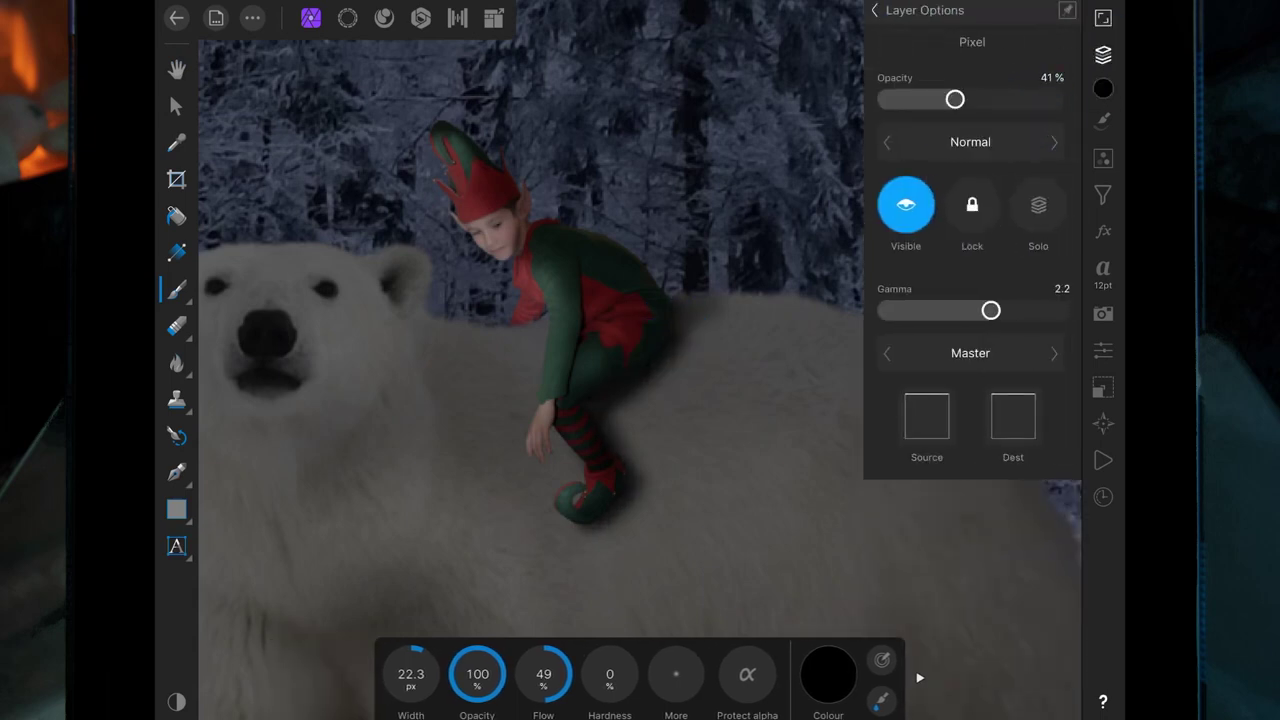
{"action": "left_click", "coordinate": [1103, 54]}
{"action": "left_click_drag", "start_coordinate": [953, 99], "coordinate": [908, 99]}
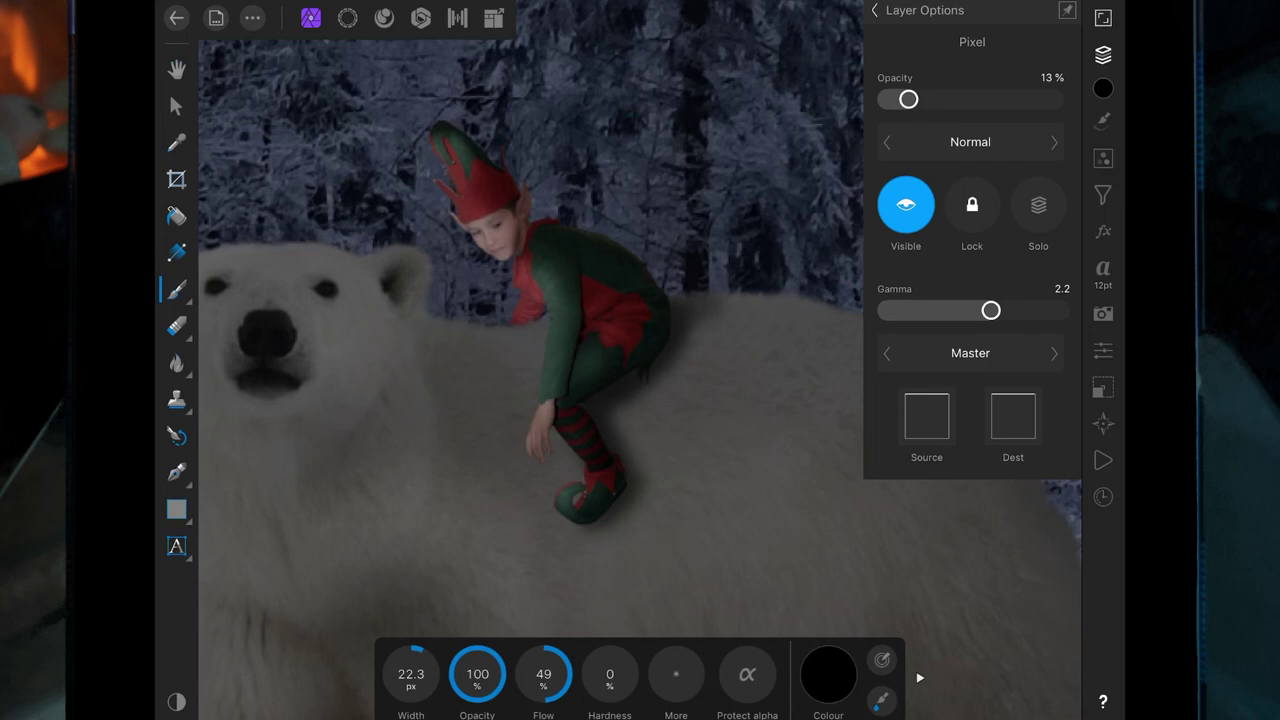
{"action": "left_click", "coordinate": [1103, 54]}
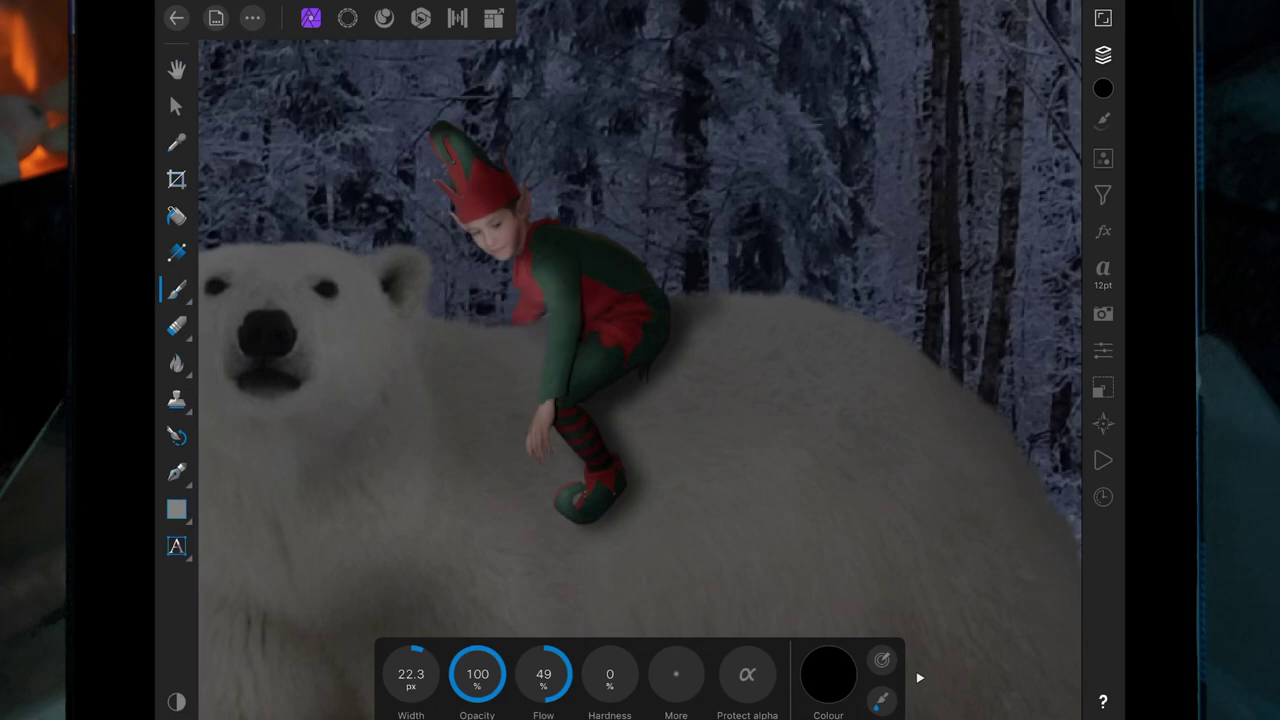
{"action": "scroll", "coordinate": [817, 345], "scroll_direction": "down", "scroll_amount": 5}
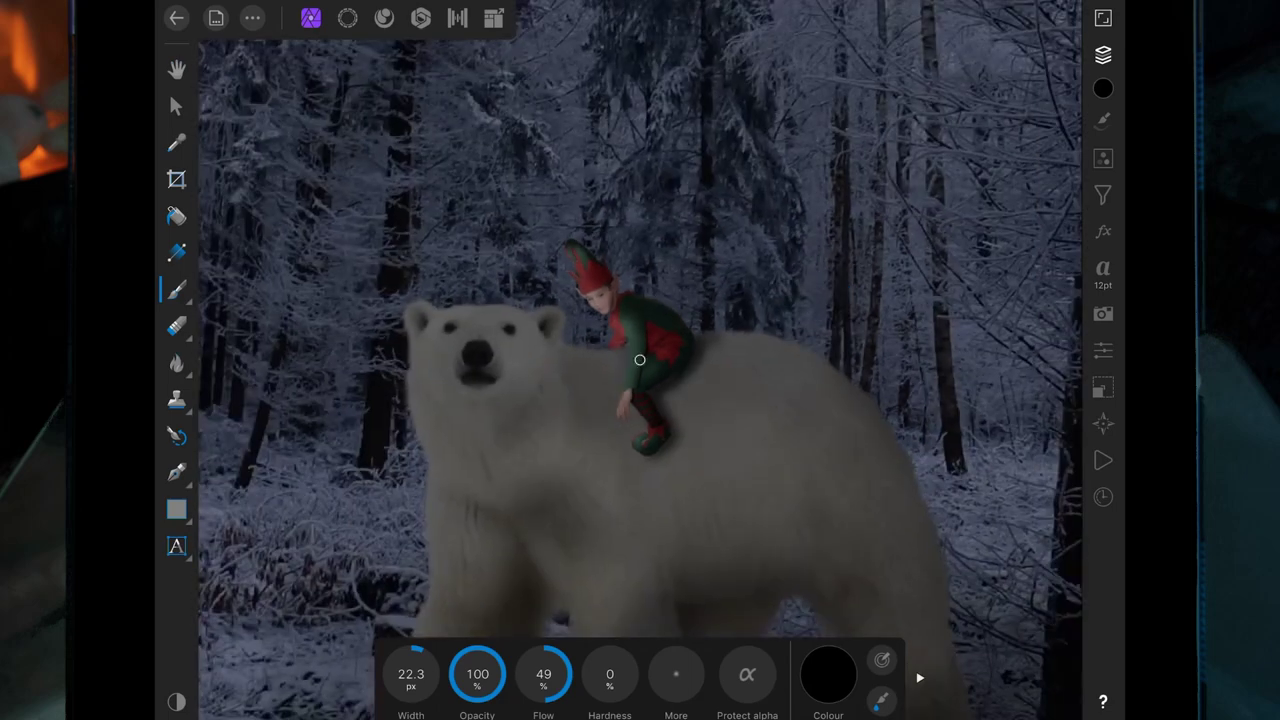
Step: Lower one bear shading layer's opacity to 56% and the other to 25%
{"action": "scroll", "coordinate": [790, 447], "scroll_direction": "down", "scroll_amount": 2}
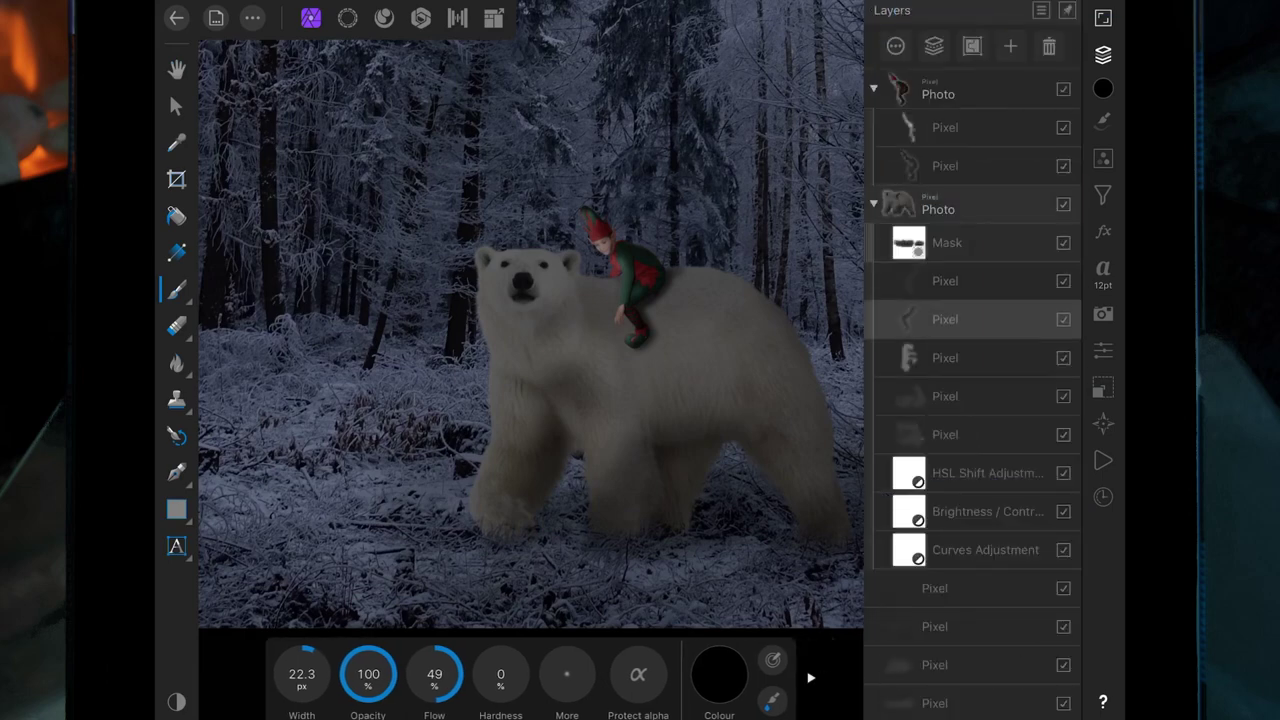
{"action": "left_click", "coordinate": [1036, 205]}
{"action": "left_click_drag", "start_coordinate": [999, 99], "coordinate": [958, 99]}
{"action": "left_click", "coordinate": [874, 10]}
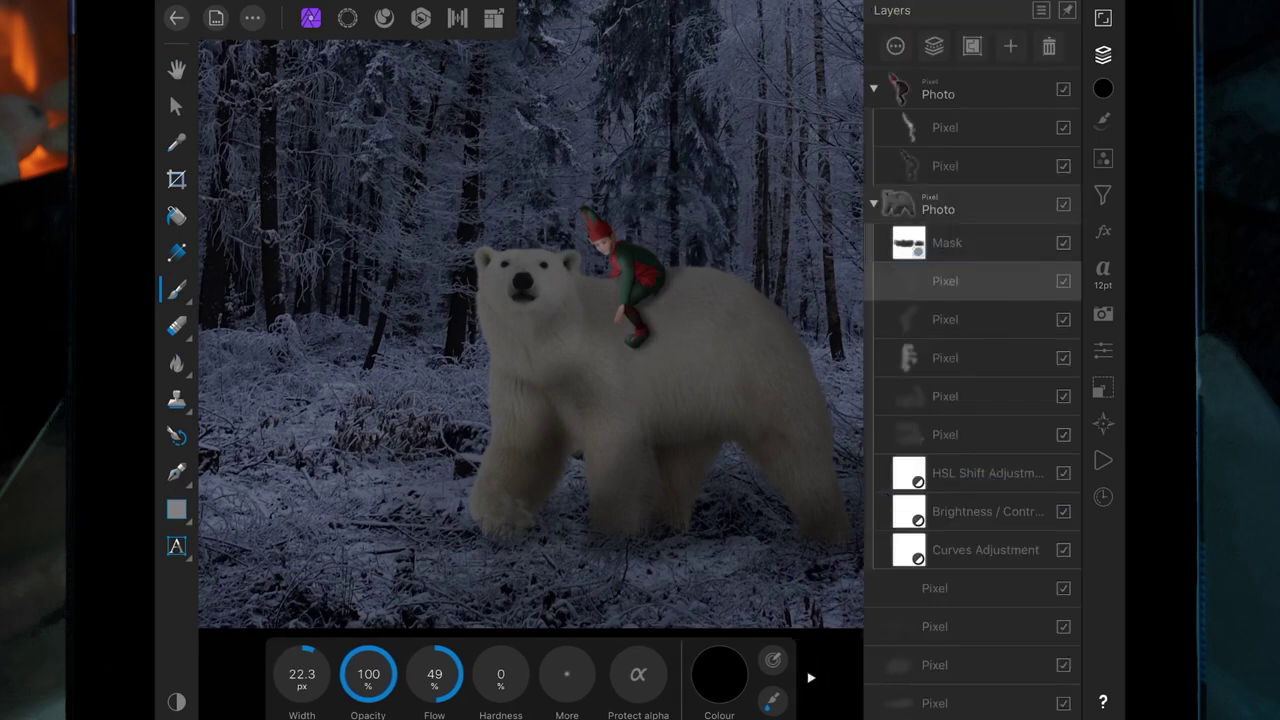
{"action": "left_click", "coordinate": [945, 281]}
{"action": "left_click_drag", "start_coordinate": [908, 99], "coordinate": [928, 99]}
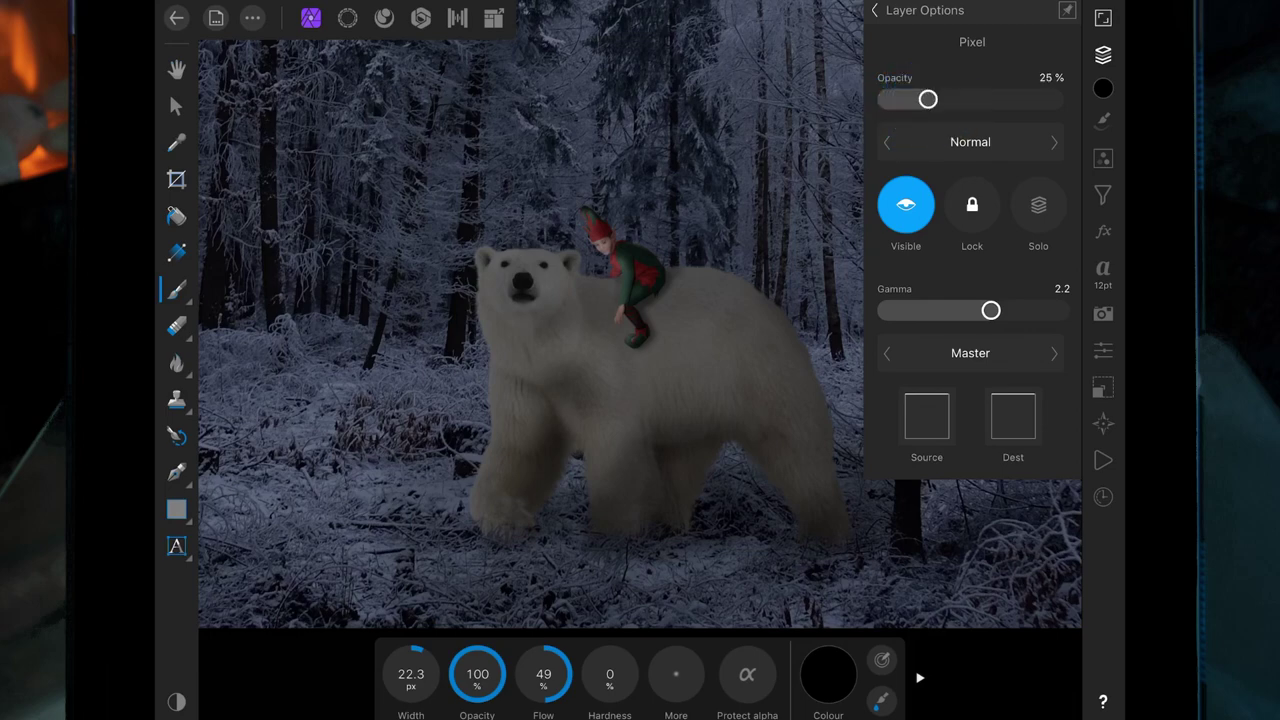
{"action": "left_click", "coordinate": [874, 10]}
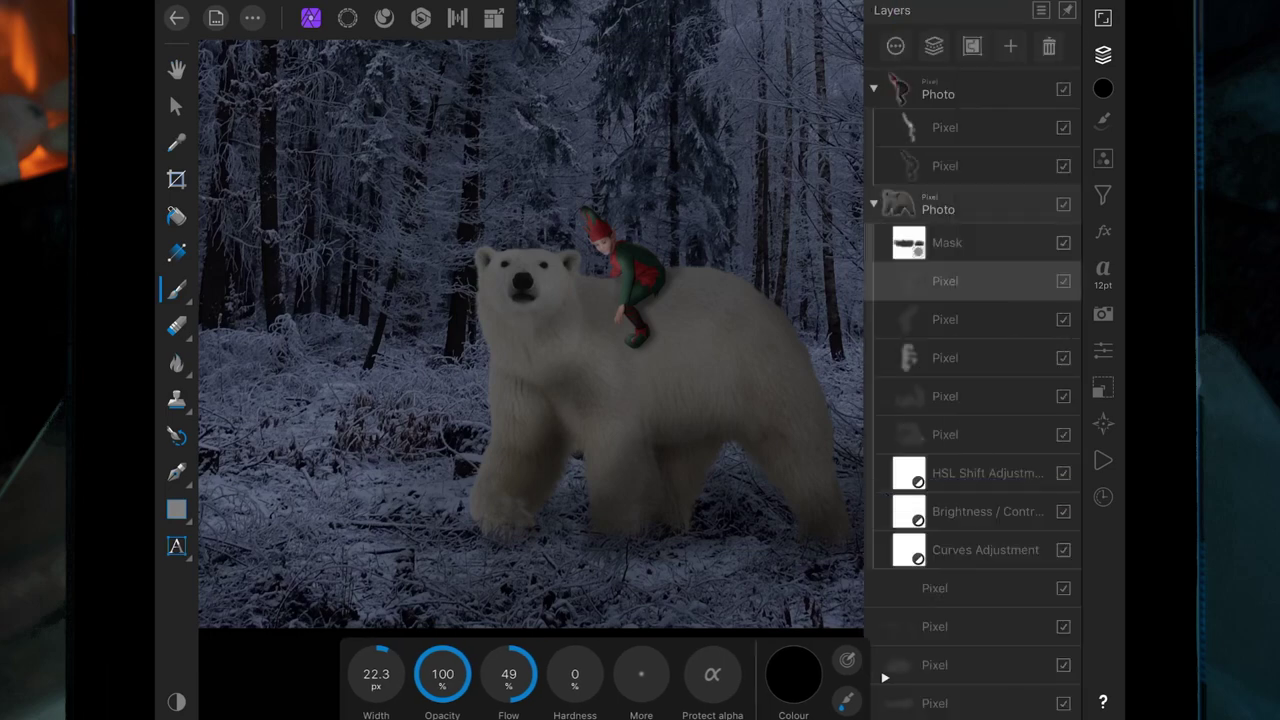
{"action": "left_click", "coordinate": [945, 165]}
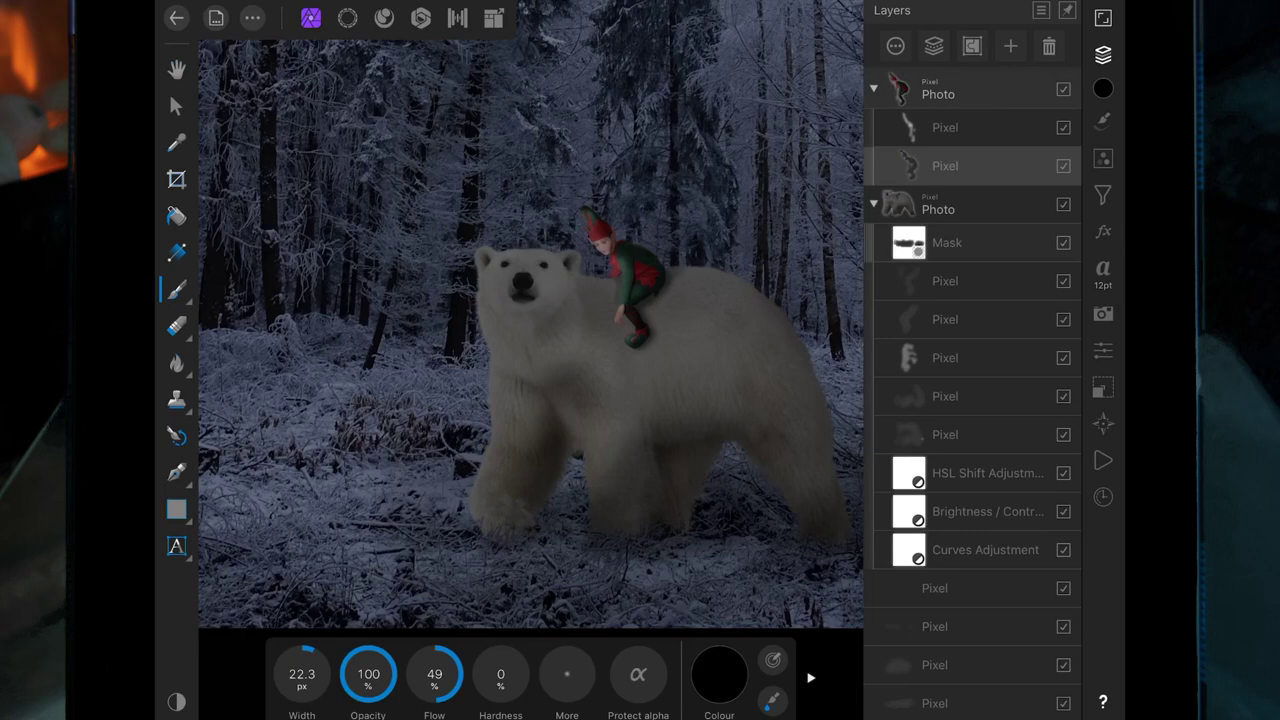
Step: Brush dark shading around the elf's eyes and hairline with a smaller brush, undoing the heaviest strokes
{"action": "left_click", "coordinate": [1103, 54]}
{"action": "scroll", "coordinate": [645, 321], "scroll_direction": "up", "scroll_amount": 5}
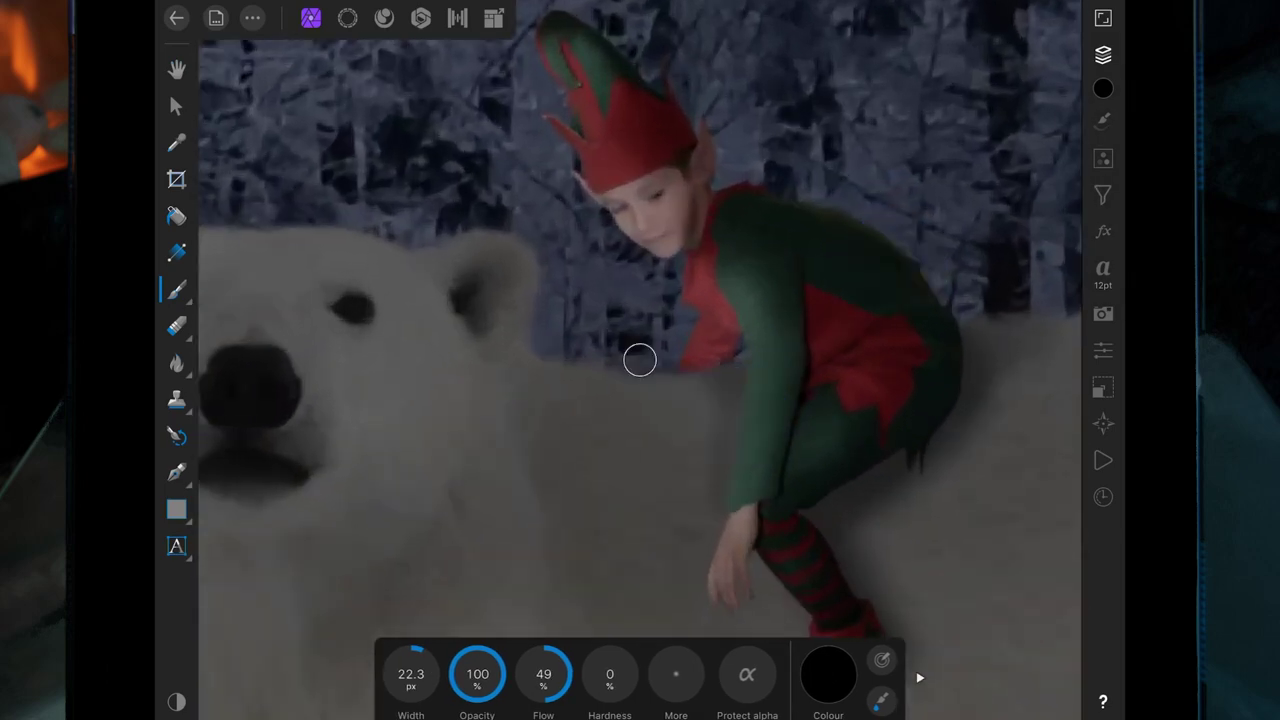
{"action": "key", "text": "bracketleft"}
{"action": "left_click_drag", "start_coordinate": [640, 196], "coordinate": [668, 192]}
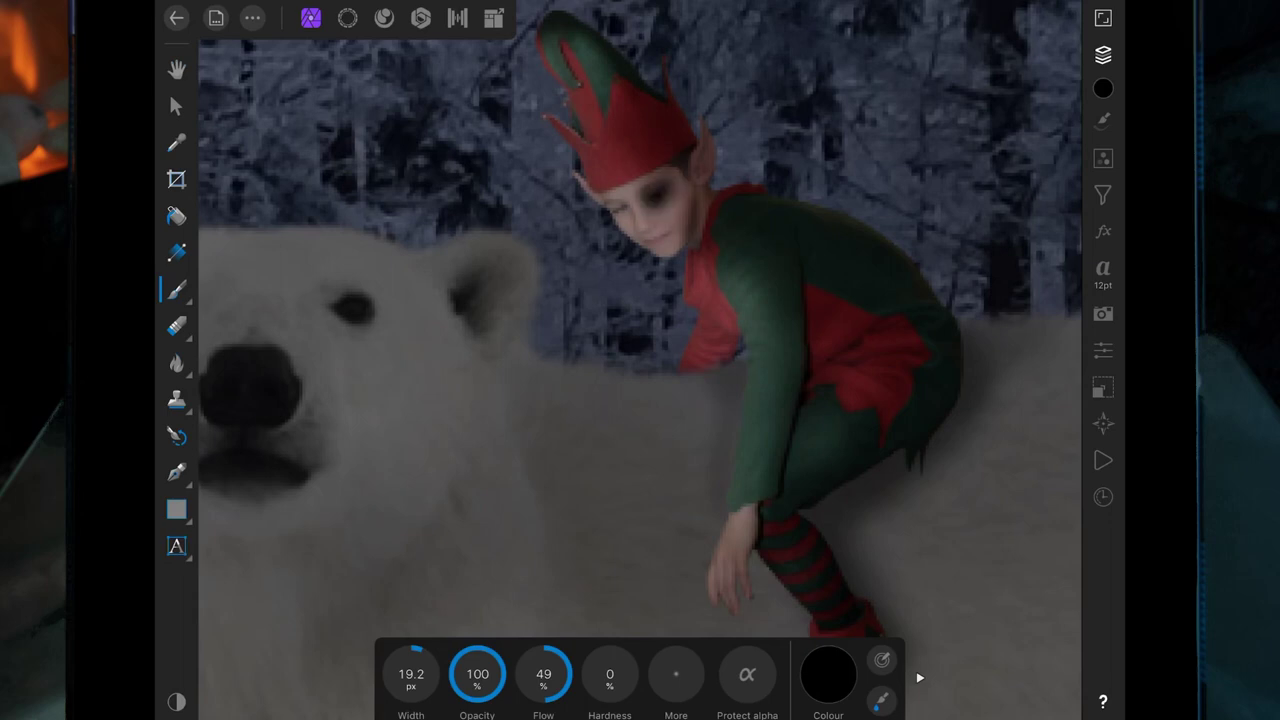
{"action": "left_click", "coordinate": [670, 256]}
{"action": "left_click", "coordinate": [689, 227]}
{"action": "left_click", "coordinate": [662, 165]}
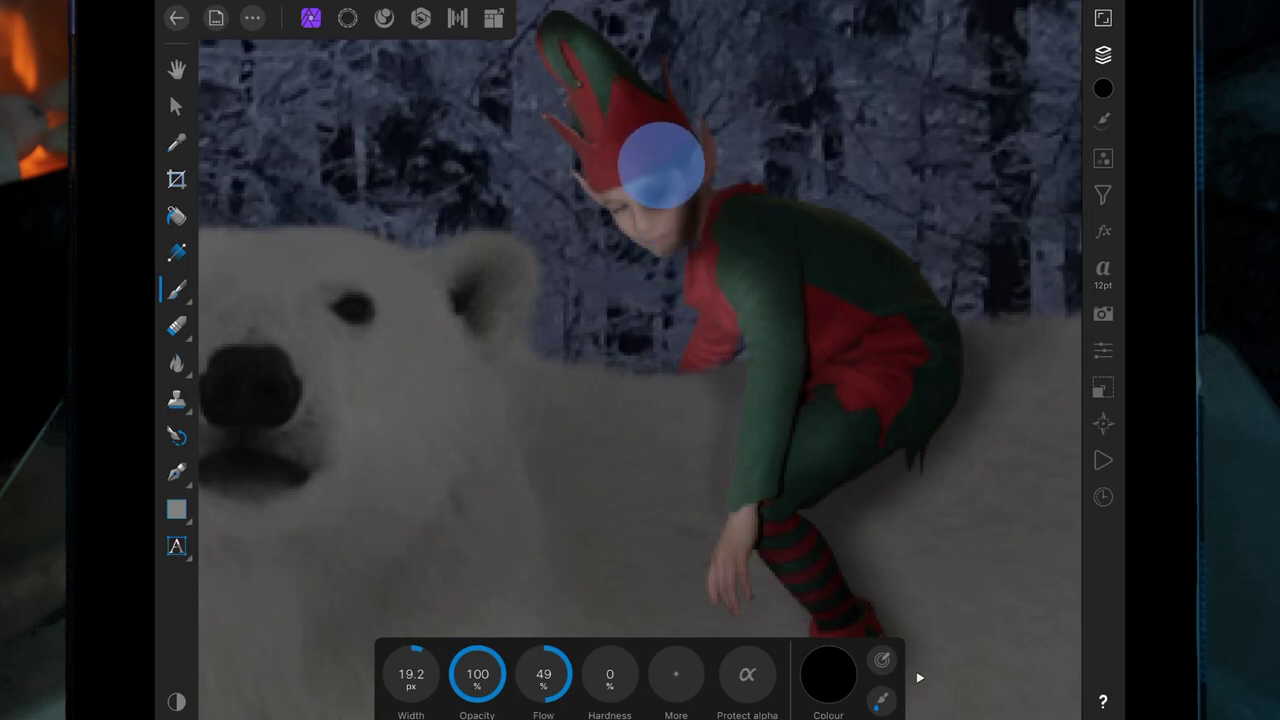
{"action": "left_click", "coordinate": [692, 151]}
{"action": "left_click_drag", "start_coordinate": [692, 151], "coordinate": [680, 182]}
{"action": "left_click", "coordinate": [652, 224]}
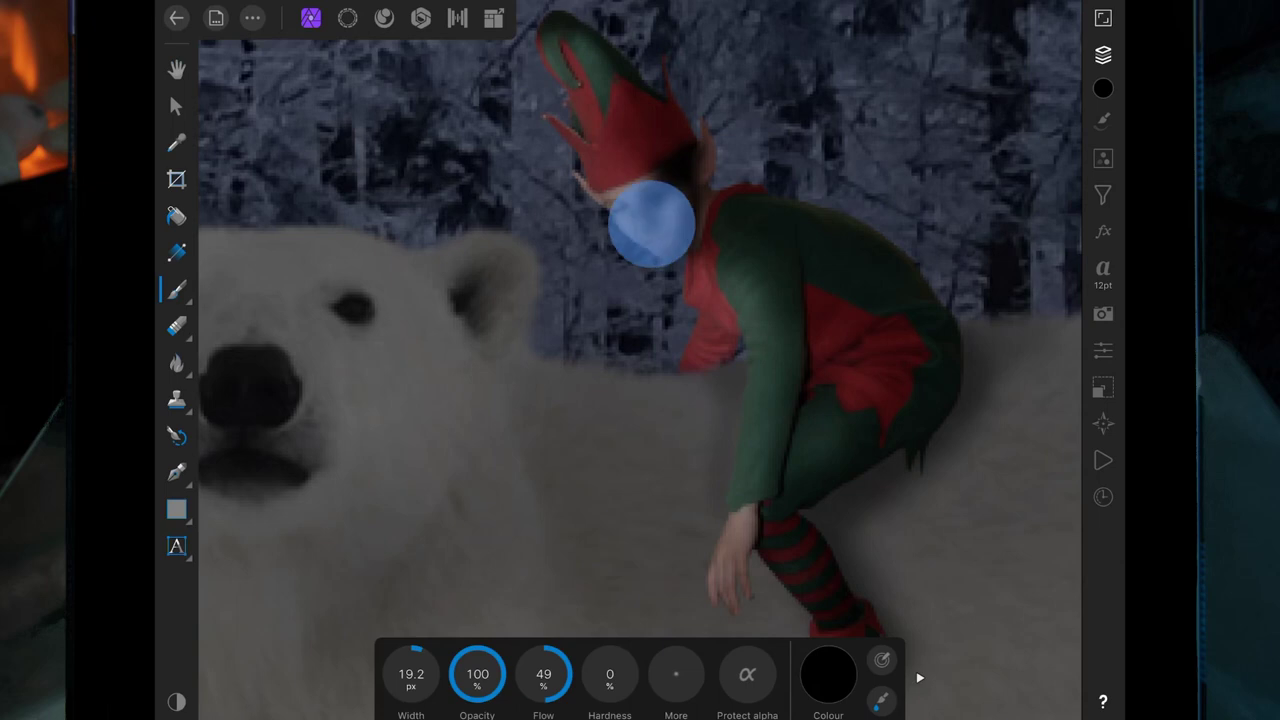
{"action": "left_click", "coordinate": [652, 165]}
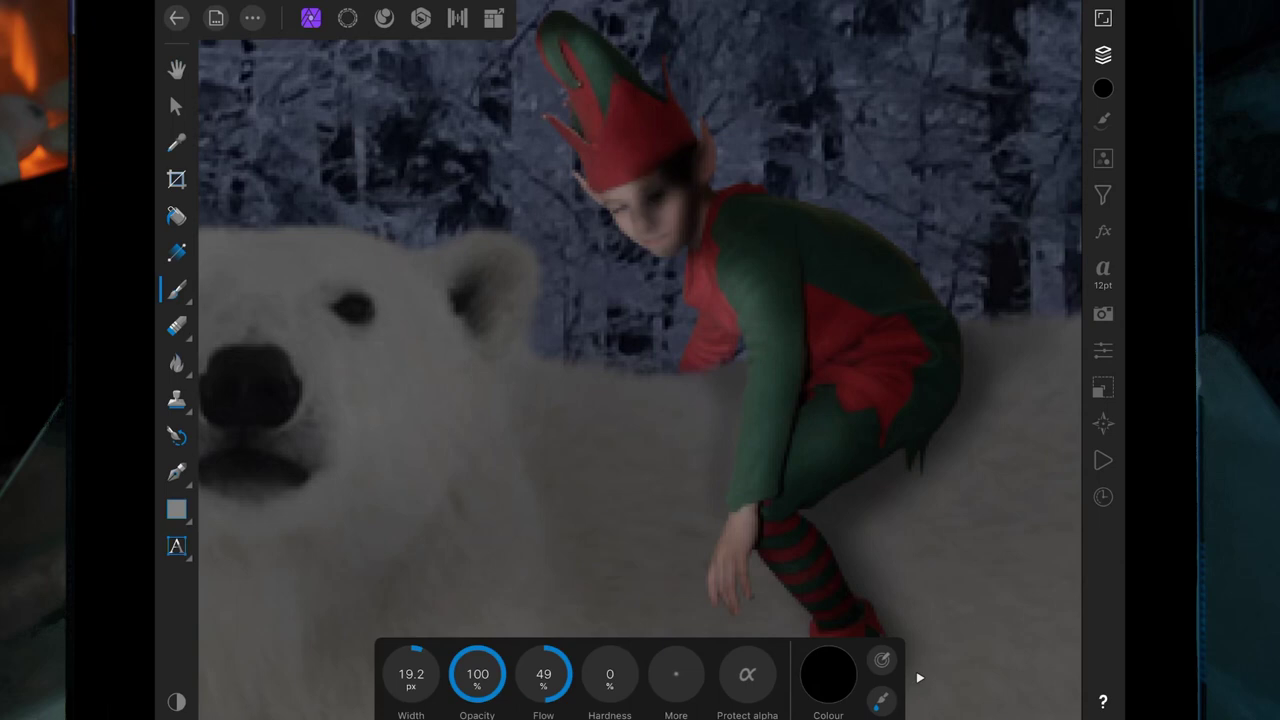
Step: Blend the shading layer with Soft light and adjust its opacity
{"action": "left_click", "coordinate": [1103, 54]}
{"action": "left_click", "coordinate": [894, 49]}
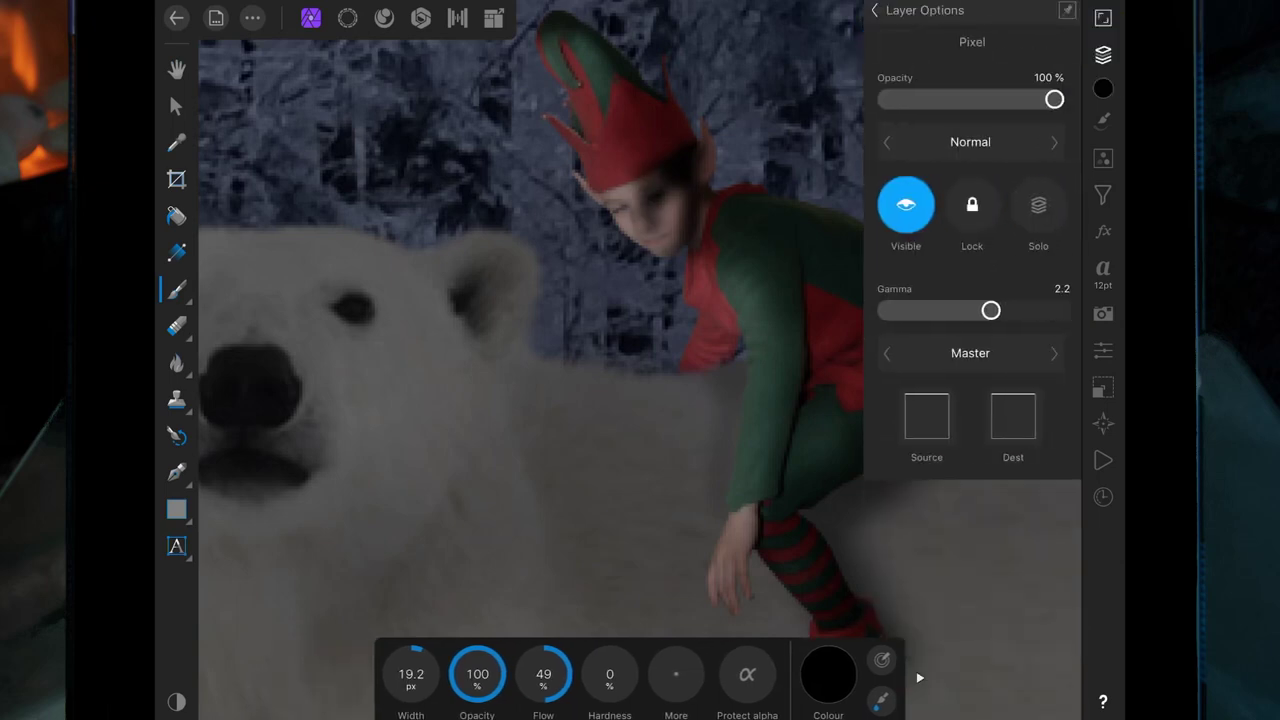
{"action": "left_click", "coordinate": [970, 141]}
{"action": "left_click_drag", "start_coordinate": [798, 384], "coordinate": [798, 208]}
{"action": "left_click_drag", "start_coordinate": [770, 300], "coordinate": [770, 155]}
{"action": "left_click", "coordinate": [770, 229]}
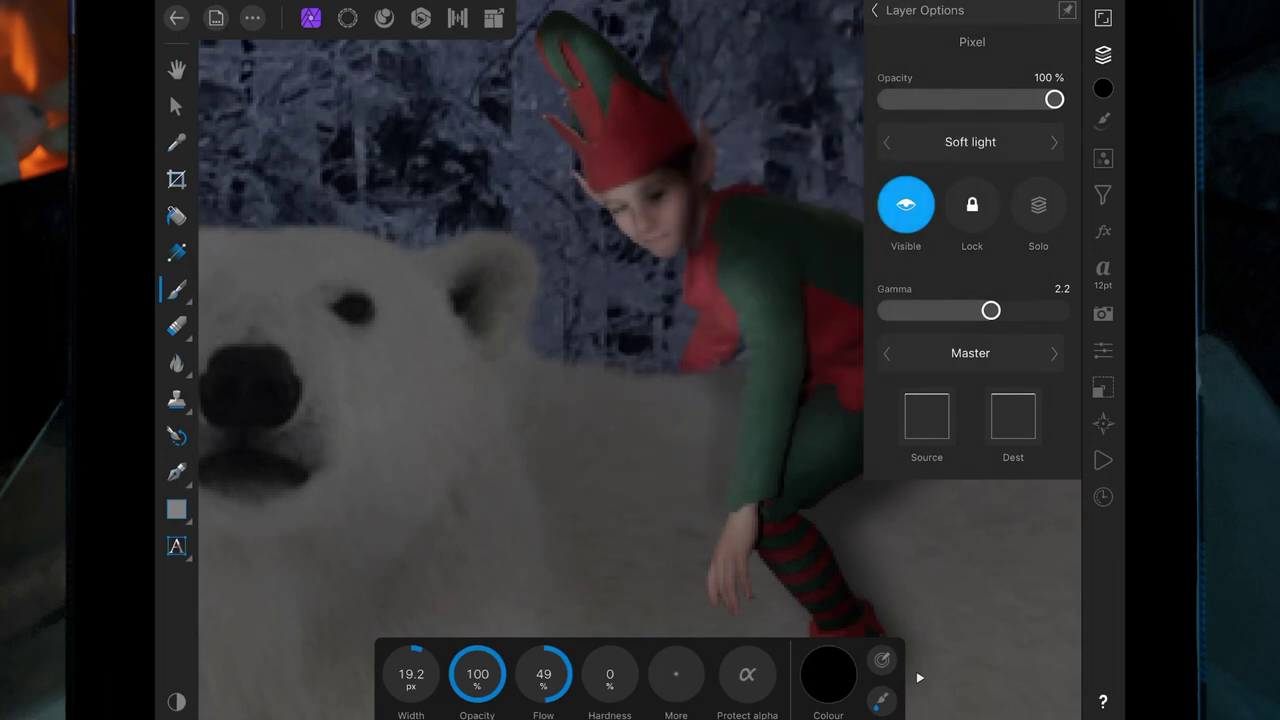
{"action": "left_click_drag", "start_coordinate": [1054, 99], "coordinate": [986, 99]}
{"action": "left_click", "coordinate": [684, 196]}
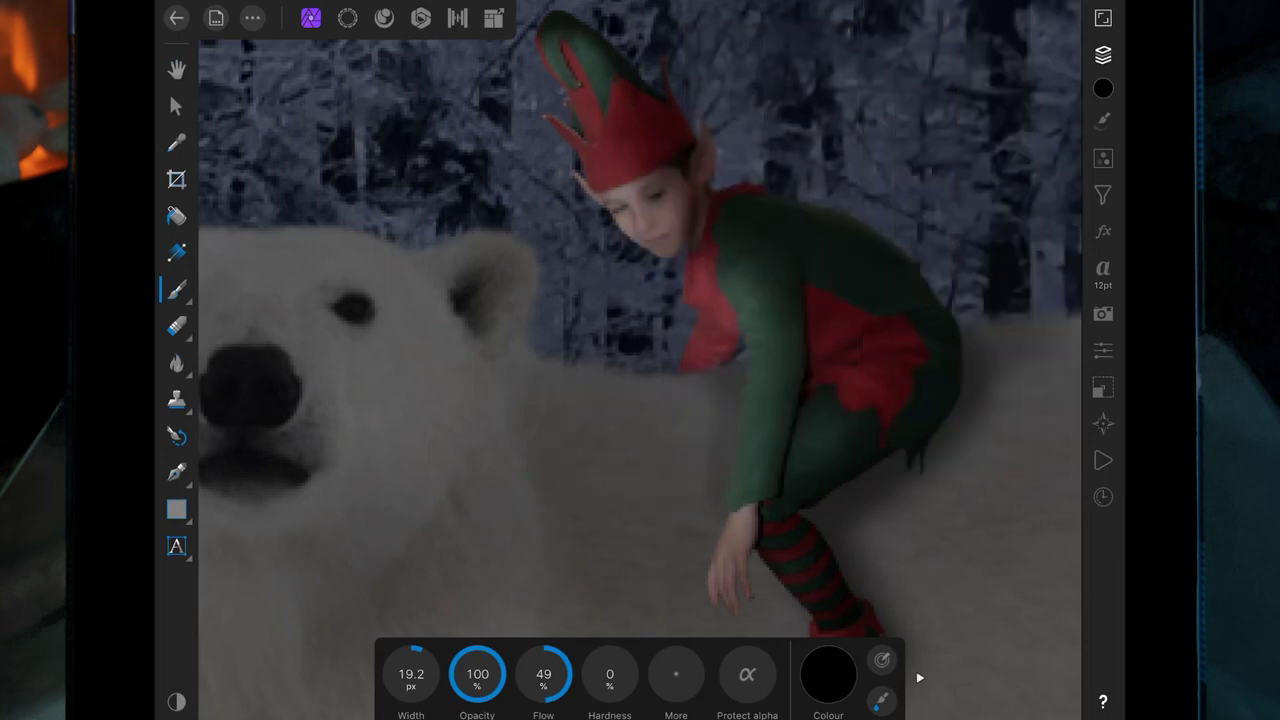
{"action": "left_click", "coordinate": [660, 186]}
Step: Select the bear's shading pixel layer and dab shading near the elf's hand
{"action": "left_click", "coordinate": [612, 185]}
{"action": "scroll", "coordinate": [820, 345], "scroll_direction": "down", "scroll_amount": 5}
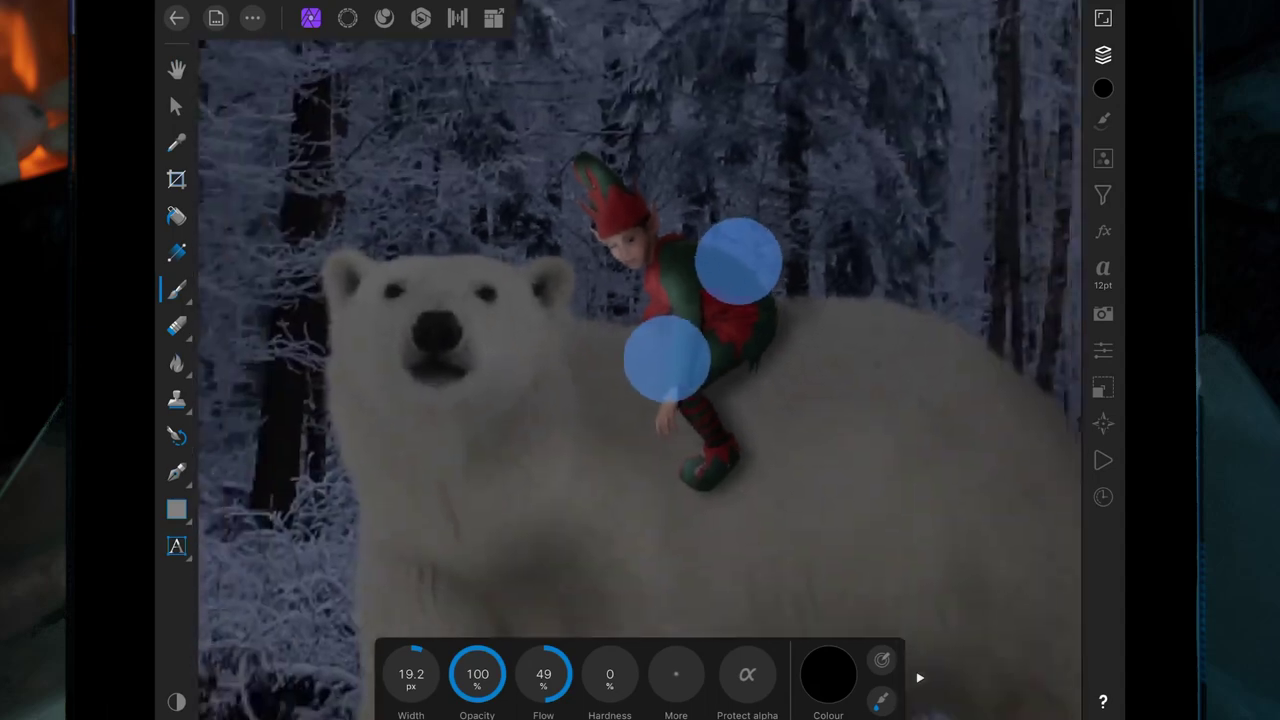
{"action": "scroll", "coordinate": [754, 371], "scroll_direction": "down", "scroll_amount": 2}
{"action": "scroll", "coordinate": [767, 376], "scroll_direction": "down", "scroll_amount": 1}
{"action": "scroll", "coordinate": [700, 330], "scroll_direction": "down", "scroll_amount": 1}
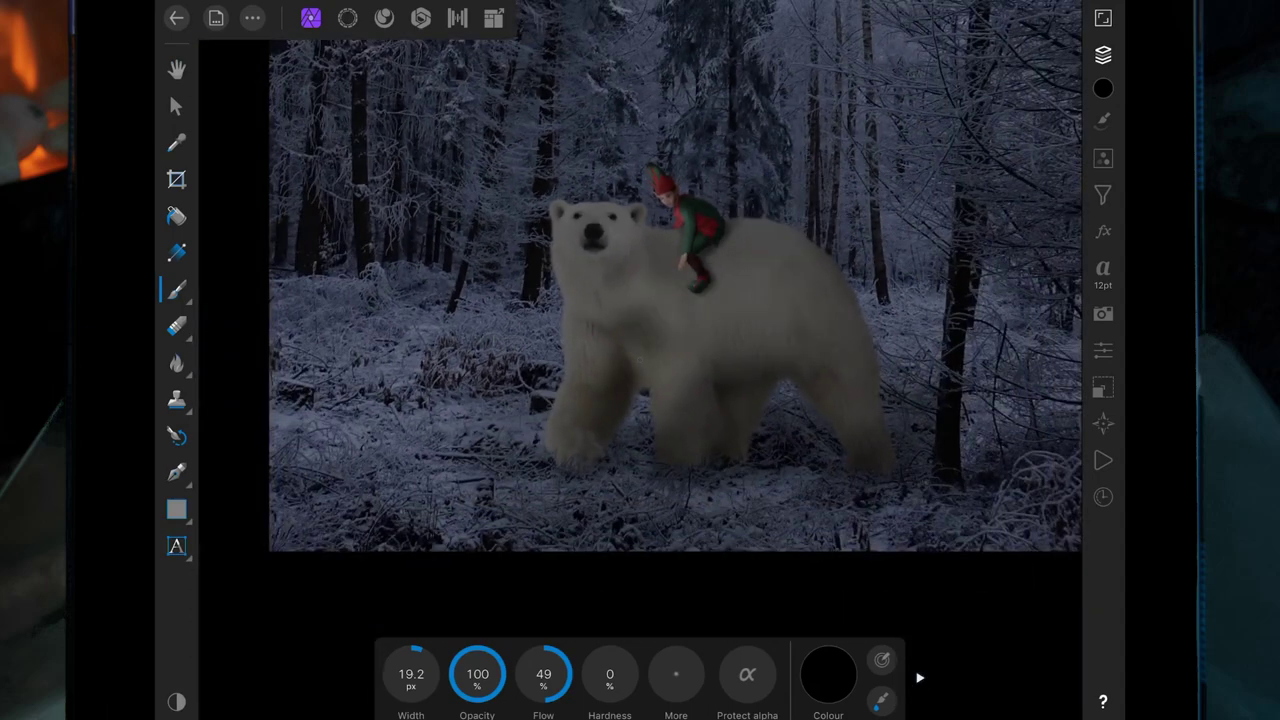
{"action": "scroll", "coordinate": [640, 360], "scroll_direction": "up", "scroll_amount": 5}
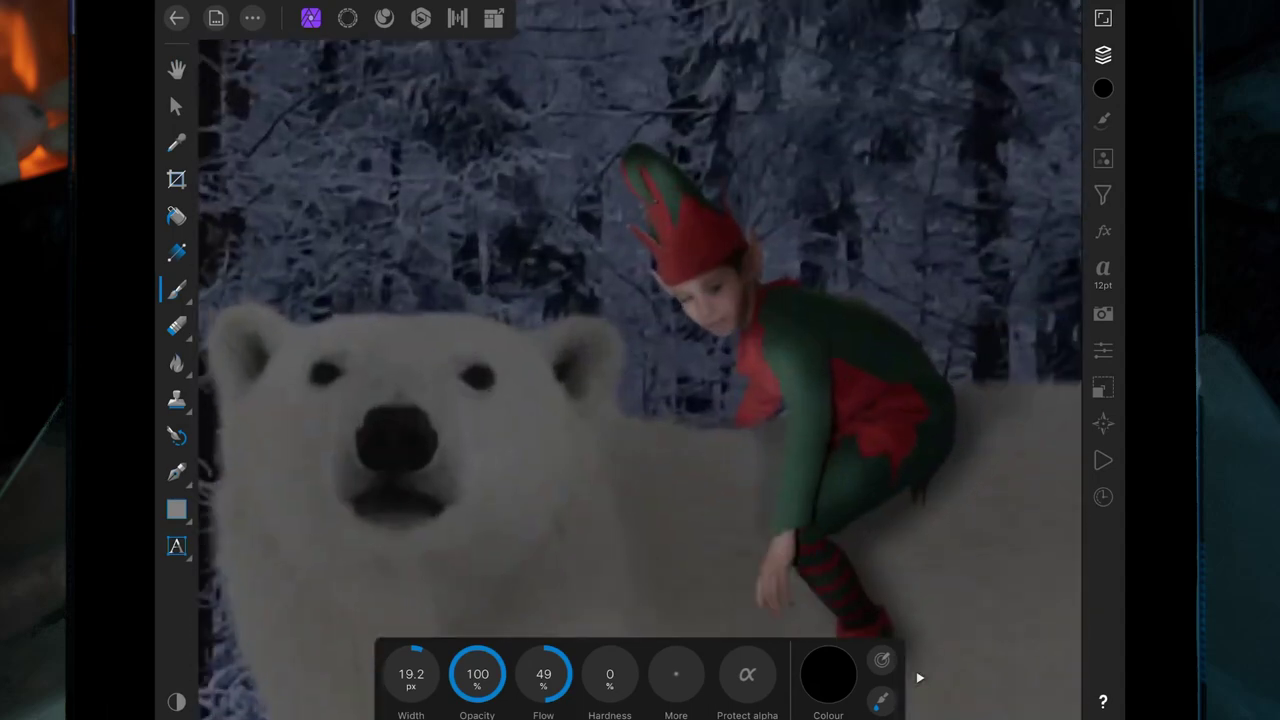
{"action": "scroll", "coordinate": [733, 289], "scroll_direction": "down", "scroll_amount": 3}
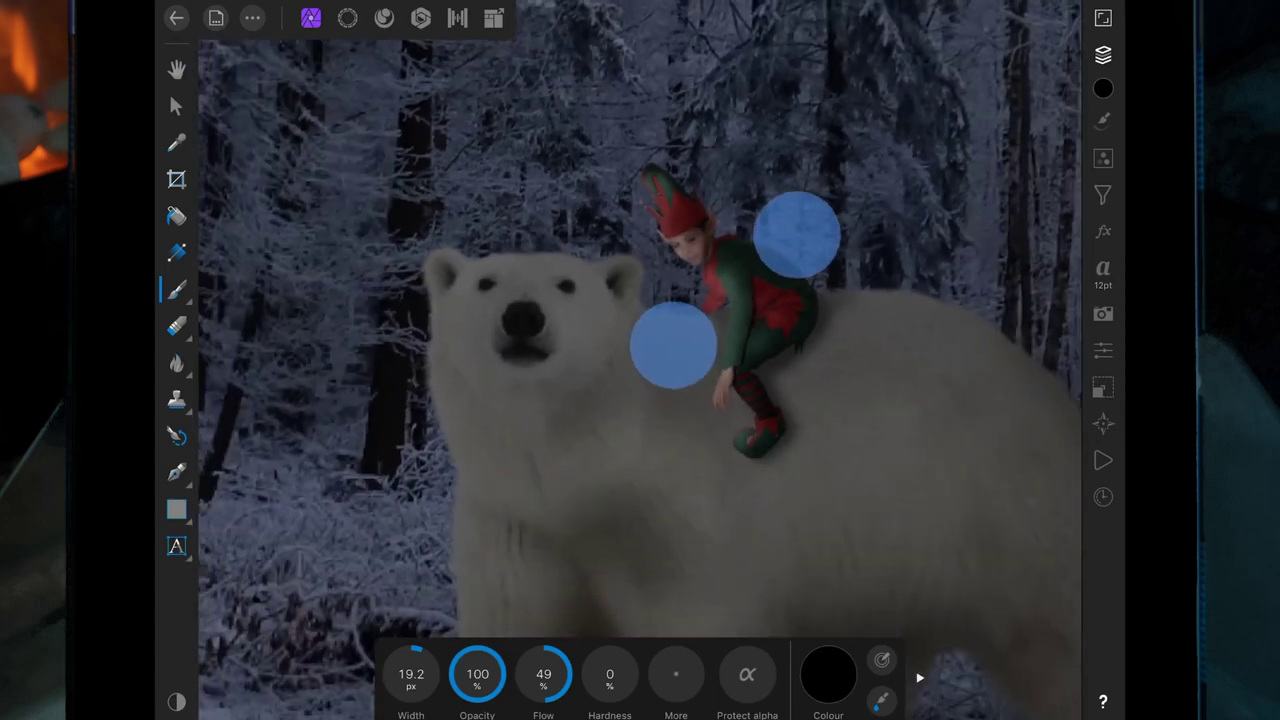
{"action": "scroll", "coordinate": [737, 279], "scroll_direction": "down", "scroll_amount": 2}
{"action": "scroll", "coordinate": [700, 330], "scroll_direction": "down", "scroll_amount": 2}
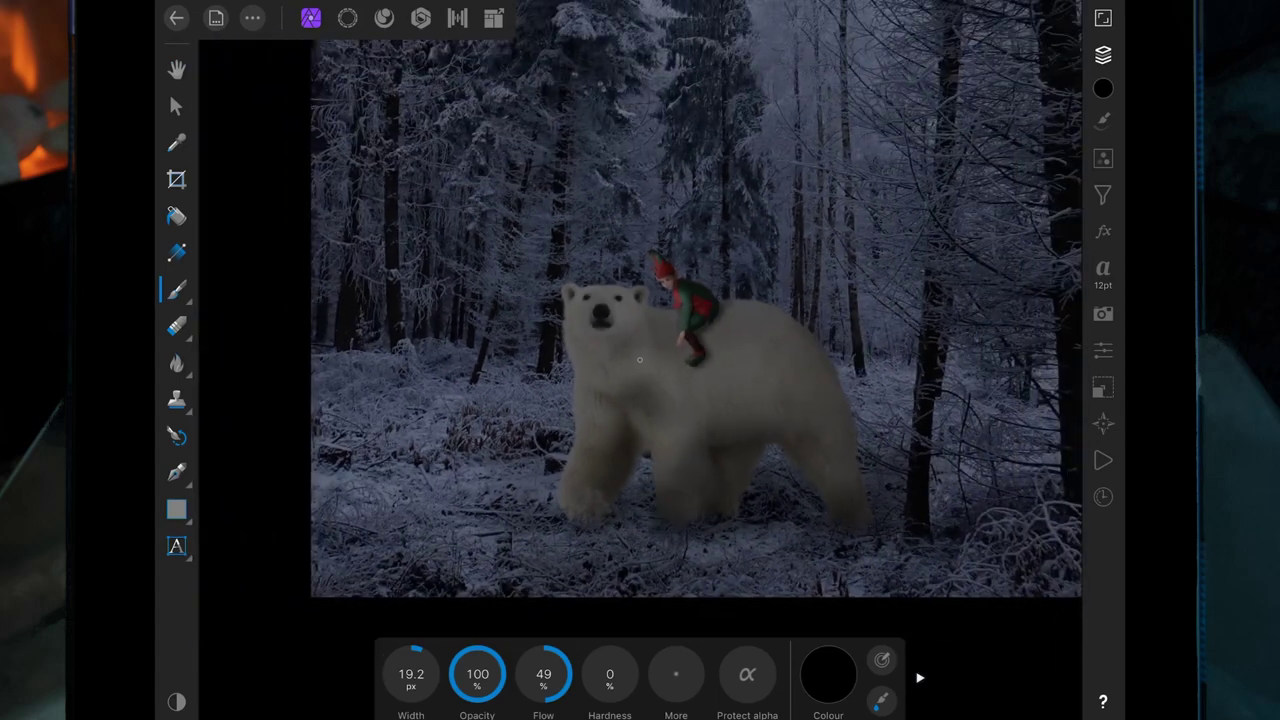
{"action": "scroll", "coordinate": [832, 448], "scroll_direction": "down", "scroll_amount": 1}
{"action": "scroll", "coordinate": [805, 437], "scroll_direction": "up", "scroll_amount": 1}
{"action": "scroll", "coordinate": [842, 439], "scroll_direction": "up", "scroll_amount": 3}
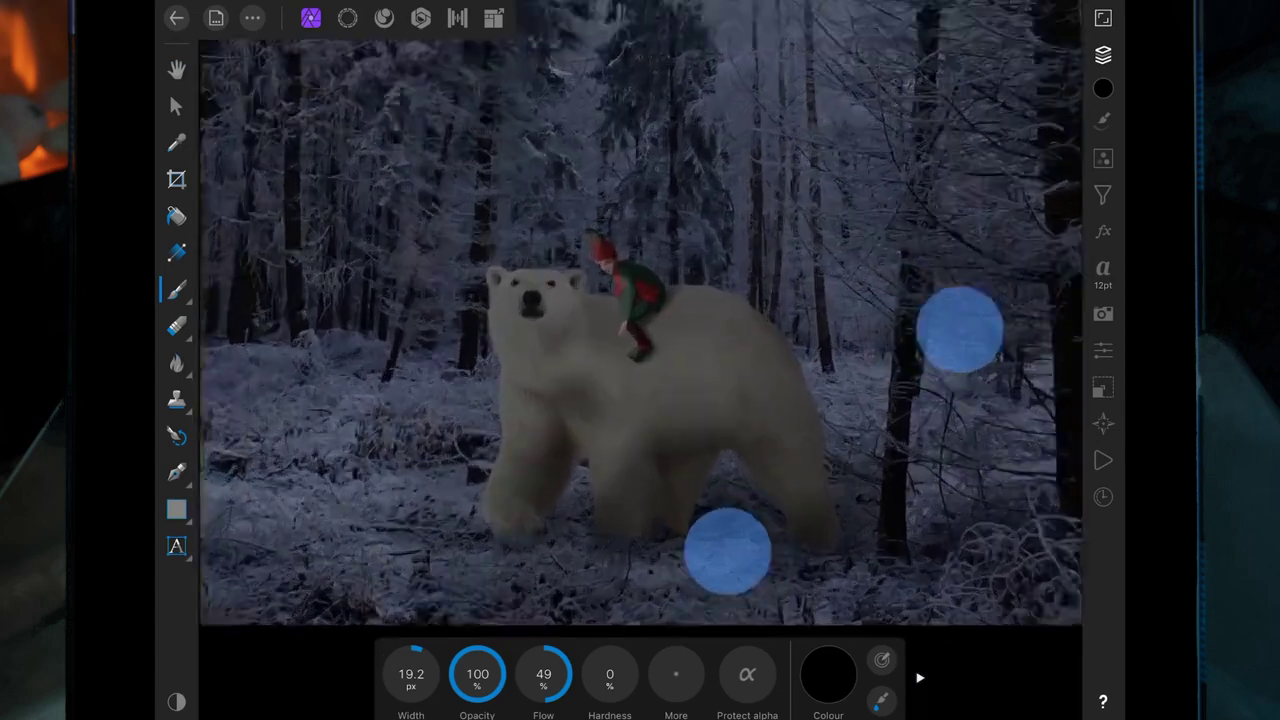
{"action": "scroll", "coordinate": [800, 410], "scroll_direction": "up", "scroll_amount": 2}
{"action": "scroll", "coordinate": [800, 410], "scroll_direction": "up", "scroll_amount": 1}
{"action": "scroll", "coordinate": [810, 430], "scroll_direction": "up", "scroll_amount": 3}
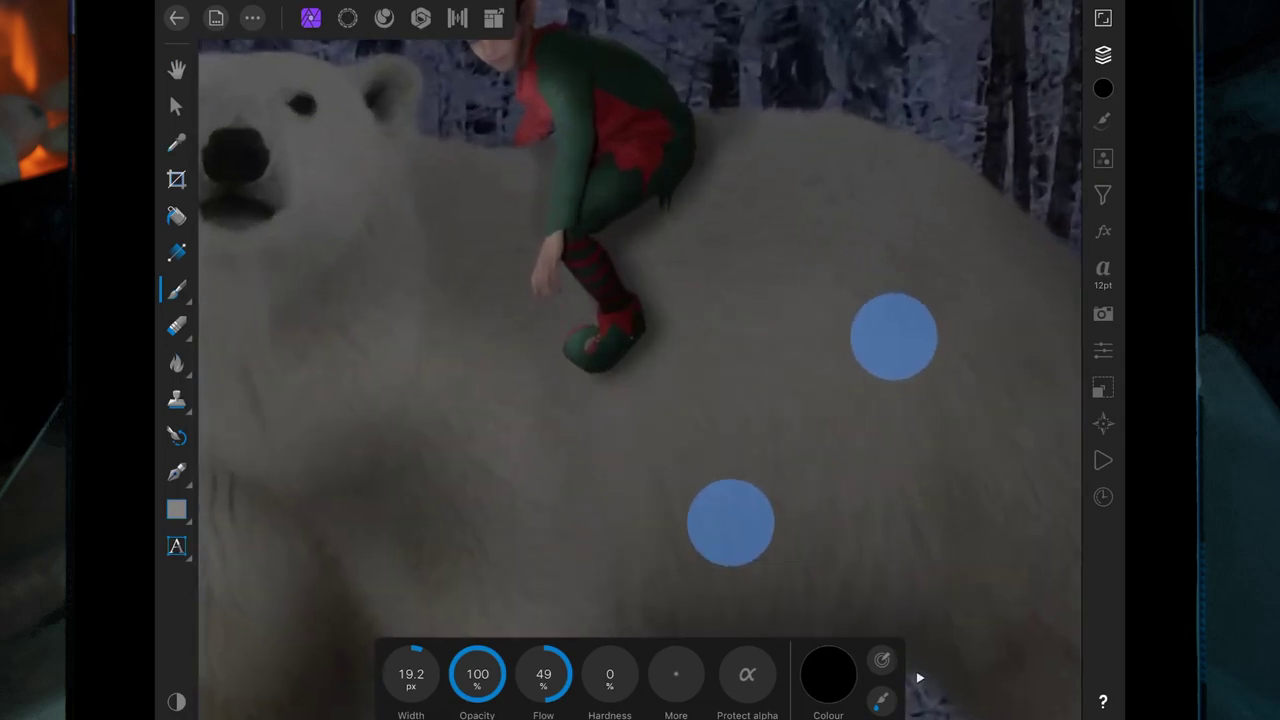
{"action": "scroll", "coordinate": [810, 430], "scroll_direction": "up", "scroll_amount": 2}
{"action": "left_click", "coordinate": [1103, 54]}
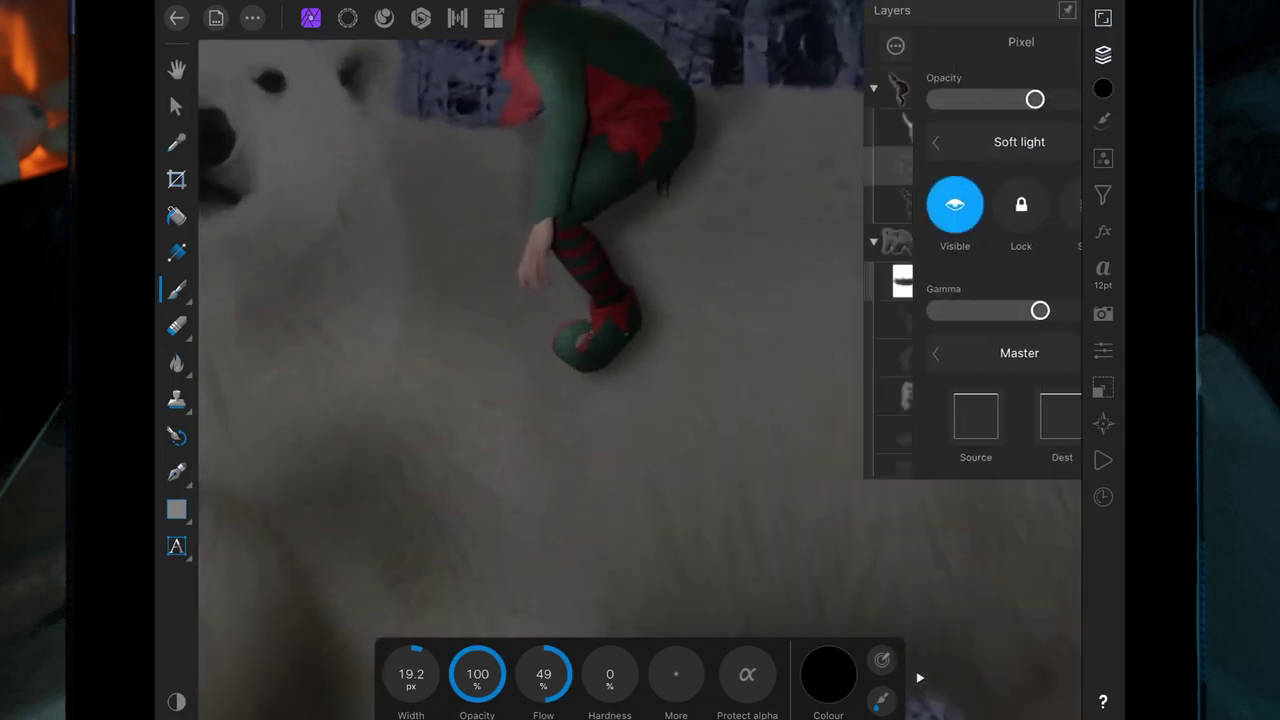
{"action": "left_click", "coordinate": [945, 319]}
{"action": "left_click", "coordinate": [1010, 46]}
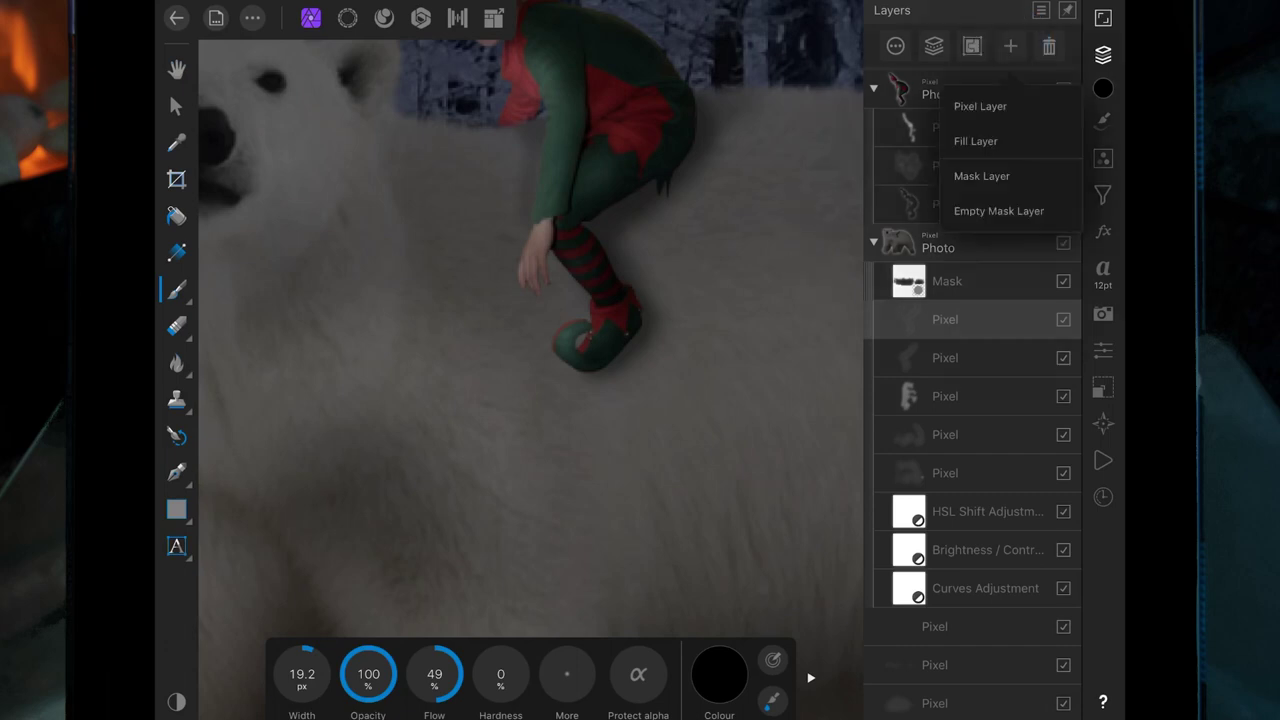
{"action": "left_click", "coordinate": [1103, 54]}
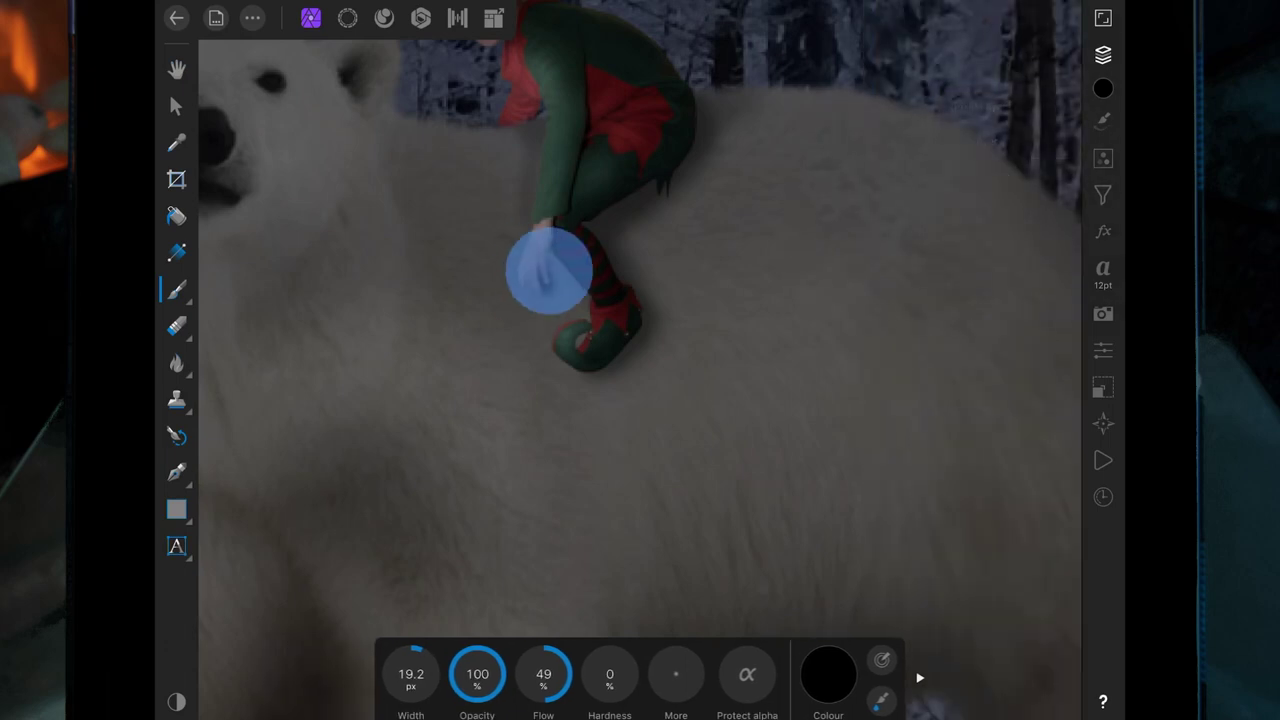
{"action": "left_click_drag", "start_coordinate": [539, 268], "coordinate": [551, 245]}
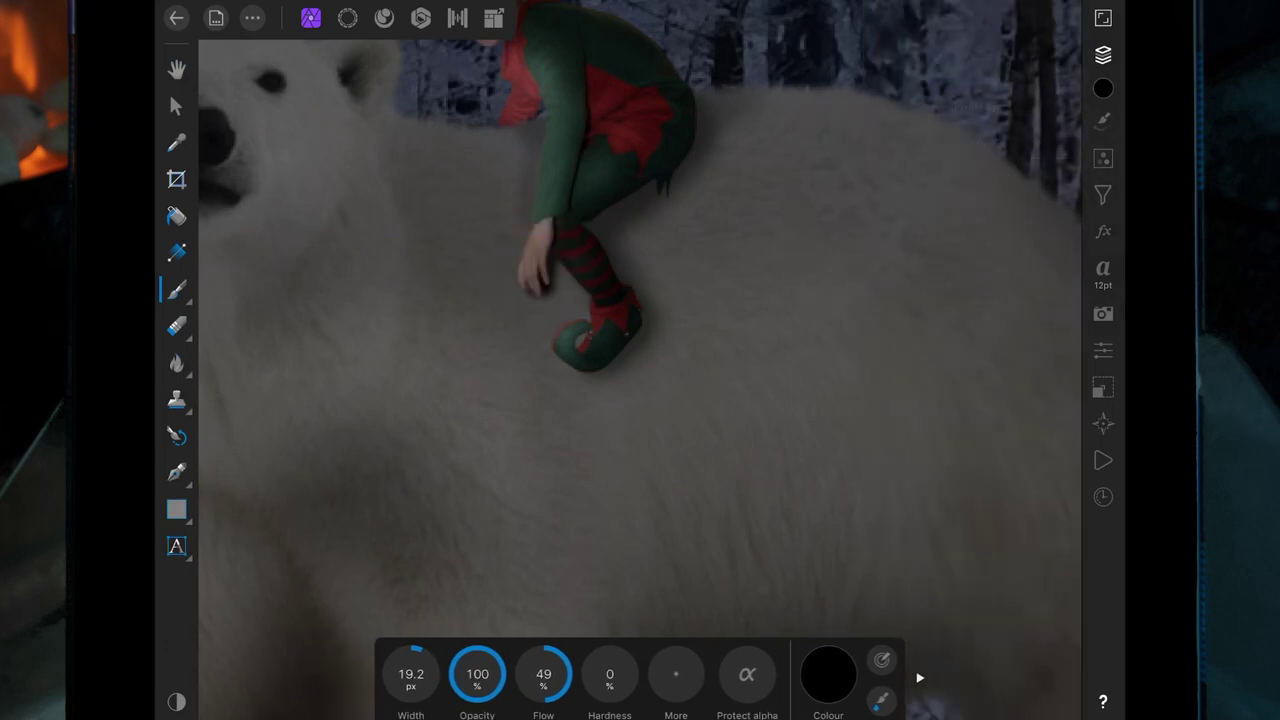
Step: Lower the shading layer's opacity in its Layer Options
{"action": "left_click", "coordinate": [1103, 54]}
{"action": "left_click", "coordinate": [945, 316]}
{"action": "left_click_drag", "start_coordinate": [1050, 99], "coordinate": [997, 104]}
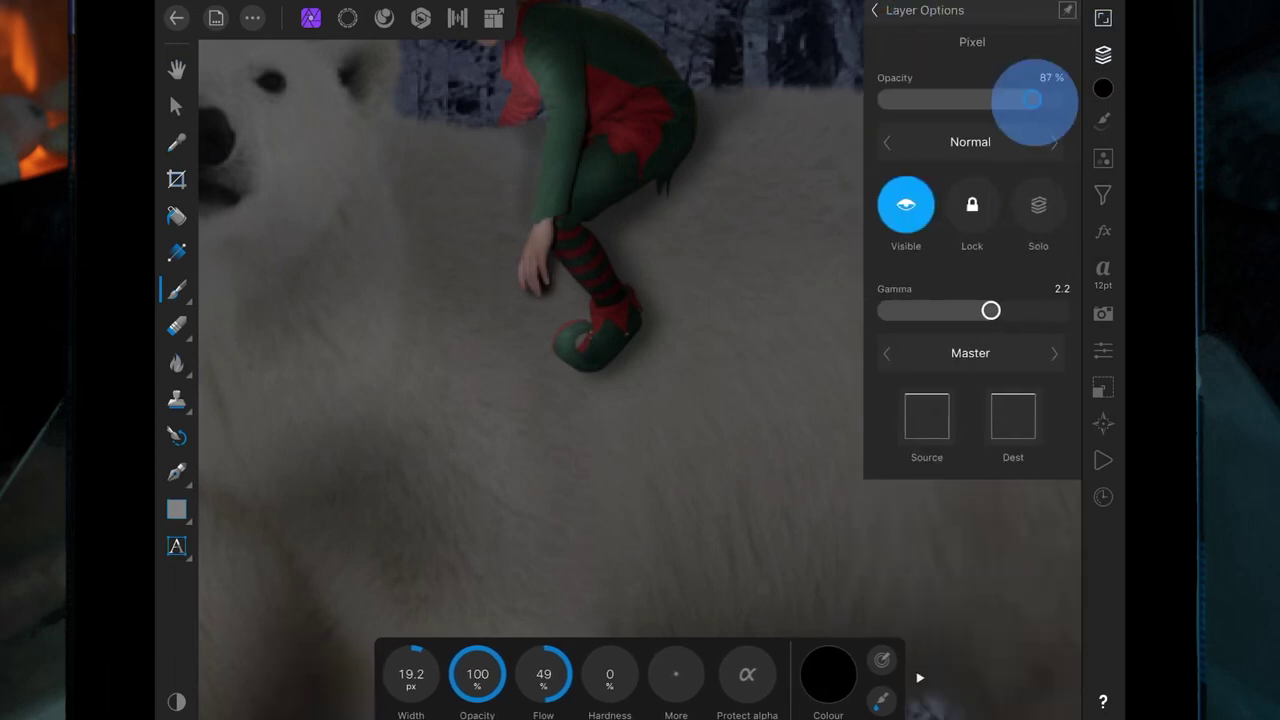
{"action": "left_click", "coordinate": [975, 109]}
{"action": "left_click", "coordinate": [988, 10]}
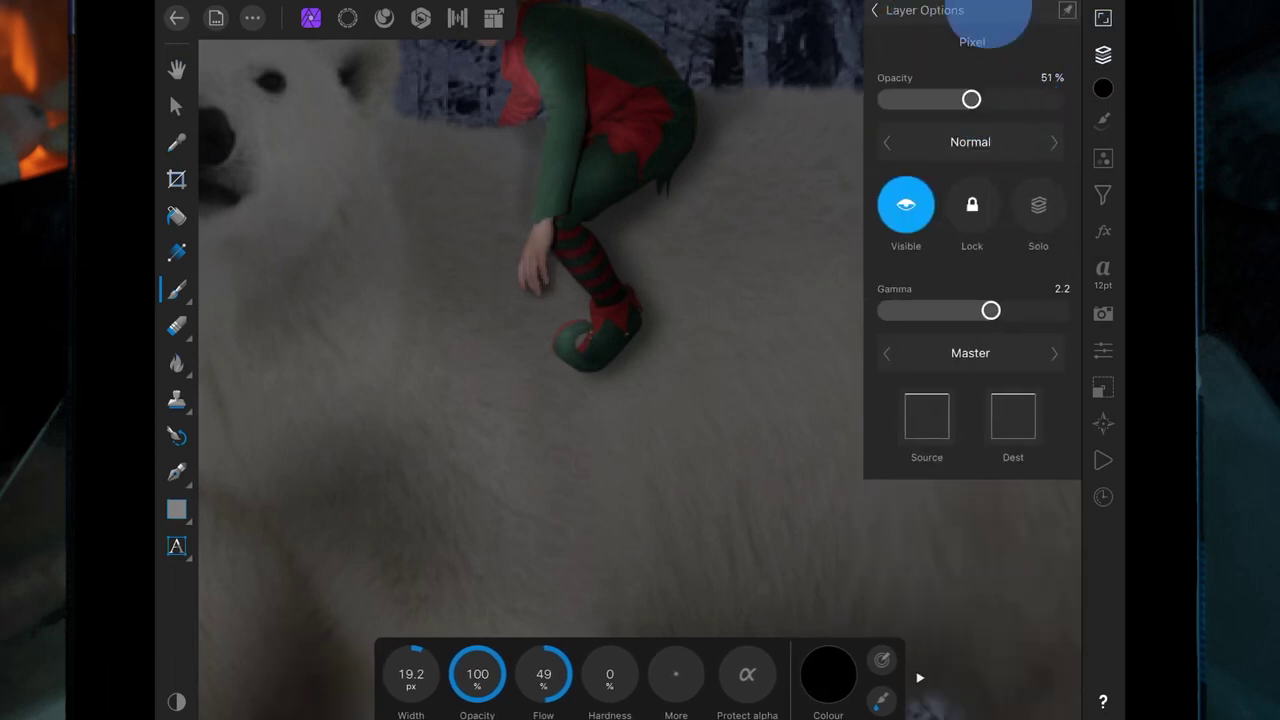
{"action": "left_click", "coordinate": [1010, 46]}
{"action": "left_click", "coordinate": [1103, 54]}
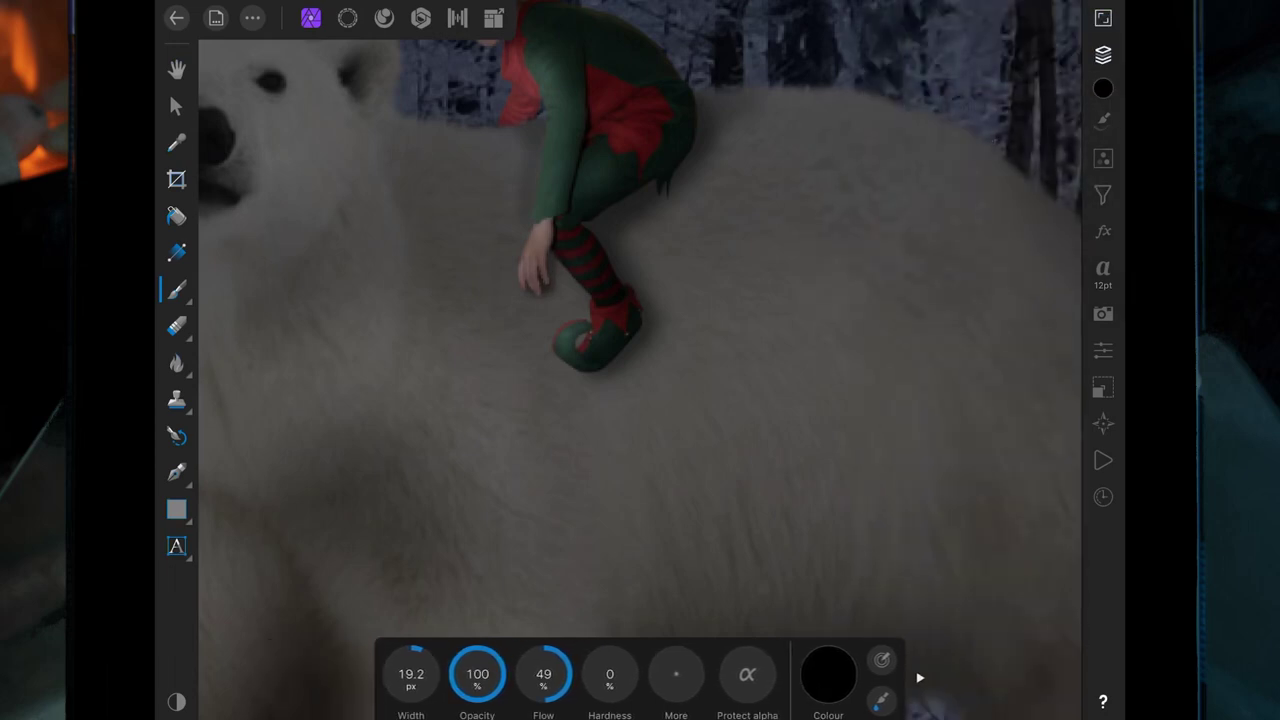
Step: Dab more shading near the hand and fade the layer to about 28% opacity
{"action": "left_click_drag", "start_coordinate": [545, 272], "coordinate": [530, 294]}
{"action": "left_click", "coordinate": [1103, 54]}
{"action": "left_click", "coordinate": [945, 319]}
{"action": "mouse_move", "coordinate": [1060, 100]}
{"action": "left_mouse_down"}
{"action": "mouse_move", "coordinate": [957, 109]}
{"action": "mouse_move", "coordinate": [908, 130]}
{"action": "left_mouse_up"}
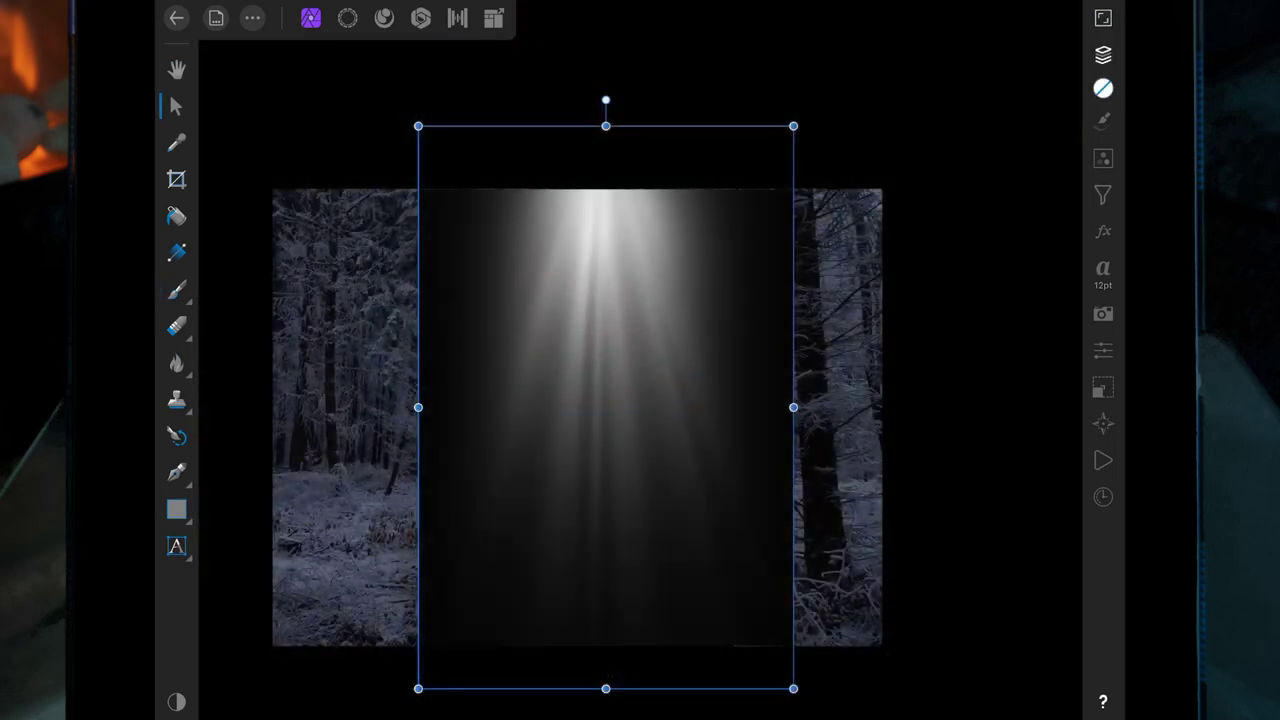
Step: Rotate the light-rays image about 45°, move it up-left and enlarge it
{"action": "left_click_drag", "start_coordinate": [606, 100], "coordinate": [411, 171]}
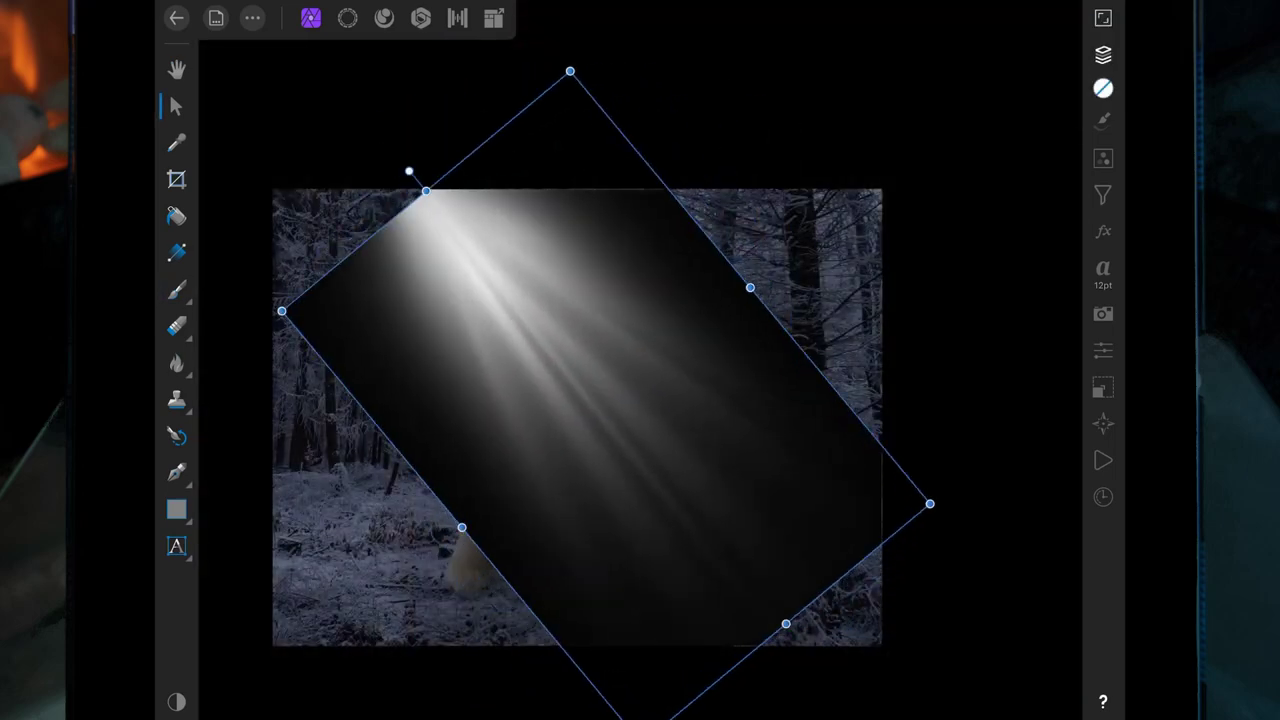
{"action": "mouse_move", "coordinate": [565, 334]}
{"action": "left_mouse_down"}
{"action": "mouse_move", "coordinate": [491, 357]}
{"action": "mouse_move", "coordinate": [432, 293]}
{"action": "left_mouse_up"}
{"action": "left_click_drag", "start_coordinate": [747, 449], "coordinate": [846, 477]}
{"action": "scroll", "coordinate": [660, 409], "scroll_direction": "down", "scroll_amount": 3}
{"action": "left_click_drag", "start_coordinate": [455, 210], "coordinate": [429, 232]}
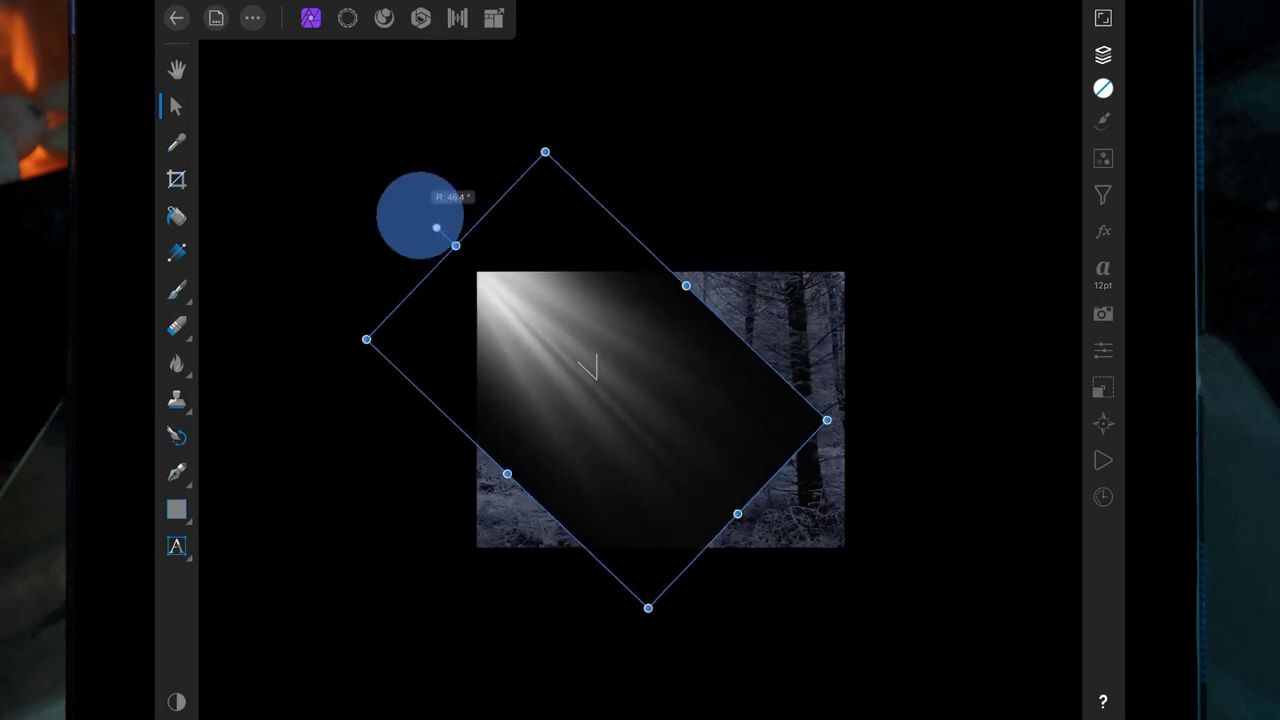
{"action": "scroll", "coordinate": [800, 480], "scroll_direction": "up", "scroll_amount": 5}
{"action": "scroll", "coordinate": [775, 505], "scroll_direction": "down", "scroll_amount": 2}
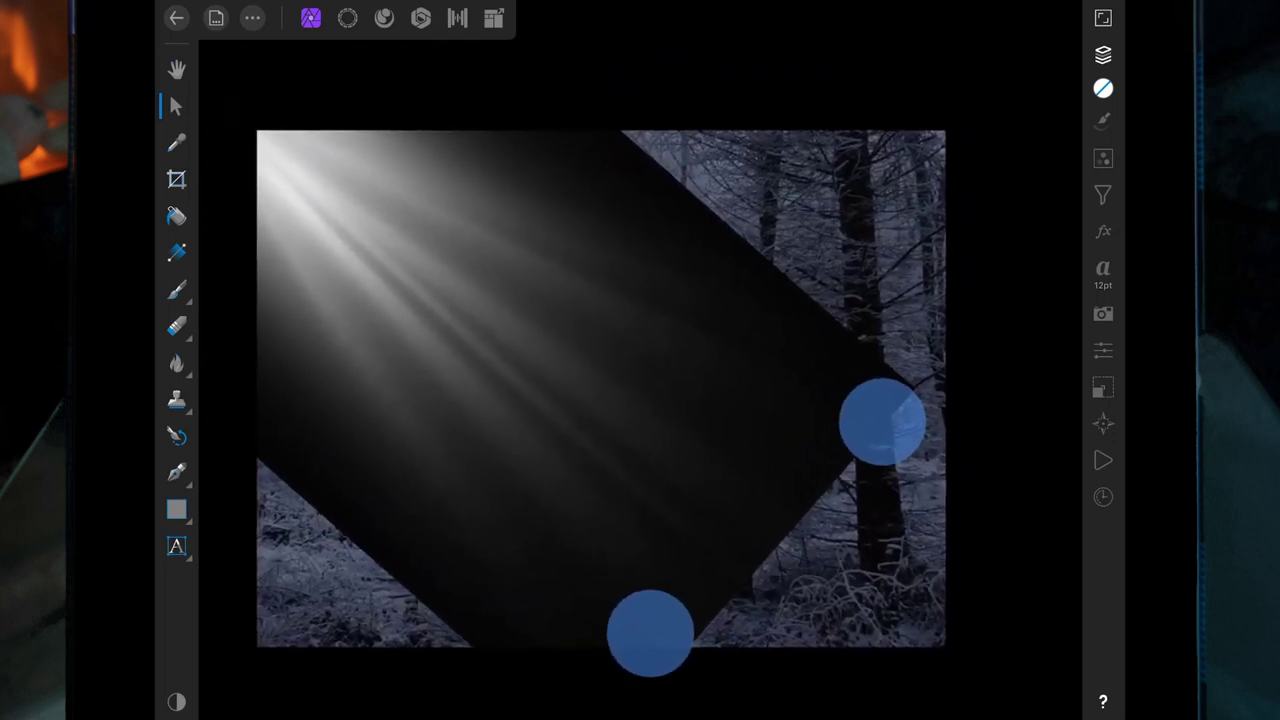
Step: Set the light-rays layer's blend mode to Screen
{"action": "left_click", "coordinate": [1103, 54]}
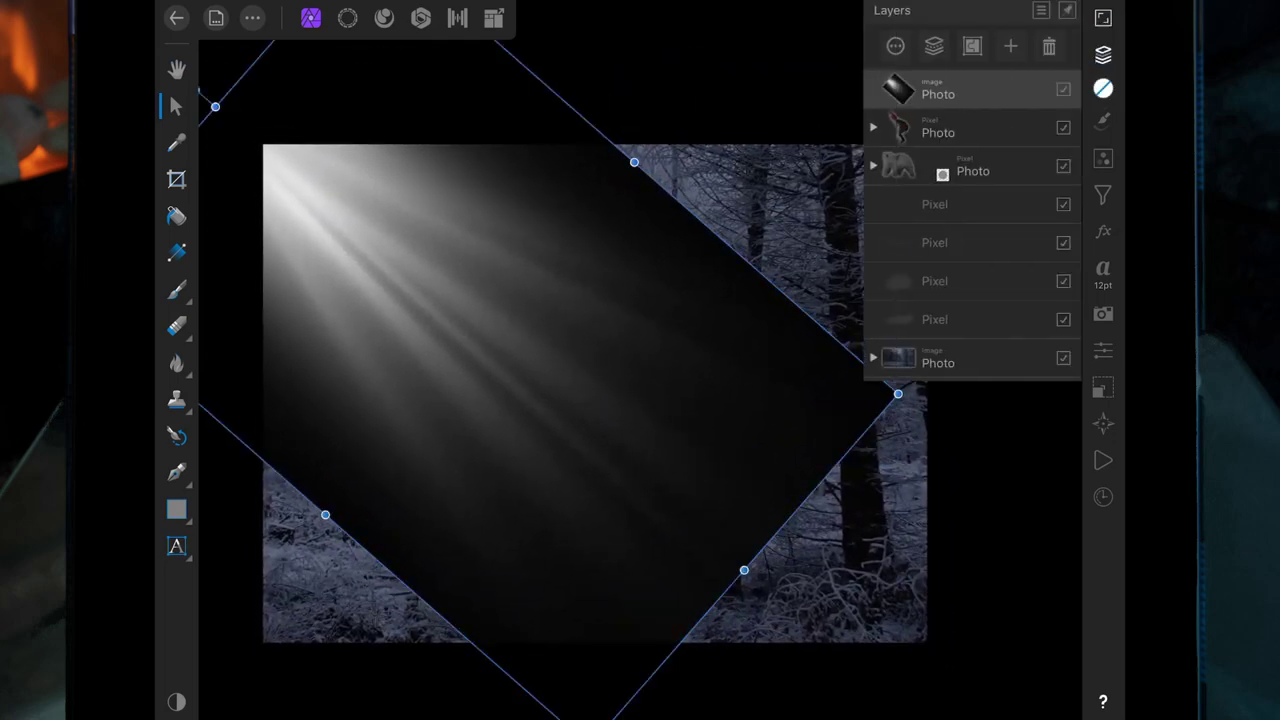
{"action": "left_click", "coordinate": [896, 46]}
{"action": "left_click", "coordinate": [970, 142]}
{"action": "left_click_drag", "start_coordinate": [850, 385], "coordinate": [850, 163]}
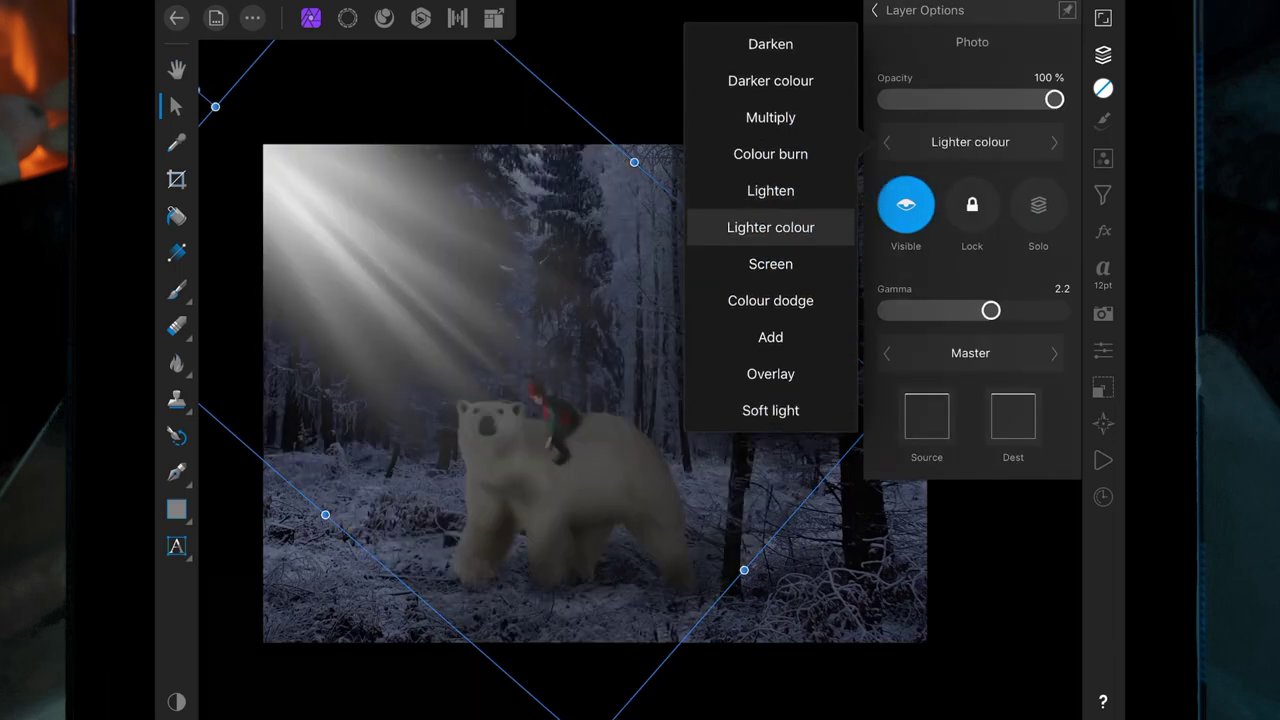
{"action": "left_click", "coordinate": [770, 264]}
Step: Enlarge the light rays and shift them further up-left to cover more scene
{"action": "mouse_move", "coordinate": [534, 281]}
{"action": "left_mouse_down"}
{"action": "mouse_move", "coordinate": [486, 251]}
{"action": "mouse_move", "coordinate": [448, 186]}
{"action": "left_mouse_up"}
{"action": "left_click_drag", "start_coordinate": [814, 294], "coordinate": [947, 316]}
{"action": "left_click_drag", "start_coordinate": [652, 420], "coordinate": [571, 371]}
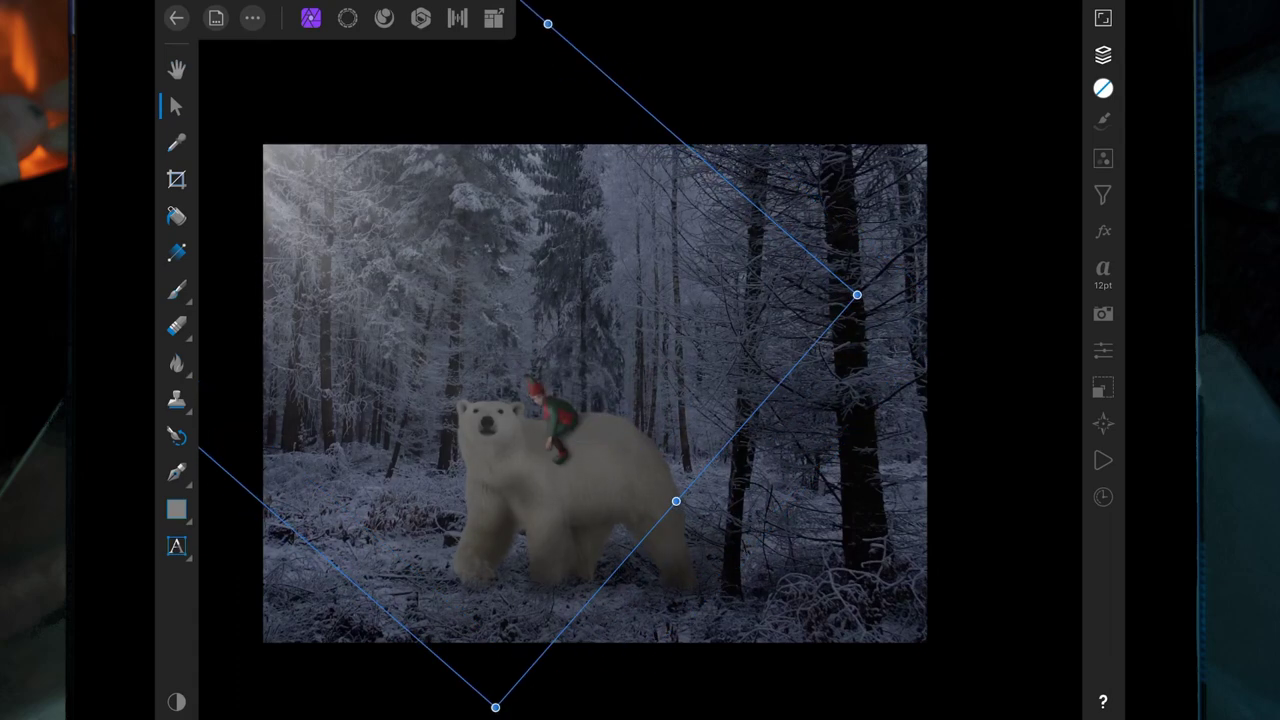
{"action": "mouse_move", "coordinate": [857, 295]}
{"action": "left_mouse_down"}
{"action": "mouse_move", "coordinate": [951, 329]}
{"action": "mouse_move", "coordinate": [1046, 391]}
{"action": "mouse_move", "coordinate": [1070, 323]}
{"action": "left_mouse_up"}
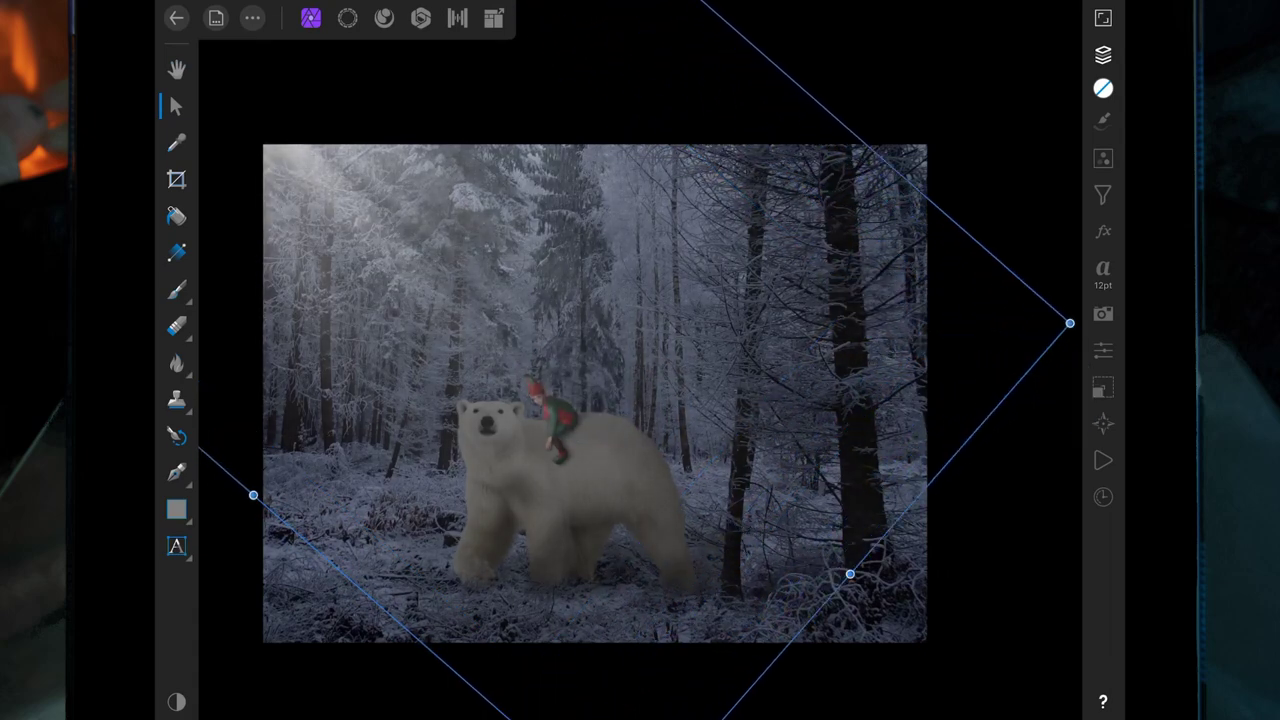
{"action": "mouse_move", "coordinate": [753, 477]}
{"action": "left_mouse_down"}
{"action": "mouse_move", "coordinate": [731, 500]}
{"action": "mouse_move", "coordinate": [689, 491]}
{"action": "left_mouse_up"}
Step: Raise the dark end of the light-rays layer's Source blend-range curve
{"action": "left_click", "coordinate": [1103, 55]}
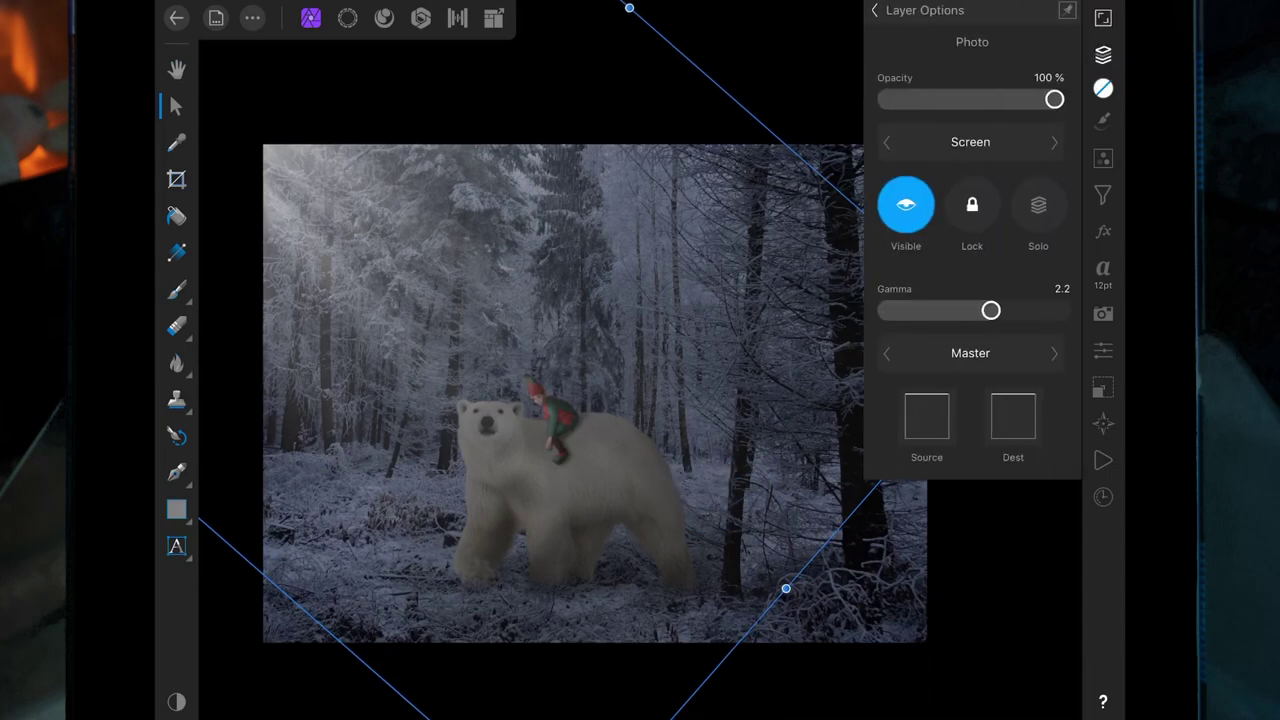
{"action": "left_click", "coordinate": [927, 415]}
{"action": "mouse_move", "coordinate": [607, 525]}
{"action": "left_mouse_down"}
{"action": "mouse_move", "coordinate": [596, 371]}
{"action": "mouse_move", "coordinate": [607, 398]}
{"action": "left_mouse_up"}
{"action": "left_click", "coordinate": [927, 415]}
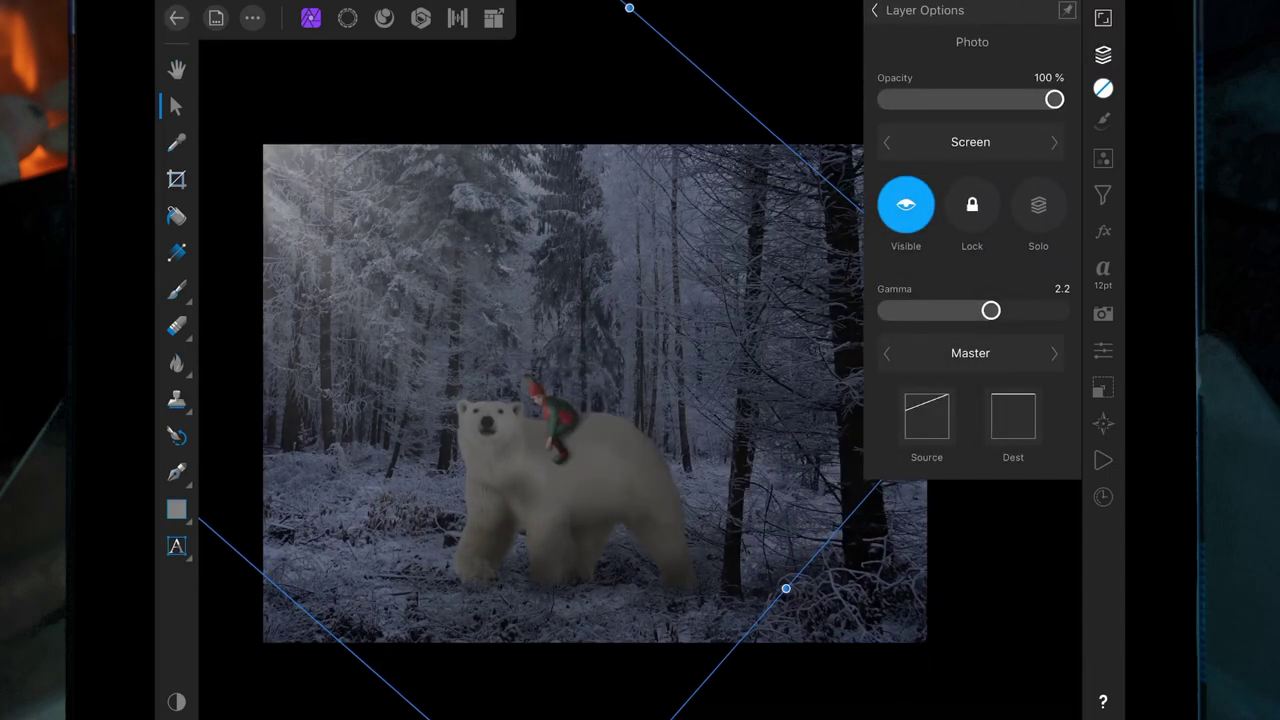
{"action": "left_click", "coordinate": [927, 415]}
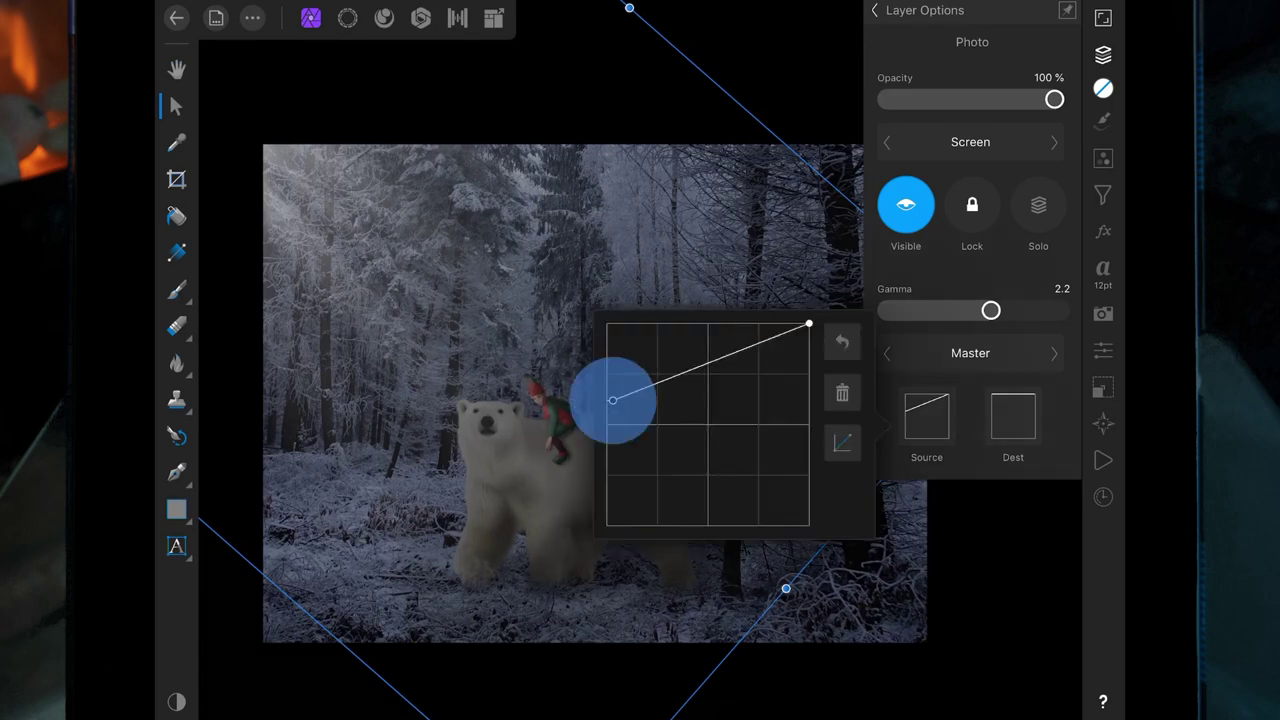
{"action": "mouse_move", "coordinate": [607, 398]}
{"action": "left_mouse_down"}
{"action": "mouse_move", "coordinate": [609, 357]}
{"action": "mouse_move", "coordinate": [607, 368]}
{"action": "left_mouse_up"}
{"action": "left_click", "coordinate": [927, 415]}
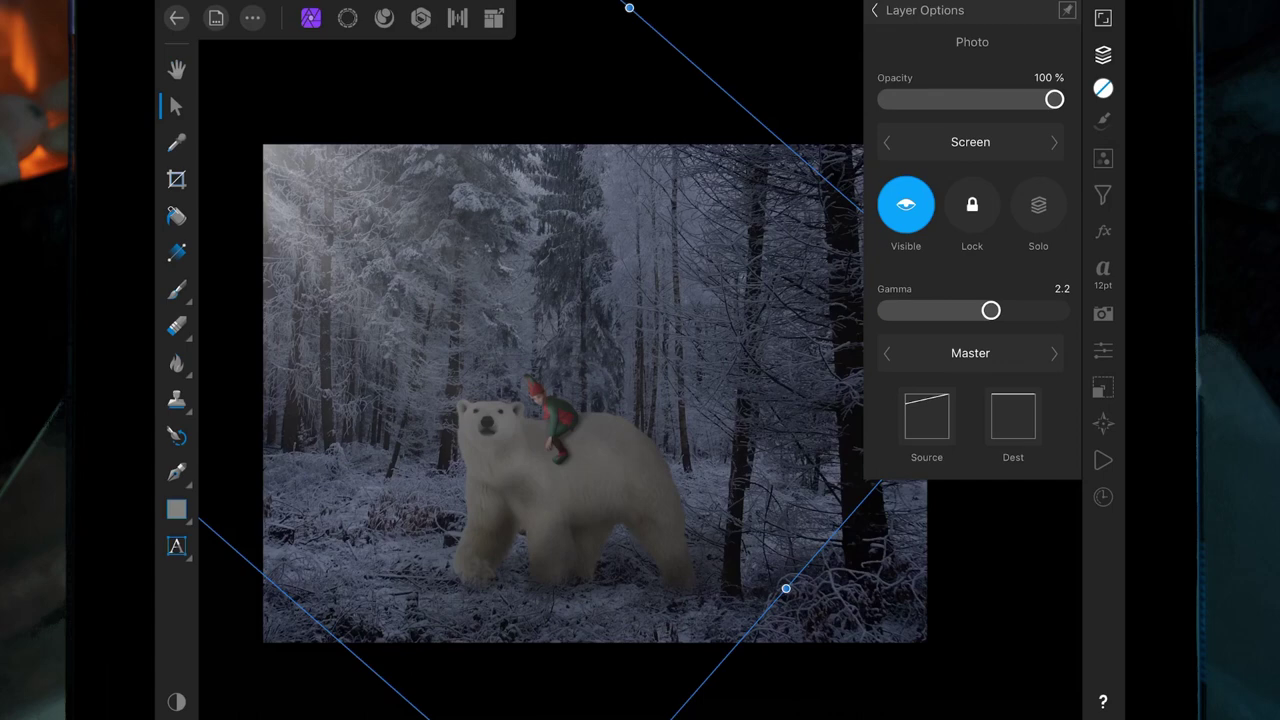
{"action": "left_click", "coordinate": [875, 10]}
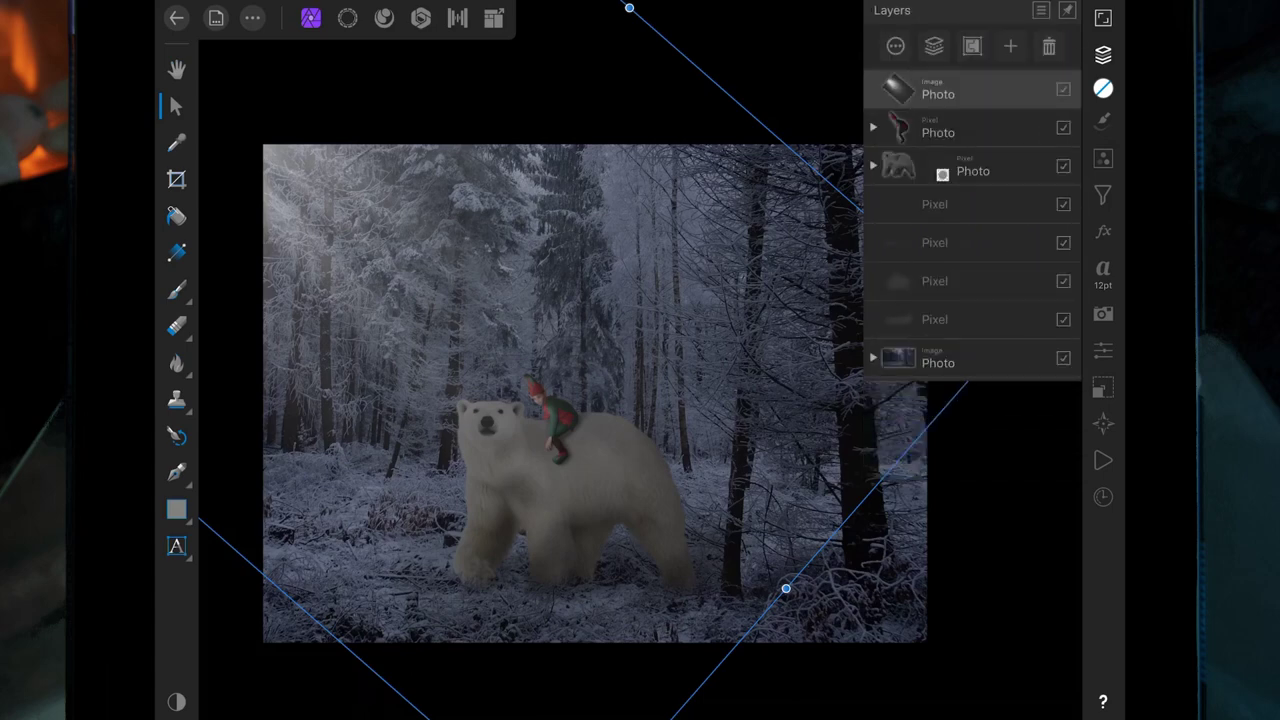
Step: Select a shading layer inside the bear group and set the paint brush colour to black
{"action": "left_click", "coordinate": [975, 168]}
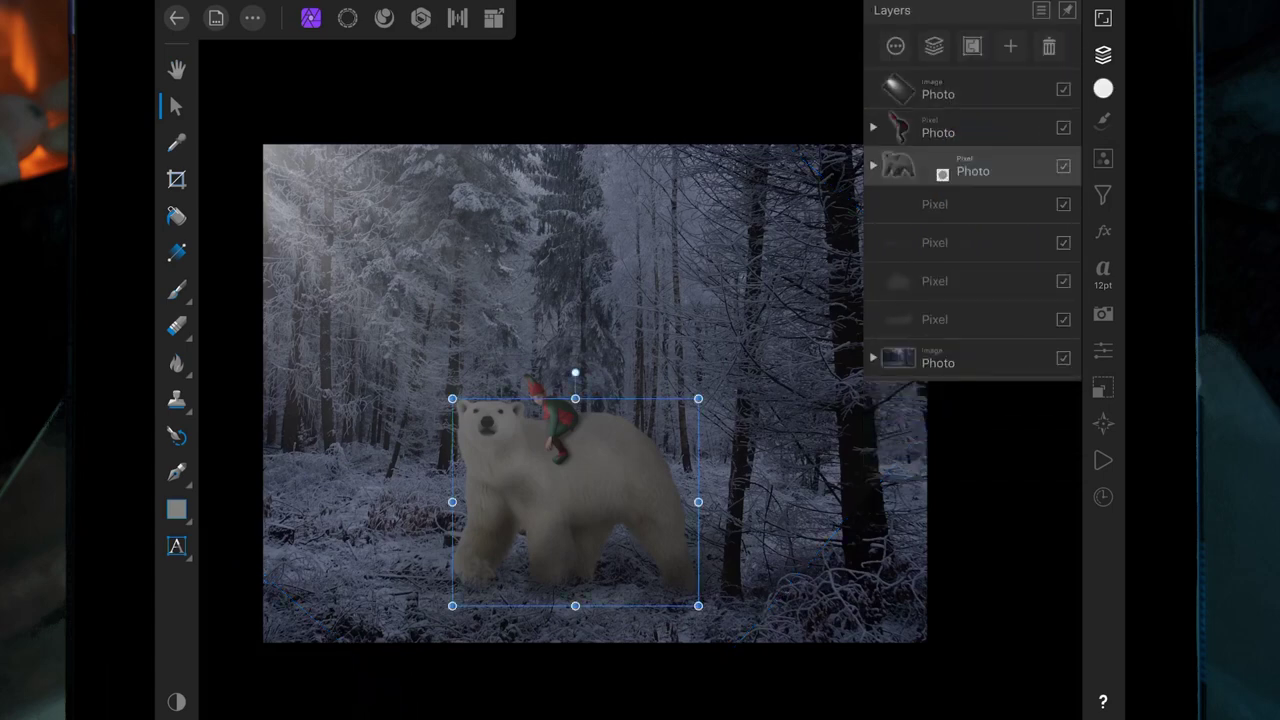
{"action": "left_click", "coordinate": [873, 166]}
{"action": "left_click", "coordinate": [975, 242]}
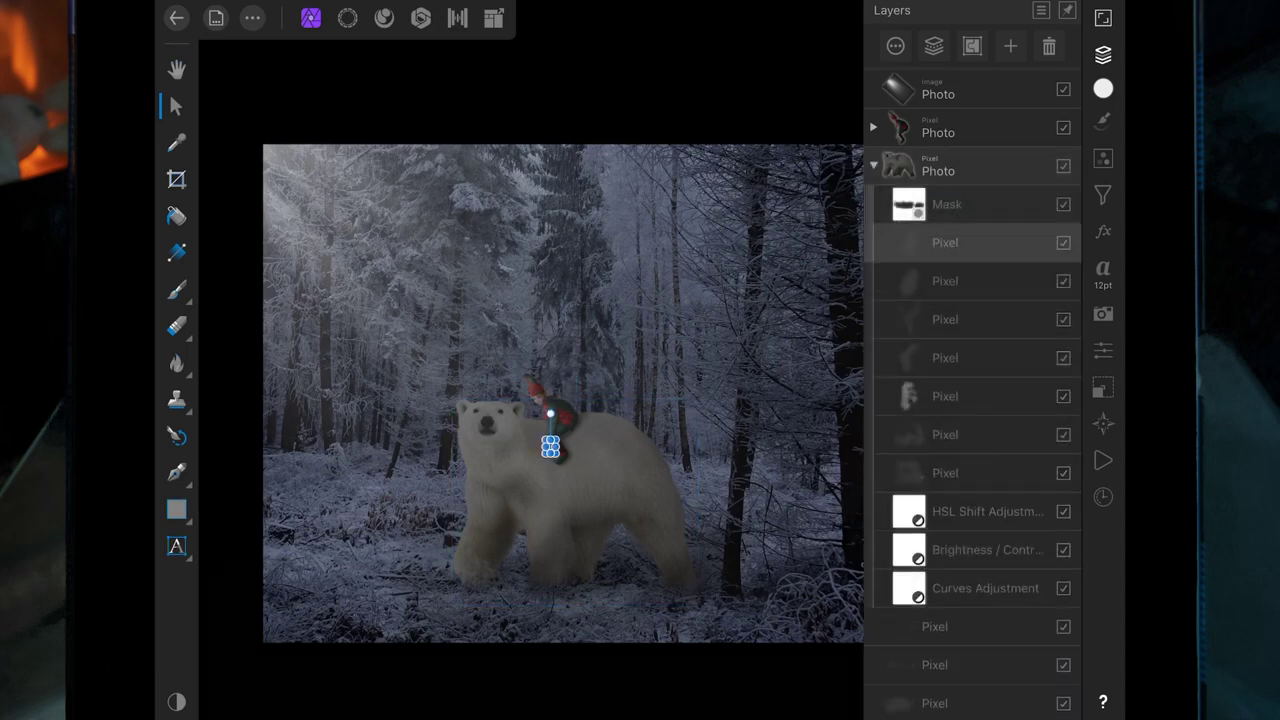
{"action": "left_click", "coordinate": [1010, 46]}
{"action": "left_click", "coordinate": [980, 106]}
{"action": "left_click", "coordinate": [176, 289]}
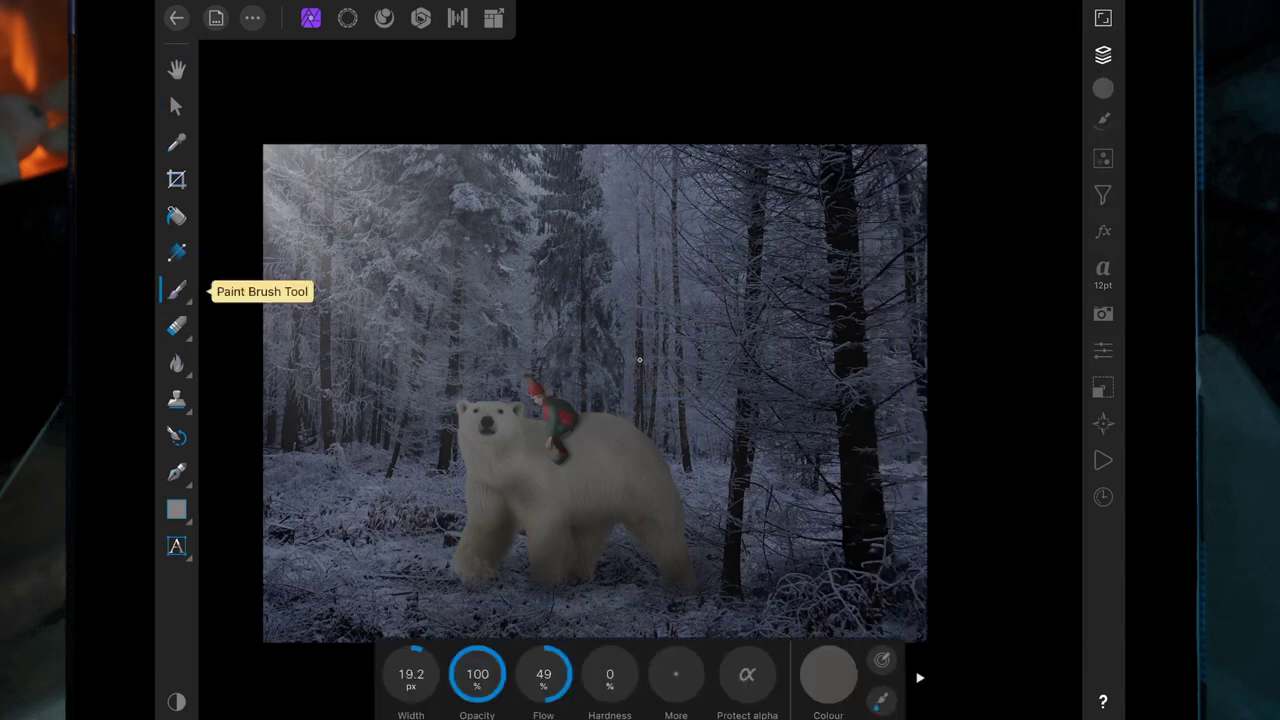
{"action": "left_click", "coordinate": [828, 673]}
{"action": "left_click", "coordinate": [837, 420]}
{"action": "left_click", "coordinate": [828, 673]}
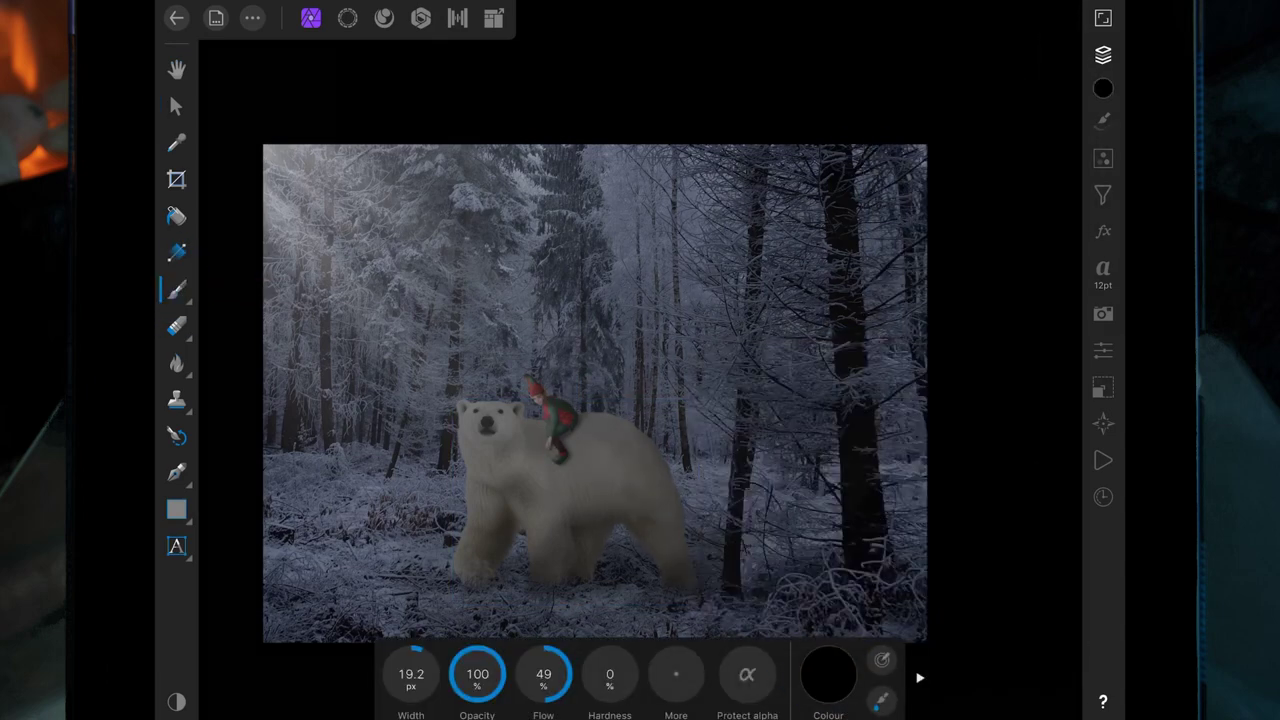
Step: Paint black strokes over the bear's face, neck, legs, belly and back with 49–146 px brushes
{"action": "scroll", "coordinate": [660, 470], "scroll_direction": "up", "scroll_amount": 5}
{"action": "left_click_drag", "start_coordinate": [411, 673], "coordinate": [425, 673]}
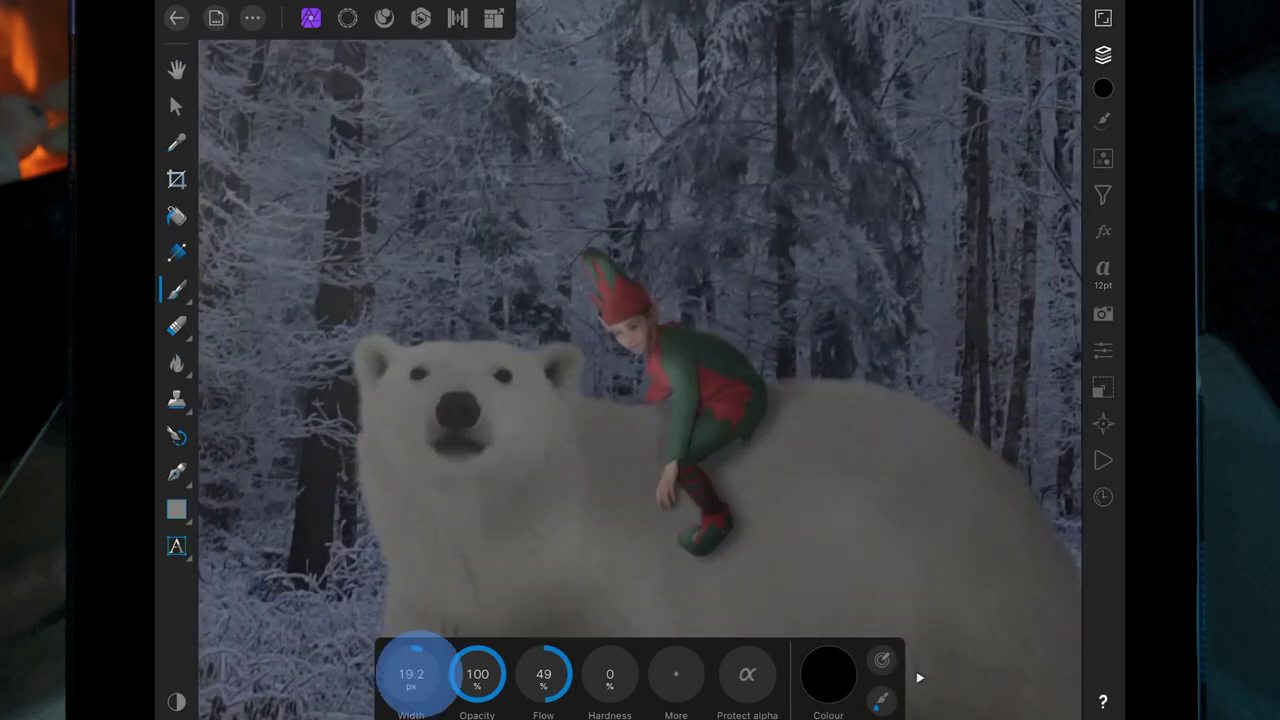
{"action": "mouse_move", "coordinate": [543, 469]}
{"action": "left_mouse_down"}
{"action": "mouse_move", "coordinate": [568, 453]}
{"action": "mouse_move", "coordinate": [575, 360]}
{"action": "left_mouse_up"}
{"action": "mouse_move", "coordinate": [480, 423]}
{"action": "left_mouse_down"}
{"action": "mouse_move", "coordinate": [640, 365]}
{"action": "mouse_move", "coordinate": [530, 600]}
{"action": "left_mouse_up"}
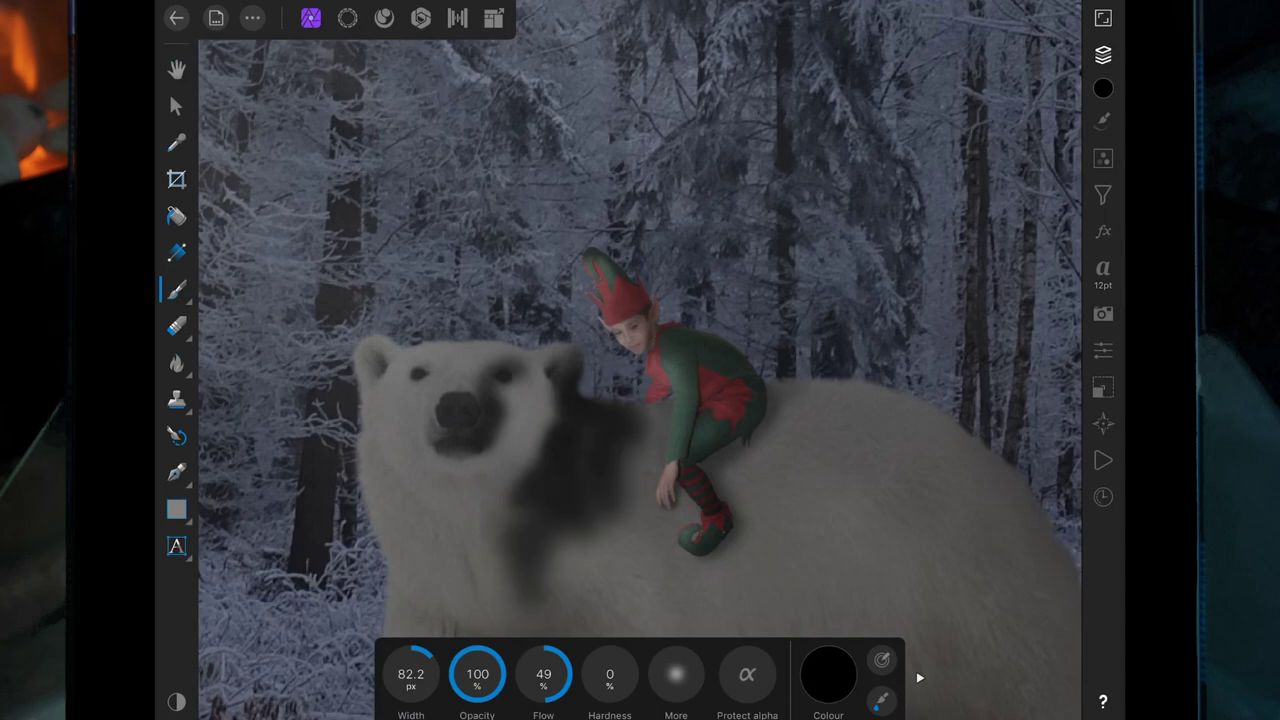
{"action": "left_click_drag", "start_coordinate": [411, 673], "coordinate": [440, 673]}
{"action": "scroll", "coordinate": [640, 400], "scroll_direction": "down", "scroll_amount": 3}
{"action": "left_click_drag", "start_coordinate": [620, 320], "coordinate": [880, 480]}
{"action": "left_click_drag", "start_coordinate": [540, 350], "coordinate": [520, 460]}
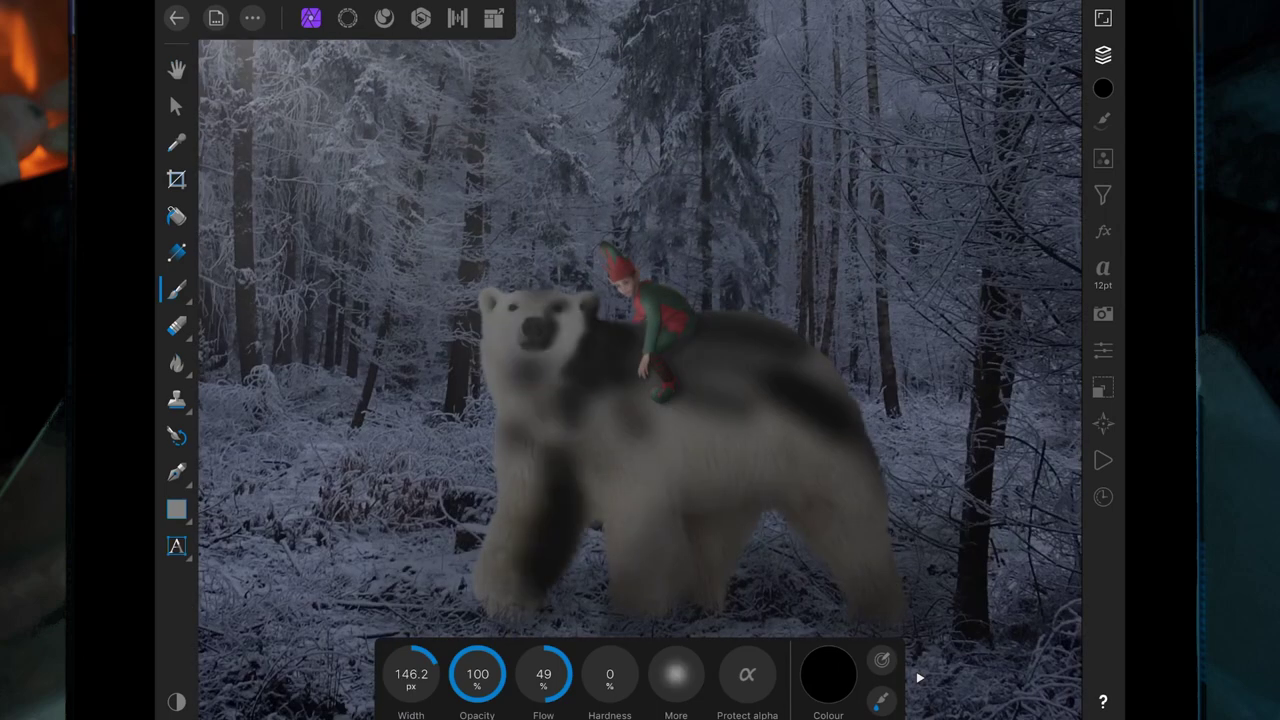
{"action": "left_click_drag", "start_coordinate": [630, 600], "coordinate": [840, 560]}
{"action": "left_click_drag", "start_coordinate": [860, 620], "coordinate": [710, 381]}
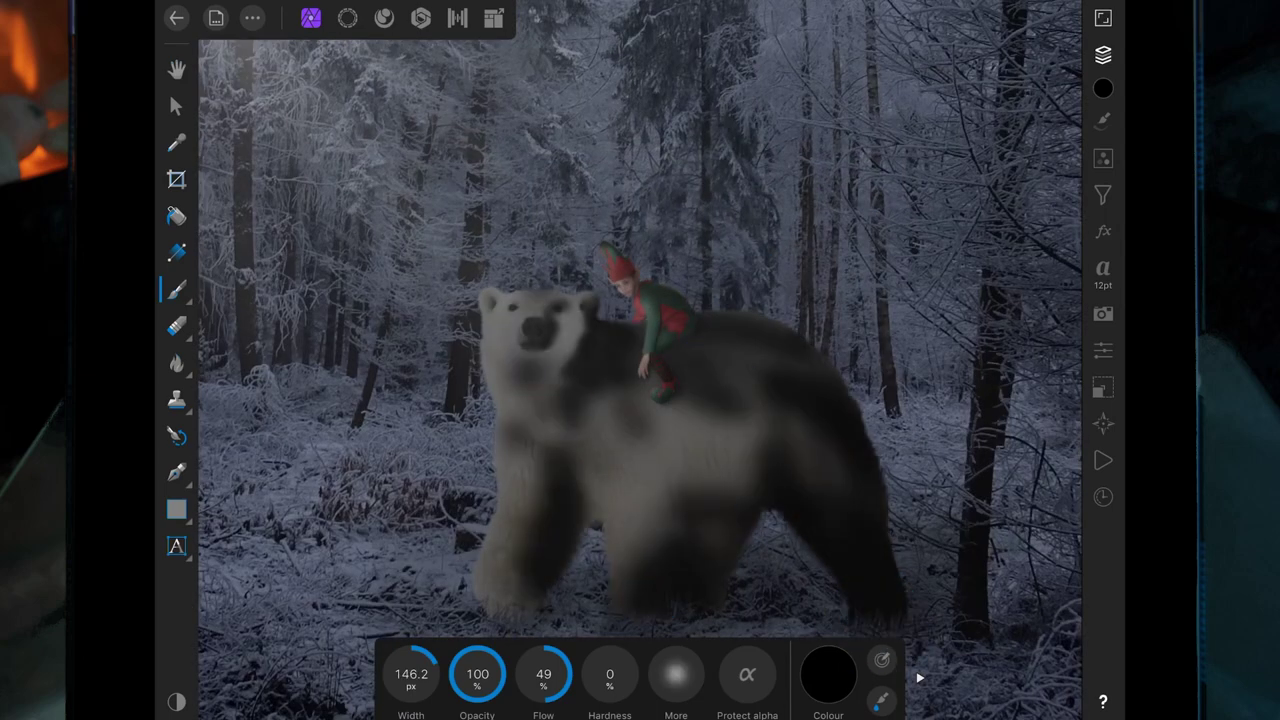
Step: Set the painted shading layer to Soft light blend mode and lower its opacity
{"action": "left_click", "coordinate": [1103, 54]}
{"action": "left_click", "coordinate": [950, 206]}
{"action": "left_click", "coordinate": [970, 141]}
{"action": "scroll", "coordinate": [770, 227], "scroll_direction": "down", "scroll_amount": 8}
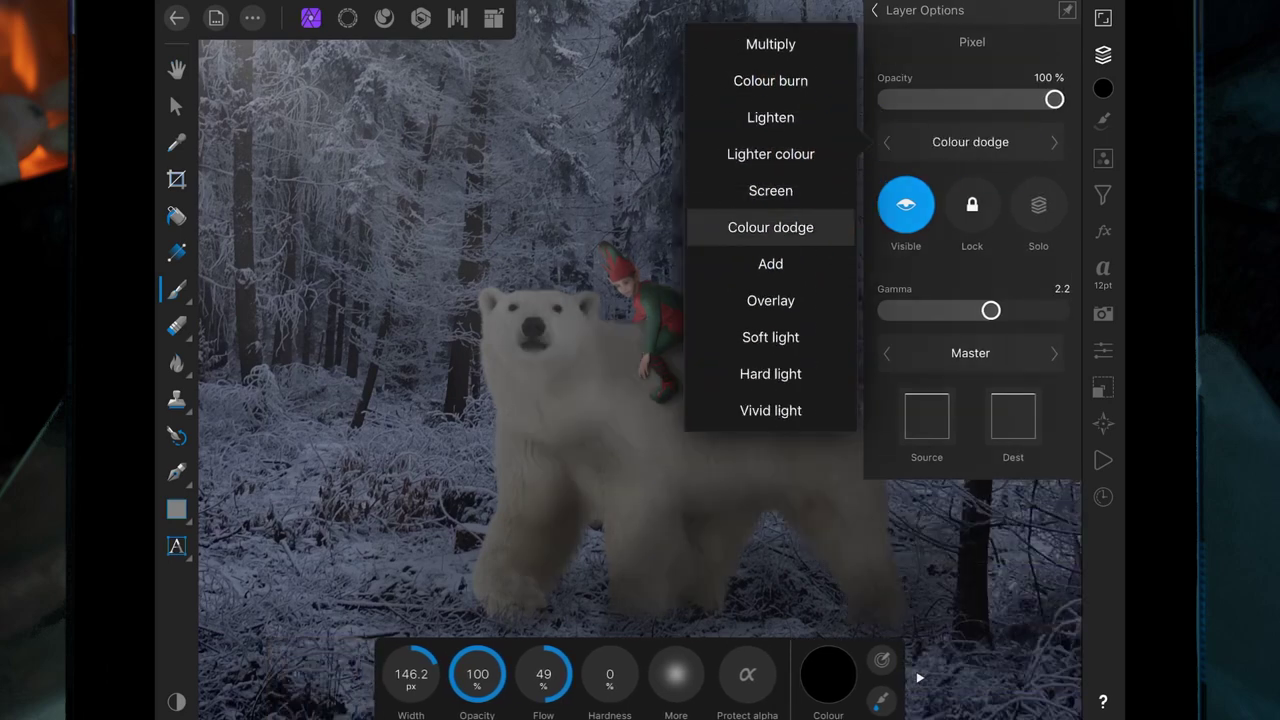
{"action": "scroll", "coordinate": [770, 227], "scroll_direction": "down", "scroll_amount": 3}
{"action": "left_click", "coordinate": [770, 227]}
{"action": "left_click_drag", "start_coordinate": [1054, 99], "coordinate": [983, 99]}
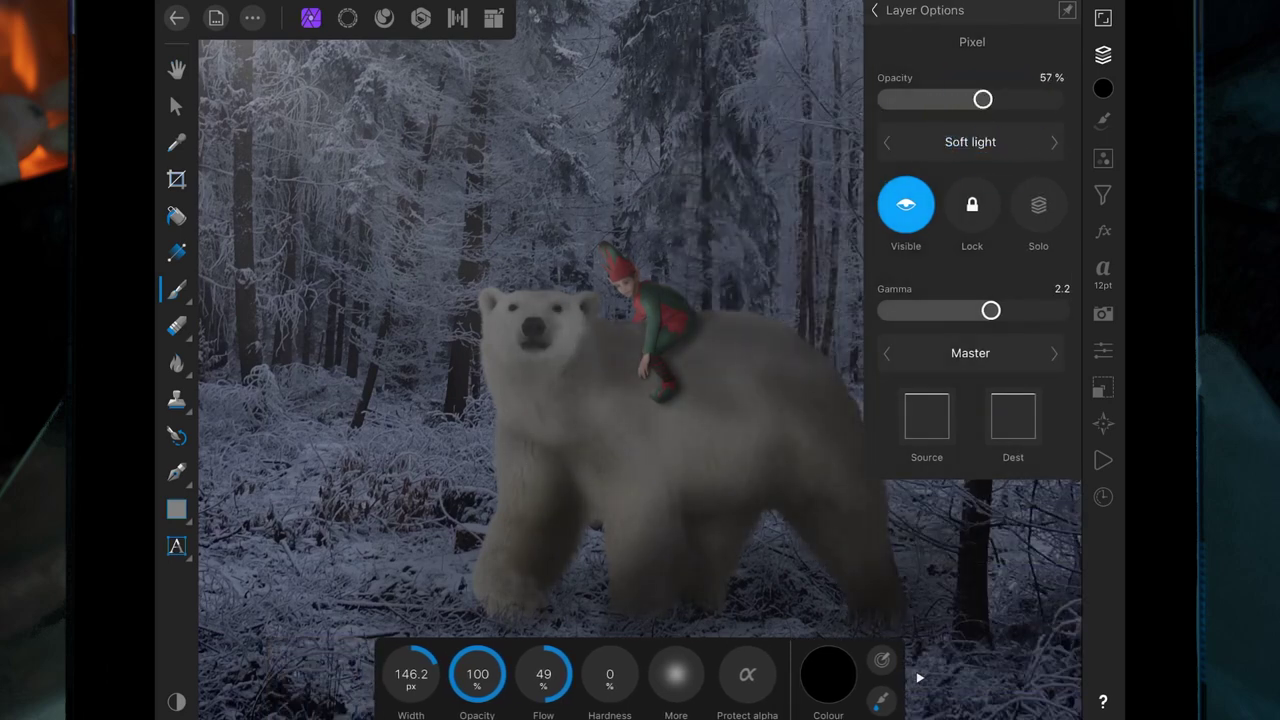
{"action": "left_click", "coordinate": [557, 294]}
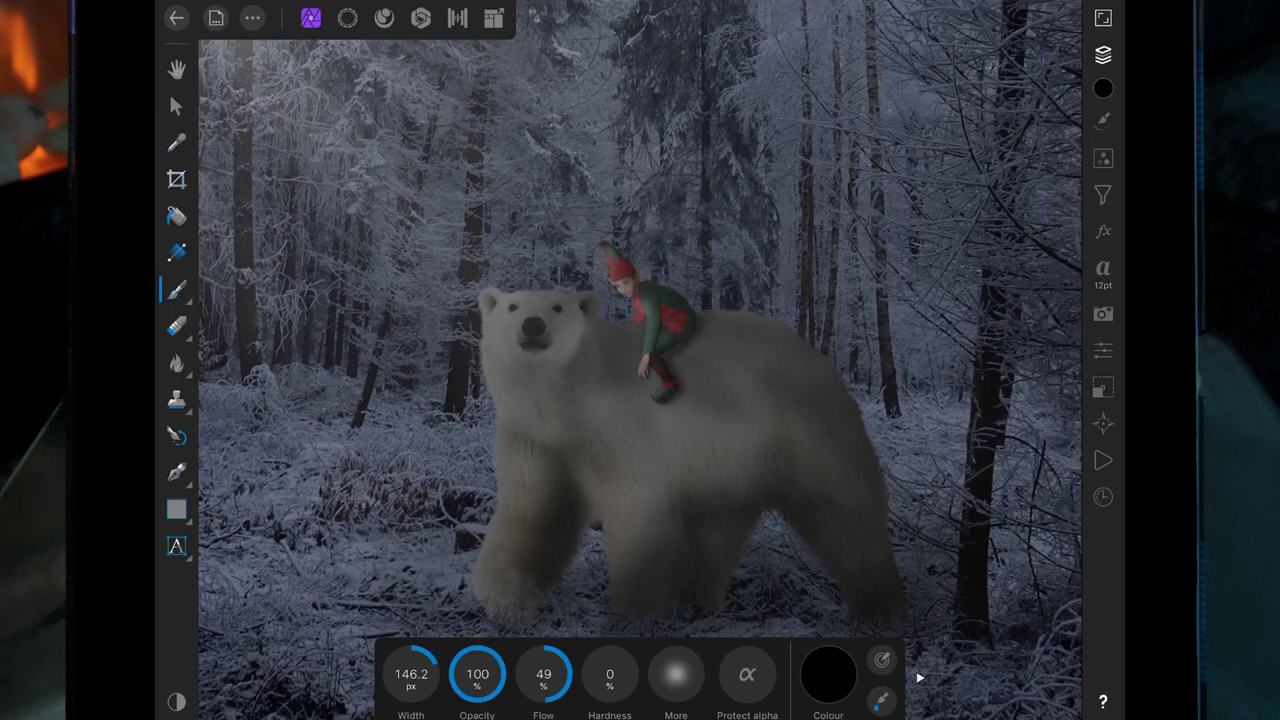
Step: Fade the shading layer further to about 19% and add a stroke on the bear's neck
{"action": "left_click", "coordinate": [562, 386]}
{"action": "left_click", "coordinate": [1103, 55]}
{"action": "left_click_drag", "start_coordinate": [983, 99], "coordinate": [918, 99]}
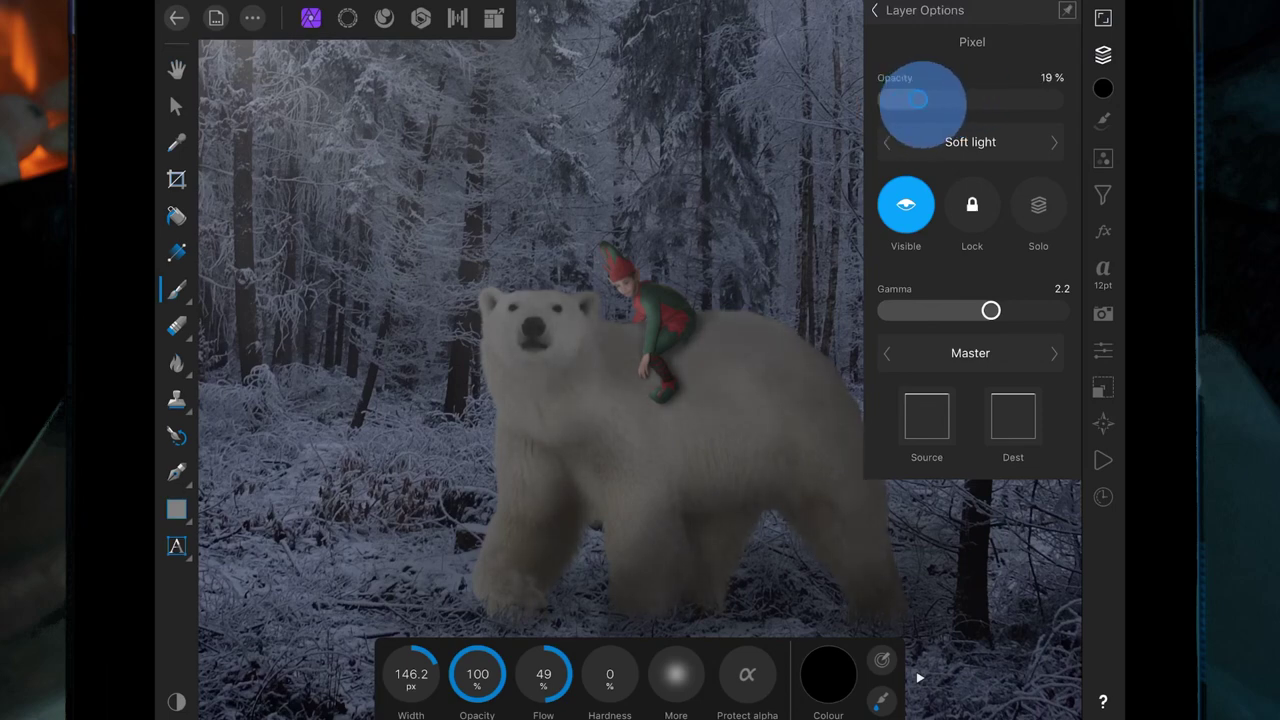
{"action": "left_click", "coordinate": [873, 10]}
{"action": "left_click", "coordinate": [1103, 55]}
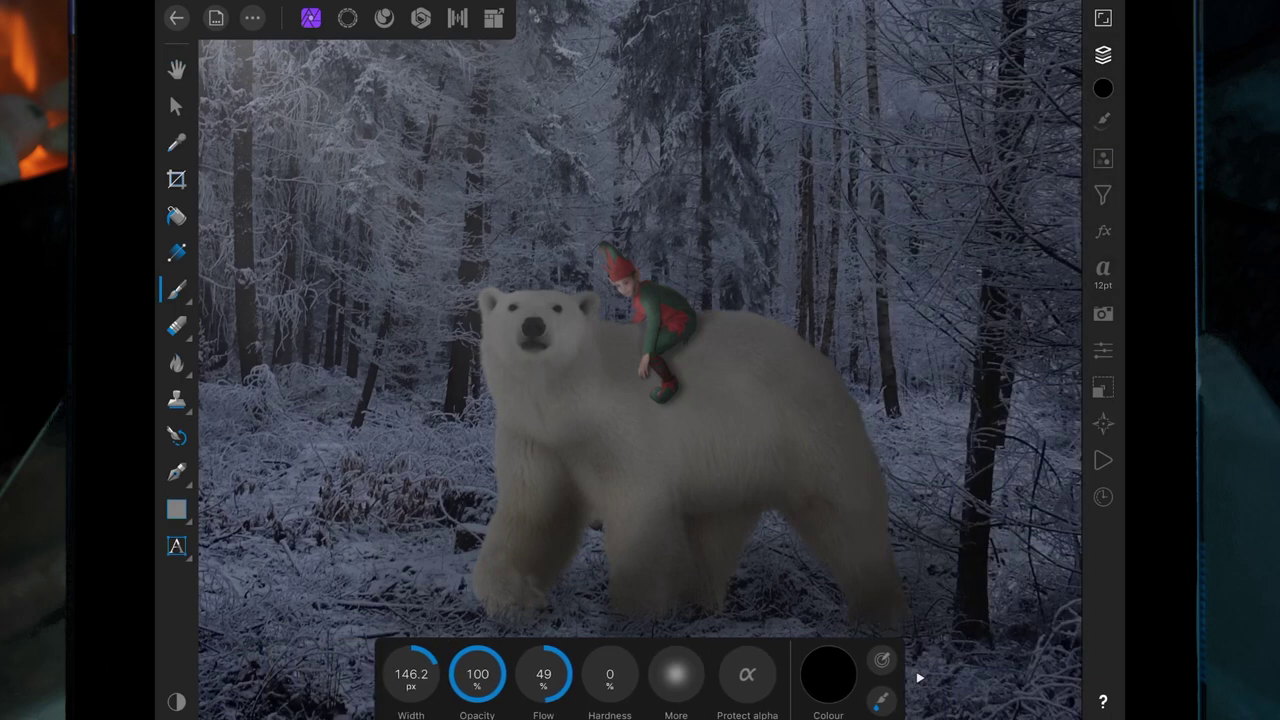
{"action": "left_click_drag", "start_coordinate": [411, 674], "coordinate": [398, 678]}
{"action": "mouse_move", "coordinate": [565, 385]}
{"action": "left_mouse_down"}
{"action": "mouse_move", "coordinate": [588, 335]}
{"action": "mouse_move", "coordinate": [572, 292]}
{"action": "left_mouse_up"}
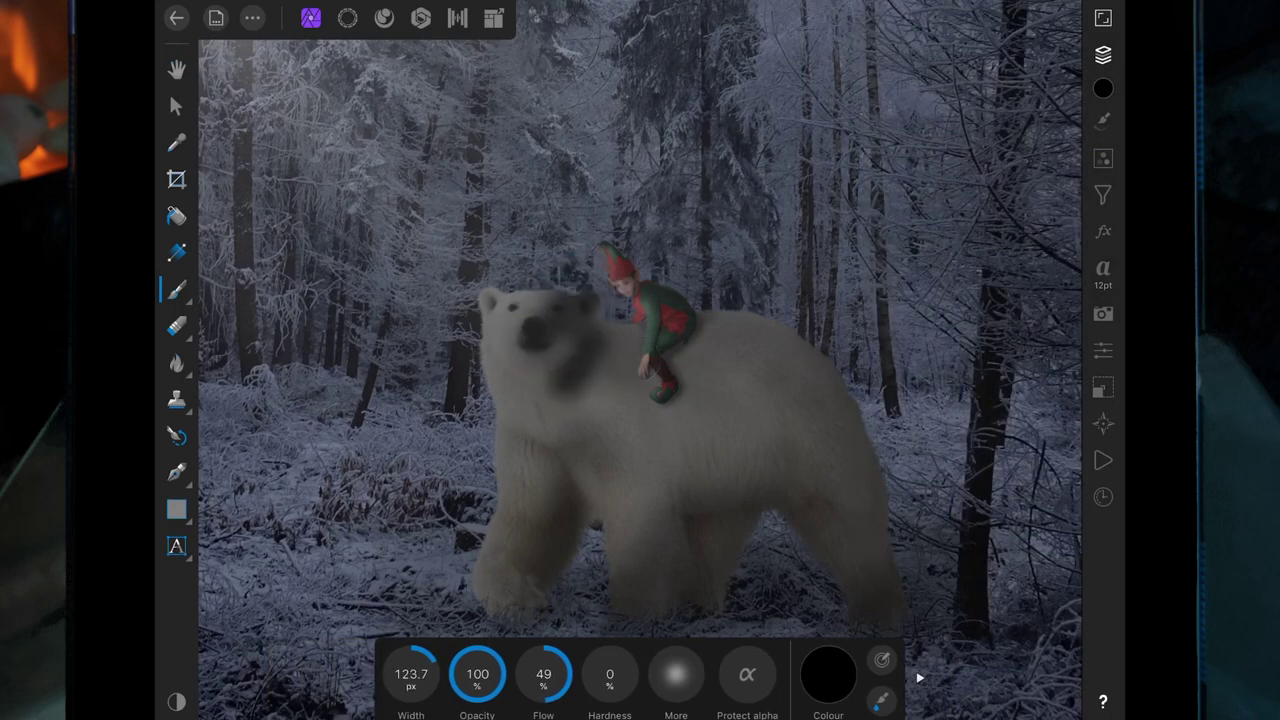
Step: Brush dark shading on the bear's neck, chest, lower belly, front and rear legs
{"action": "left_click_drag", "start_coordinate": [532, 434], "coordinate": [536, 434]}
{"action": "left_click_drag", "start_coordinate": [506, 372], "coordinate": [508, 374]}
{"action": "left_click_drag", "start_coordinate": [570, 452], "coordinate": [606, 463]}
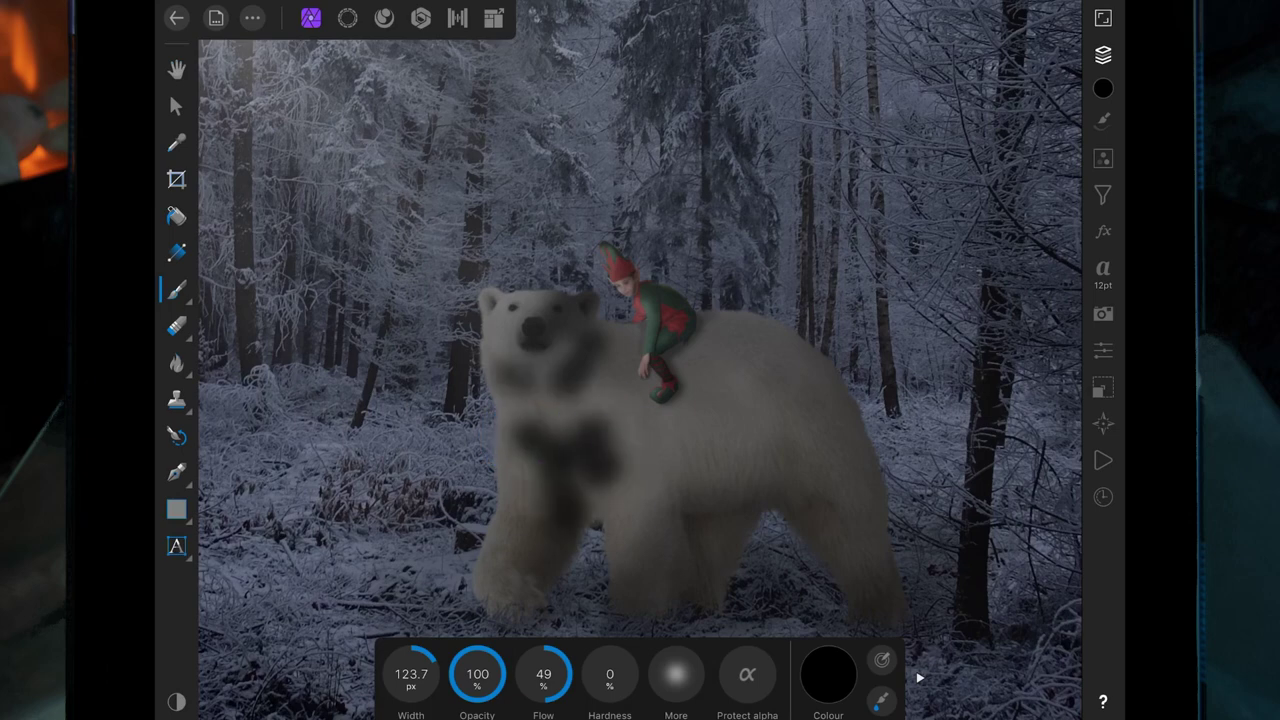
{"action": "mouse_move", "coordinate": [545, 495]}
{"action": "left_mouse_down"}
{"action": "mouse_move", "coordinate": [550, 600]}
{"action": "mouse_move", "coordinate": [676, 596]}
{"action": "left_mouse_up"}
{"action": "mouse_move", "coordinate": [688, 528]}
{"action": "left_mouse_down"}
{"action": "mouse_move", "coordinate": [709, 527]}
{"action": "mouse_move", "coordinate": [705, 555]}
{"action": "left_mouse_up"}
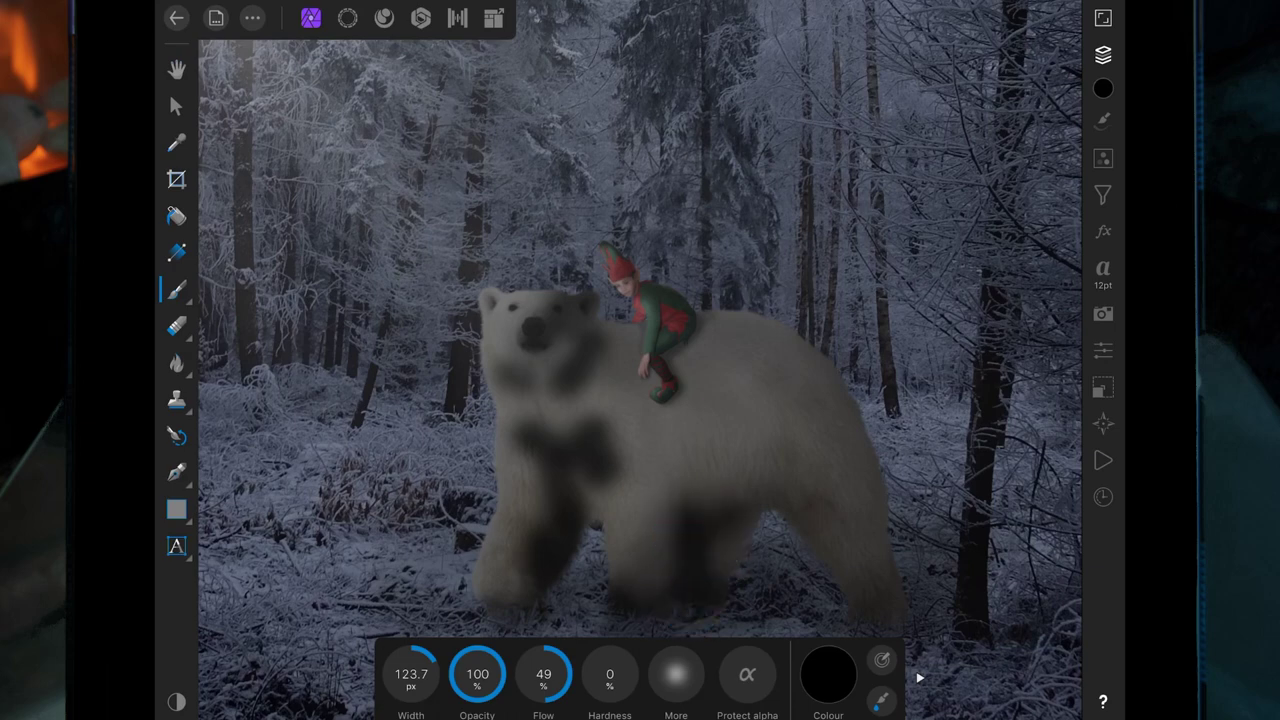
{"action": "mouse_move", "coordinate": [865, 640]}
{"action": "left_mouse_down"}
{"action": "mouse_move", "coordinate": [857, 617]}
{"action": "mouse_move", "coordinate": [905, 628]}
{"action": "mouse_move", "coordinate": [912, 358]}
{"action": "mouse_move", "coordinate": [828, 288]}
{"action": "left_mouse_up"}
Step: Set the shading layer to Overlay blend mode at about 32% opacity
{"action": "left_click", "coordinate": [1103, 55]}
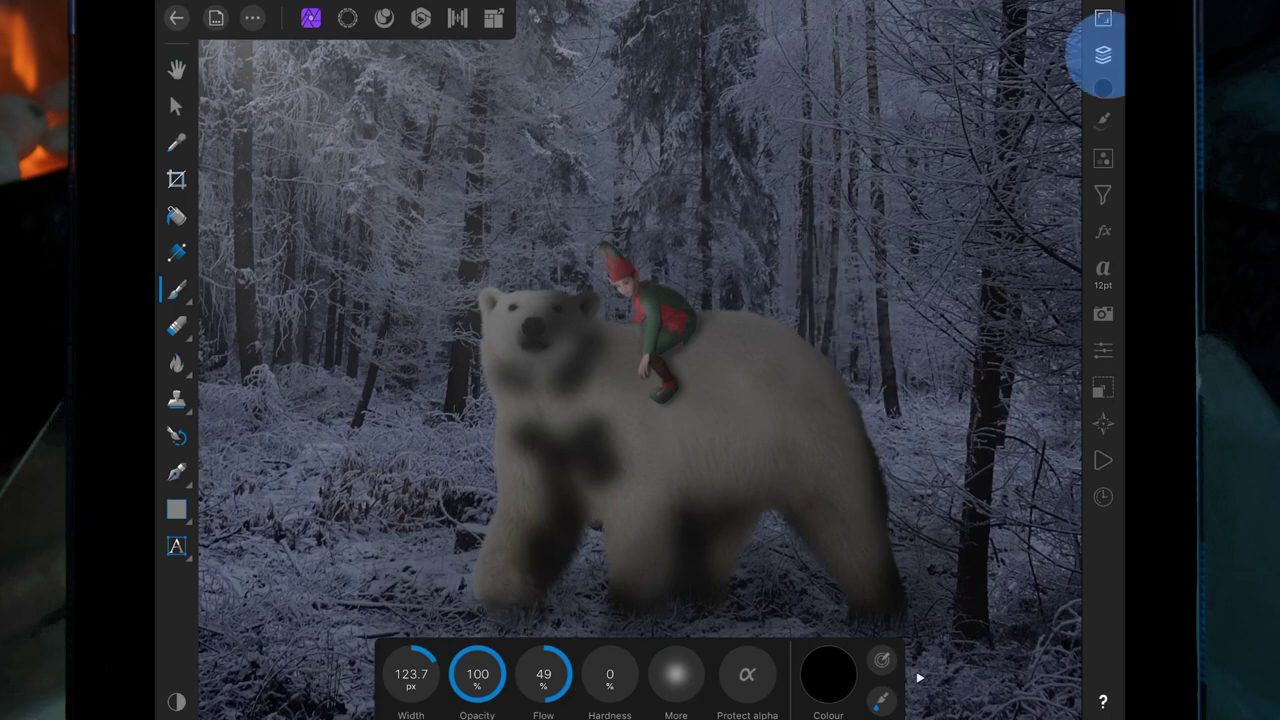
{"action": "left_click", "coordinate": [1074, 242]}
{"action": "left_click_drag", "start_coordinate": [1054, 99], "coordinate": [962, 99]}
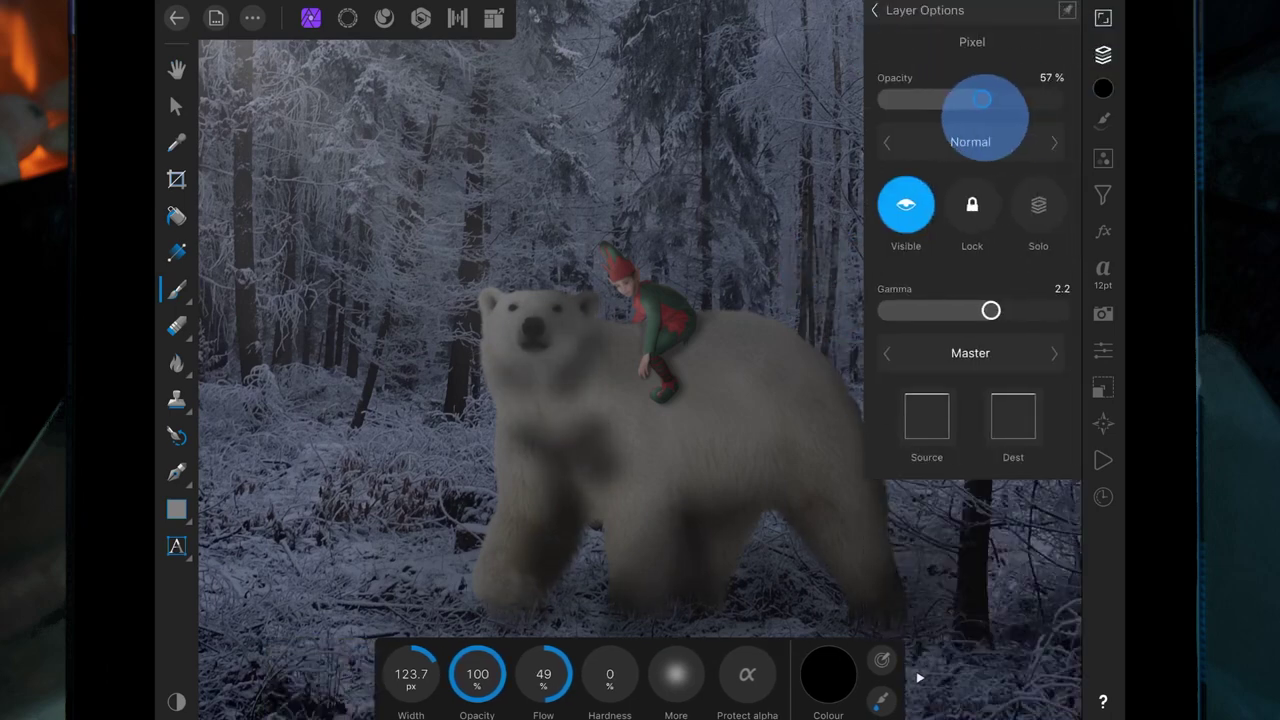
{"action": "left_click", "coordinate": [970, 142]}
{"action": "left_click_drag", "start_coordinate": [845, 303], "coordinate": [862, 120]}
{"action": "left_click", "coordinate": [806, 371]}
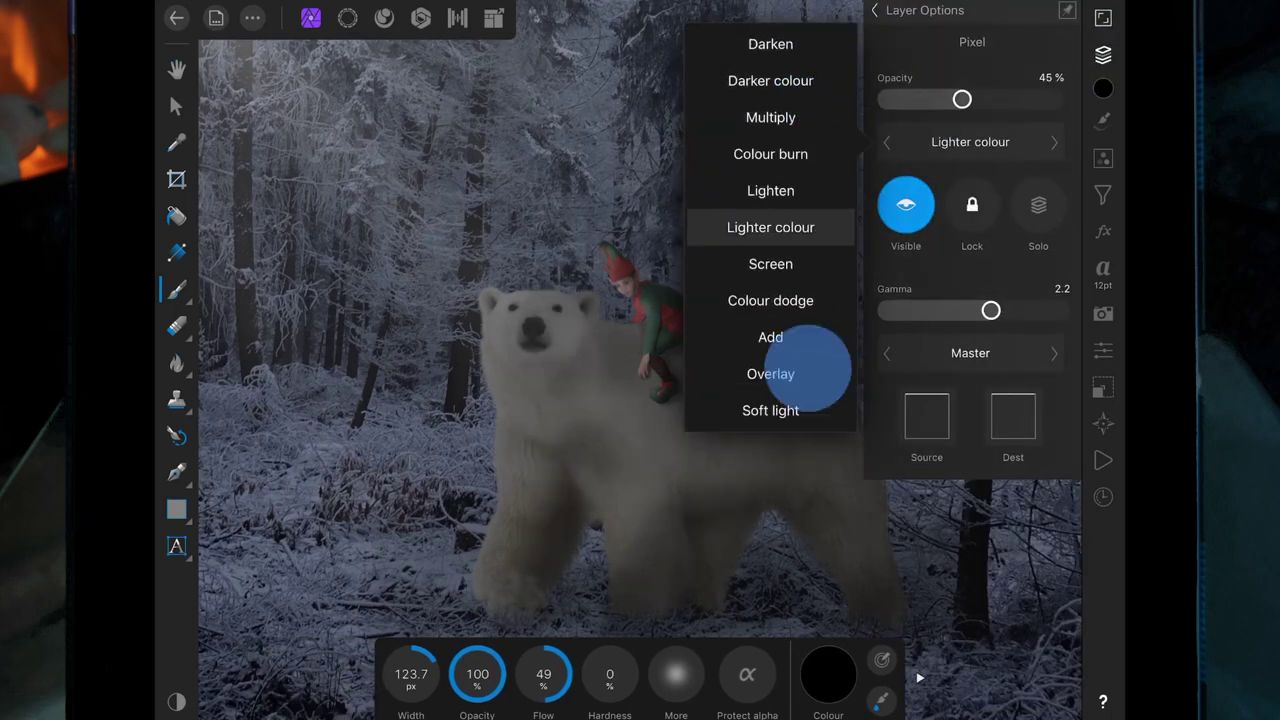
{"action": "mouse_move", "coordinate": [962, 99]}
{"action": "left_mouse_down"}
{"action": "mouse_move", "coordinate": [926, 99]}
{"action": "mouse_move", "coordinate": [940, 99]}
{"action": "left_mouse_up"}
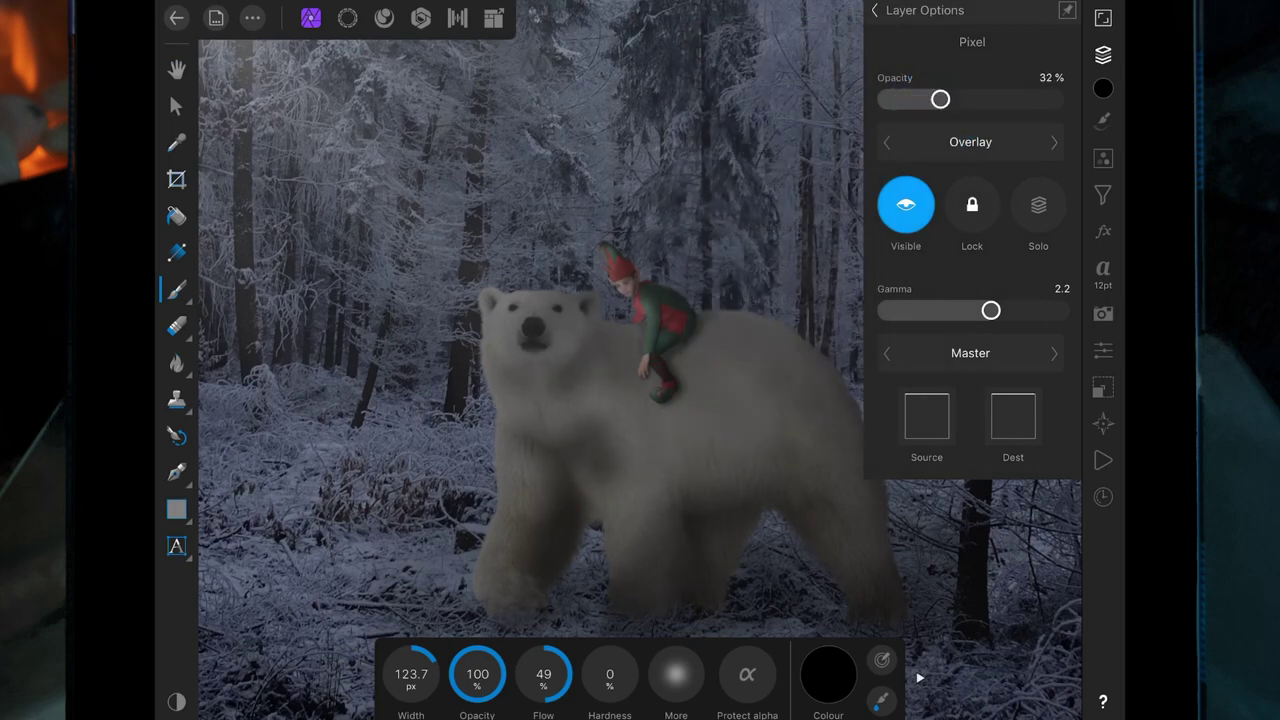
{"action": "left_click", "coordinate": [588, 296]}
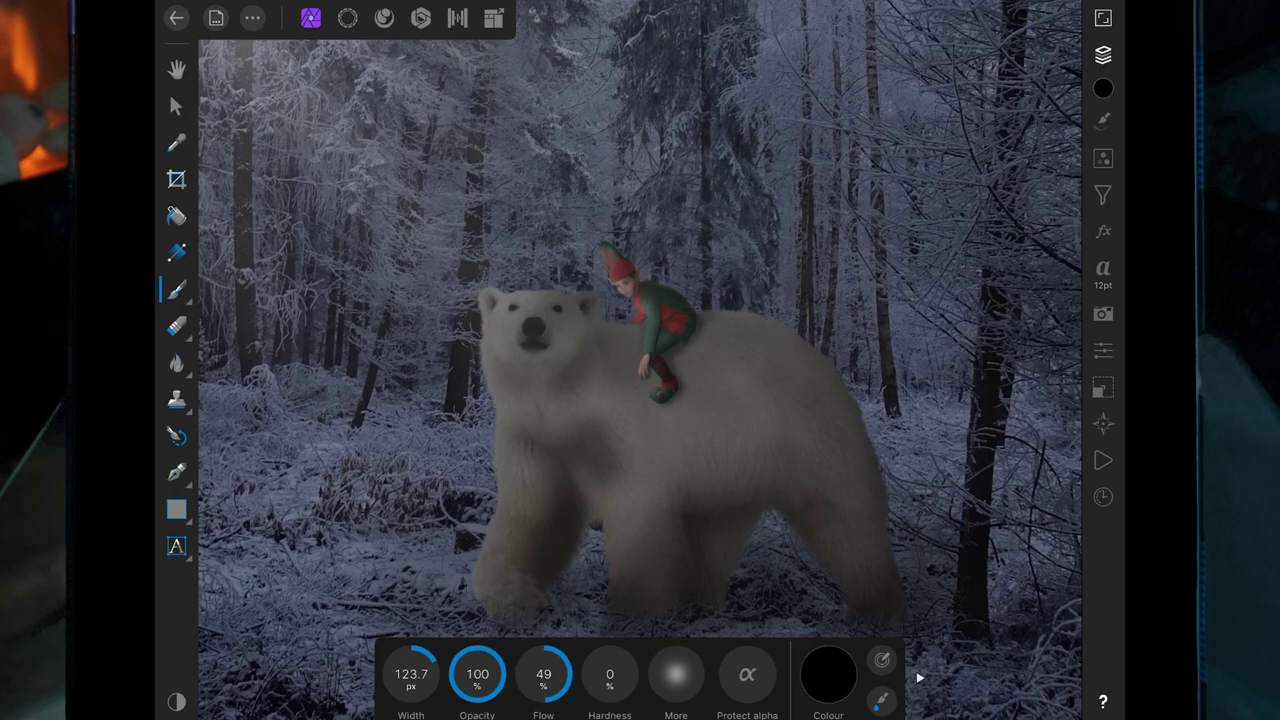
Step: Reduce the shading layer's opacity to 14%
{"action": "scroll", "coordinate": [750, 405], "scroll_direction": "down", "scroll_amount": 5}
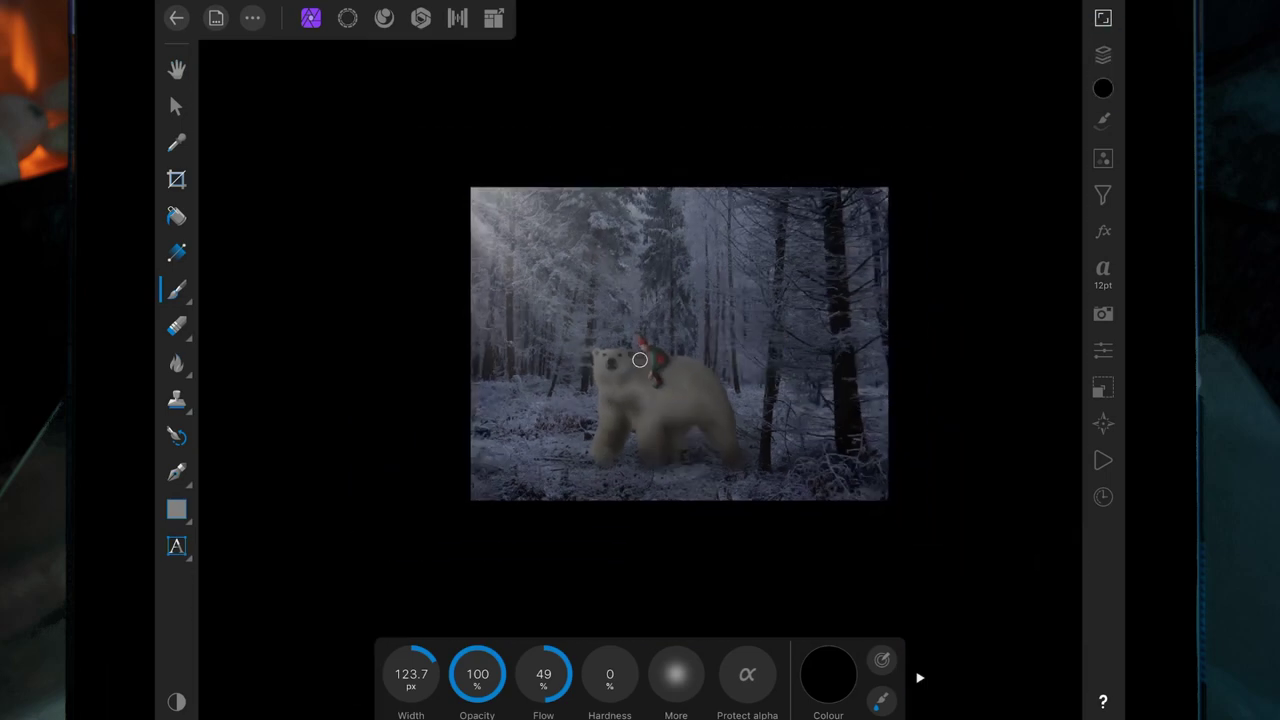
{"action": "scroll", "coordinate": [640, 360], "scroll_direction": "up", "scroll_amount": 5}
{"action": "left_click", "coordinate": [1103, 54]}
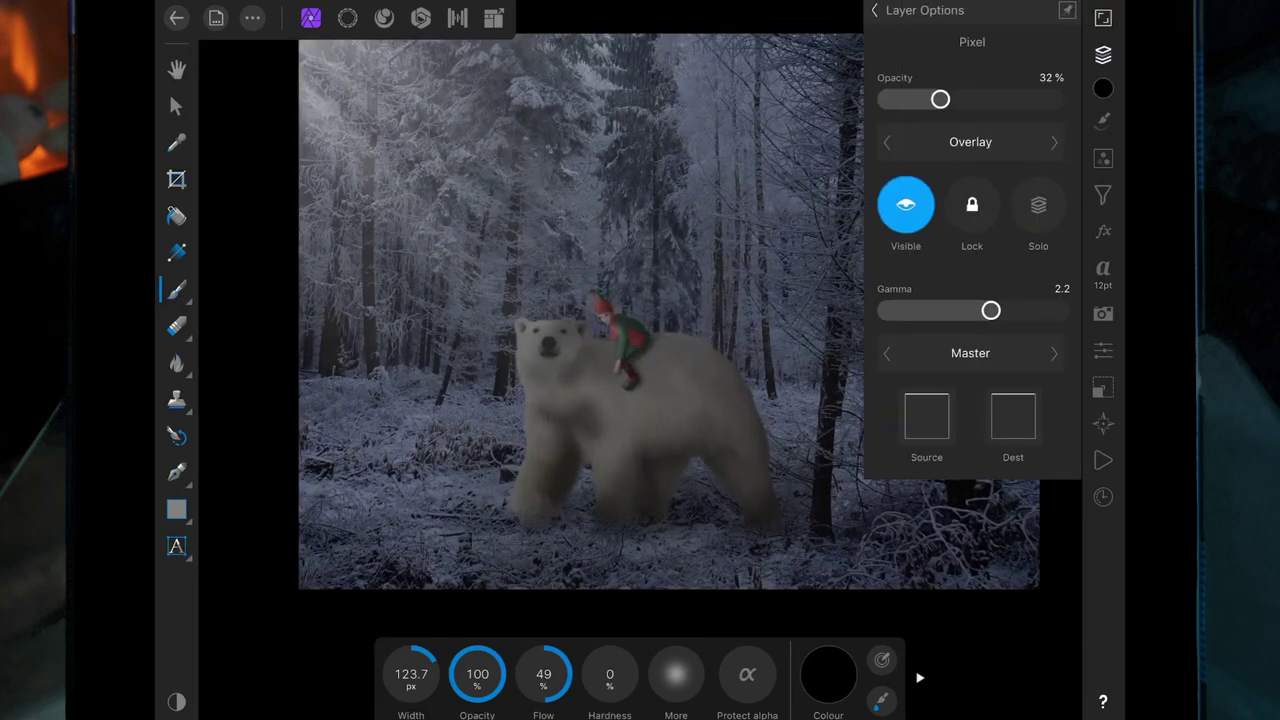
{"action": "left_click_drag", "start_coordinate": [940, 99], "coordinate": [910, 99]}
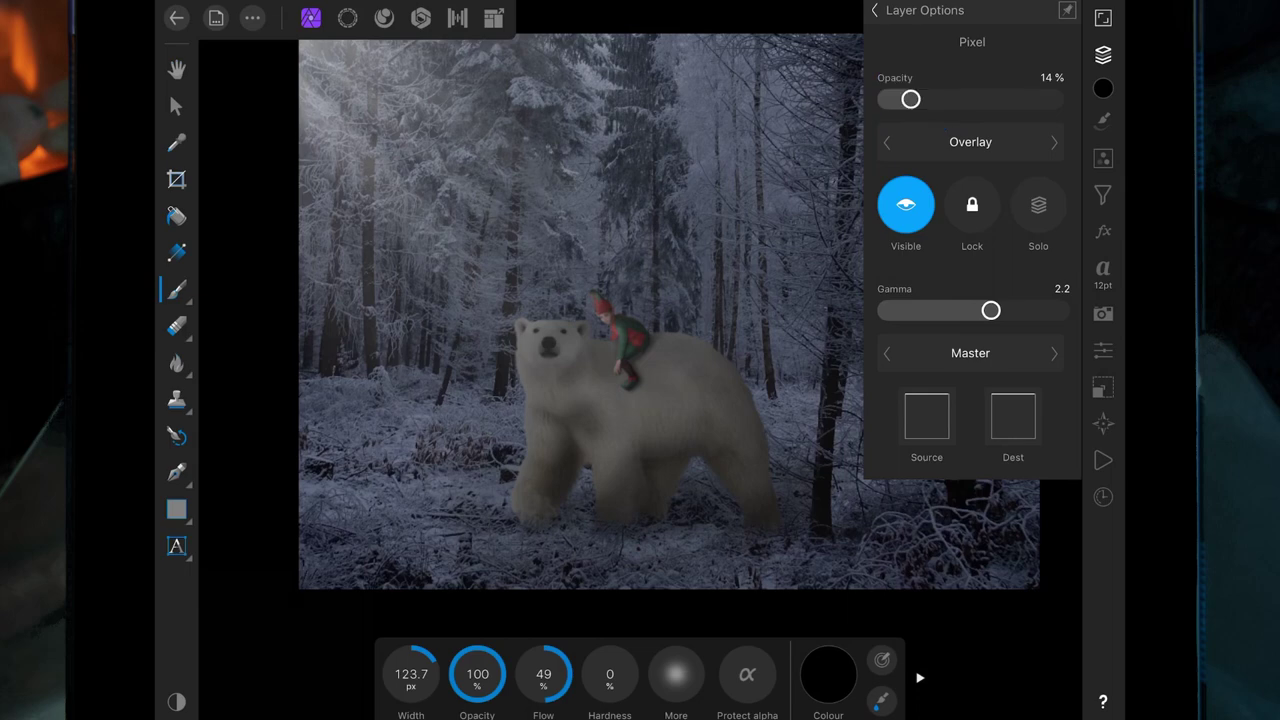
{"action": "left_click", "coordinate": [594, 434]}
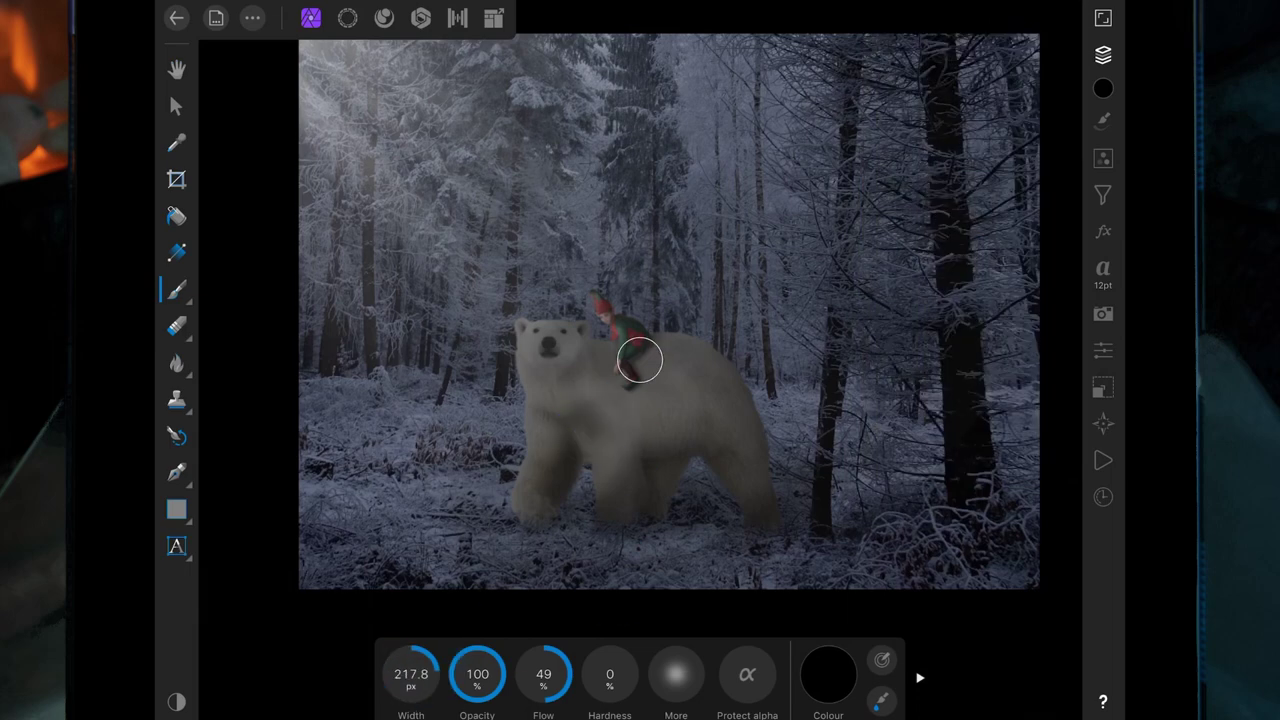
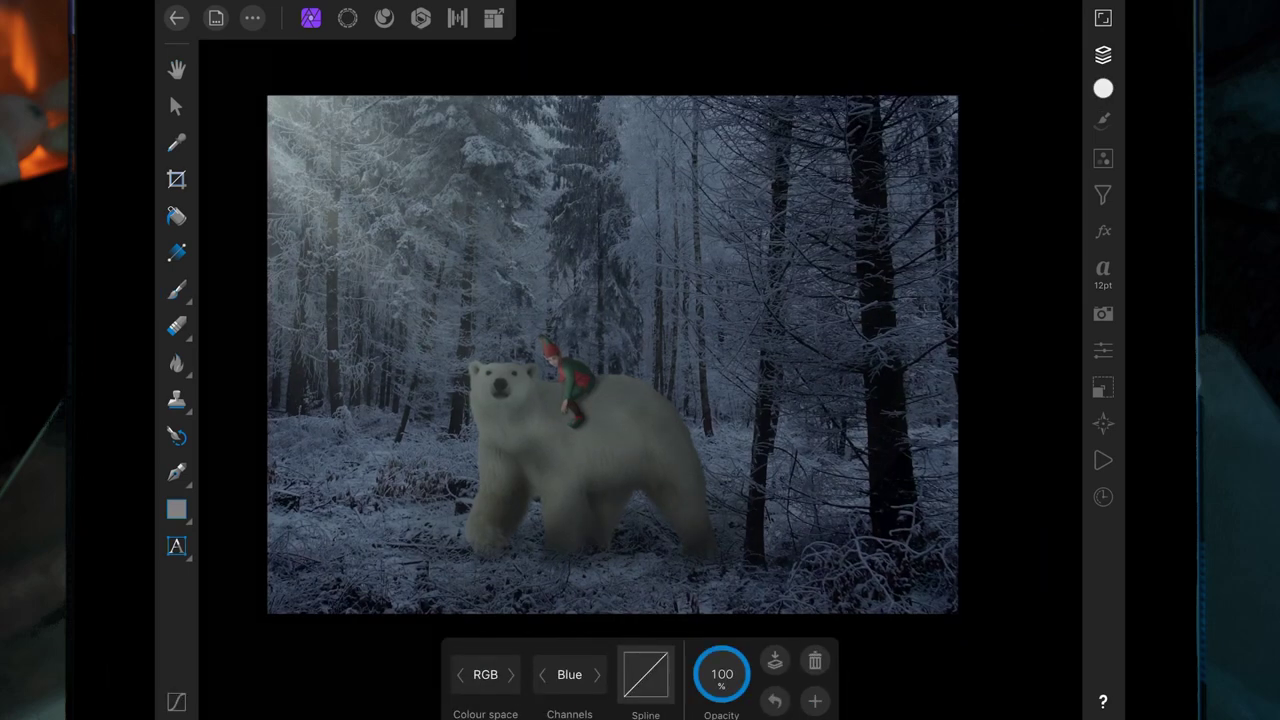
Step: Fill the new layer with solid black
{"action": "scroll", "coordinate": [600, 350], "scroll_direction": "up", "scroll_amount": 2}
{"action": "left_click", "coordinate": [176, 252]}
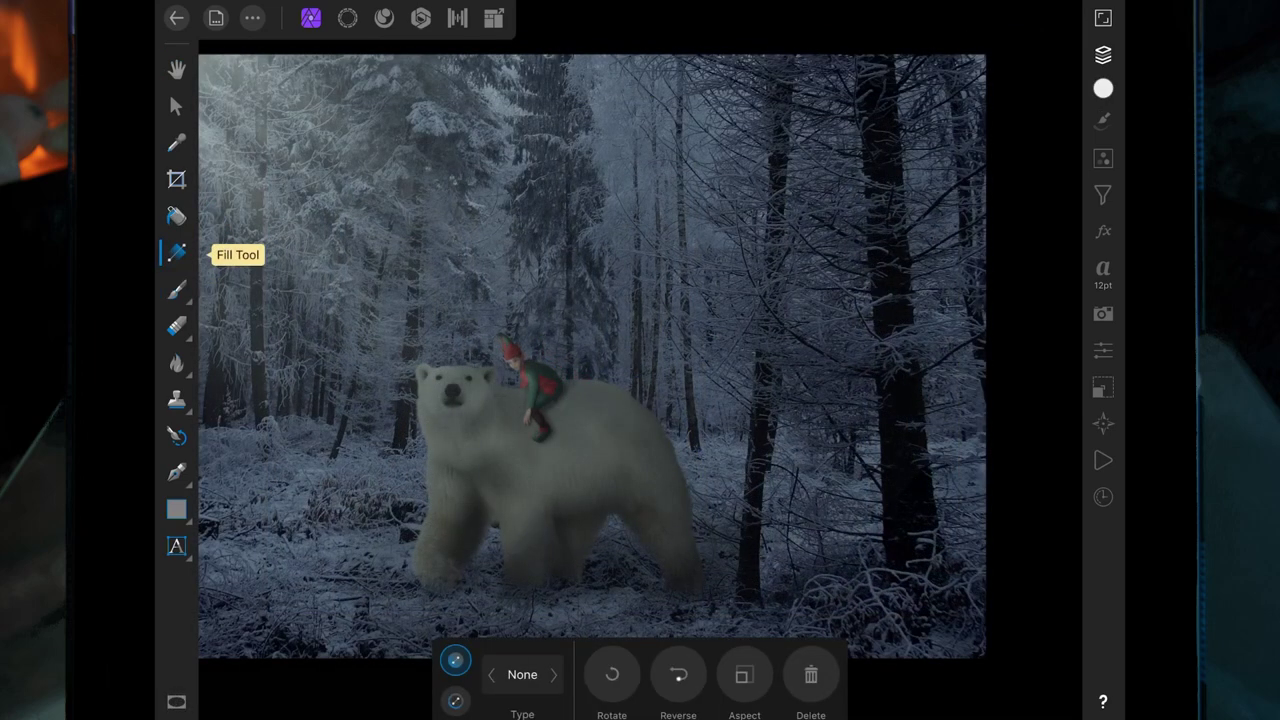
{"action": "left_click", "coordinate": [553, 674]}
{"action": "left_click", "coordinate": [1103, 88]}
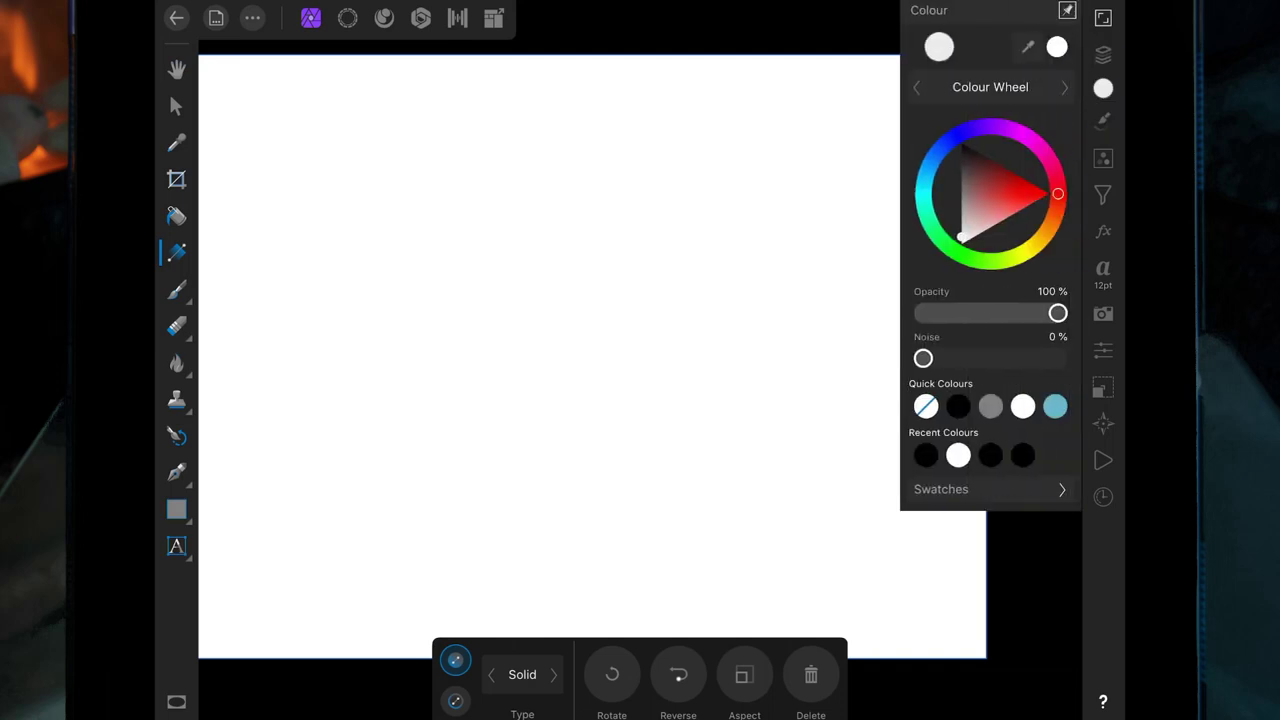
{"action": "left_click", "coordinate": [958, 238]}
{"action": "left_click", "coordinate": [1103, 88]}
{"action": "scroll", "coordinate": [784, 407], "scroll_direction": "down", "scroll_amount": 2}
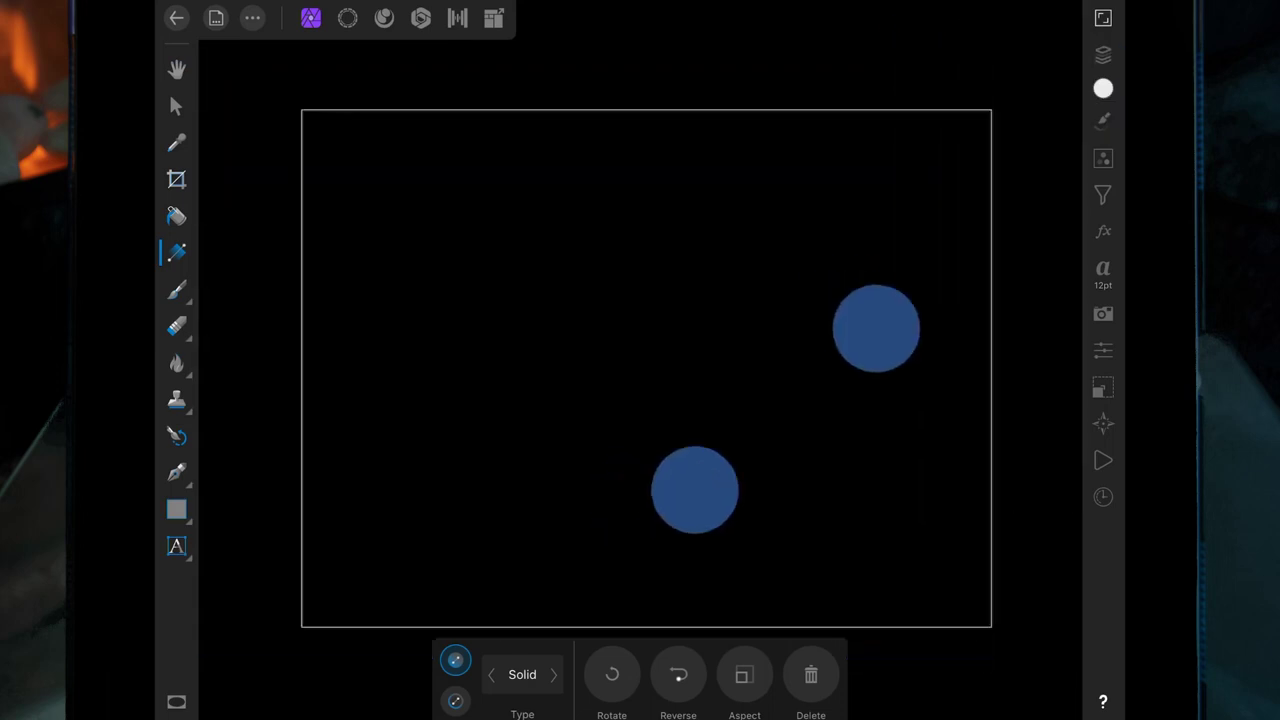
Step: Set the black layer's blend mode to Soft light and add a mask to it
{"action": "left_click", "coordinate": [1103, 54]}
{"action": "left_click", "coordinate": [894, 43]}
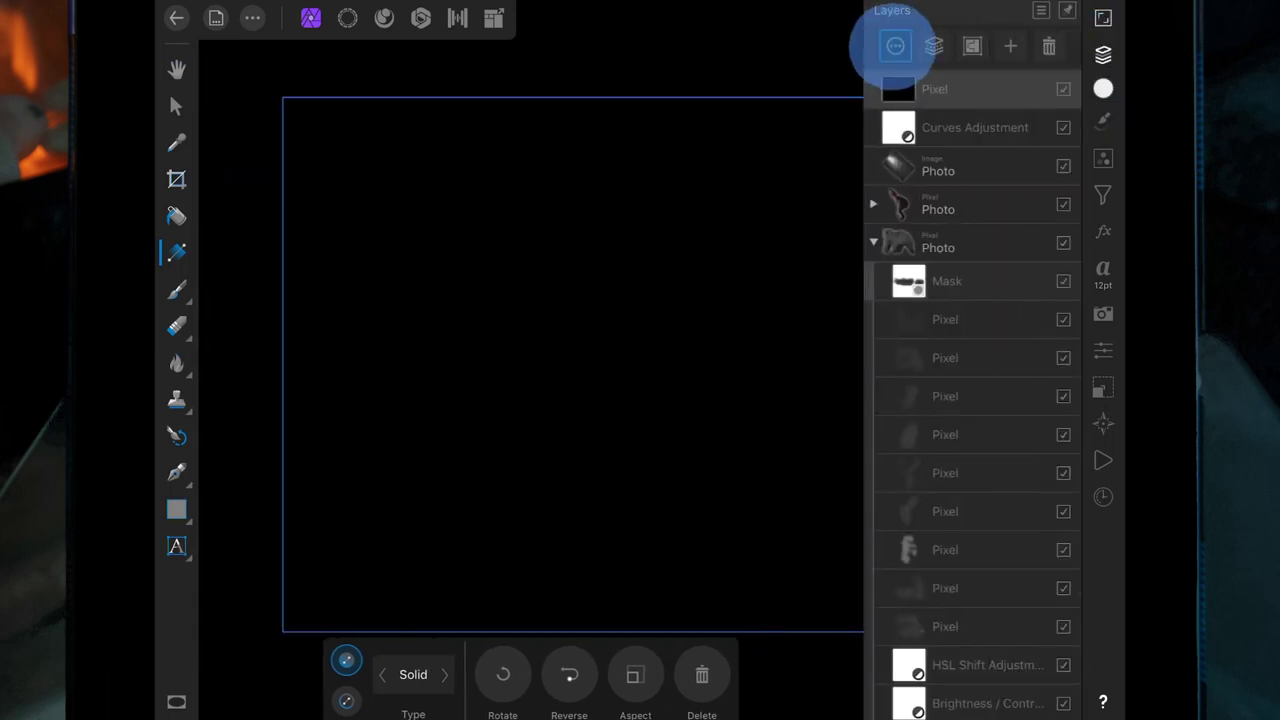
{"action": "left_click", "coordinate": [971, 143]}
{"action": "left_click_drag", "start_coordinate": [826, 342], "coordinate": [826, 126]}
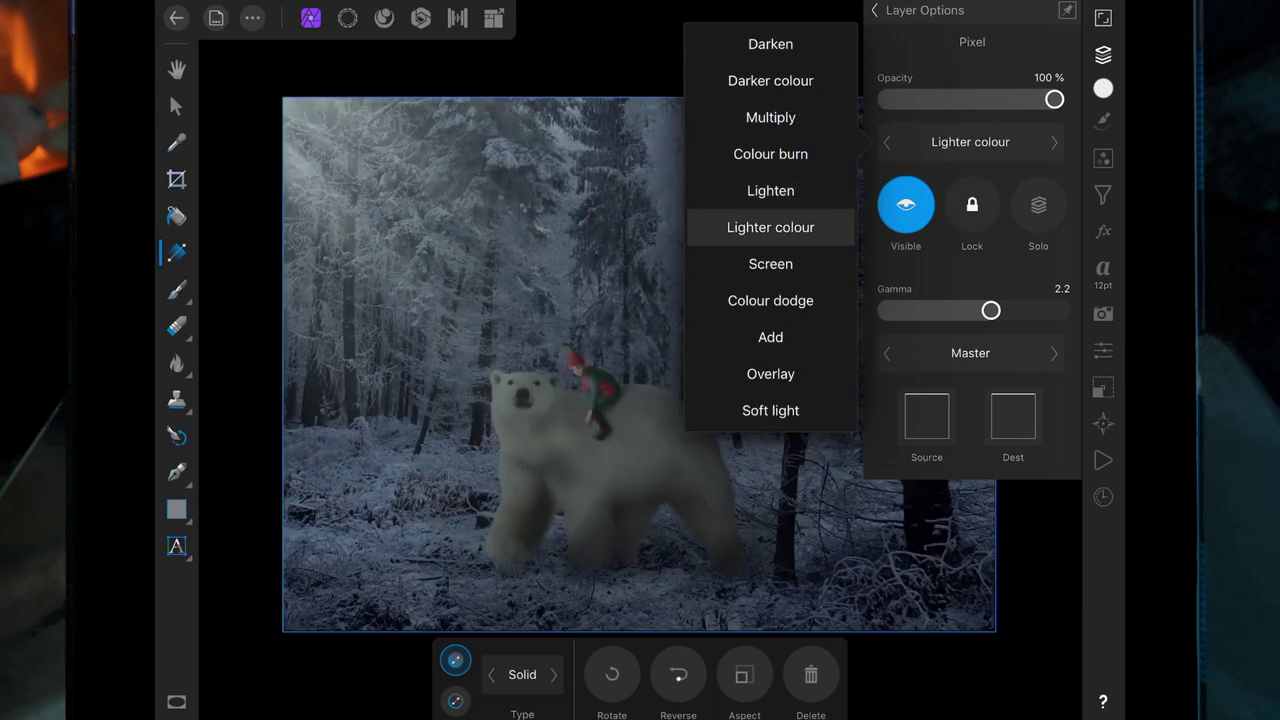
{"action": "left_click", "coordinate": [770, 410]}
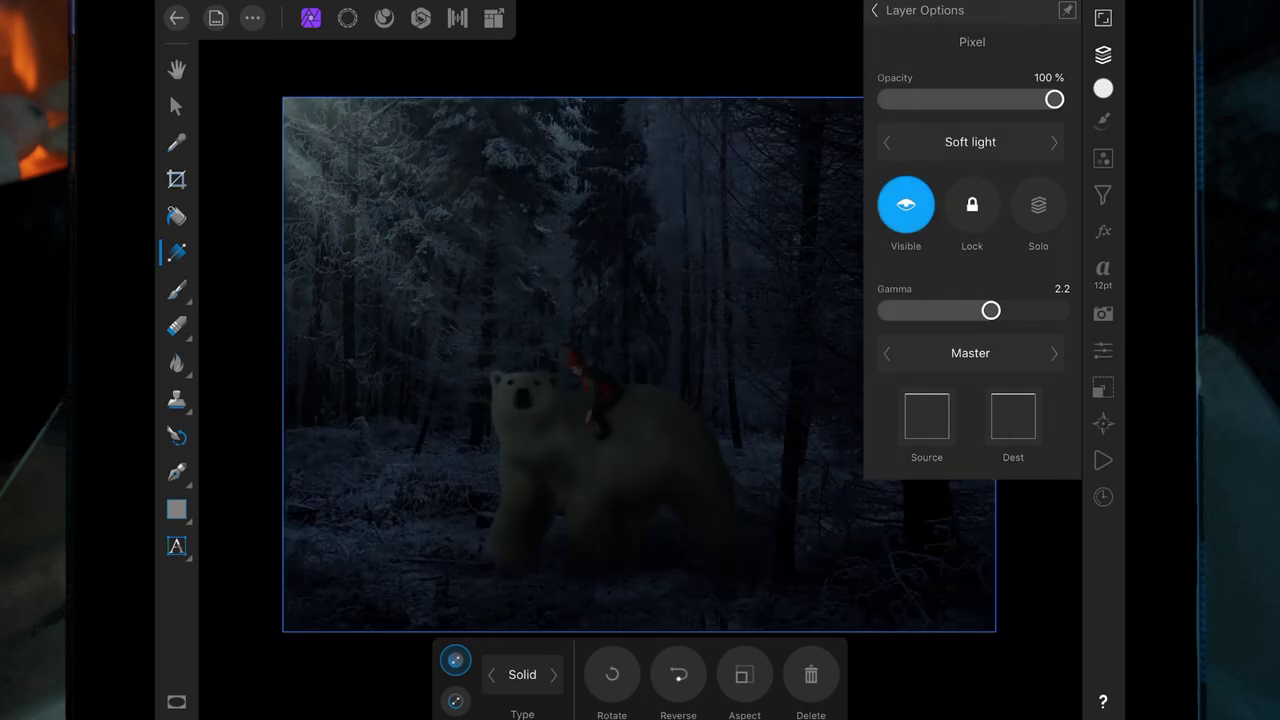
{"action": "left_click", "coordinate": [925, 10]}
{"action": "left_click", "coordinate": [960, 46]}
{"action": "left_click", "coordinate": [985, 97]}
{"action": "left_click", "coordinate": [1103, 54]}
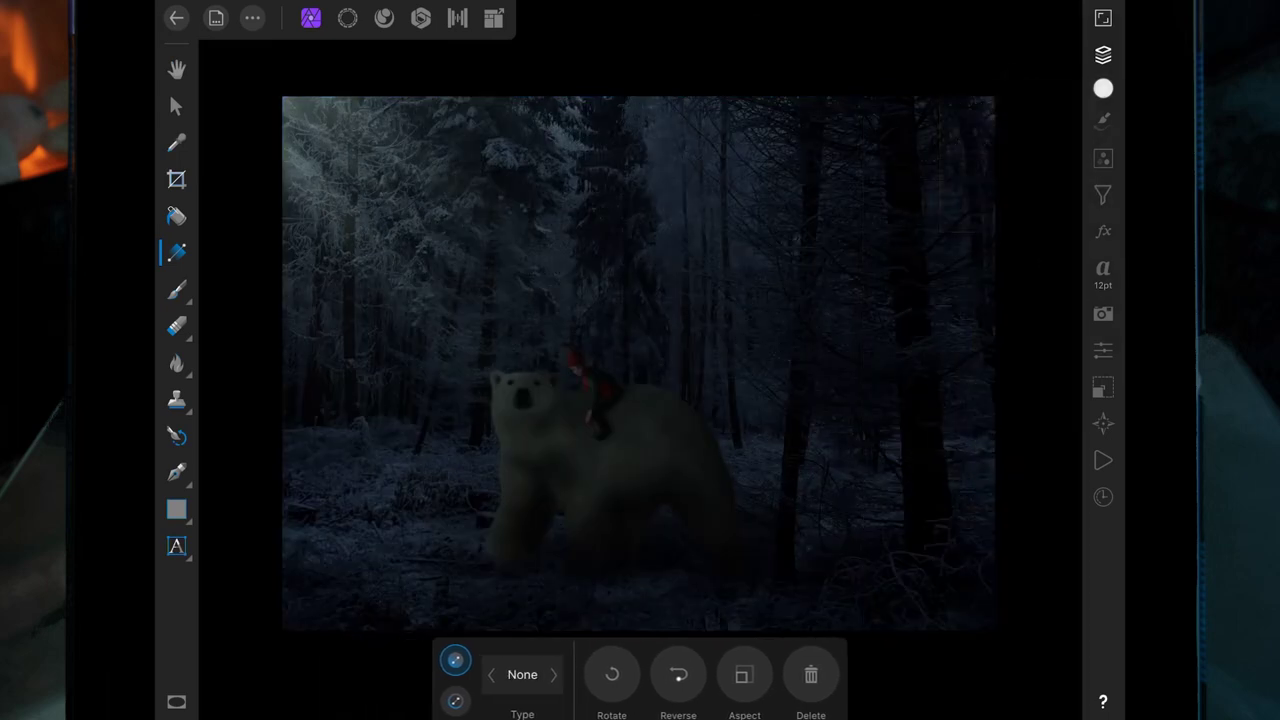
Step: With a ~1700 px brush, paint the mask over the top-left forest, lower-left ground and upper centre
{"action": "key", "text": "b"}
{"action": "mouse_move", "coordinate": [411, 673]}
{"action": "left_mouse_down"}
{"action": "mouse_move", "coordinate": [470, 660]}
{"action": "mouse_move", "coordinate": [450, 660]}
{"action": "mouse_move", "coordinate": [450, 690]}
{"action": "left_mouse_up"}
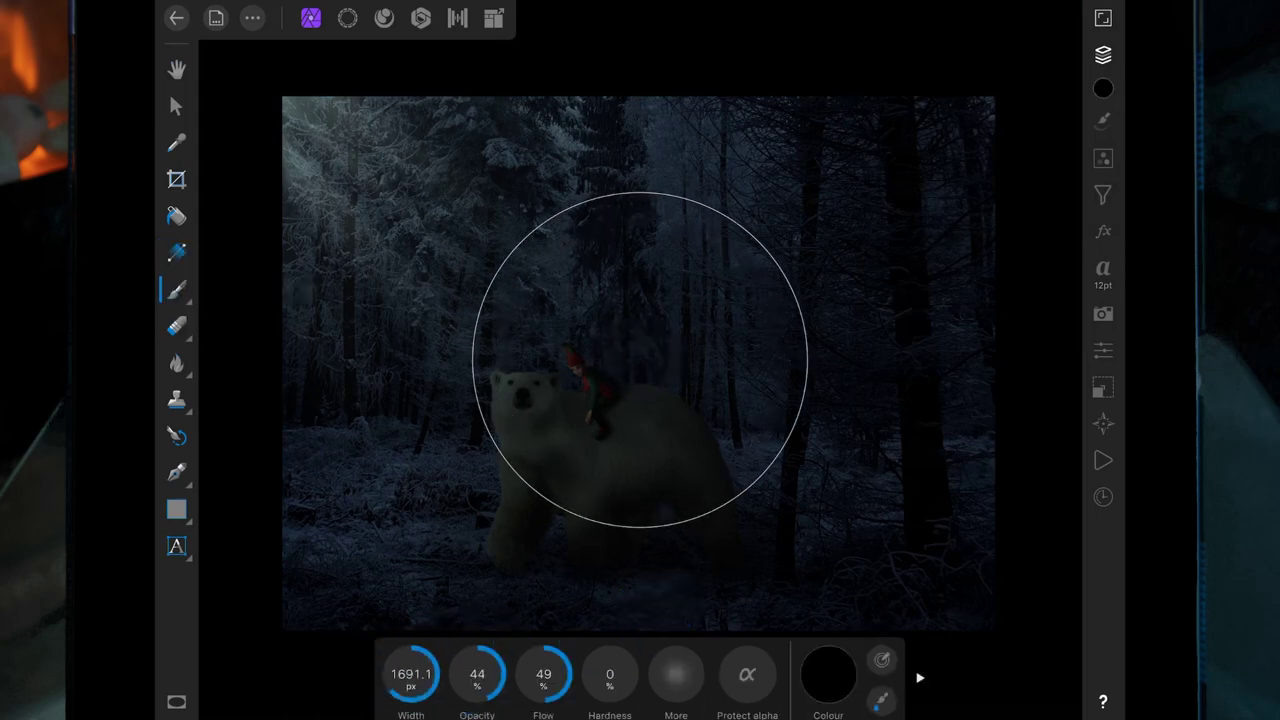
{"action": "mouse_move", "coordinate": [350, 160]}
{"action": "left_mouse_down"}
{"action": "mouse_move", "coordinate": [600, 440]}
{"action": "mouse_move", "coordinate": [450, 540]}
{"action": "mouse_move", "coordinate": [330, 590]}
{"action": "left_mouse_up"}
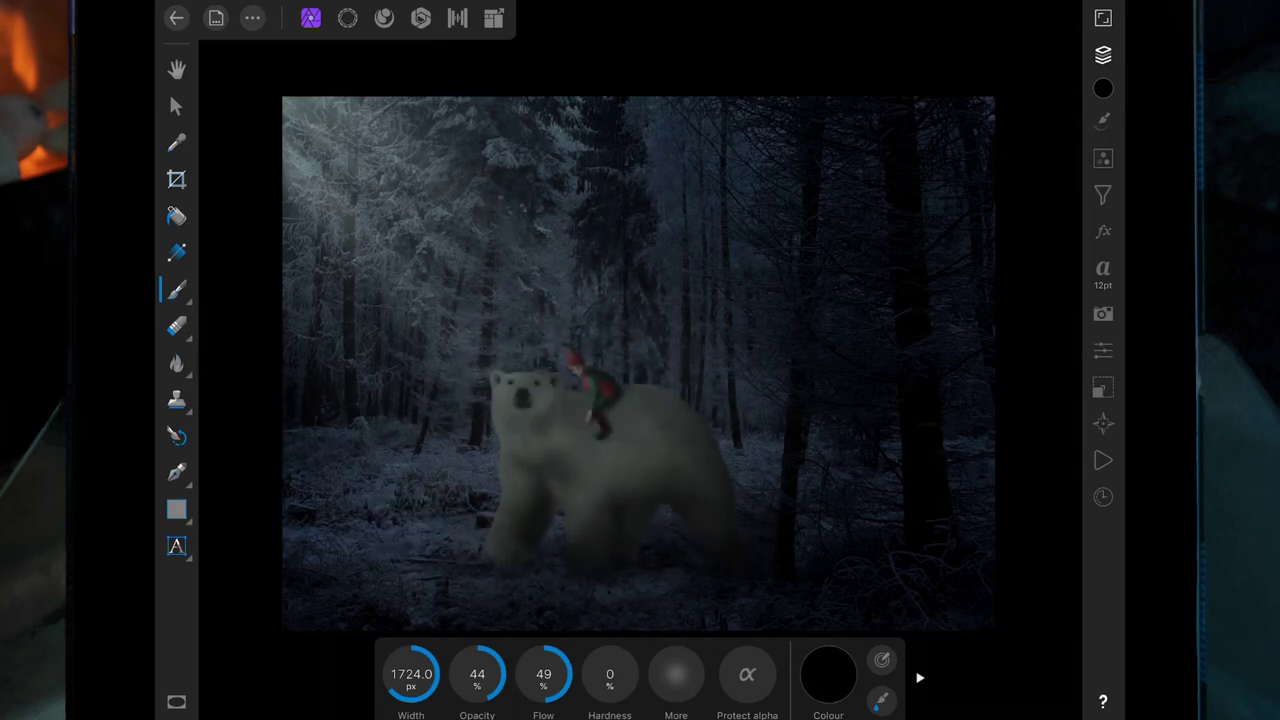
{"action": "left_click", "coordinate": [671, 149]}
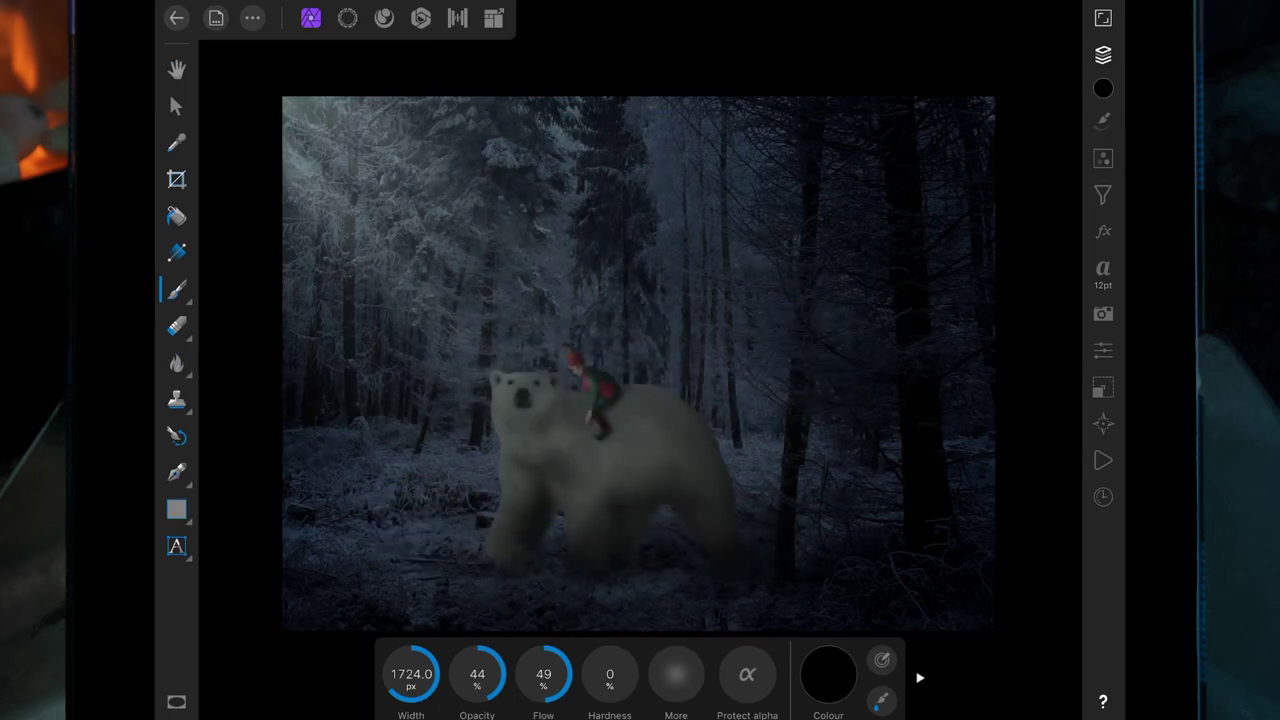
{"action": "left_click", "coordinate": [371, 529]}
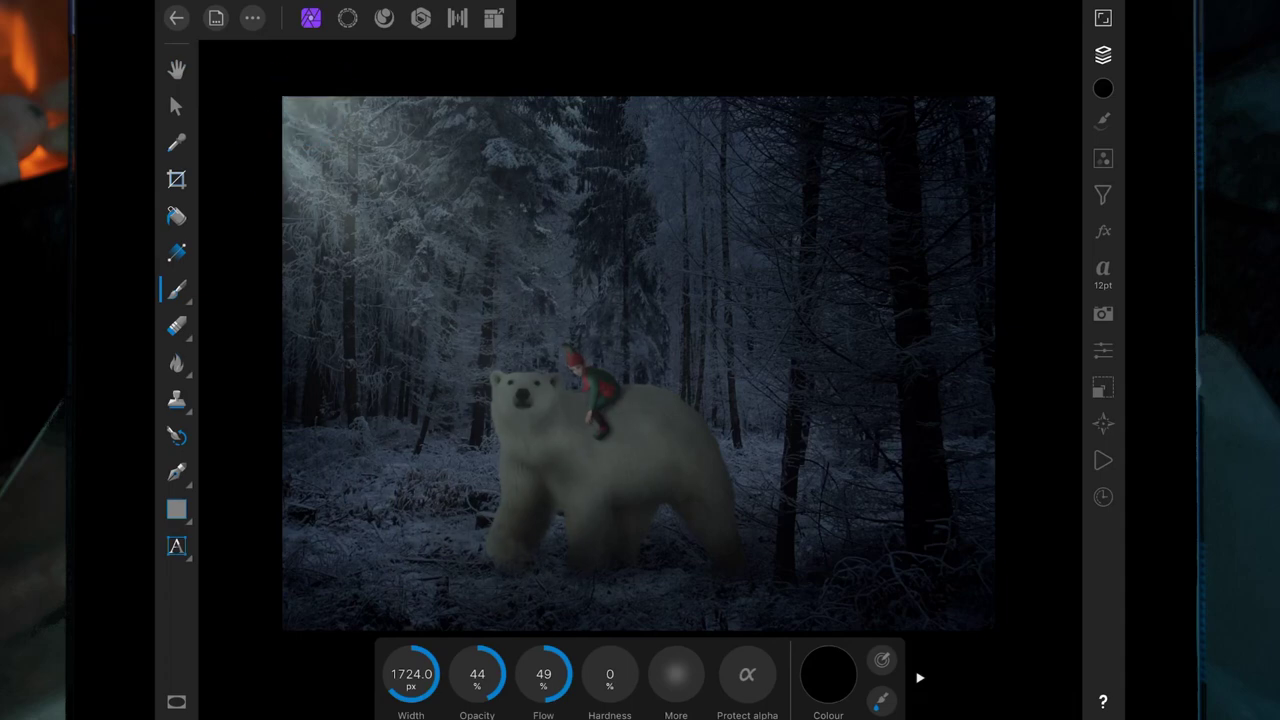
{"action": "left_click_drag", "start_coordinate": [423, 91], "coordinate": [409, 211]}
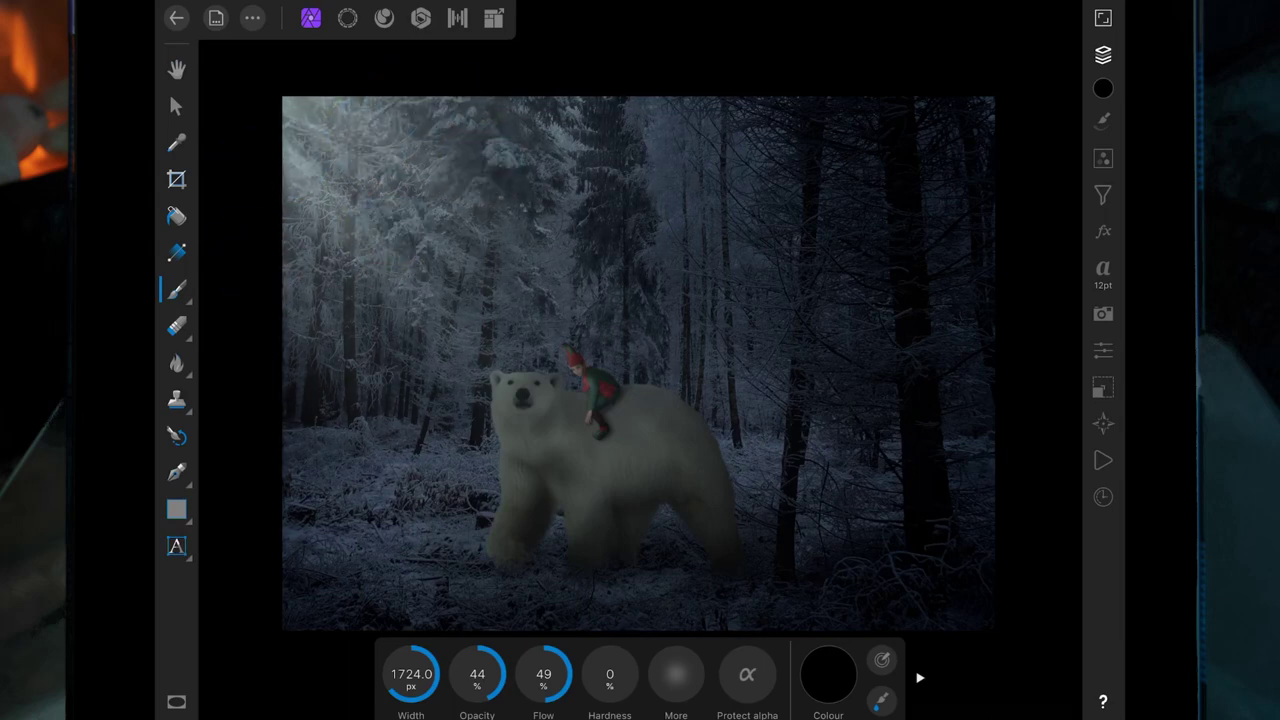
{"action": "left_click_drag", "start_coordinate": [662, 118], "coordinate": [664, 200]}
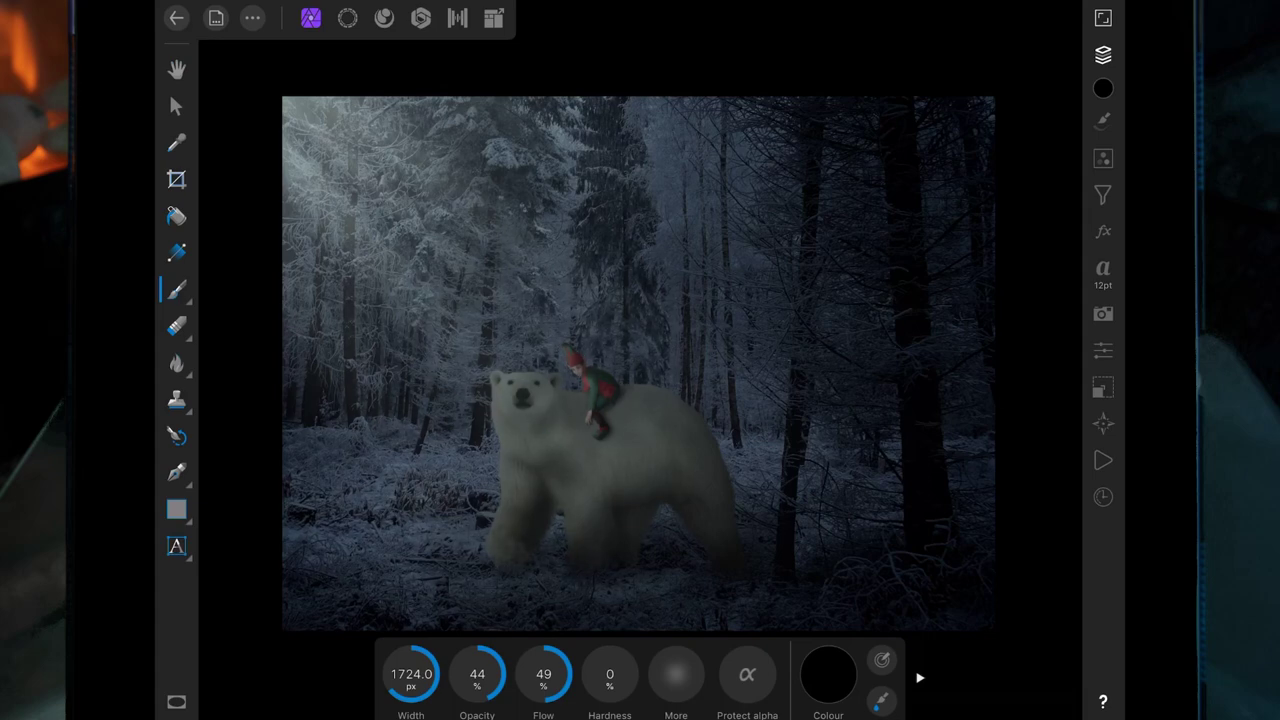
Step: Apply the Depth Of Field Blur filter to the top Pixel layer
{"action": "left_click", "coordinate": [1103, 54]}
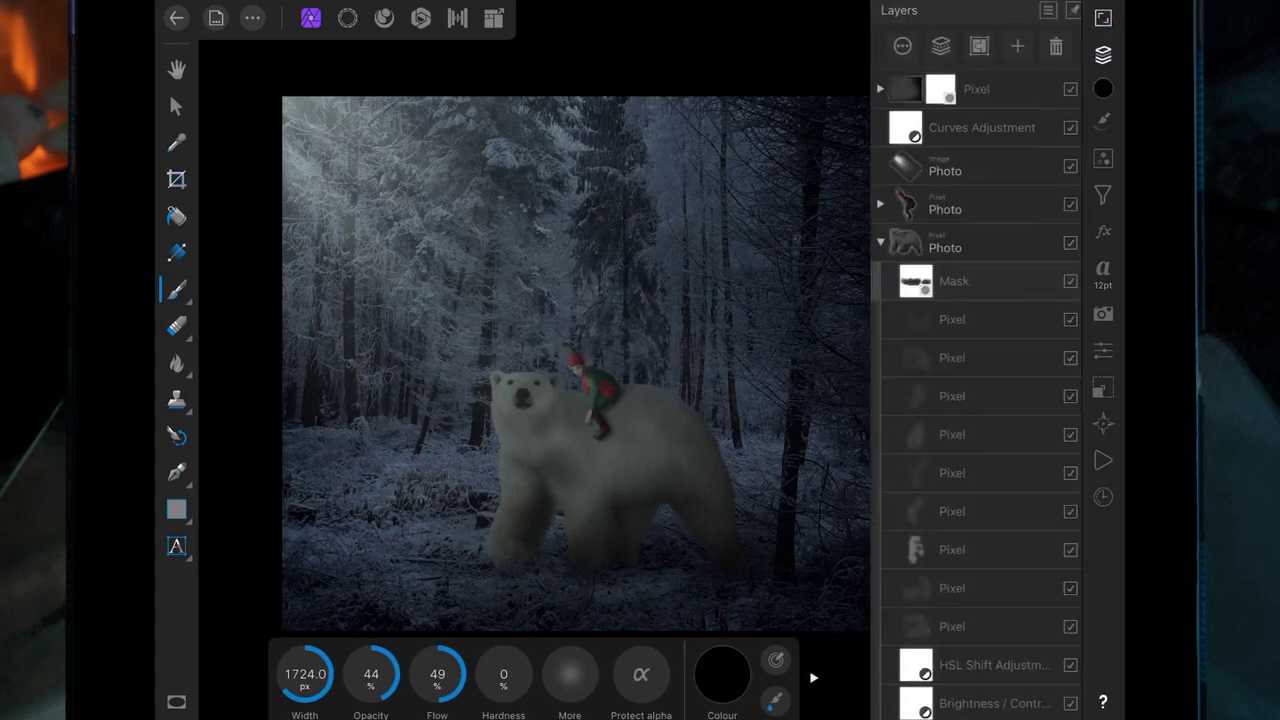
{"action": "left_click", "coordinate": [970, 89]}
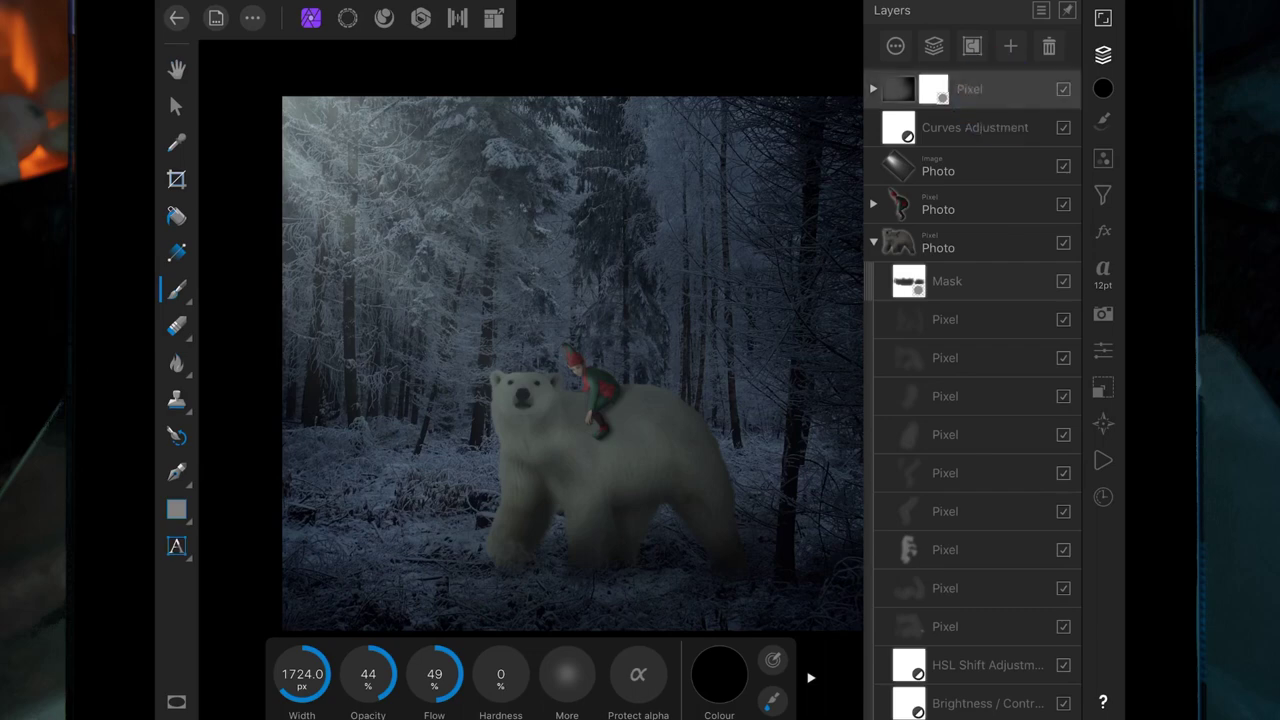
{"action": "left_click", "coordinate": [1103, 195]}
{"action": "left_click", "coordinate": [990, 48]}
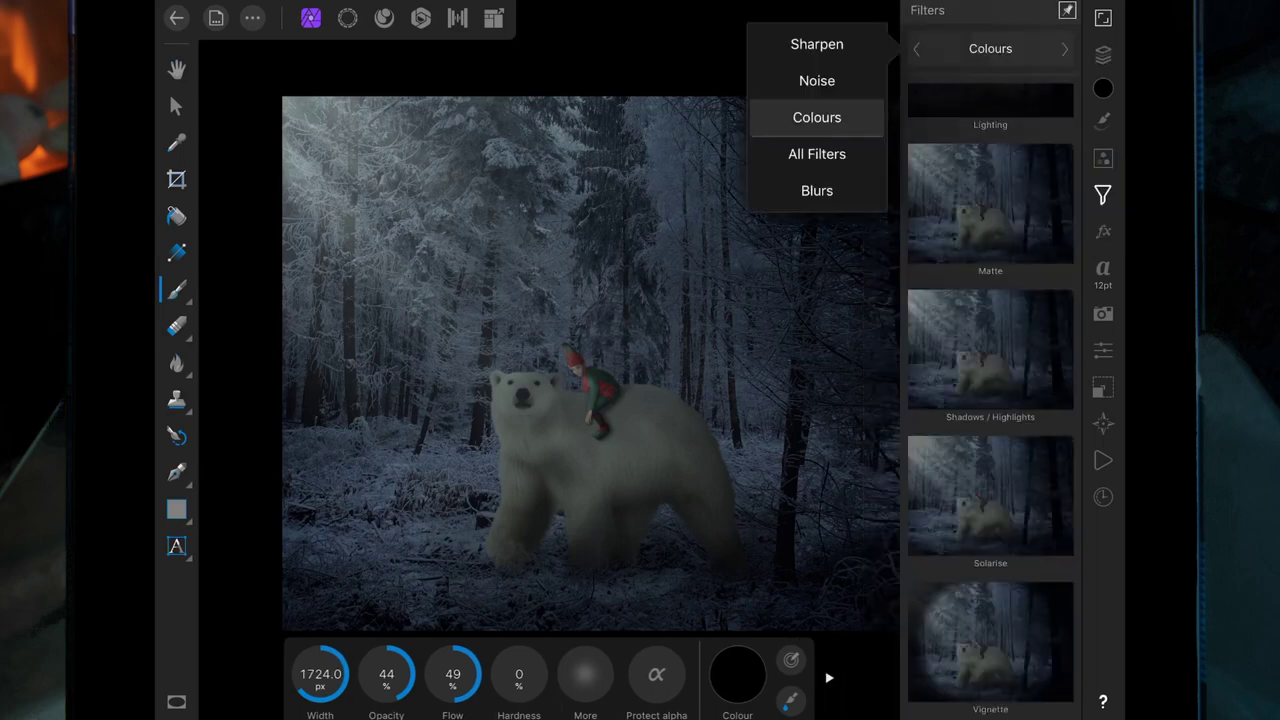
{"action": "left_click", "coordinate": [816, 190]}
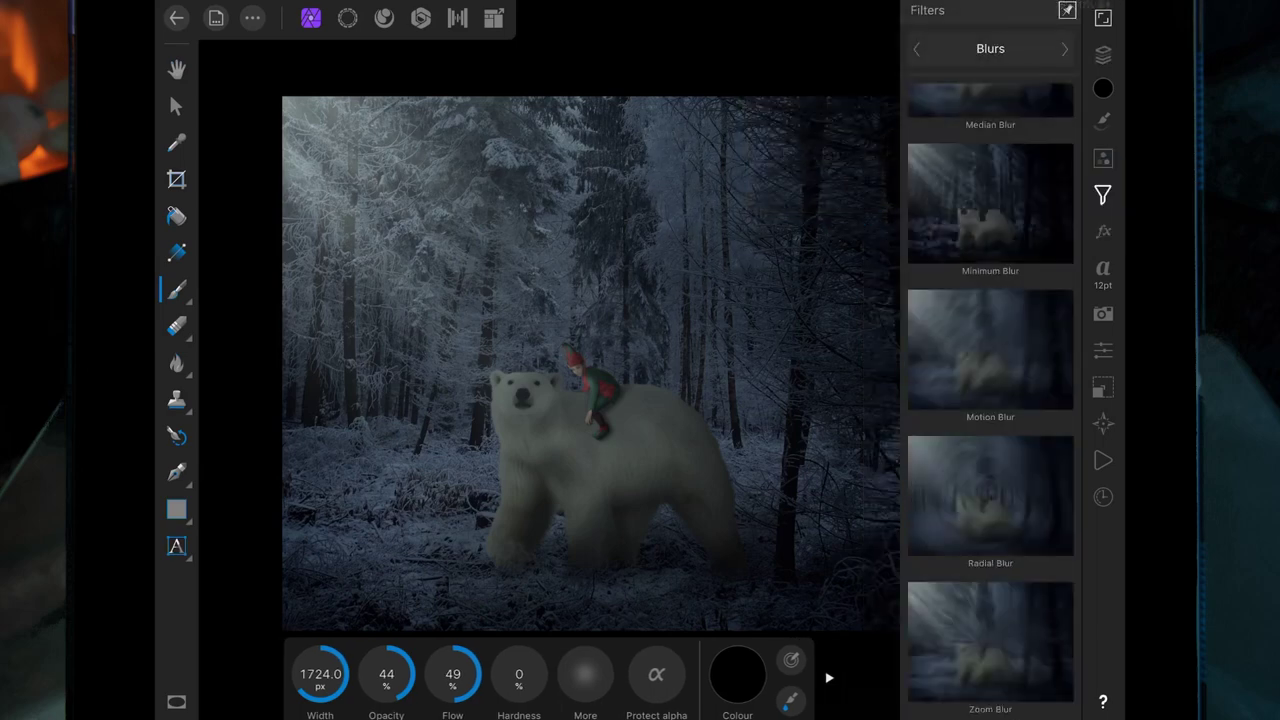
{"action": "scroll", "coordinate": [990, 400], "scroll_direction": "up", "scroll_amount": 5}
{"action": "scroll", "coordinate": [986, 409], "scroll_direction": "up", "scroll_amount": 3}
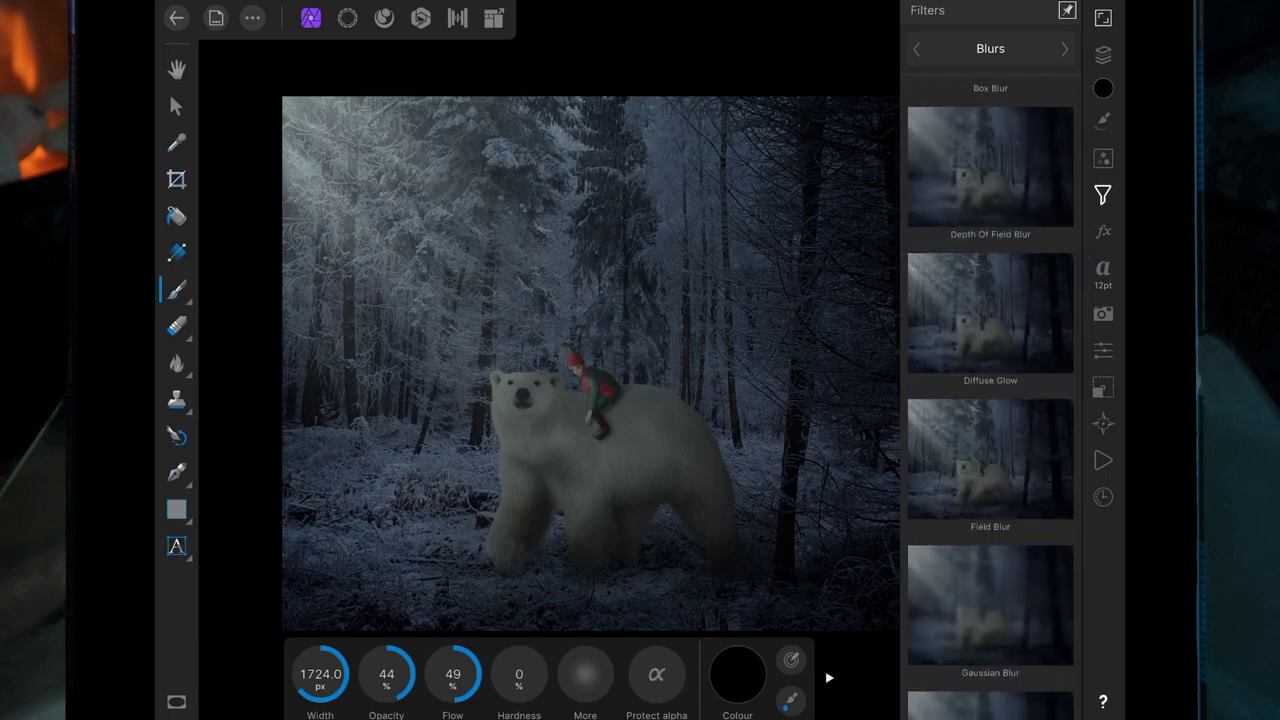
{"action": "left_click_drag", "start_coordinate": [1029, 471], "coordinate": [971, 343]}
{"action": "left_click", "coordinate": [990, 267]}
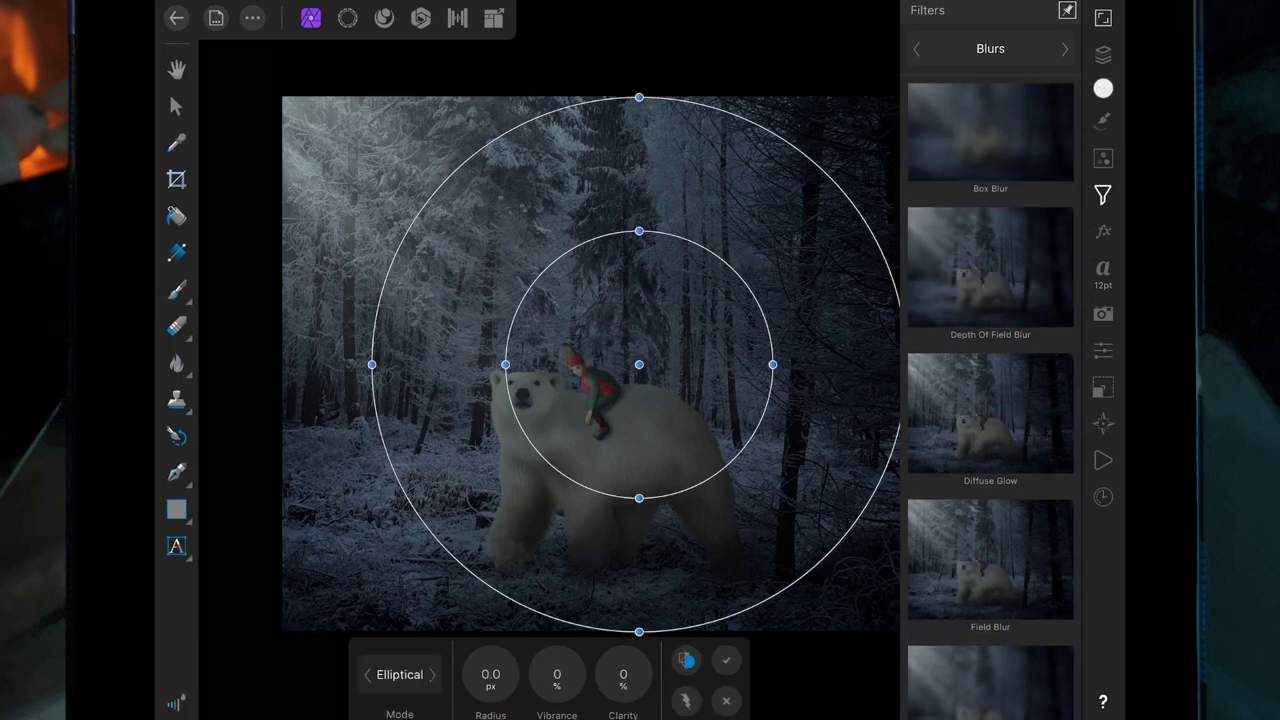
Step: Convert the blur to a live filter and move its layer to the top of the stack
{"action": "left_click", "coordinate": [685, 692]}
{"action": "left_click", "coordinate": [718, 420]}
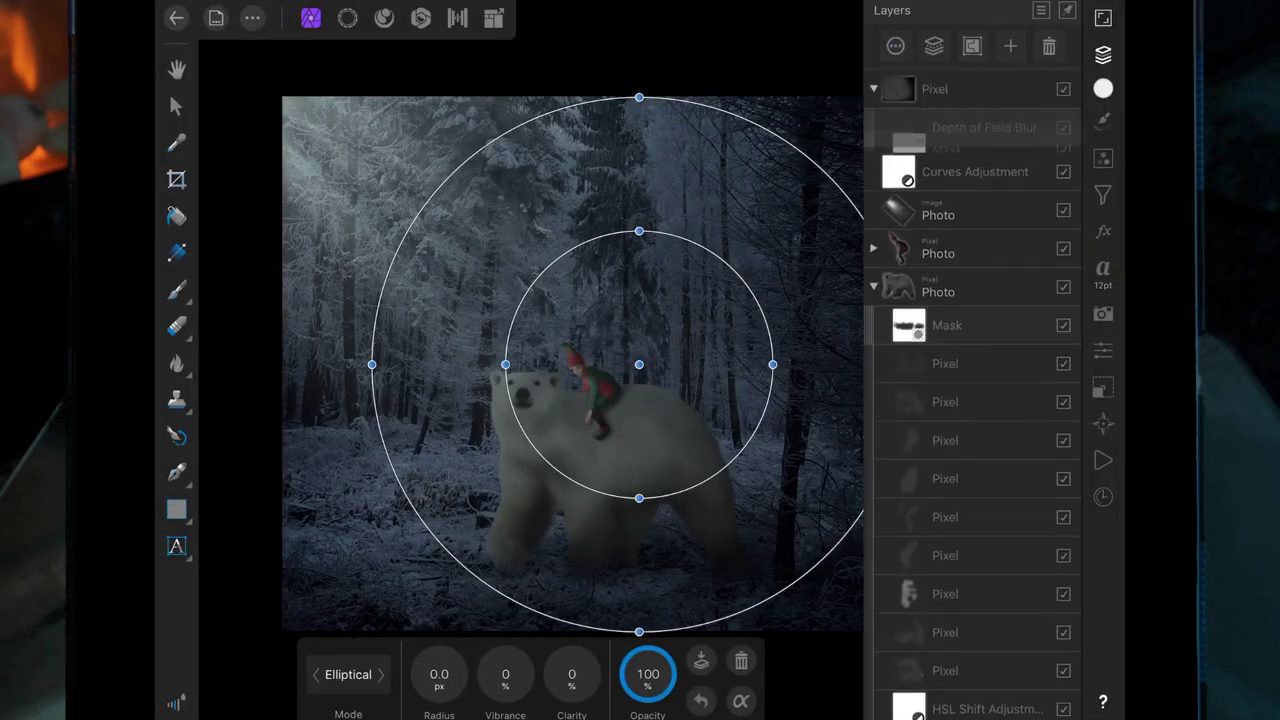
{"action": "left_click_drag", "start_coordinate": [994, 127], "coordinate": [1000, 90]}
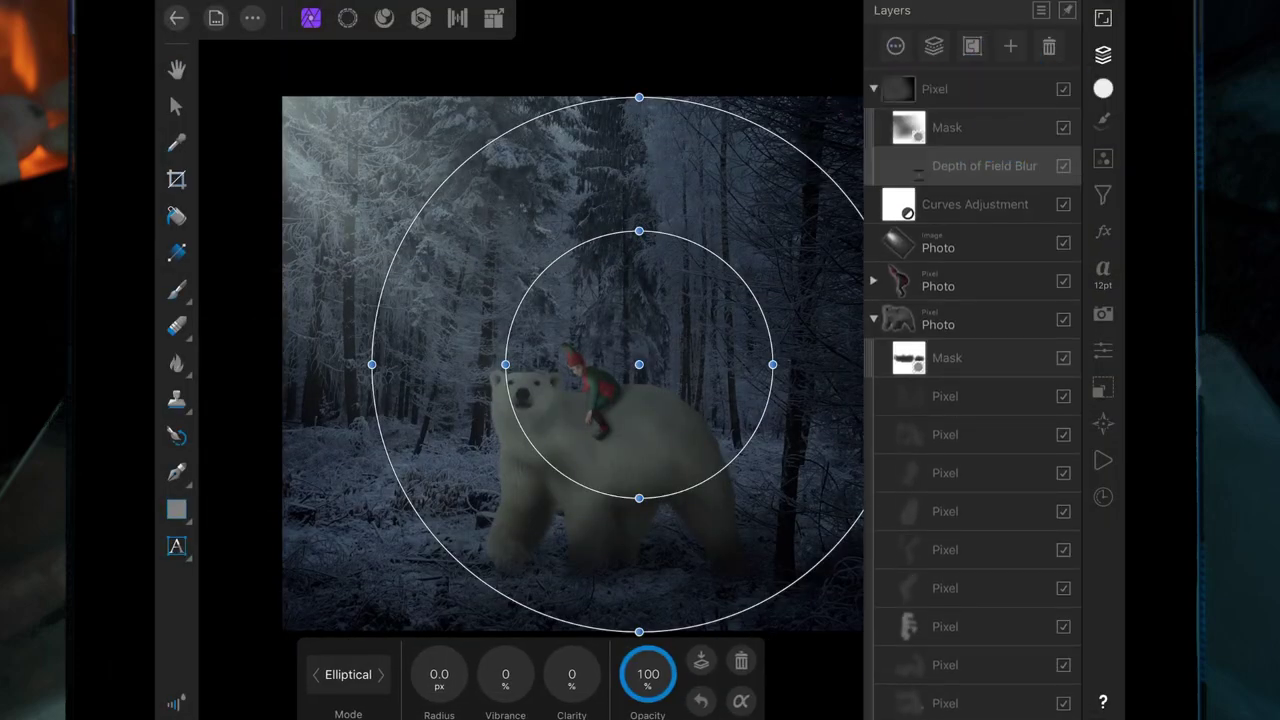
{"action": "left_click_drag", "start_coordinate": [966, 166], "coordinate": [971, 88]}
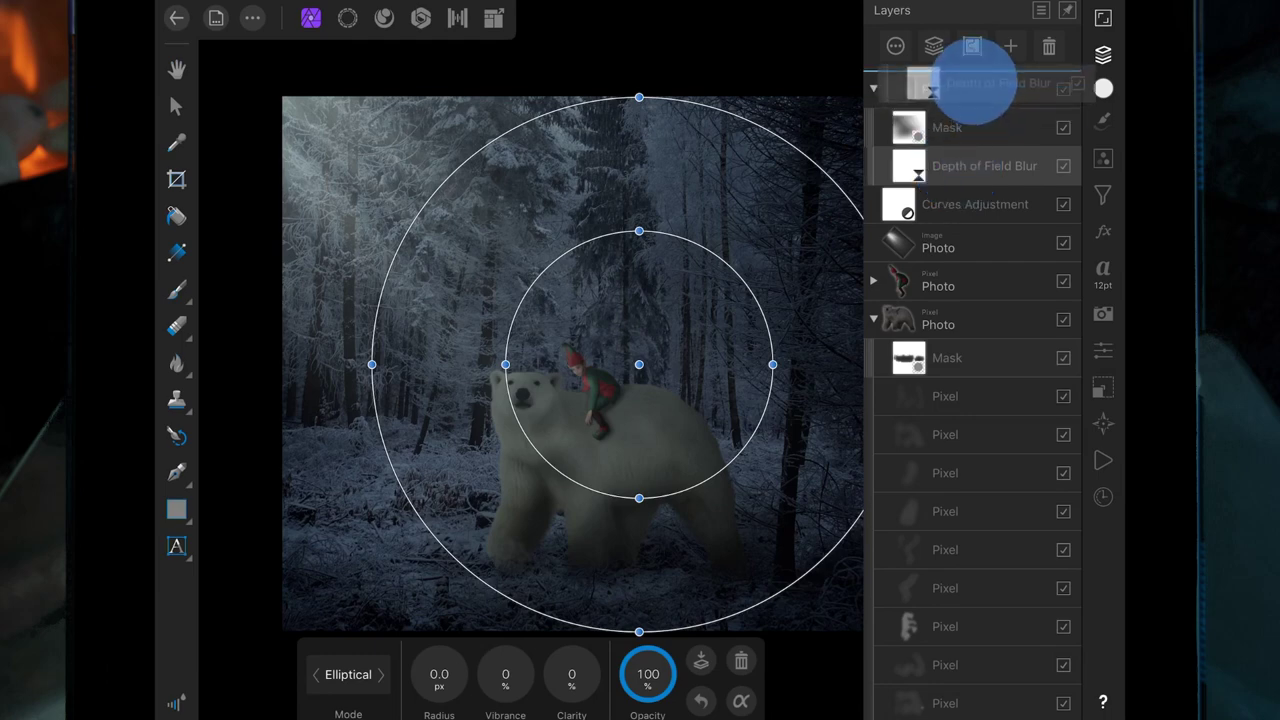
{"action": "left_click", "coordinate": [873, 127]}
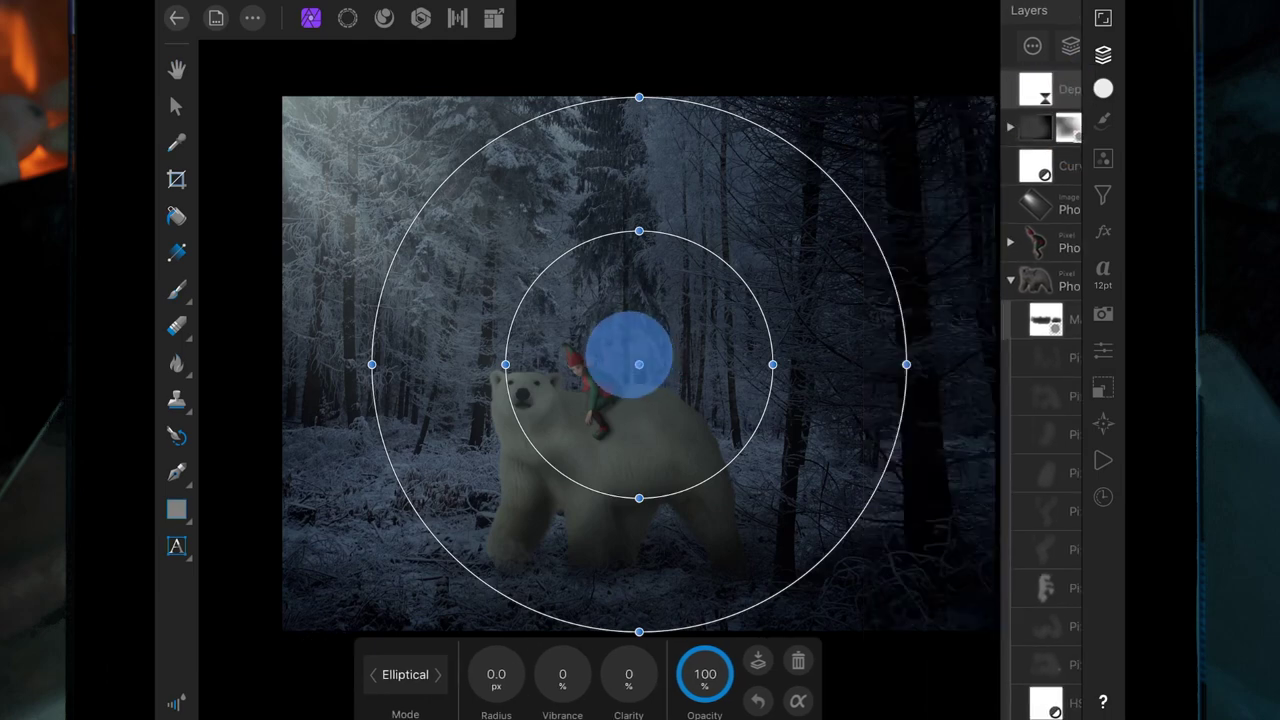
Step: Reshape the blur ellipses around bear and elf; set Radius 6.8 px, Vibrance 9%, Clarity 10%
{"action": "left_click_drag", "start_coordinate": [629, 357], "coordinate": [581, 389]}
{"action": "left_click_drag", "start_coordinate": [681, 674], "coordinate": [622, 674]}
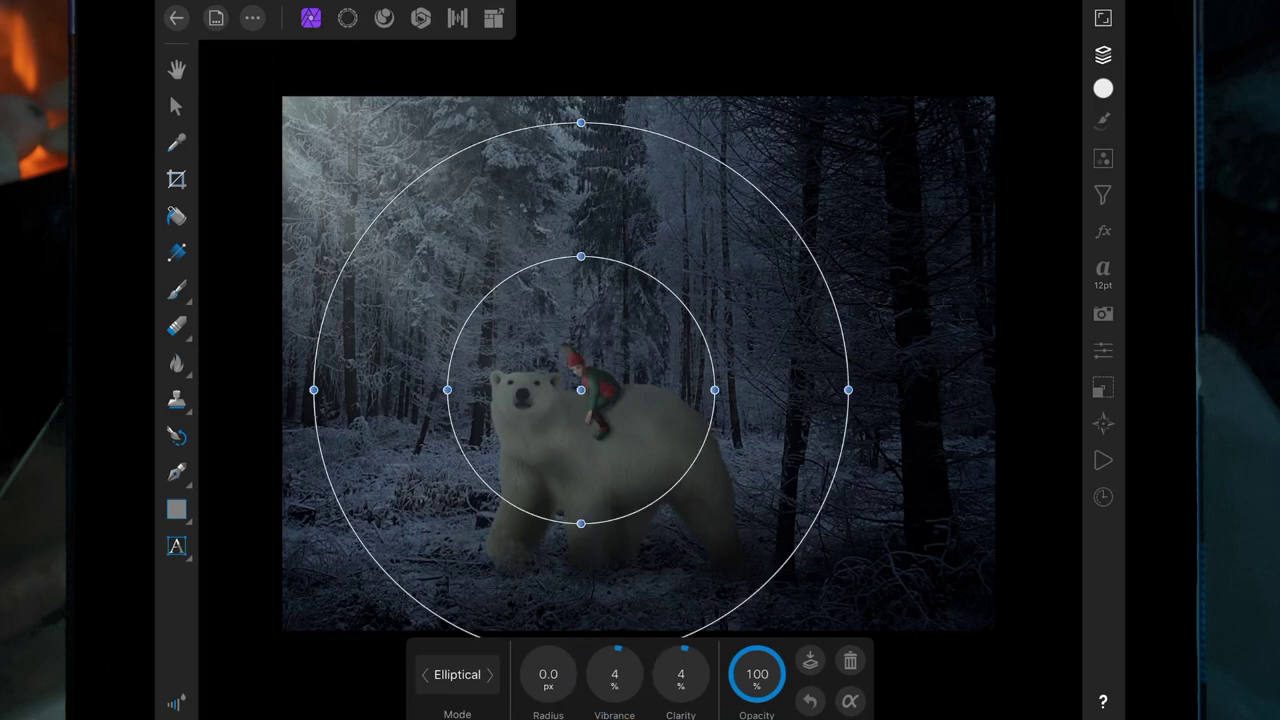
{"action": "left_click_drag", "start_coordinate": [536, 676], "coordinate": [577, 670]}
{"action": "left_click_drag", "start_coordinate": [581, 389], "coordinate": [569, 419]}
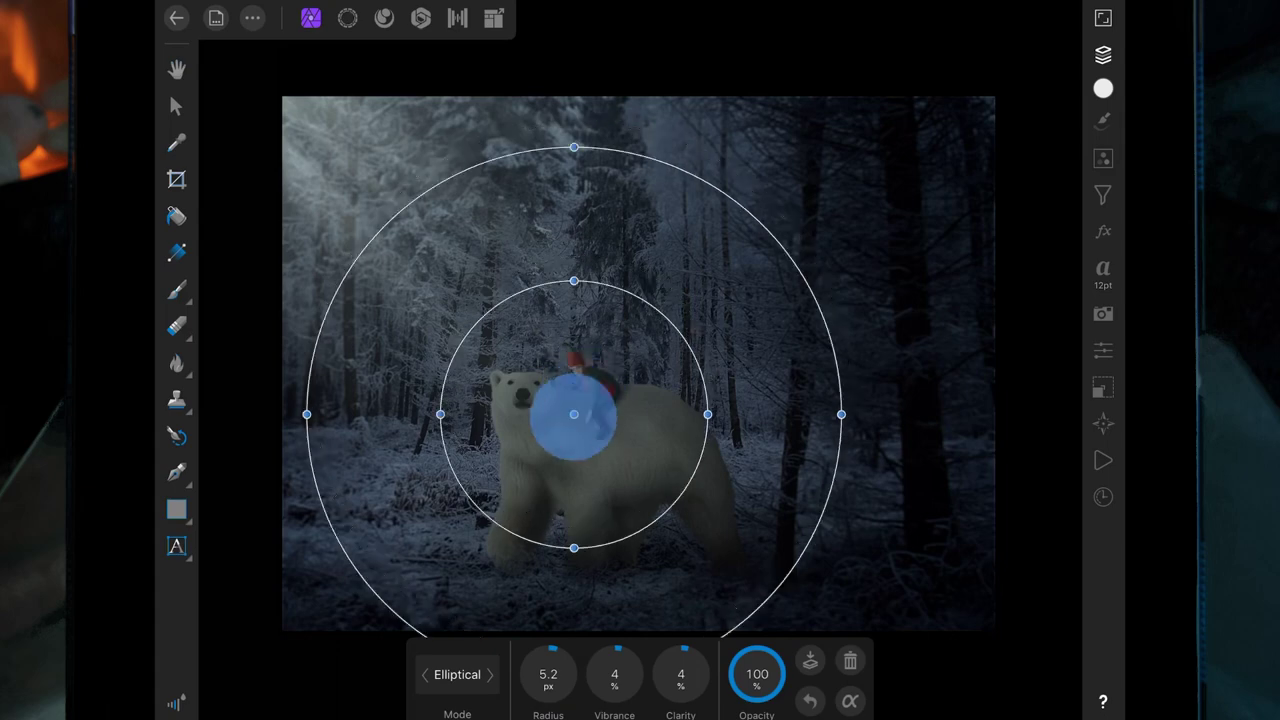
{"action": "left_click_drag", "start_coordinate": [837, 419], "coordinate": [926, 406]}
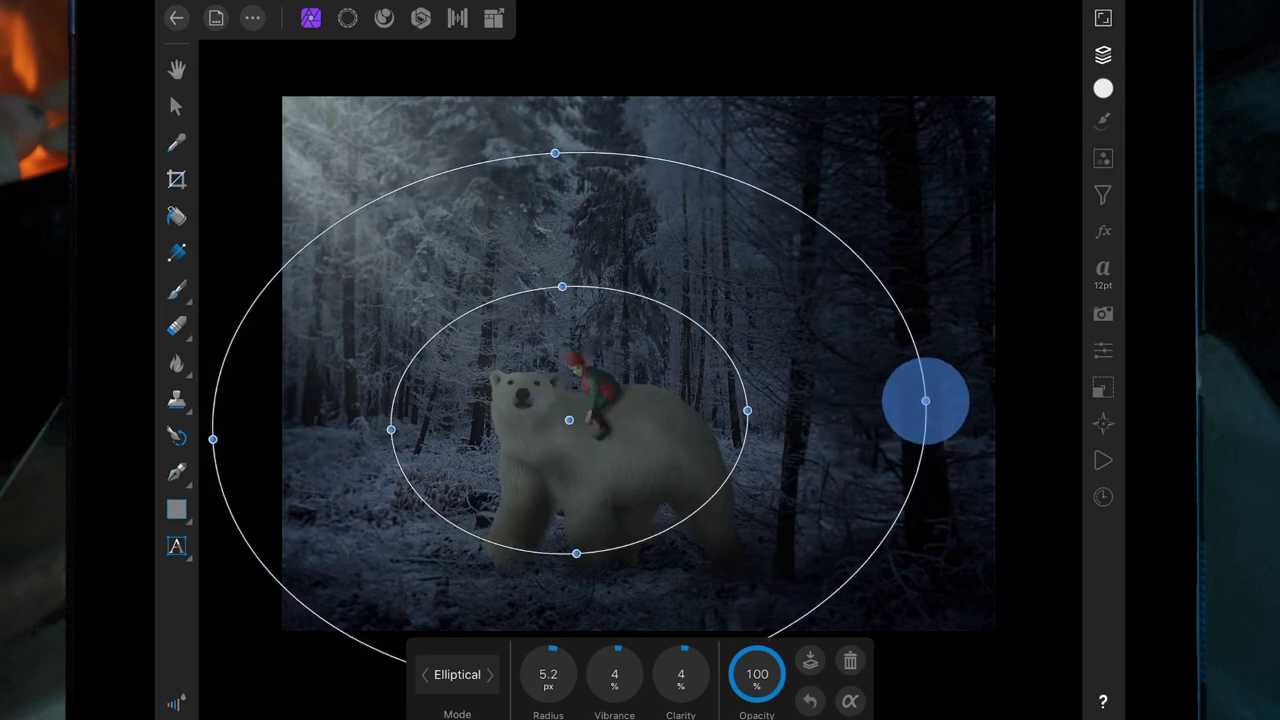
{"action": "mouse_move", "coordinate": [569, 419]}
{"action": "left_mouse_down"}
{"action": "mouse_move", "coordinate": [594, 414]}
{"action": "mouse_move", "coordinate": [588, 437]}
{"action": "left_mouse_up"}
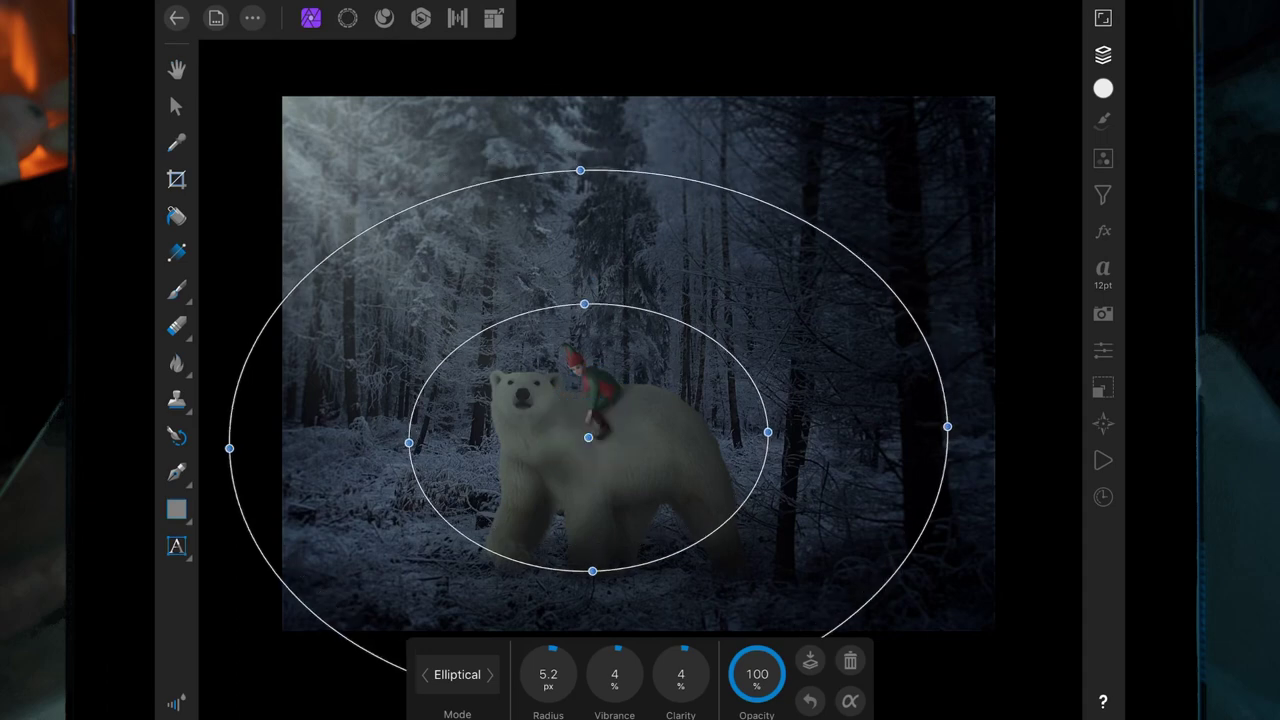
{"action": "left_click_drag", "start_coordinate": [614, 674], "coordinate": [726, 674]}
{"action": "left_click_drag", "start_coordinate": [767, 432], "coordinate": [714, 436]}
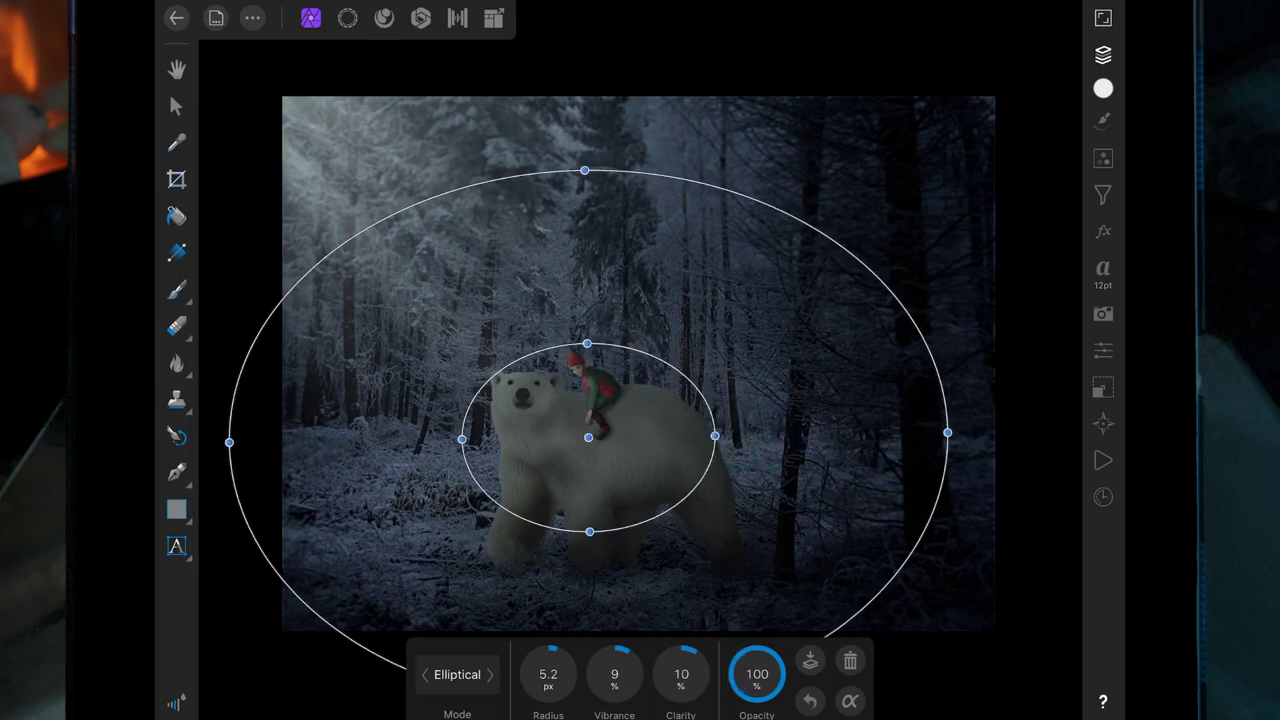
{"action": "mouse_move", "coordinate": [588, 437]}
{"action": "left_mouse_down"}
{"action": "mouse_move", "coordinate": [605, 394]}
{"action": "mouse_move", "coordinate": [590, 406]}
{"action": "left_mouse_up"}
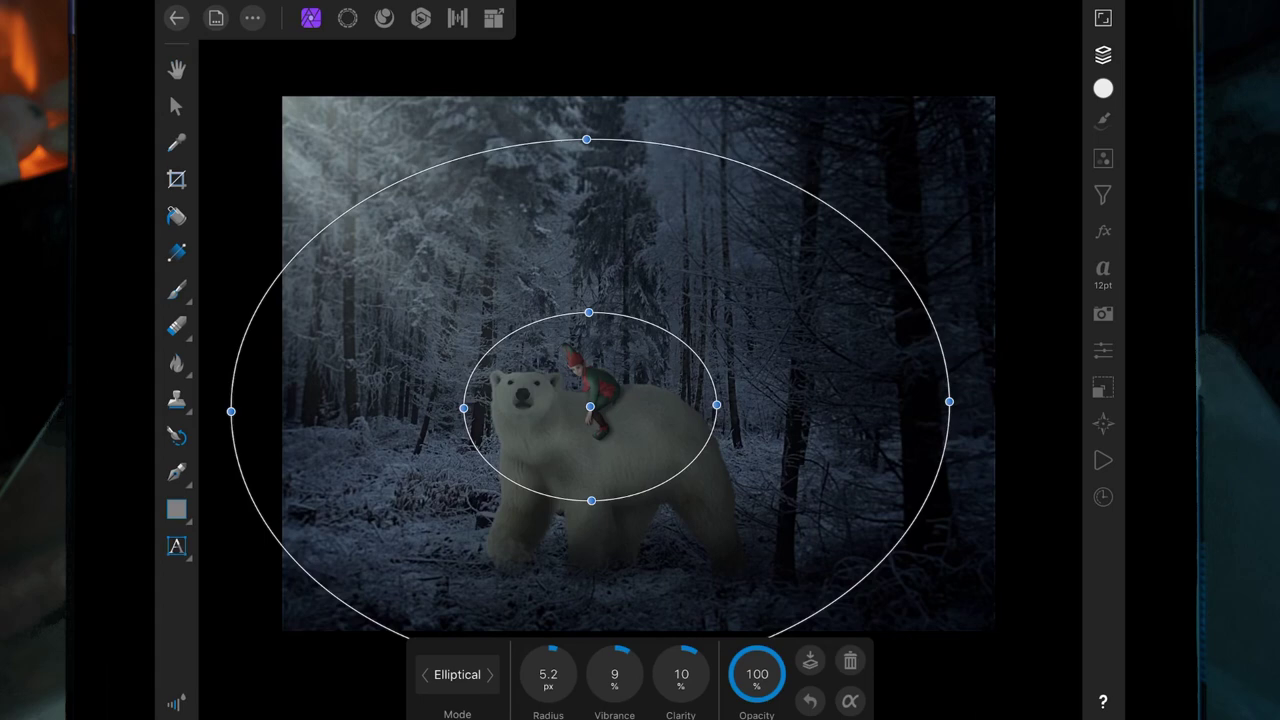
{"action": "left_click_drag", "start_coordinate": [548, 674], "coordinate": [556, 677]}
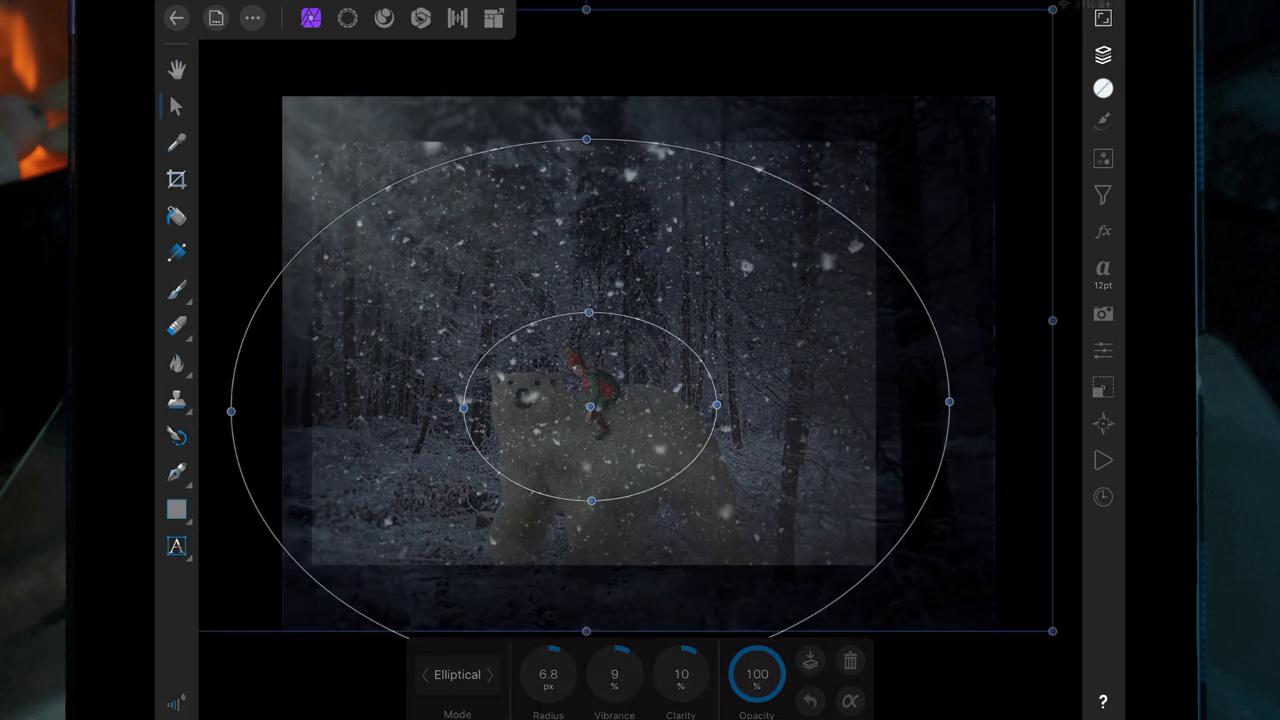
Step: Rotate the snow image 180 degrees and flip it horizontally
{"action": "left_click_drag", "start_coordinate": [947, 423], "coordinate": [975, 423]}
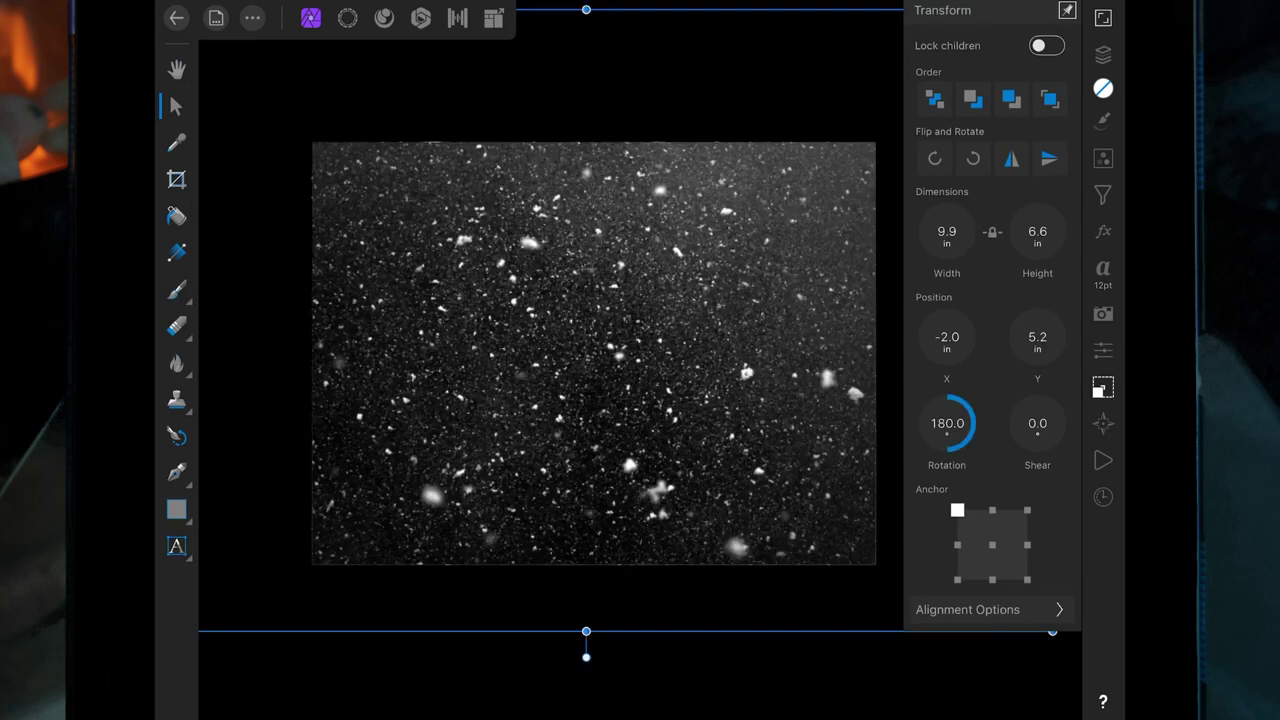
{"action": "left_click", "coordinate": [1012, 158]}
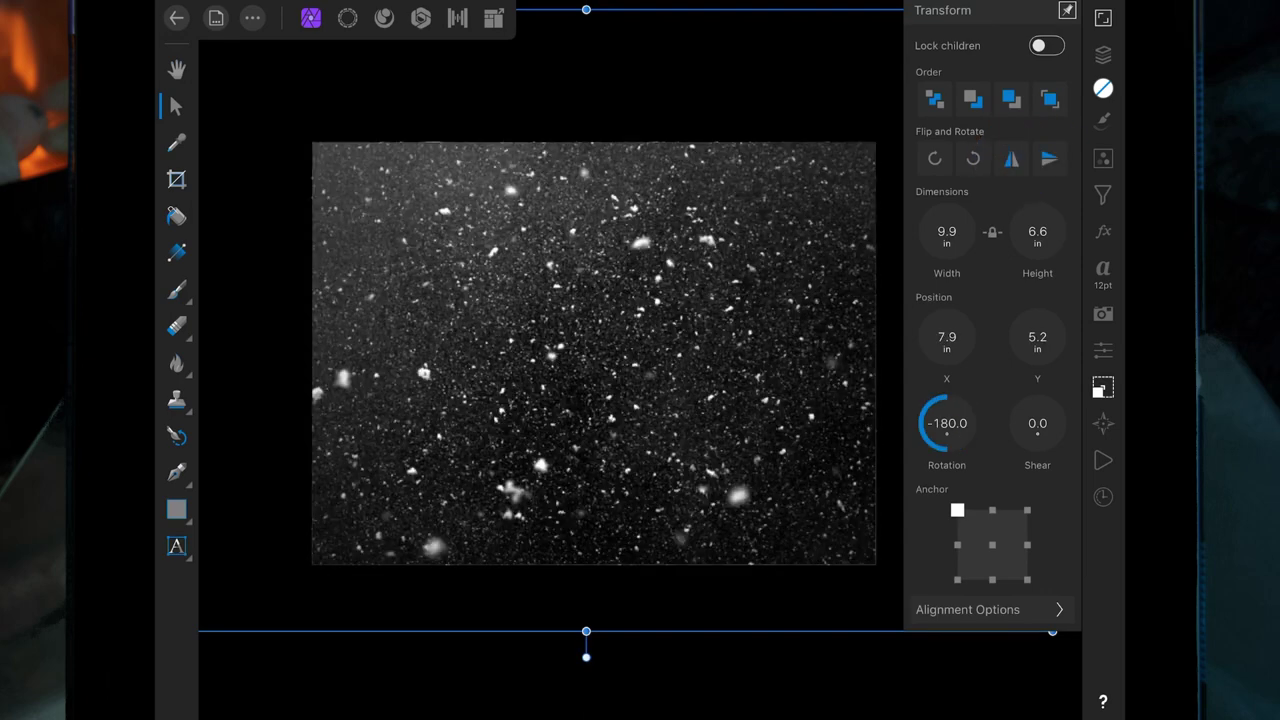
{"action": "scroll", "coordinate": [643, 500], "scroll_direction": "down", "scroll_amount": 3}
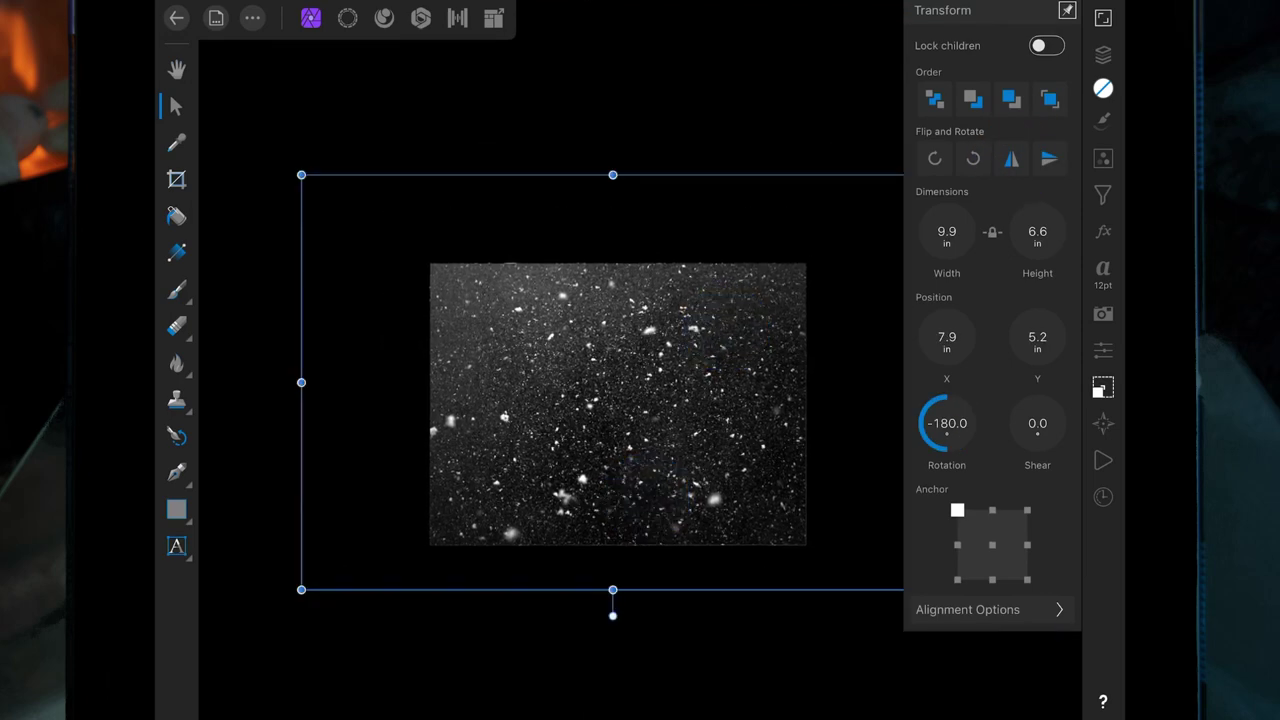
Step: Blend the snow layer in Screen and fade its dark areas with the Source blend range
{"action": "left_click", "coordinate": [1103, 54]}
{"action": "left_click", "coordinate": [895, 46]}
{"action": "left_click", "coordinate": [986, 143]}
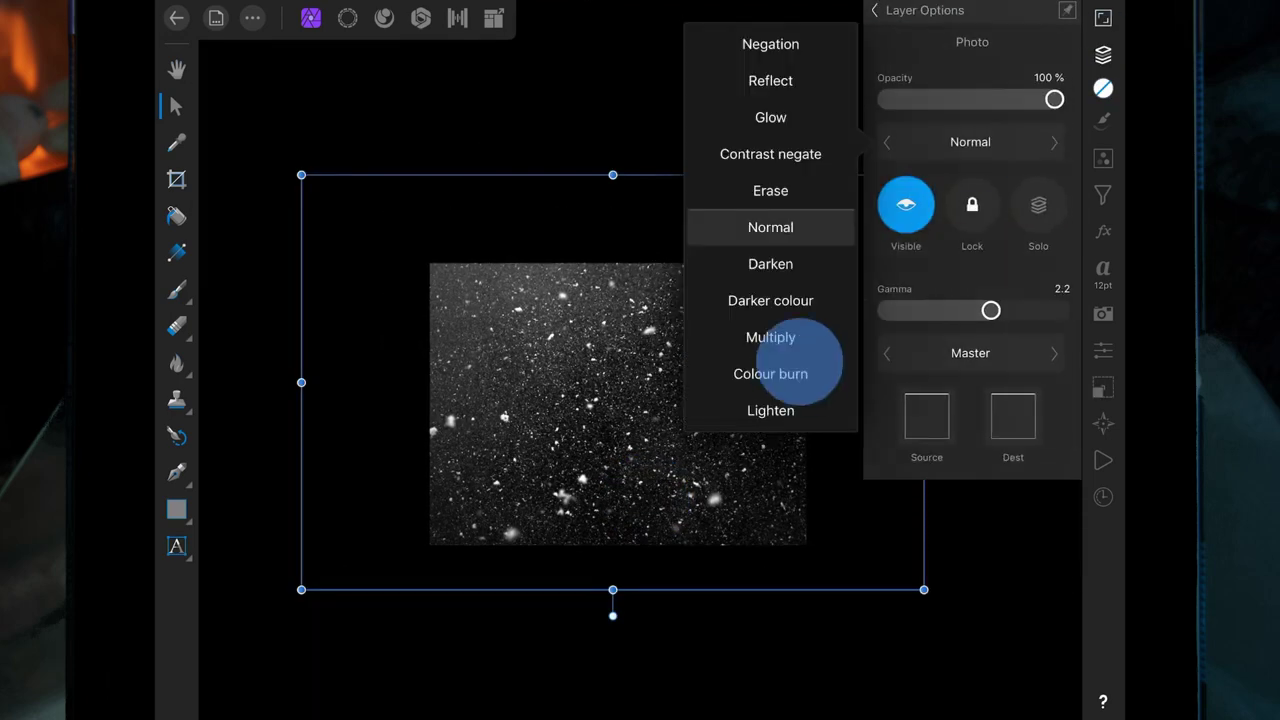
{"action": "left_click_drag", "start_coordinate": [800, 371], "coordinate": [771, 297]}
{"action": "left_click", "coordinate": [926, 415]}
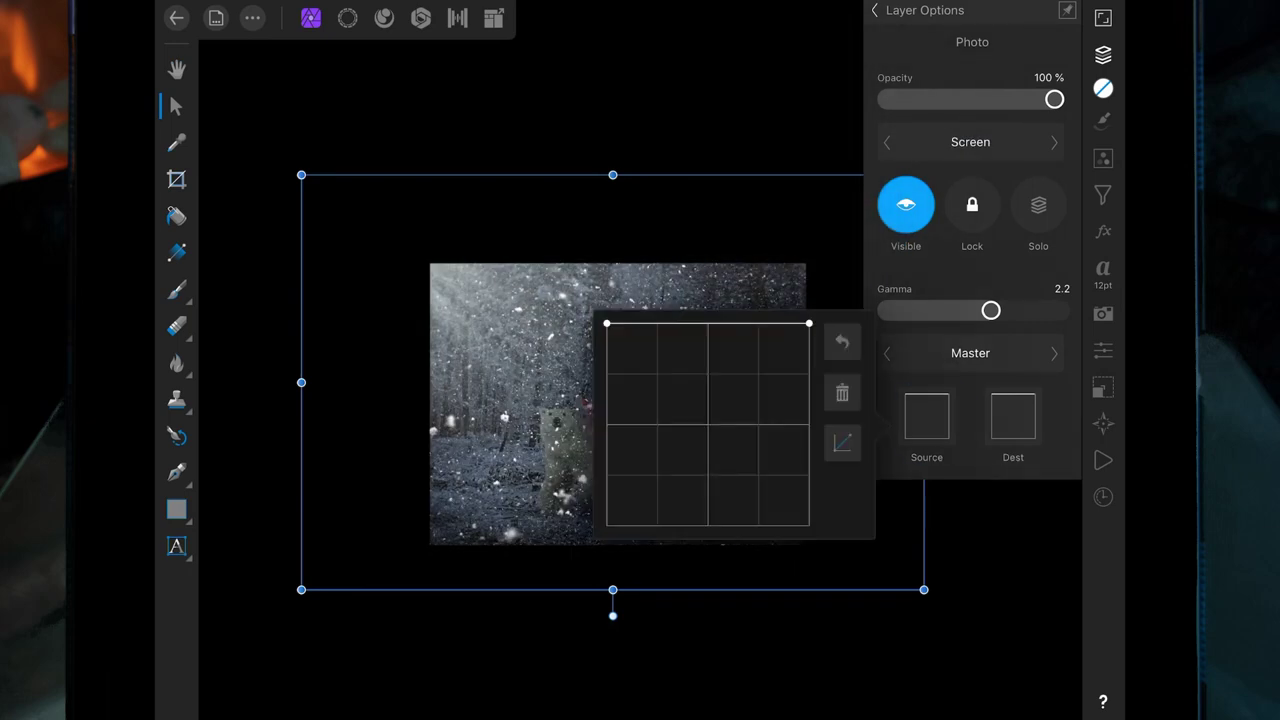
{"action": "left_click_drag", "start_coordinate": [607, 323], "coordinate": [607, 437]}
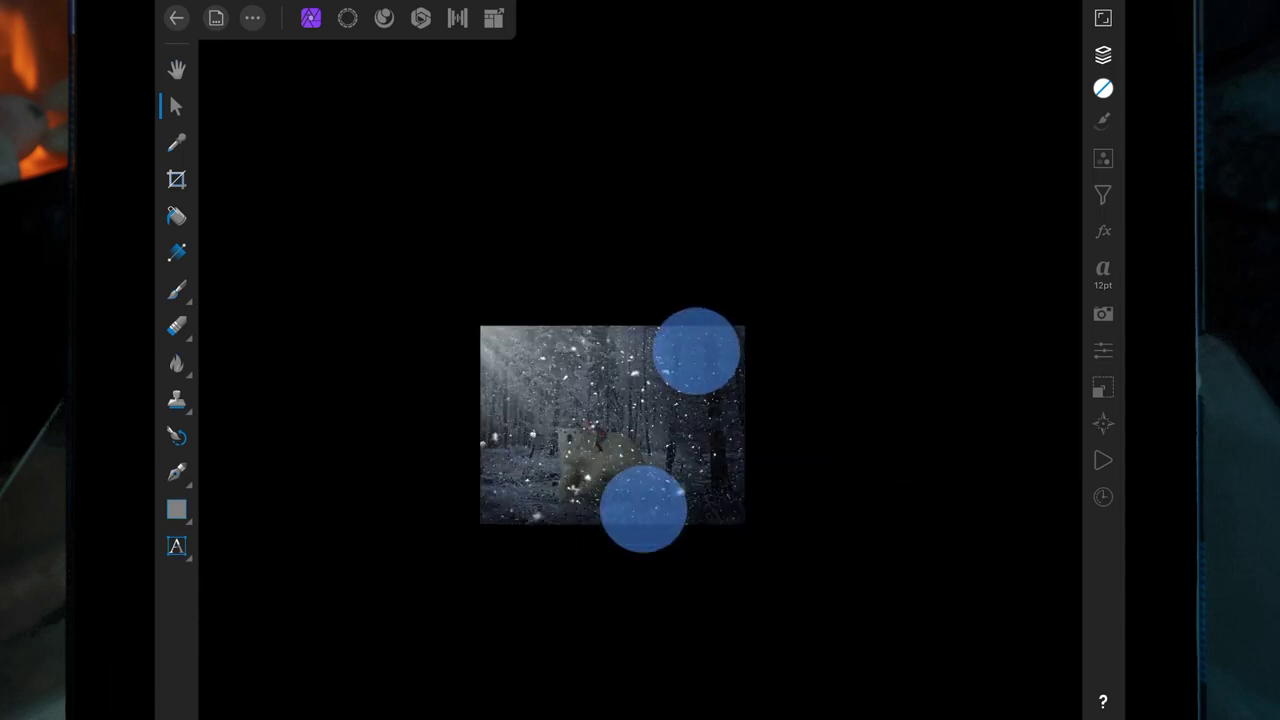
{"action": "scroll", "coordinate": [670, 430], "scroll_direction": "up", "scroll_amount": 3}
{"action": "scroll", "coordinate": [773, 408], "scroll_direction": "down", "scroll_amount": 2}
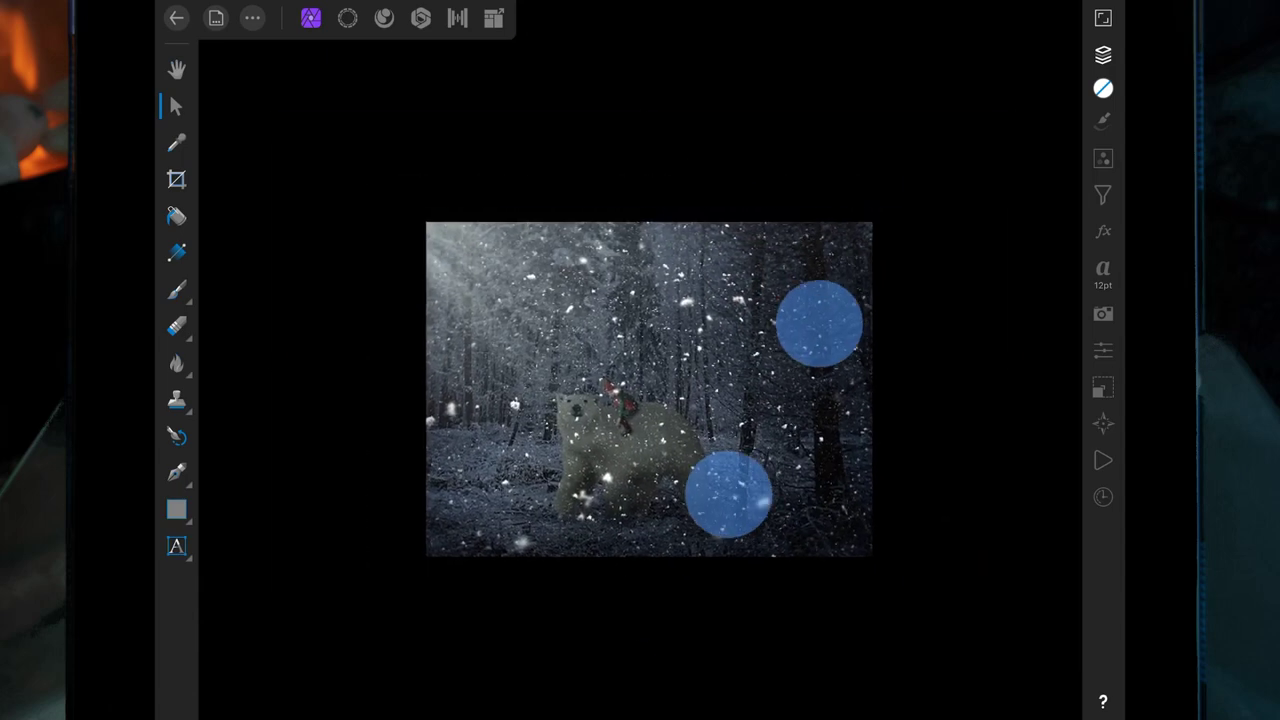
Step: Resize the snow layer to cover the scene and add a mask layer to it
{"action": "left_click_drag", "start_coordinate": [1006, 120], "coordinate": [814, 248]}
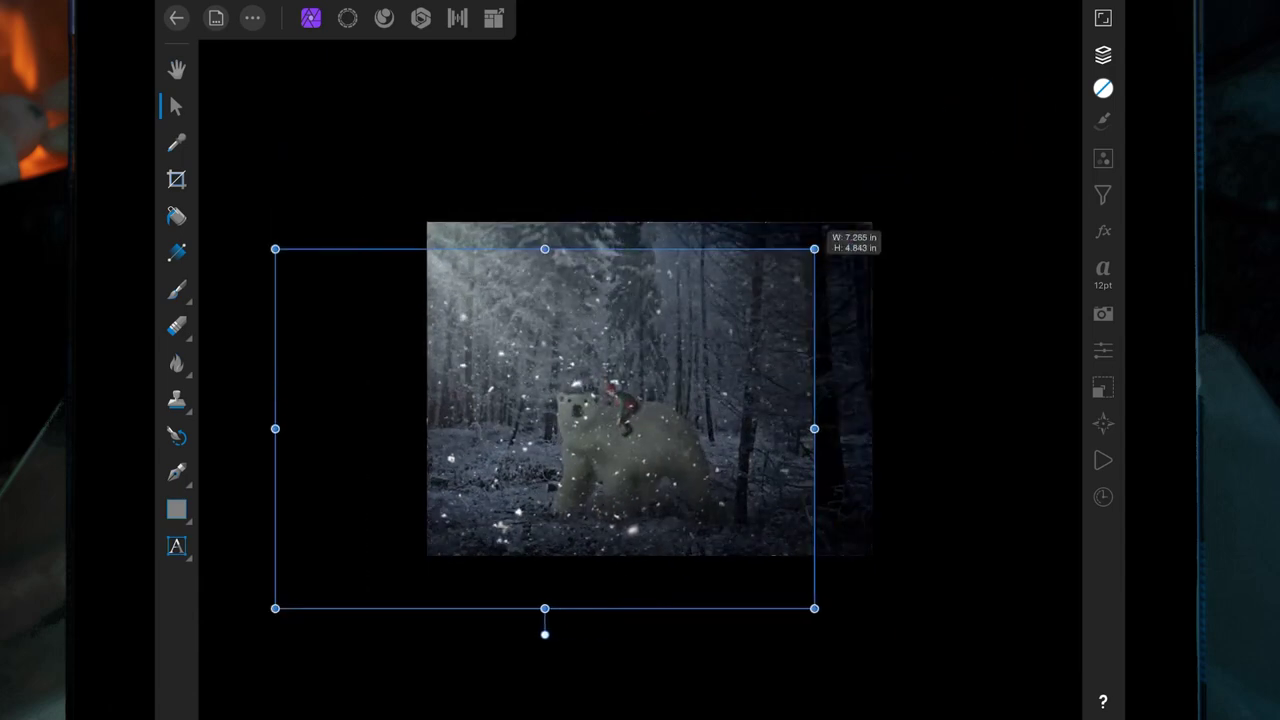
{"action": "left_click_drag", "start_coordinate": [763, 311], "coordinate": [874, 275]}
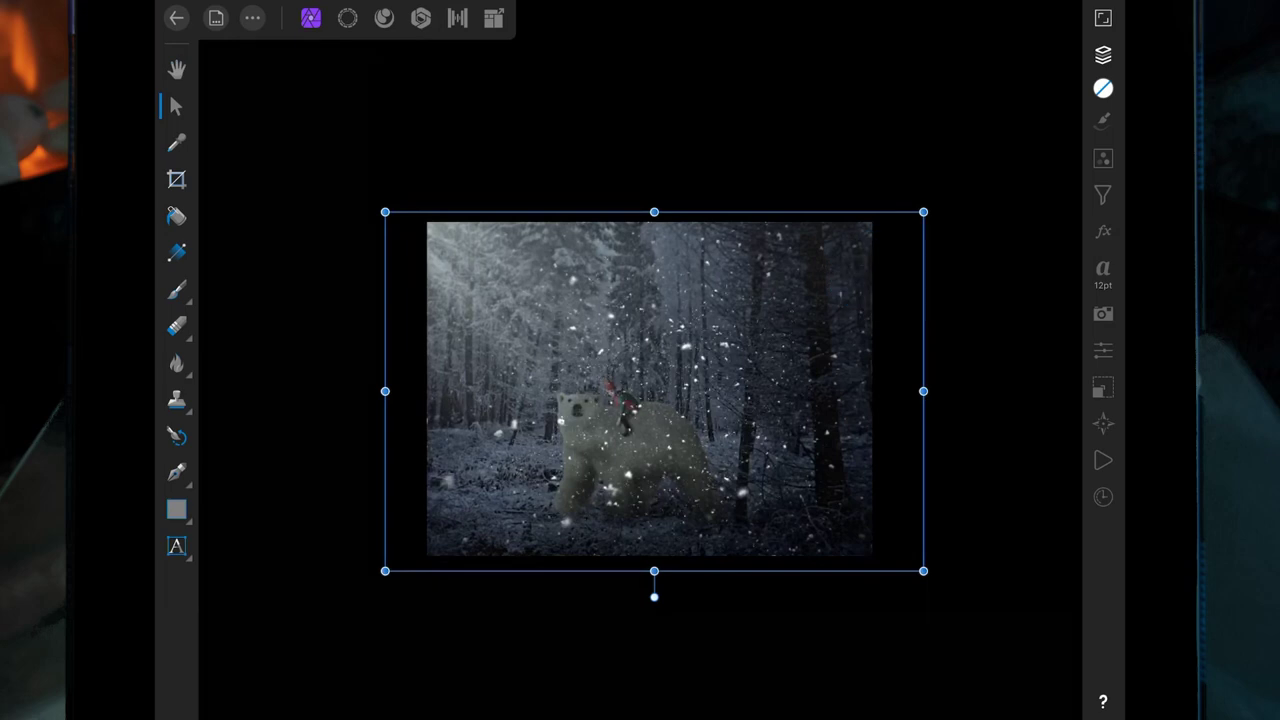
{"action": "left_click_drag", "start_coordinate": [923, 212], "coordinate": [940, 201]}
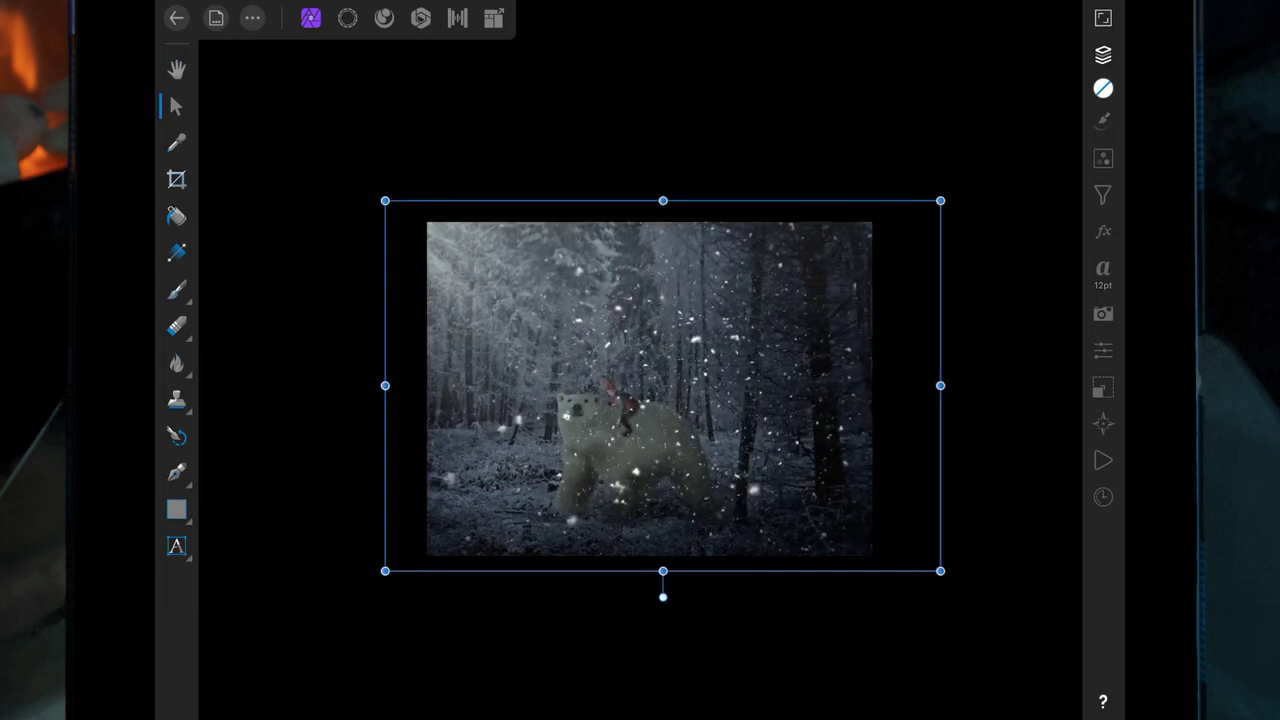
{"action": "left_click", "coordinate": [1103, 54]}
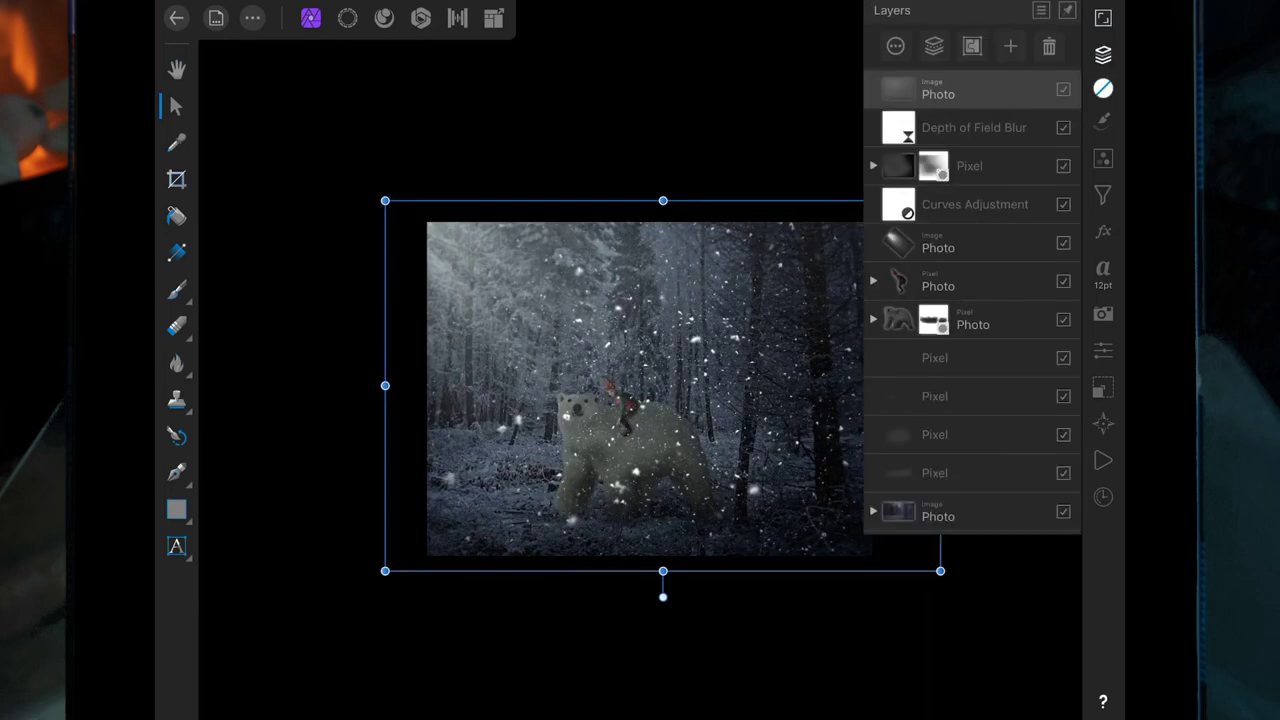
{"action": "left_click", "coordinate": [1010, 46]}
{"action": "left_click", "coordinate": [1000, 174]}
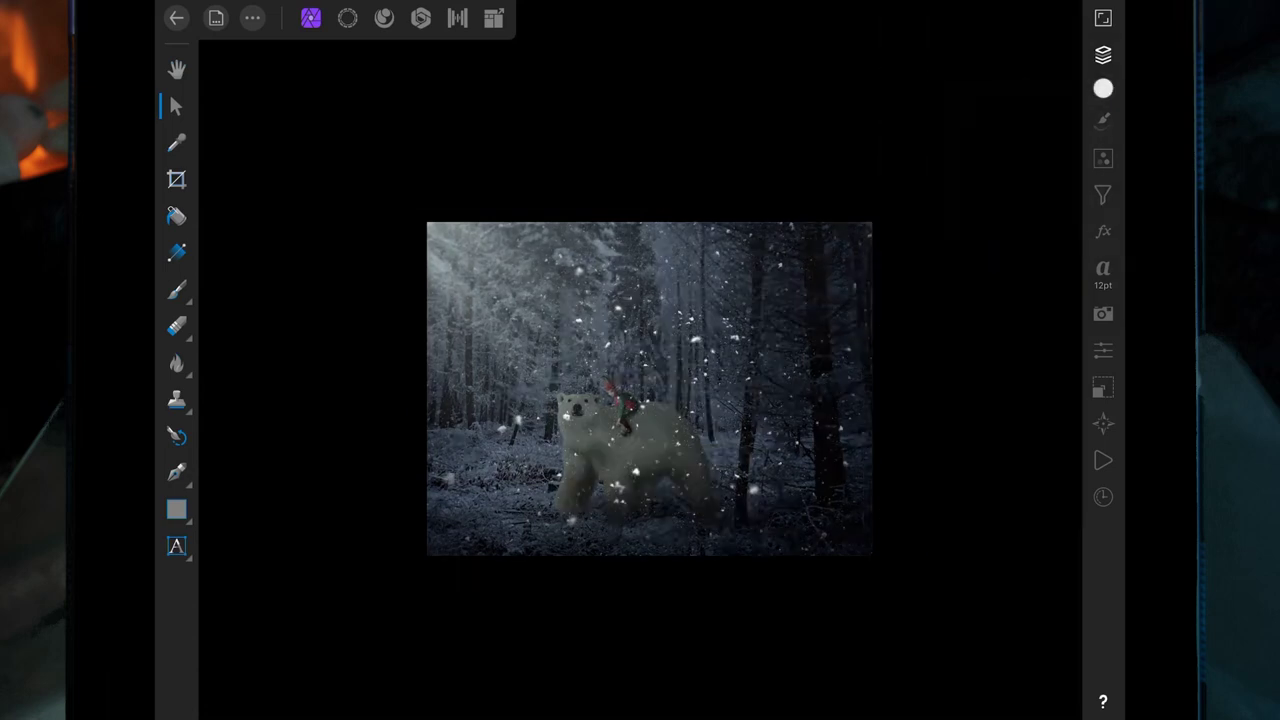
Step: Paint black at 34% opacity on the snow mask over the bear's back and the elf
{"action": "left_click", "coordinate": [176, 290]}
{"action": "left_click_drag", "start_coordinate": [477, 674], "coordinate": [430, 674]}
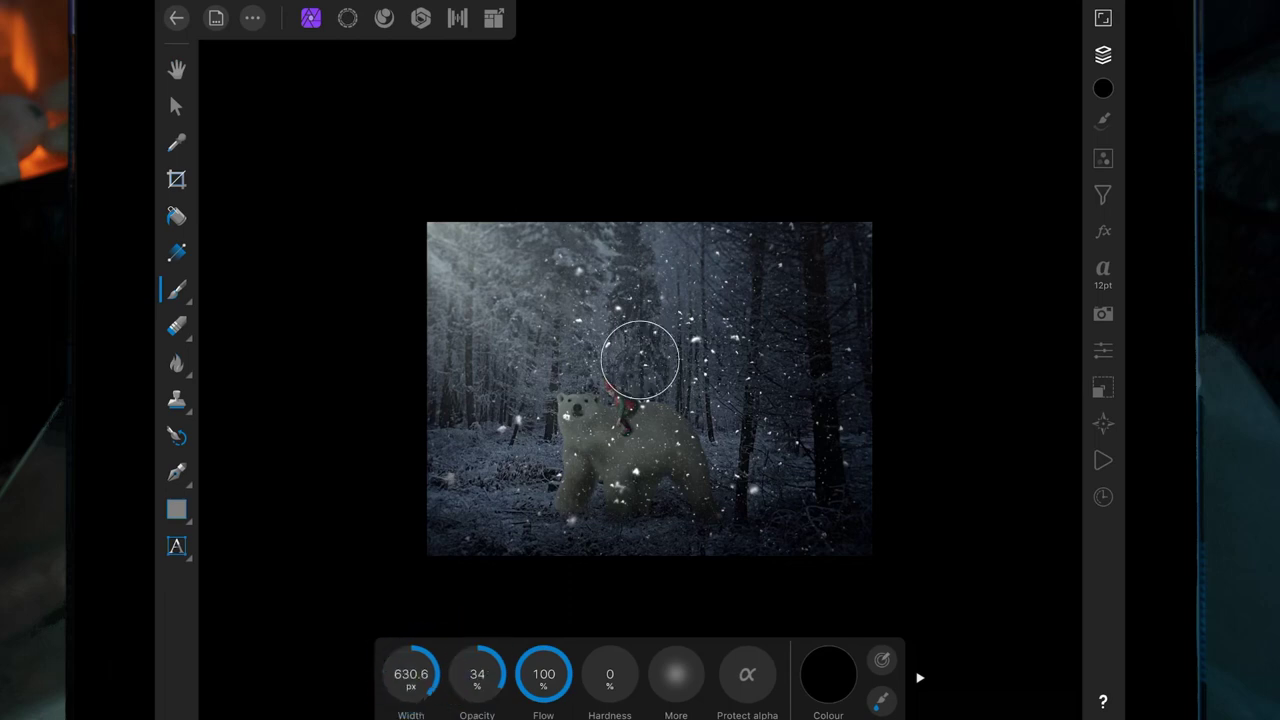
{"action": "left_click_drag", "start_coordinate": [618, 468], "coordinate": [640, 414]}
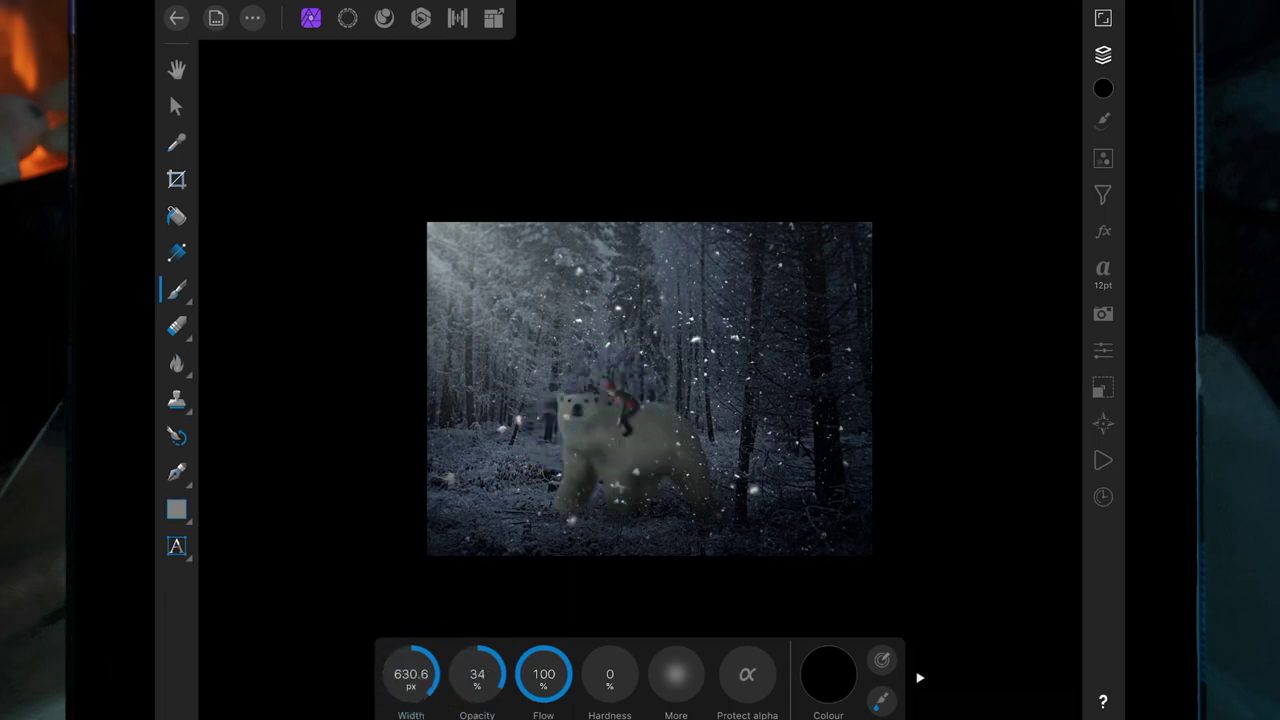
{"action": "left_click", "coordinate": [710, 502]}
{"action": "scroll", "coordinate": [880, 430], "scroll_direction": "up", "scroll_amount": 5}
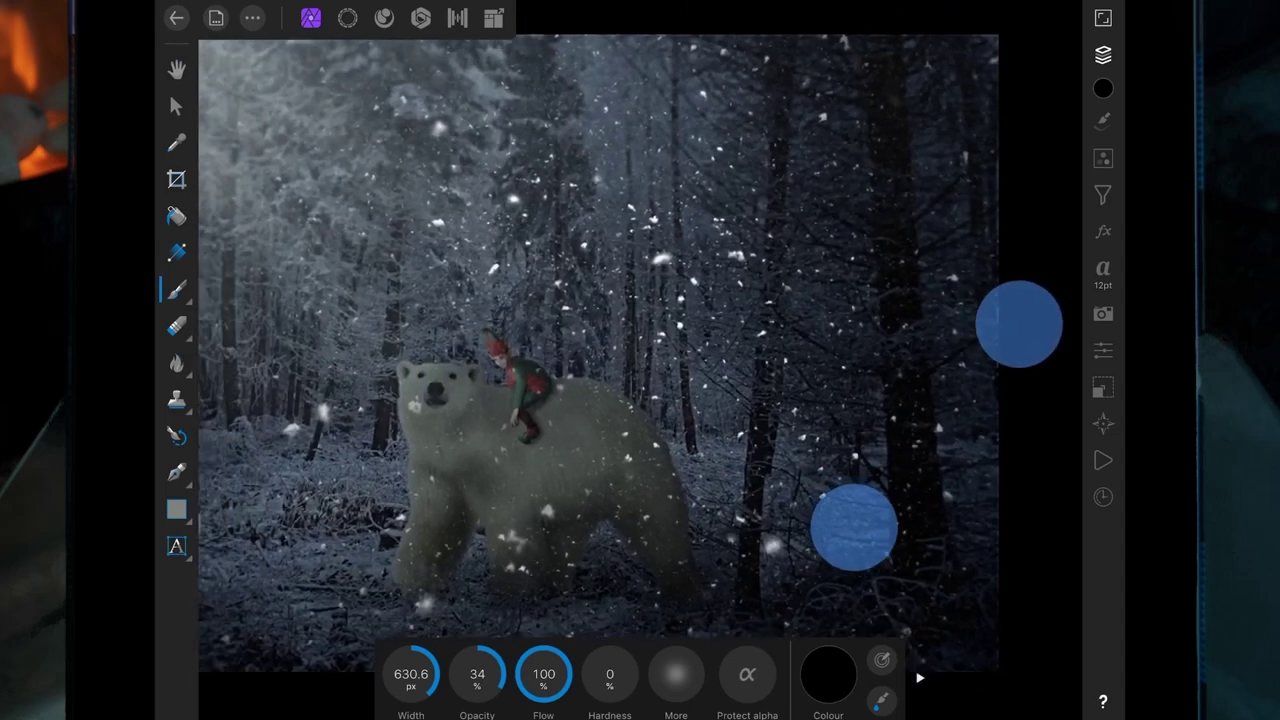
{"action": "scroll", "coordinate": [930, 425], "scroll_direction": "down", "scroll_amount": 5}
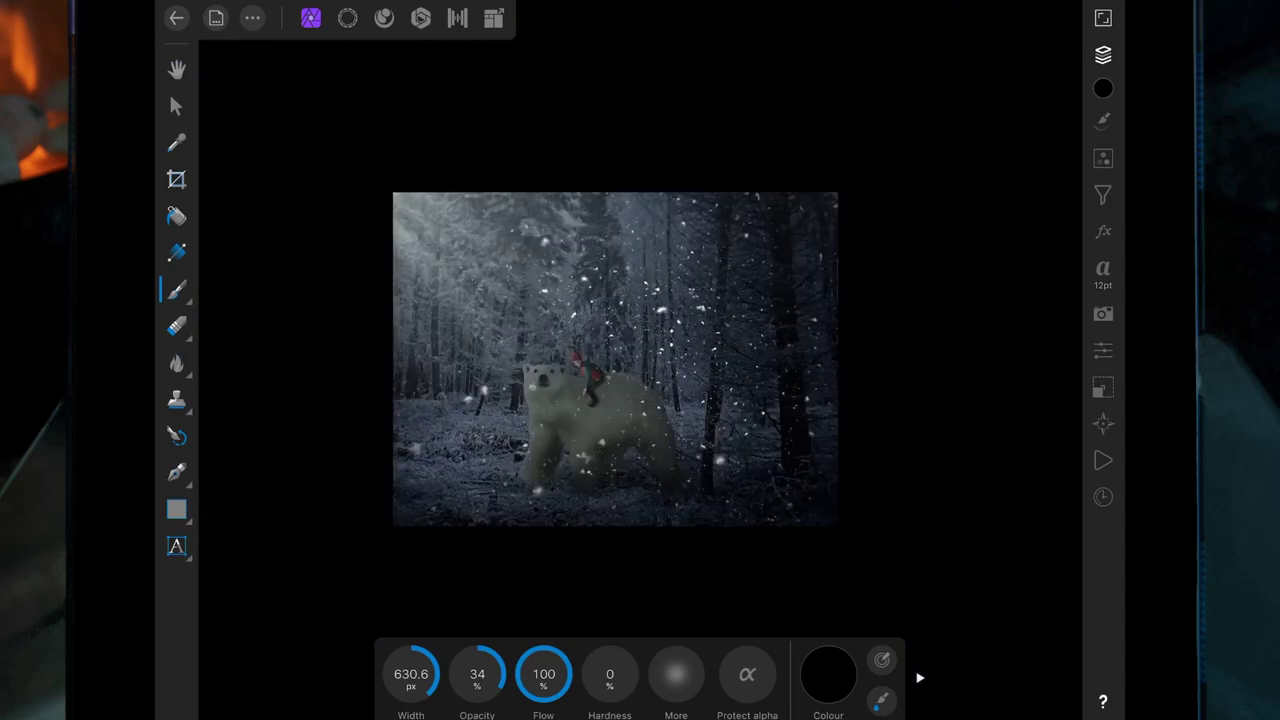